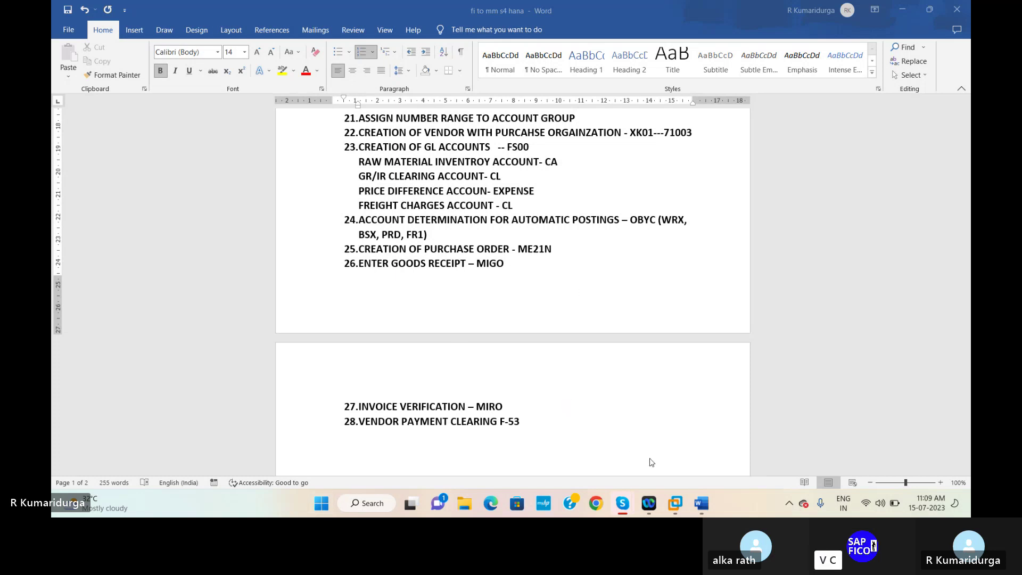
# - Return to the SAP window and run /NME21 to get an empty Standard PO dated 15.07.2023
pyautogui.moveTo(674, 501)
pyautogui.click(688, 433)
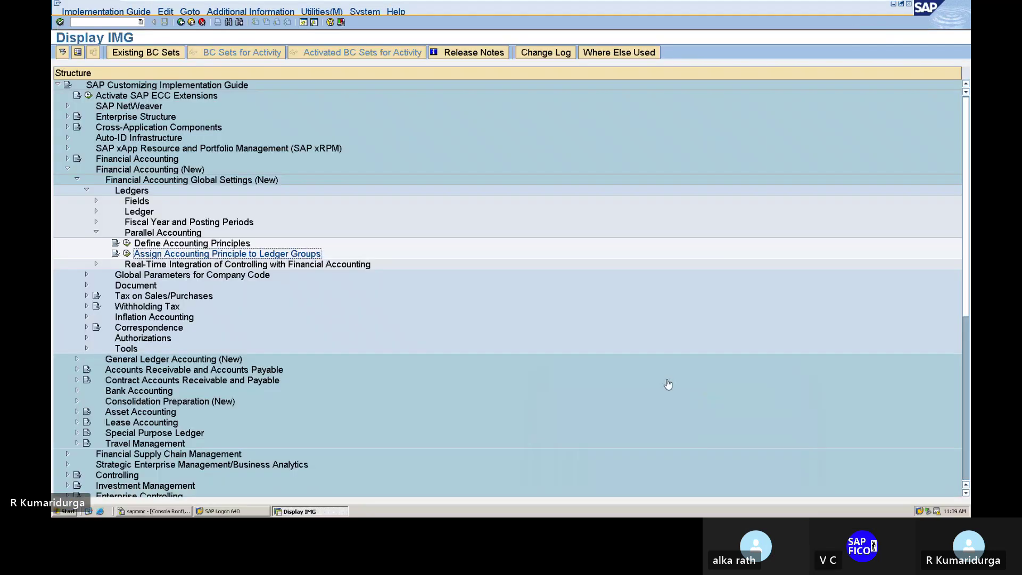
pyautogui.click(91, 21)
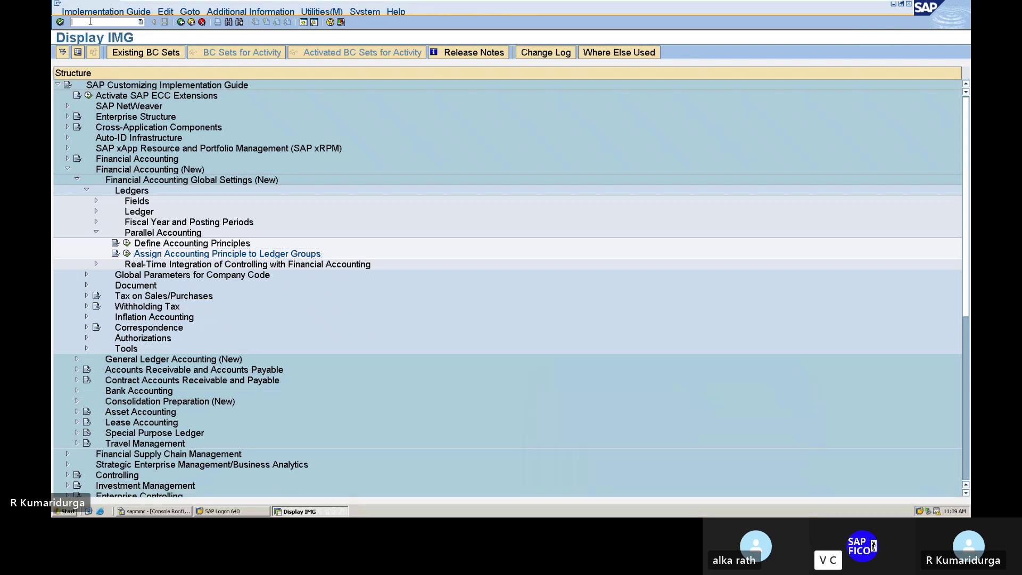
pyautogui.write('/NME21N')
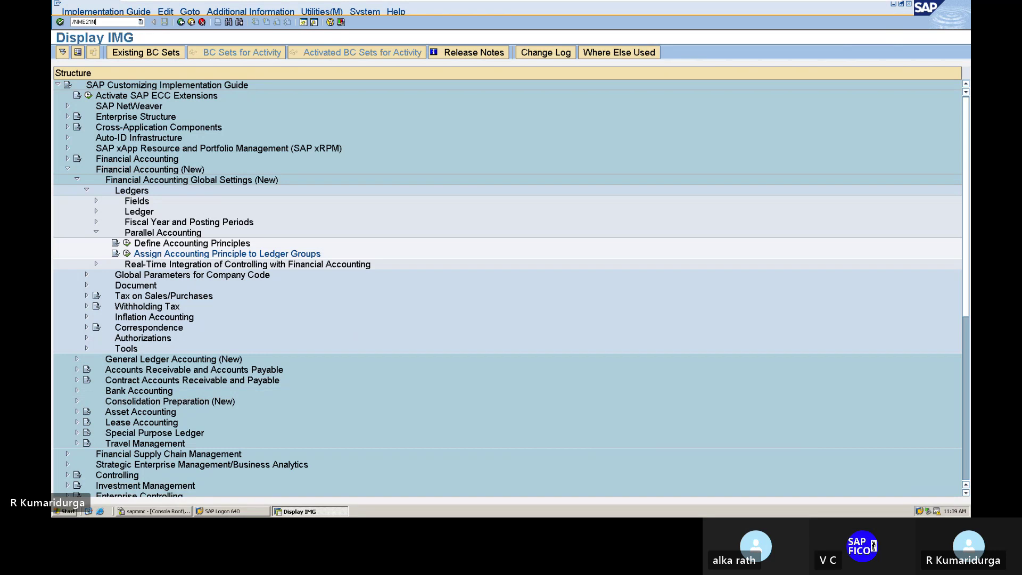
pyautogui.press('Return')
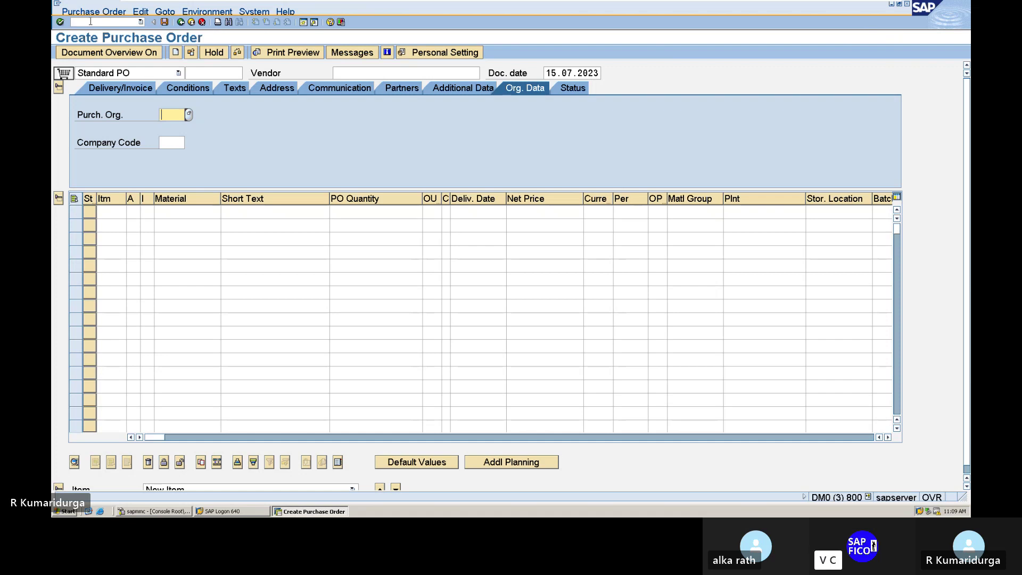
# - Pick vendor 71003 SIVASAKTHI STEELS & CO from the vendor search for company code DUR1
pyautogui.write('DUPO')
pyautogui.press('BackSpace')
pyautogui.press('BackSpace')
pyautogui.press('BackSpace')
pyautogui.press('BackSpace')
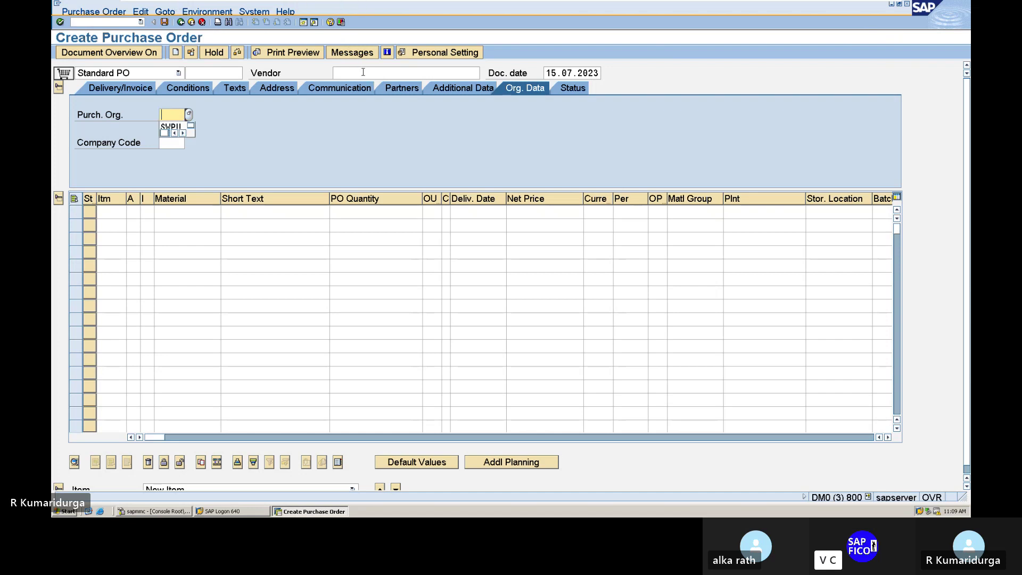
pyautogui.click(446, 75)
pyautogui.click(483, 74)
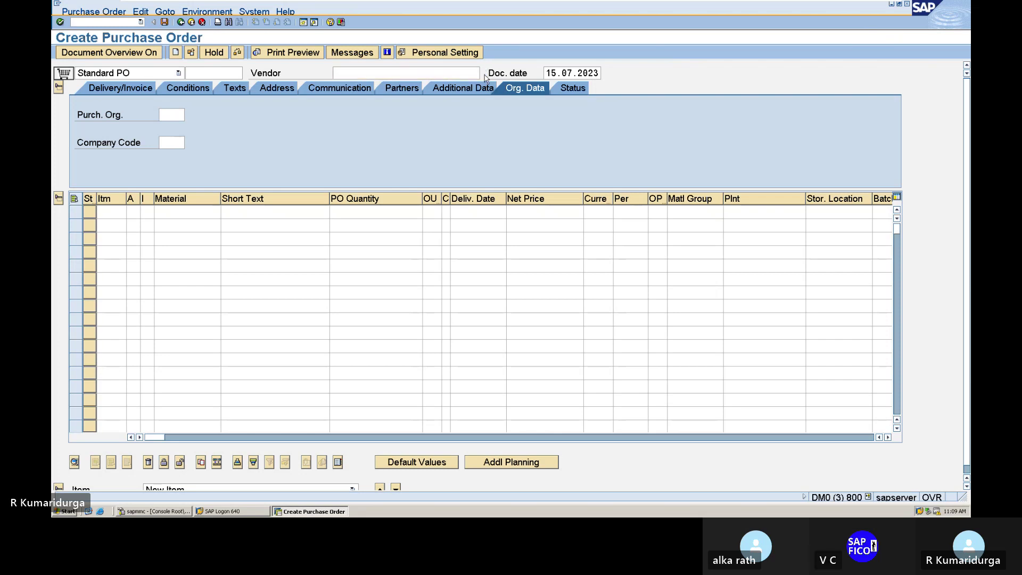
pyautogui.press('Return')
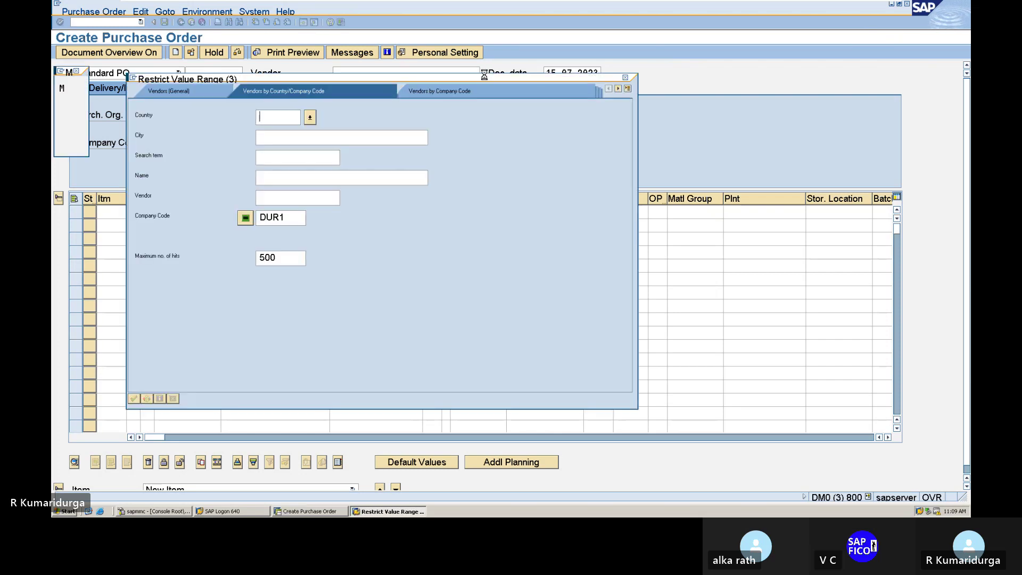
pyautogui.press('Return')
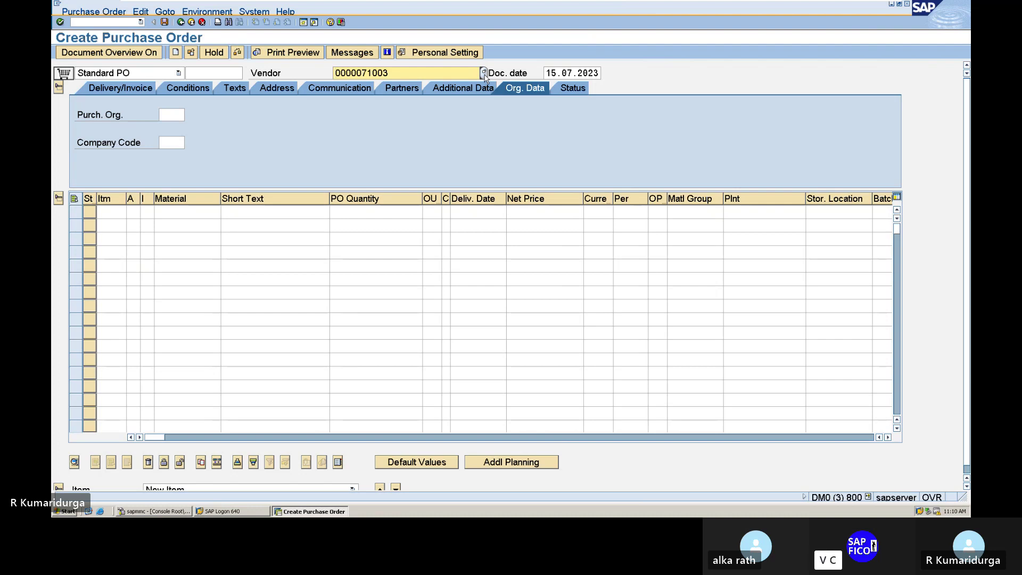
pyautogui.press('Return')
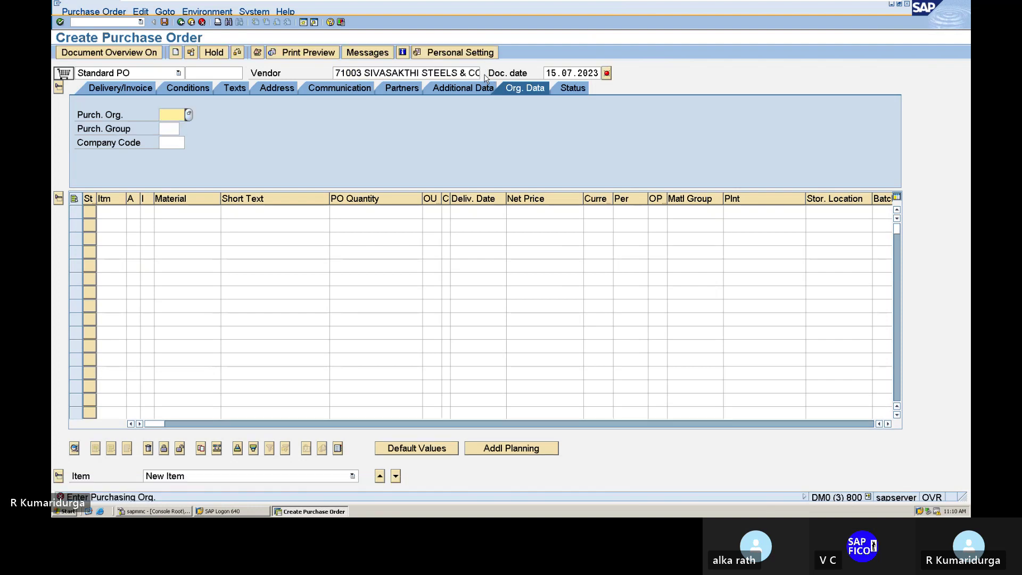
# - Enter purchasing org DUPO, purchasing group DUP and company code DUR1 in the order header
pyautogui.write('DUPO')
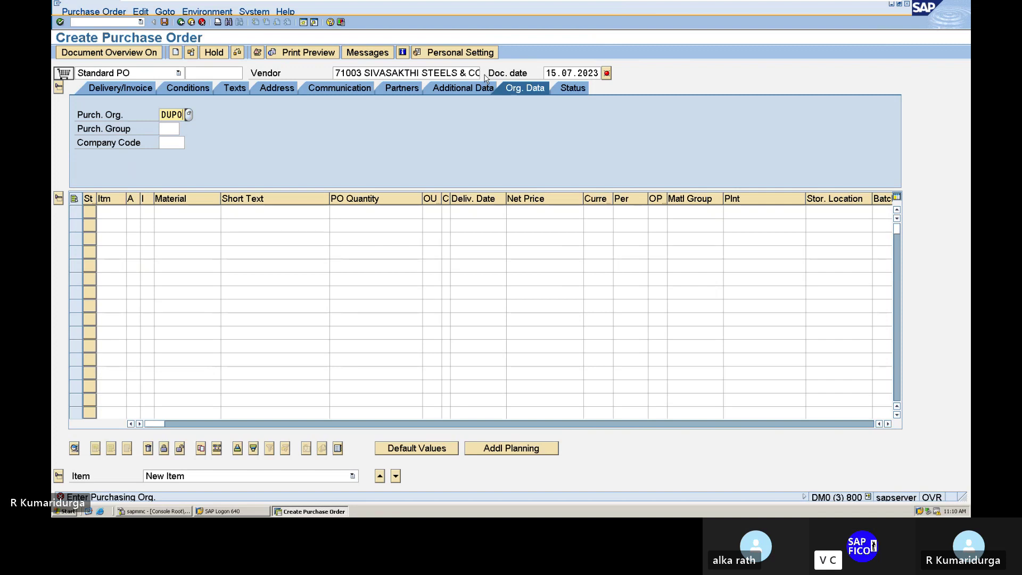
pyautogui.press('Tab')
pyautogui.write('DU')
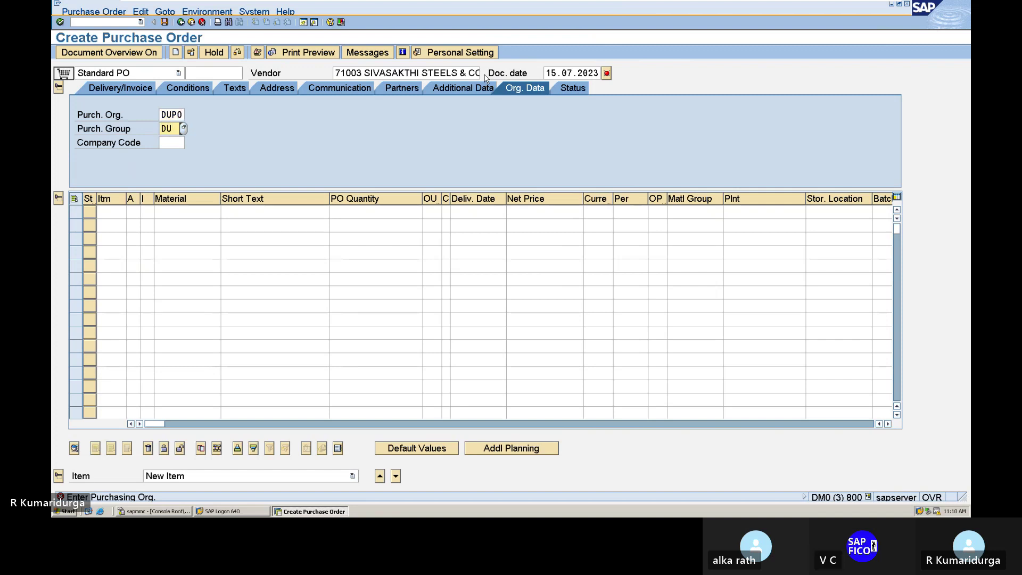
pyautogui.write('P')
pyautogui.press('Tab')
pyautogui.write('DUR1')
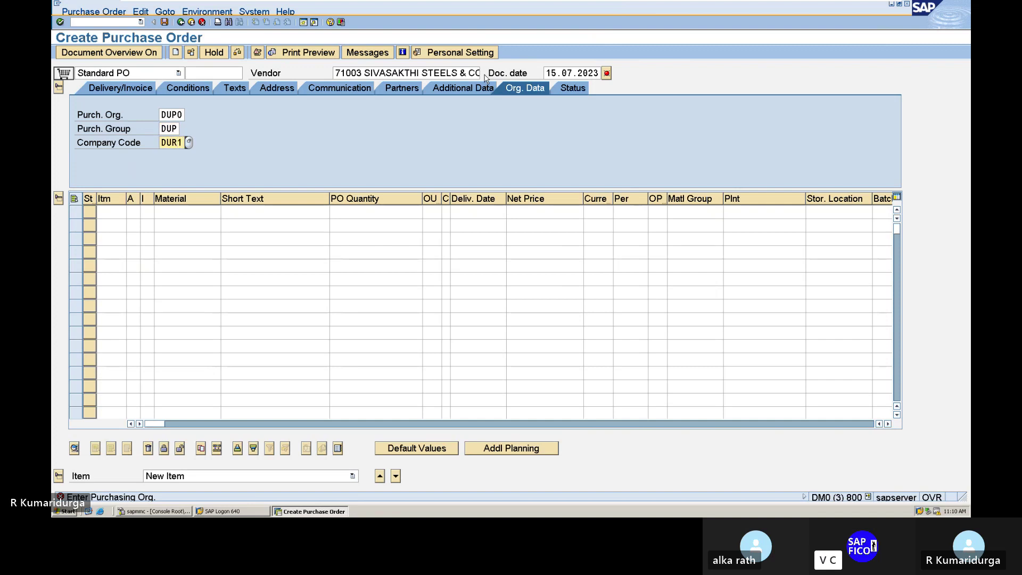
pyautogui.press('Return')
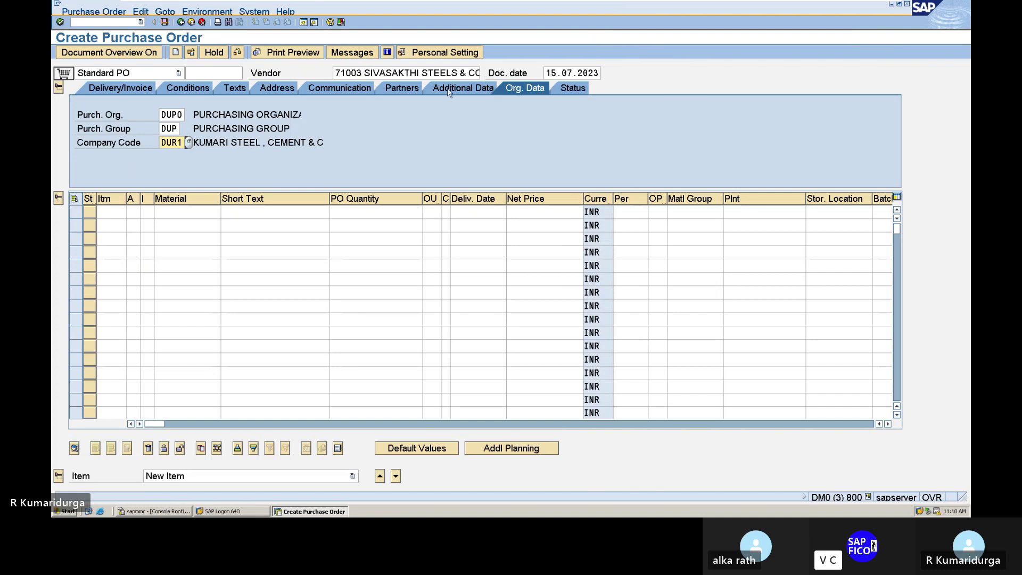
# - Start item line 10 and search the material list without choosing a material
pyautogui.click(120, 213)
pyautogui.write('10')
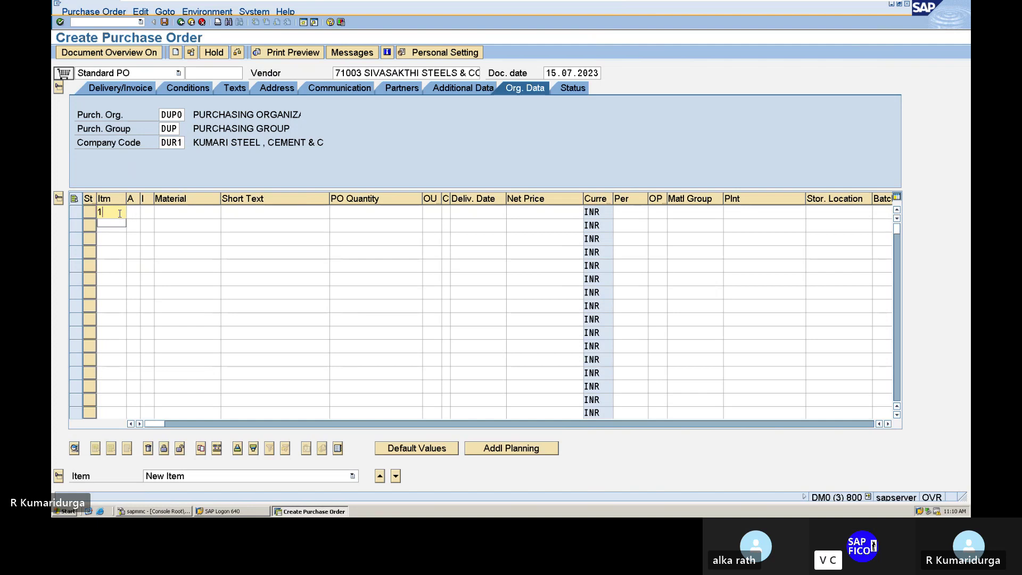
pyautogui.press('Tab')
pyautogui.press('Tab')
pyautogui.press('Tab')
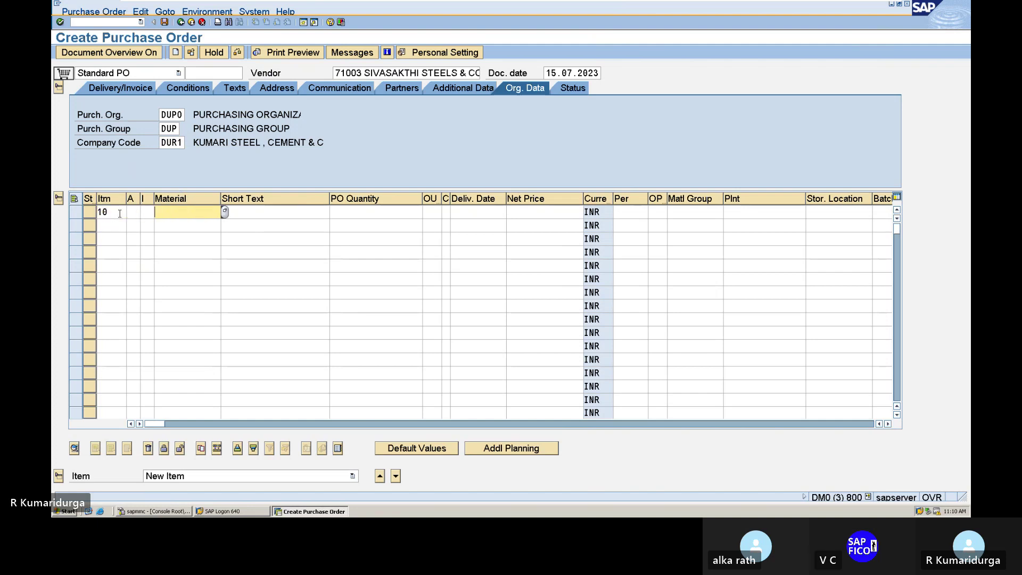
pyautogui.click(224, 212)
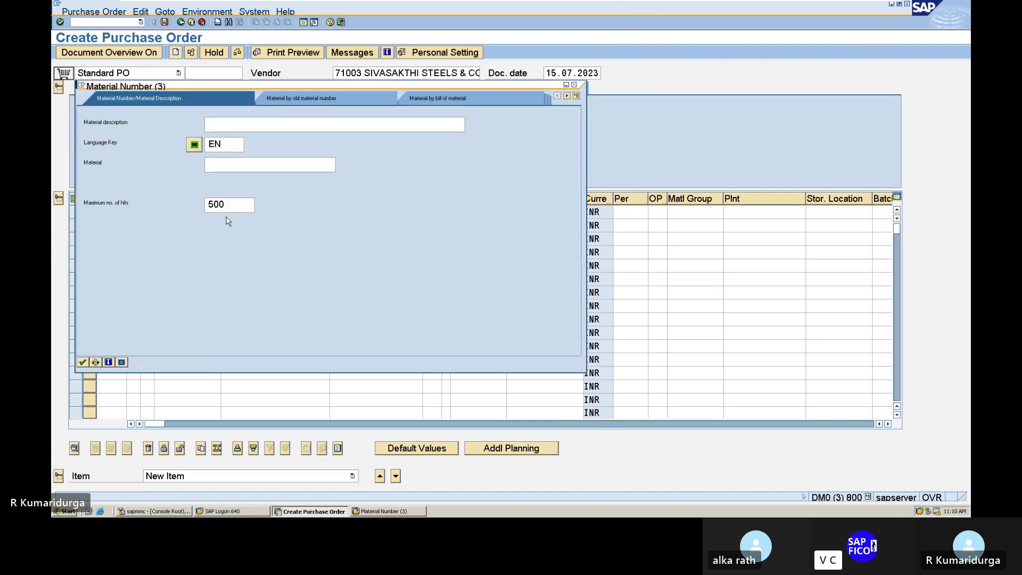
pyautogui.press('Return')
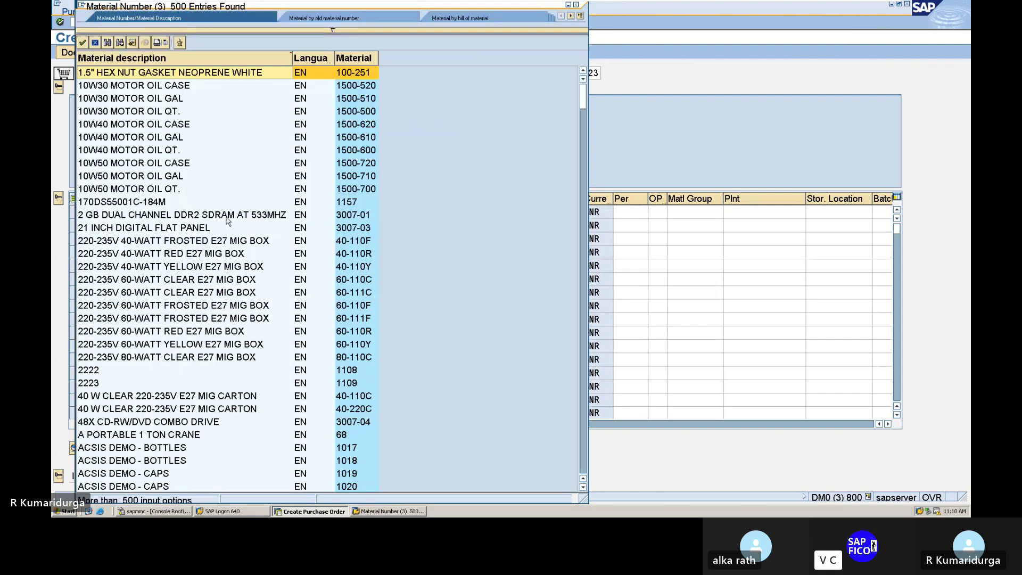
pyautogui.click(576, 4)
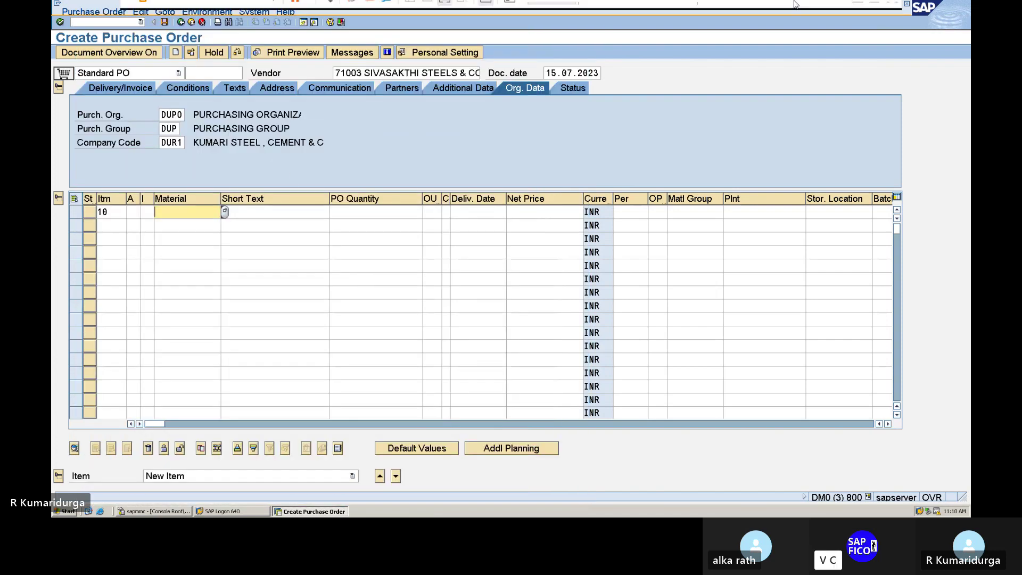
# - Check the Word notes for the material number, then return to the purchase order
pyautogui.moveTo(794, 4)
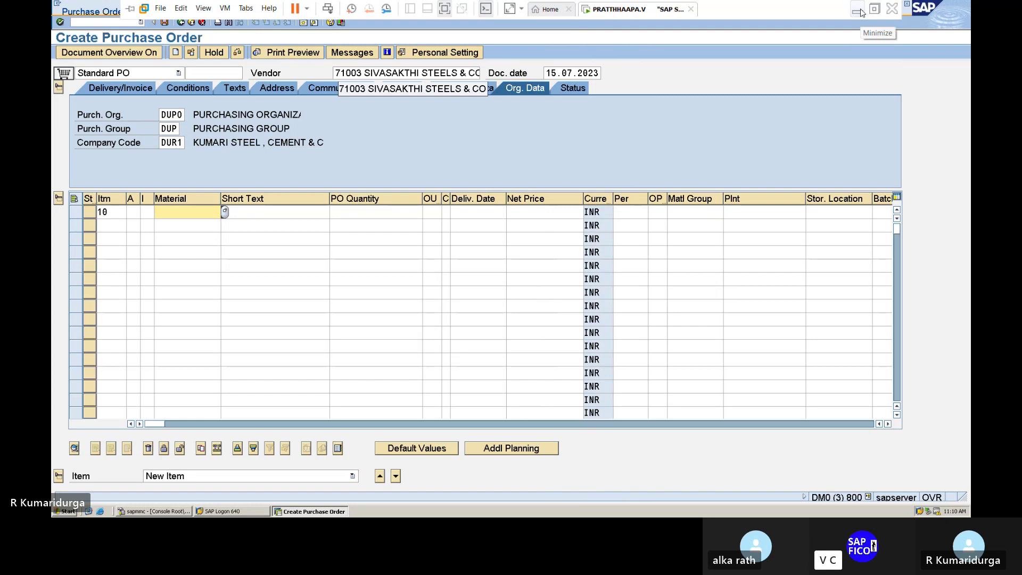
pyautogui.click(857, 10)
pyautogui.scroll(4, 618, 243)
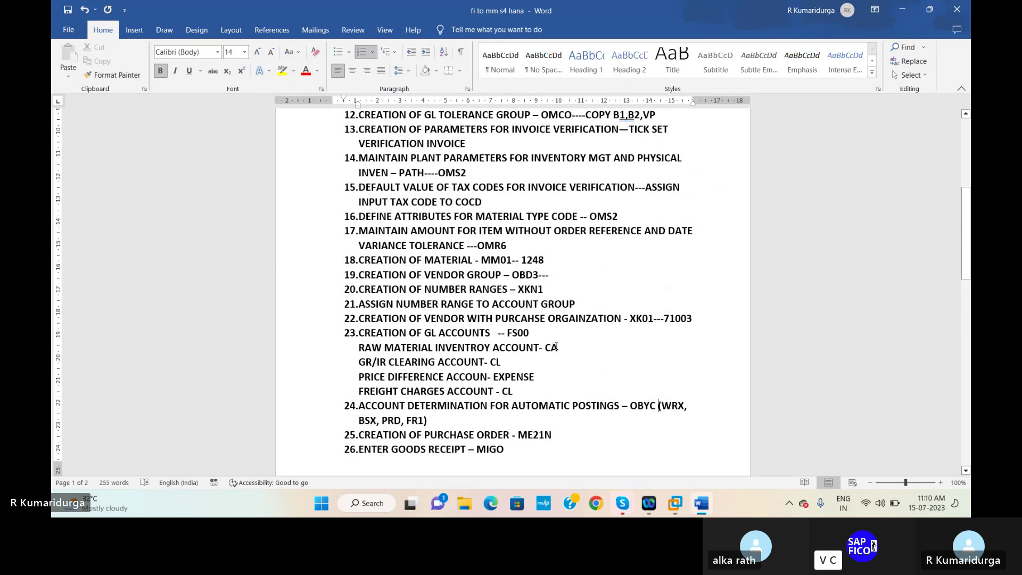
pyautogui.moveTo(674, 503)
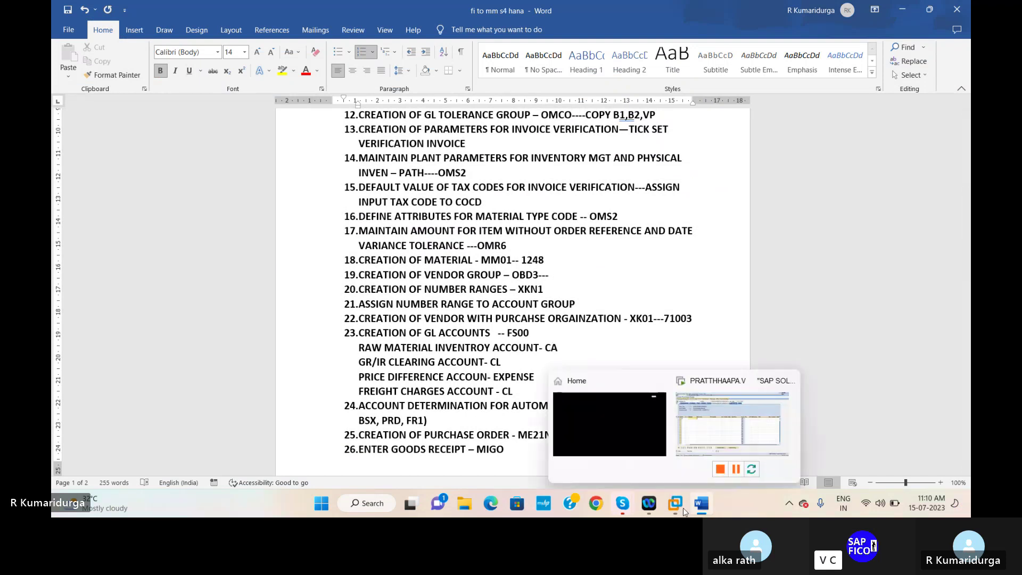
pyautogui.click(702, 450)
# - Set item 10's material to 1248 (TATA STEELS) by finding it in the material lookup list
pyautogui.write('1248')
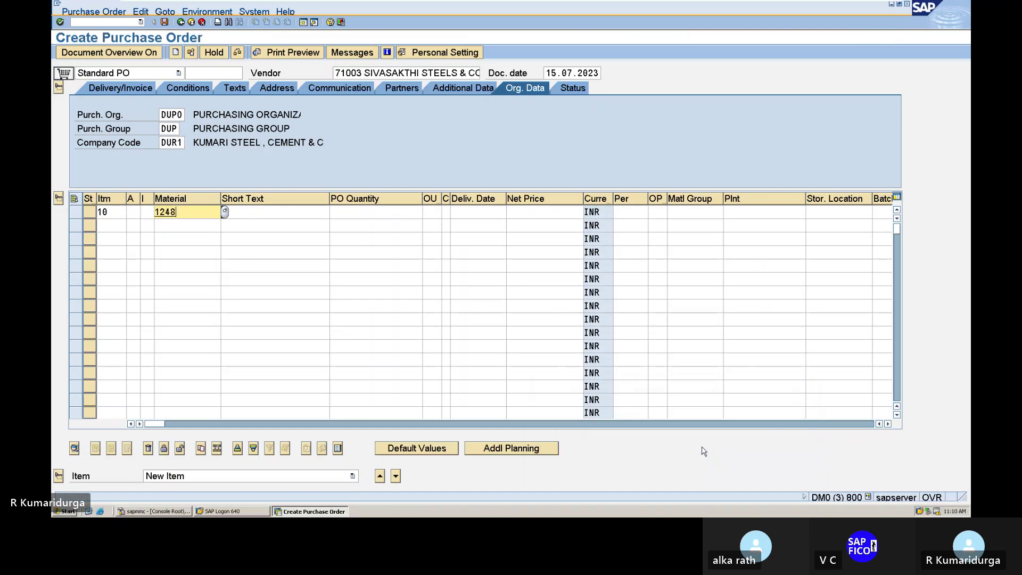
pyautogui.press('Tab')
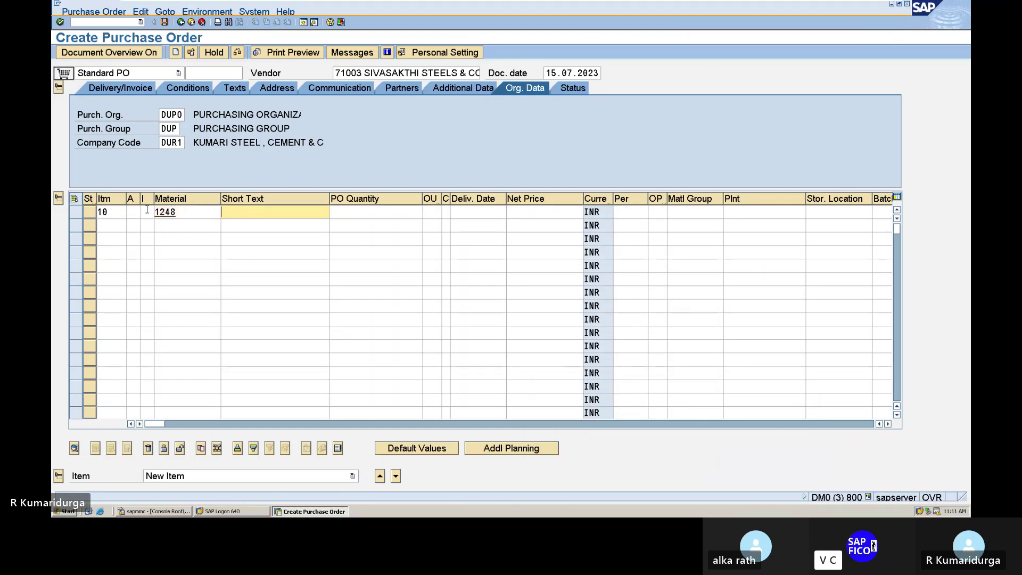
pyautogui.click(176, 211)
pyautogui.press('BackSpace')
pyautogui.press('BackSpace')
pyautogui.press('BackSpace')
pyautogui.press('BackSpace')
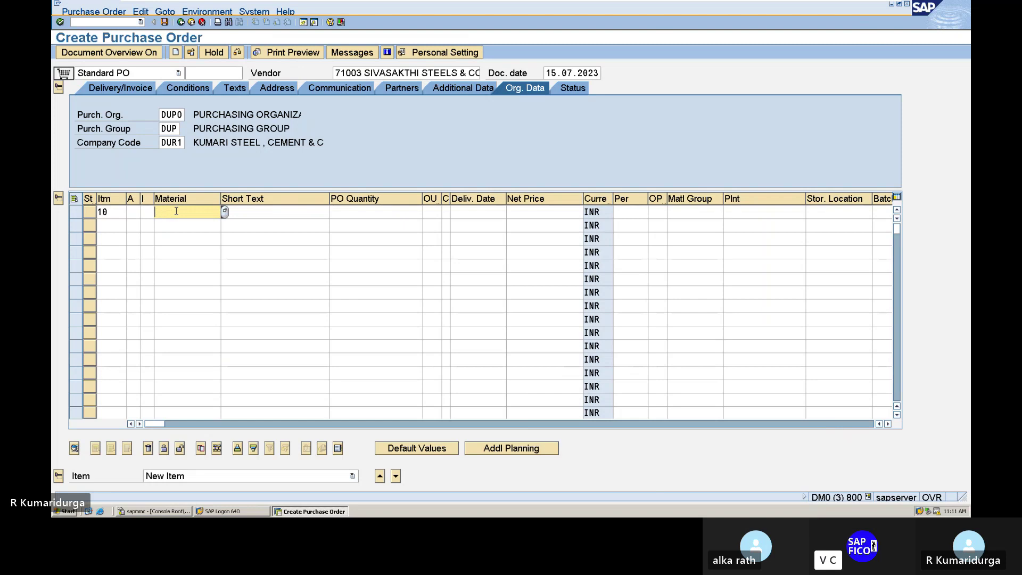
pyautogui.click(225, 213)
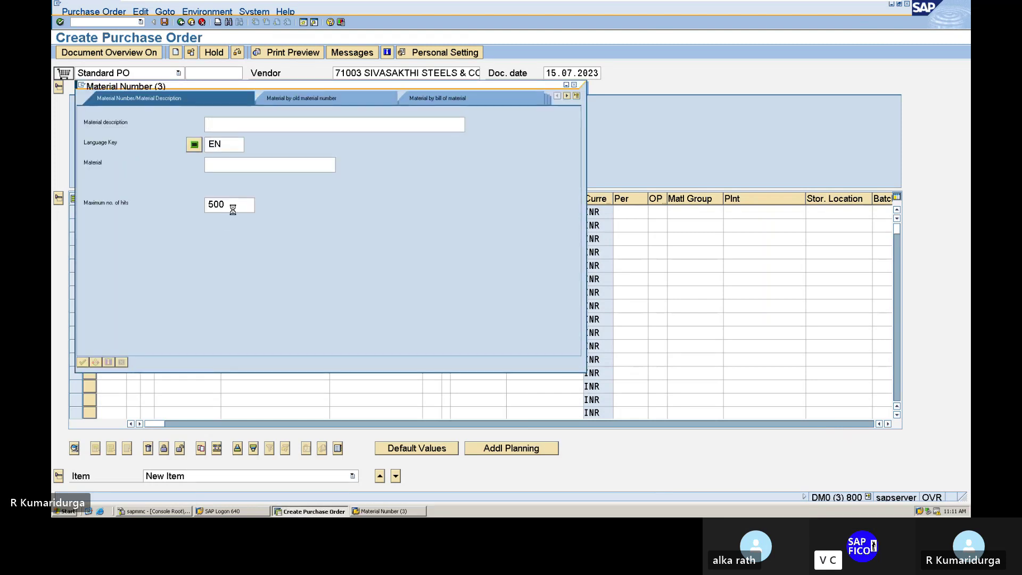
pyautogui.press('Return')
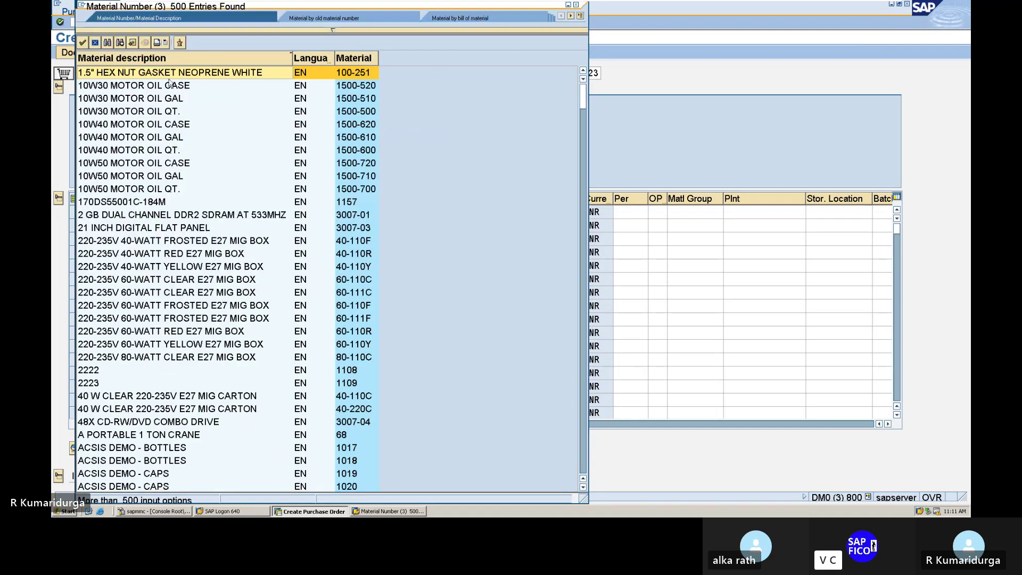
pyautogui.click(108, 43)
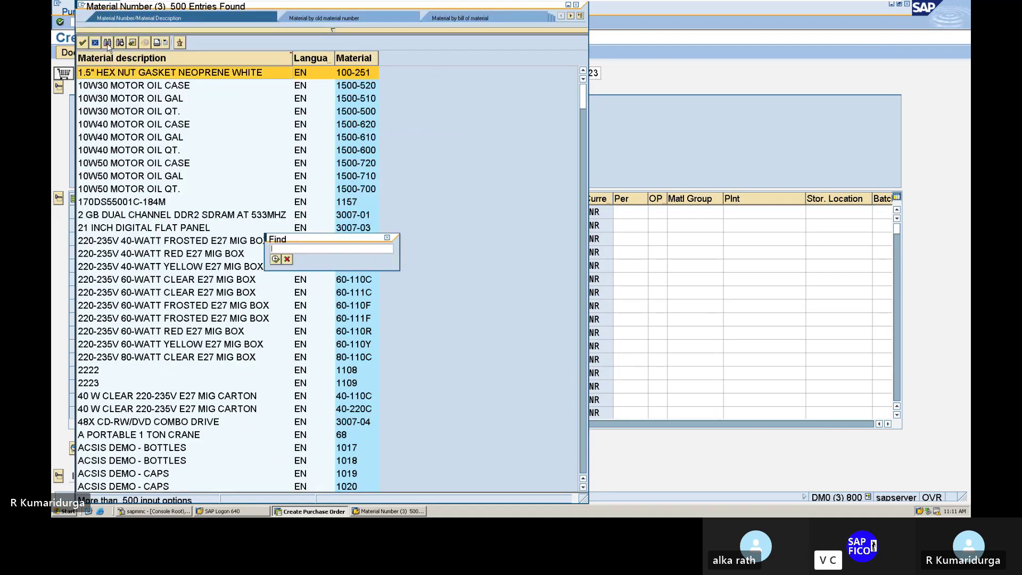
pyautogui.write('1248')
pyautogui.press('Return')
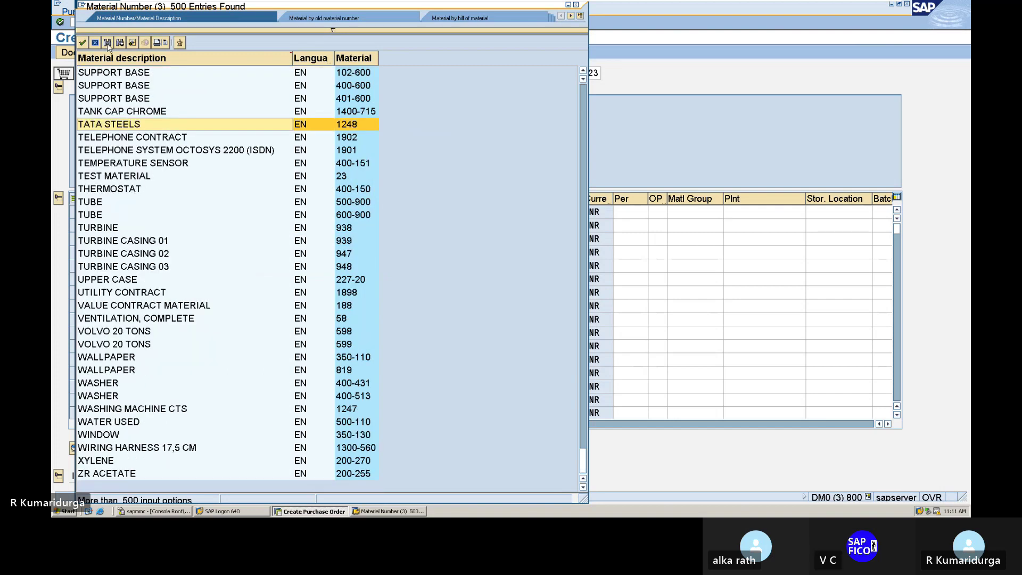
pyautogui.doubleClick(124, 128)
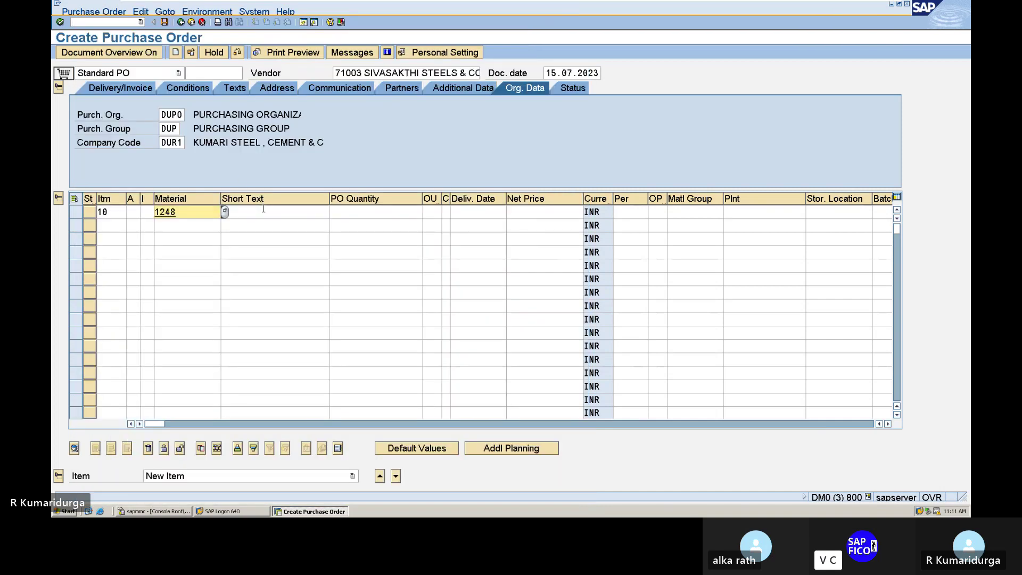
# - Give item 10 the short text TATA STEEL and a PO quantity of 10
pyautogui.click(260, 213)
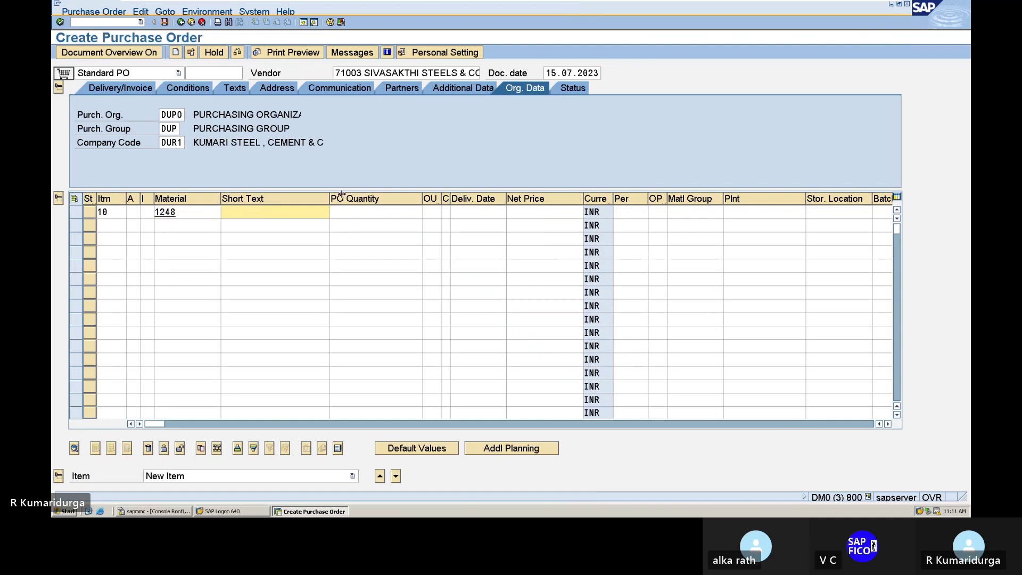
pyautogui.click(361, 213)
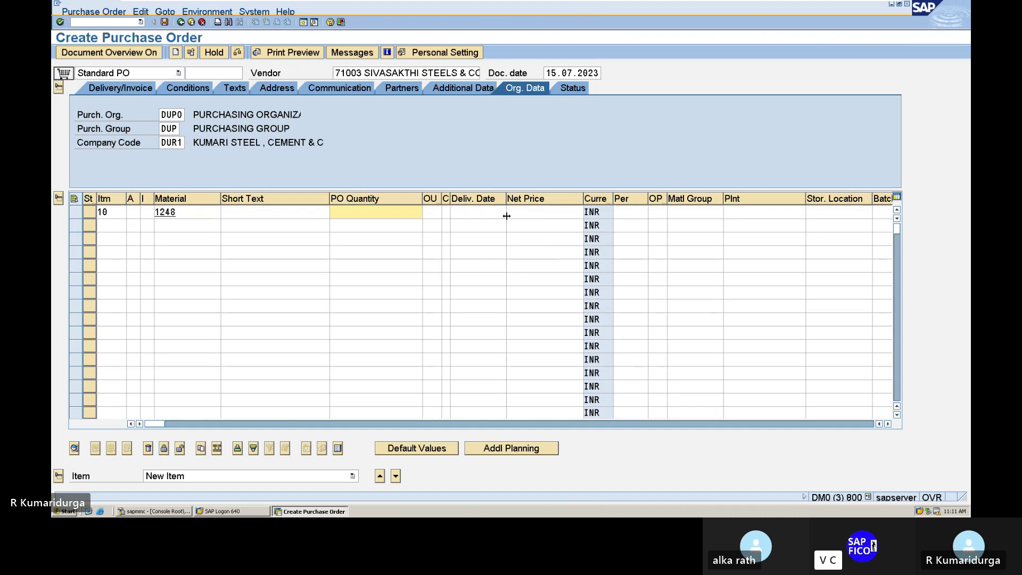
pyautogui.click(299, 212)
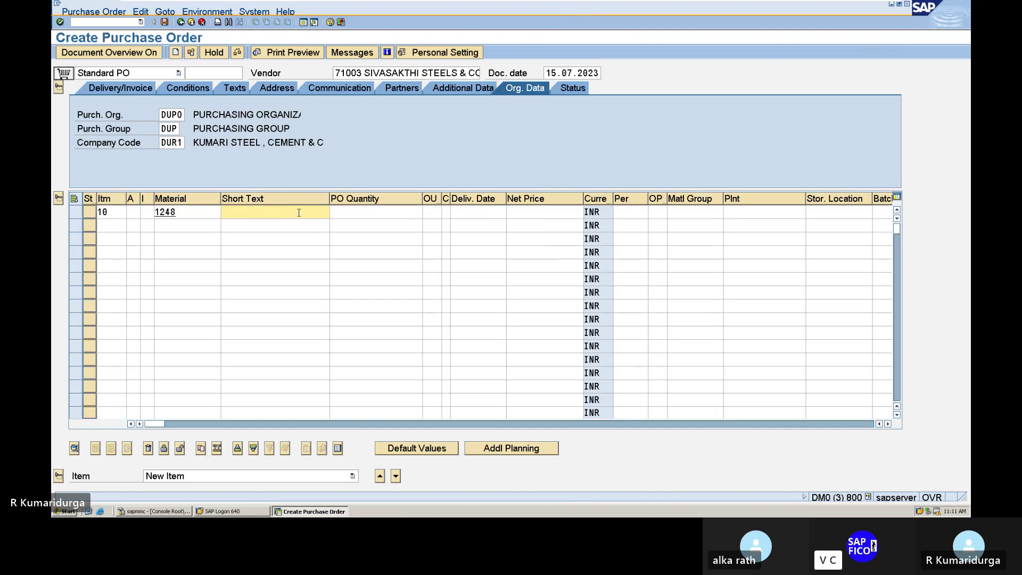
pyautogui.write('TATA')
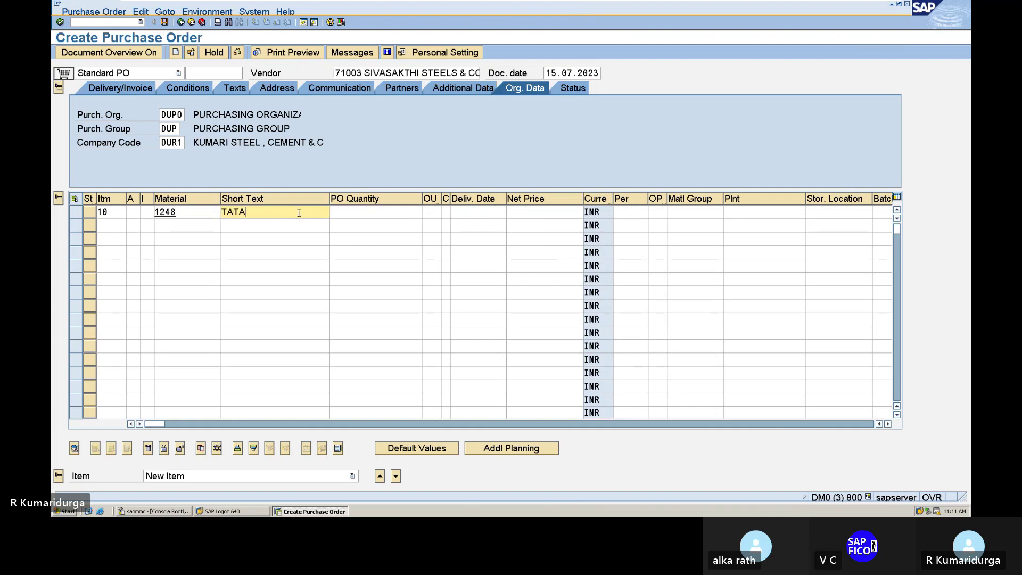
pyautogui.write(' STEEL')
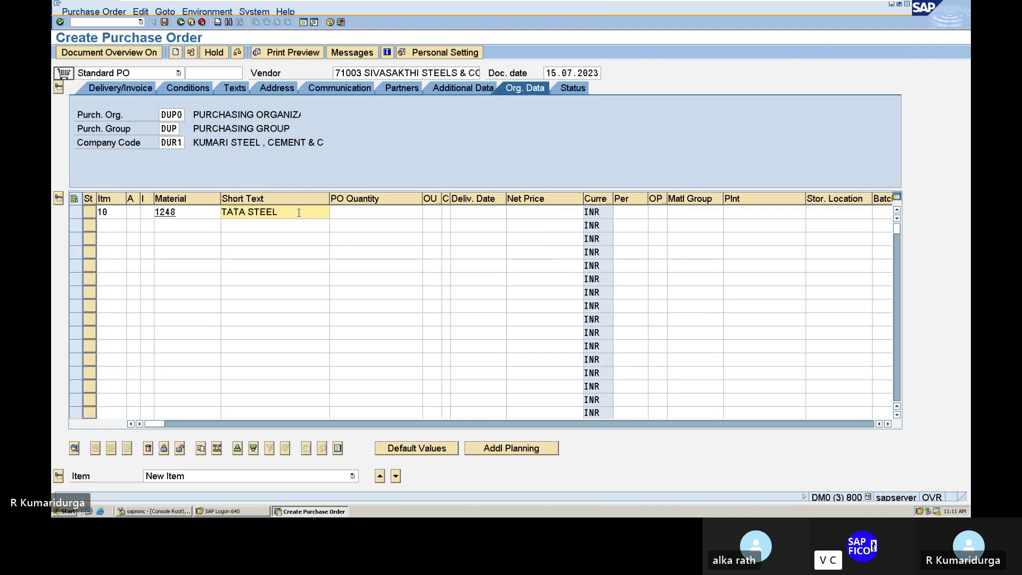
pyautogui.press('Tab')
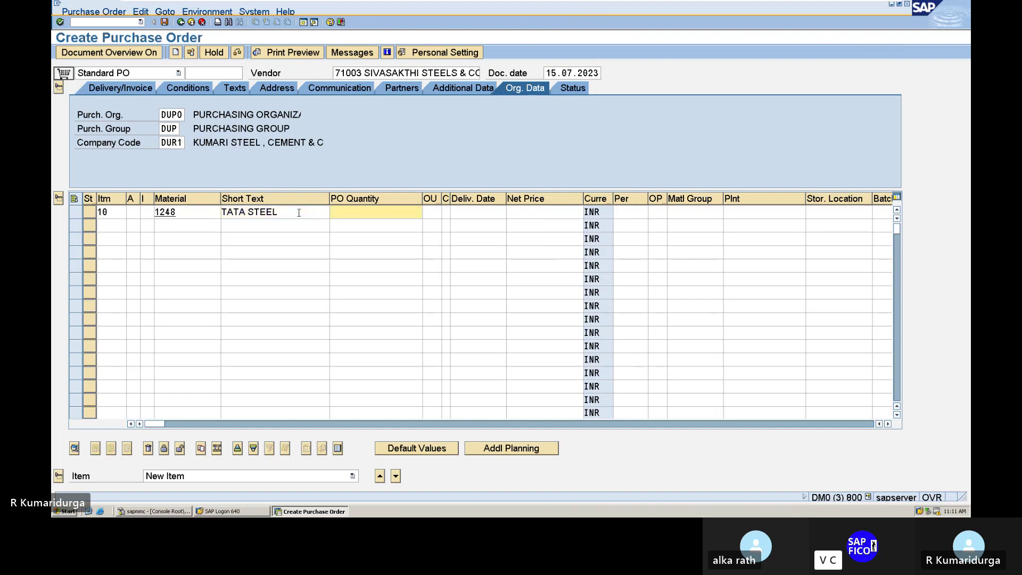
pyautogui.write('1000')
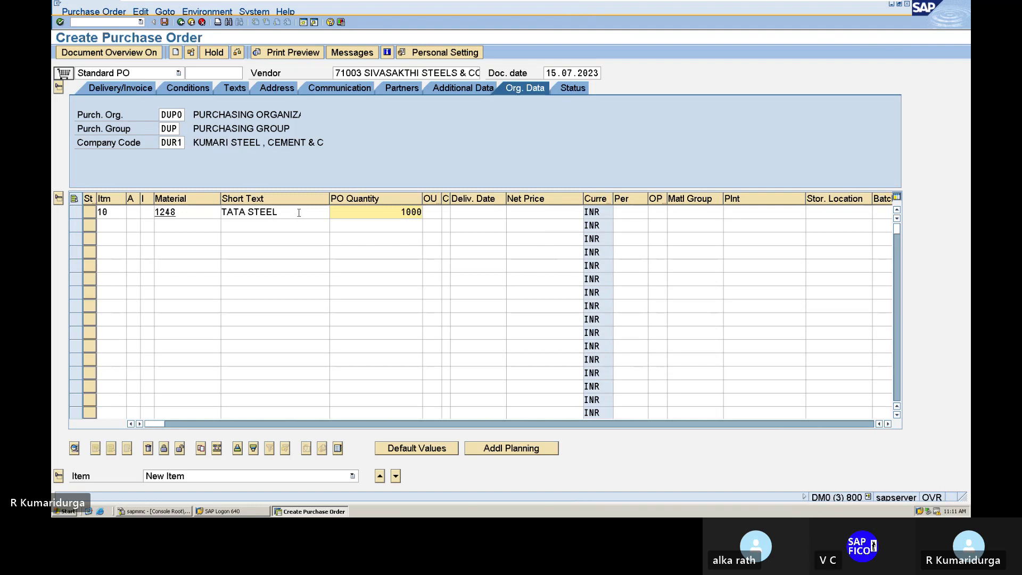
pyautogui.press('BackSpace')
pyautogui.press('BackSpace')
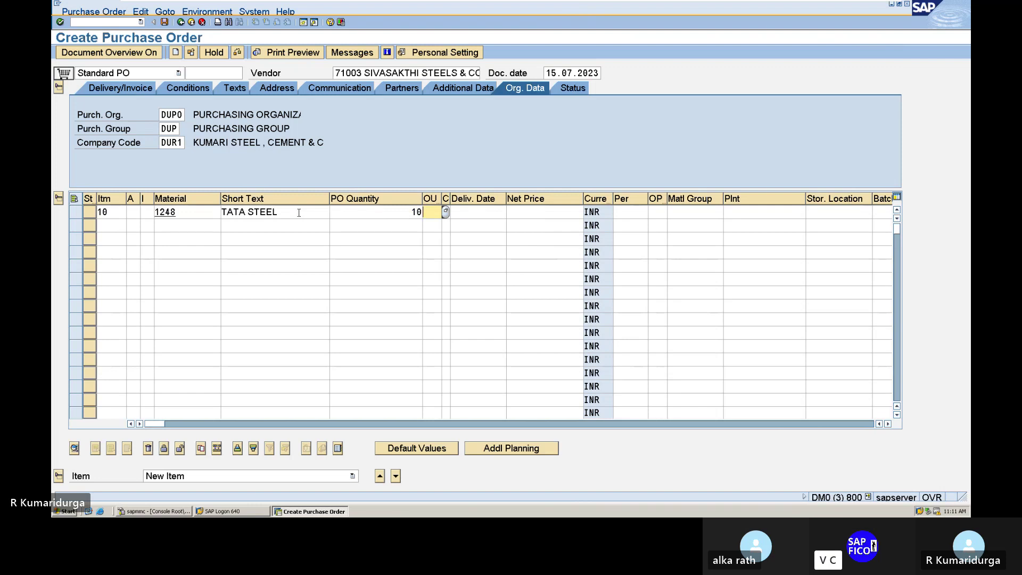
# - Set item 10's delivery date to 15.07.2023 and net price to 10000 INR
pyautogui.press('Tab')
pyautogui.press('Tab')
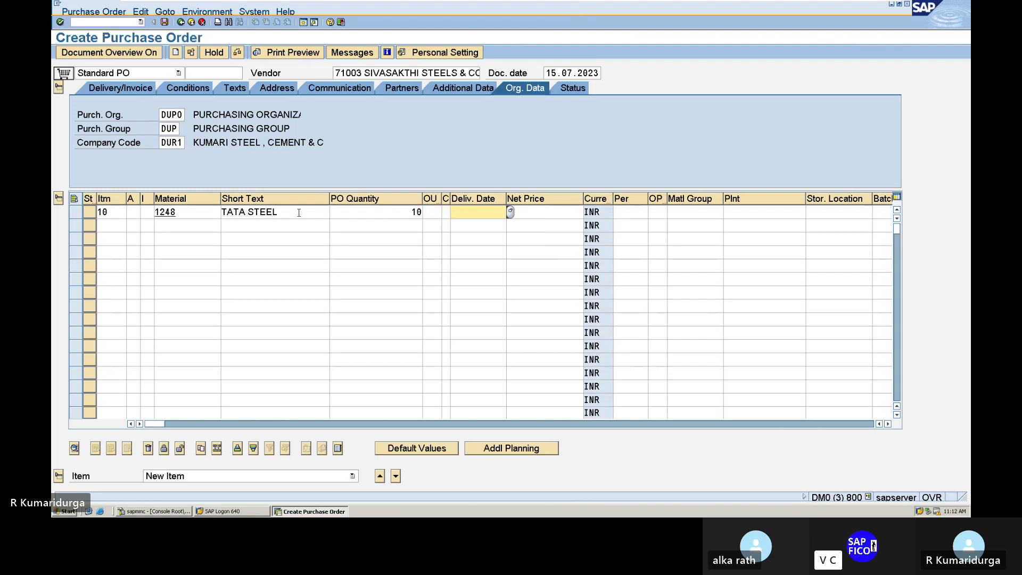
pyautogui.write('15.07.2023')
pyautogui.press('Tab')
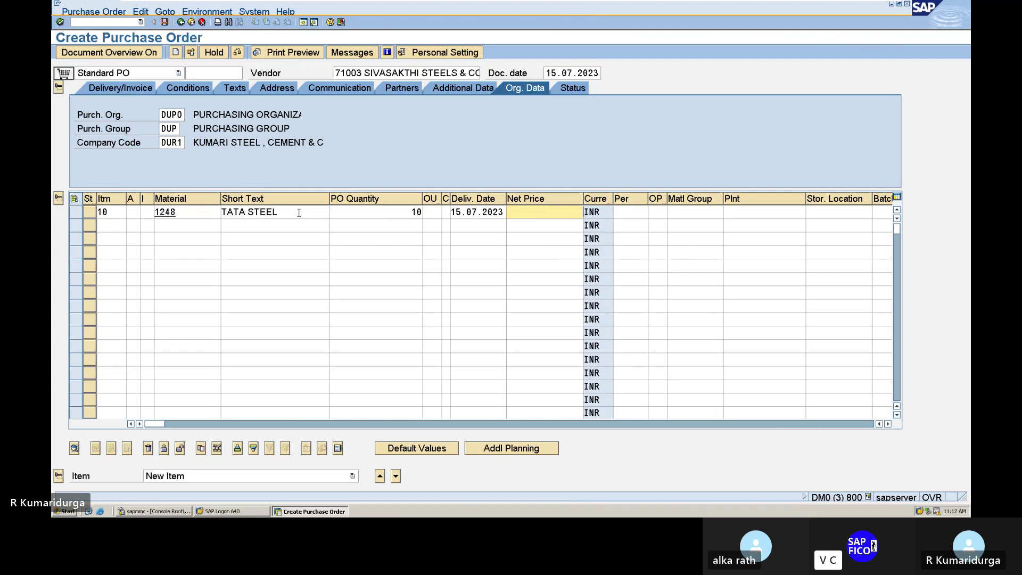
pyautogui.write('0000')
pyautogui.press('Tab')
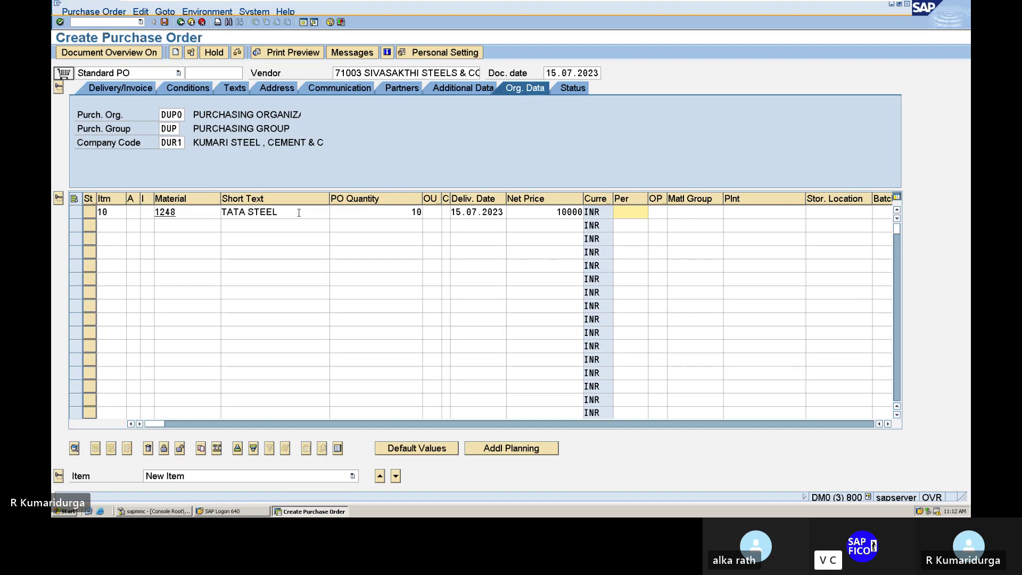
pyautogui.press('Tab')
pyautogui.press('Tab')
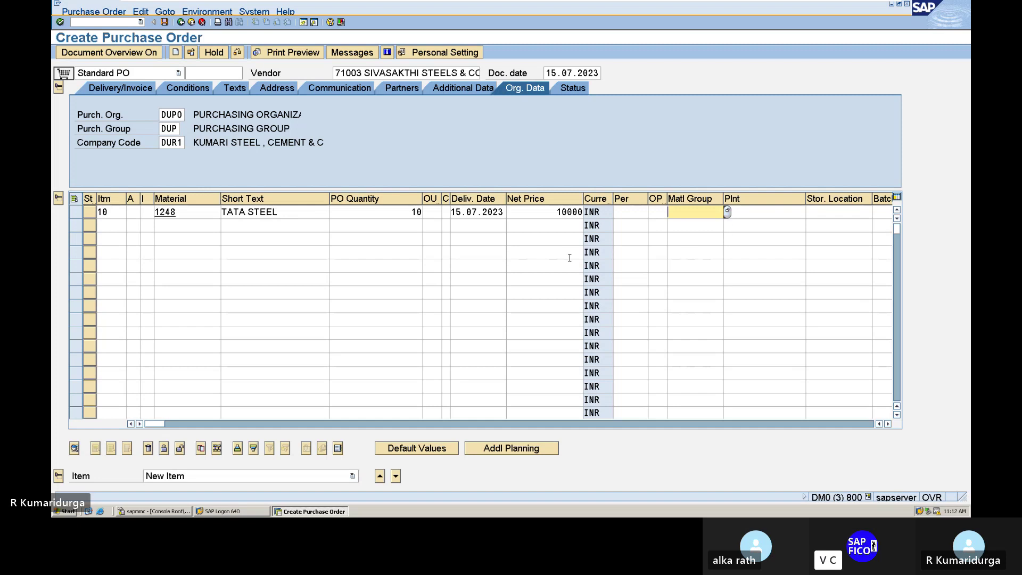
# - Choose material group 00101 Steels for item 10 from the material group lookup list
pyautogui.click(727, 211)
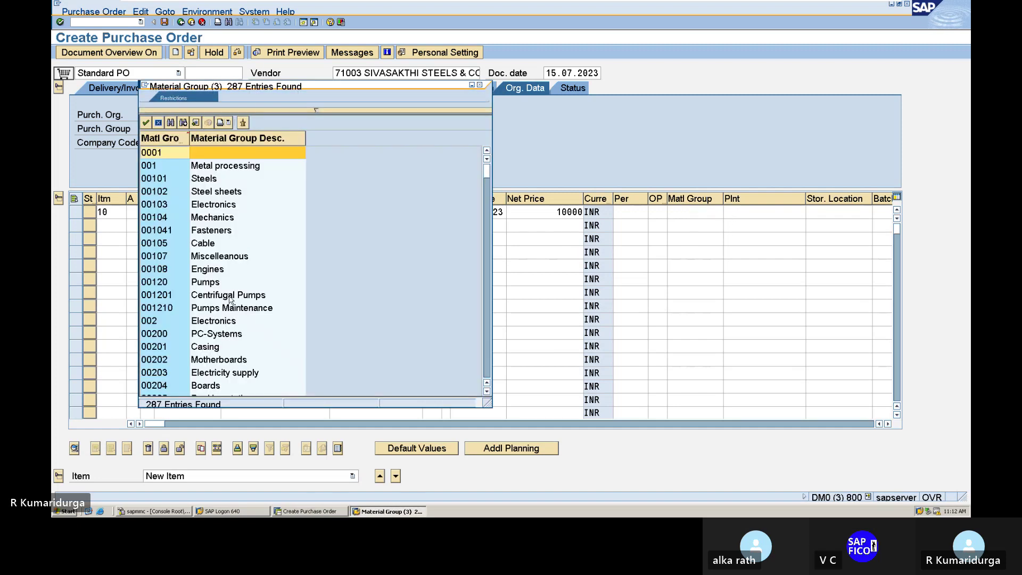
pyautogui.click(234, 297)
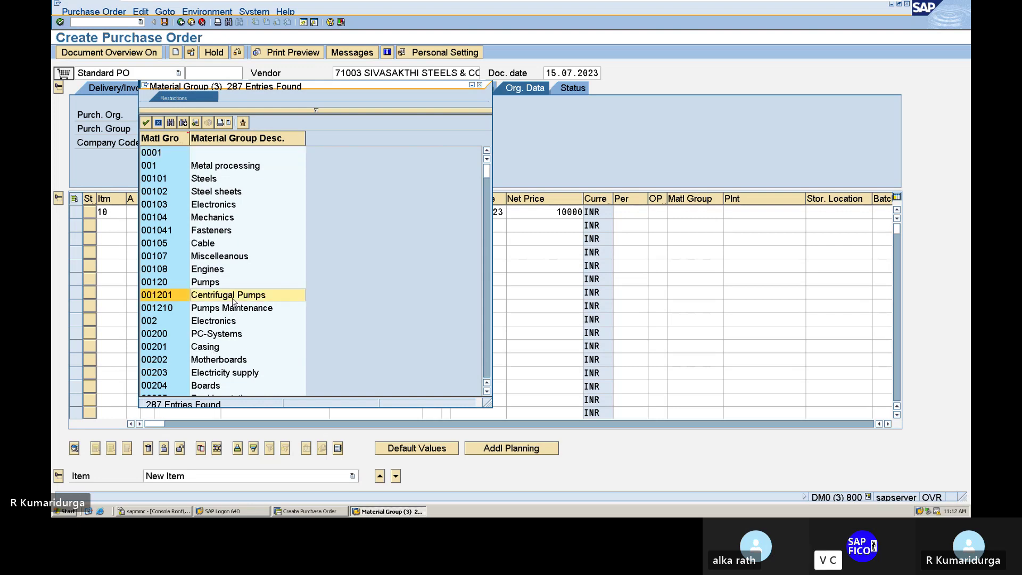
pyautogui.click(213, 181)
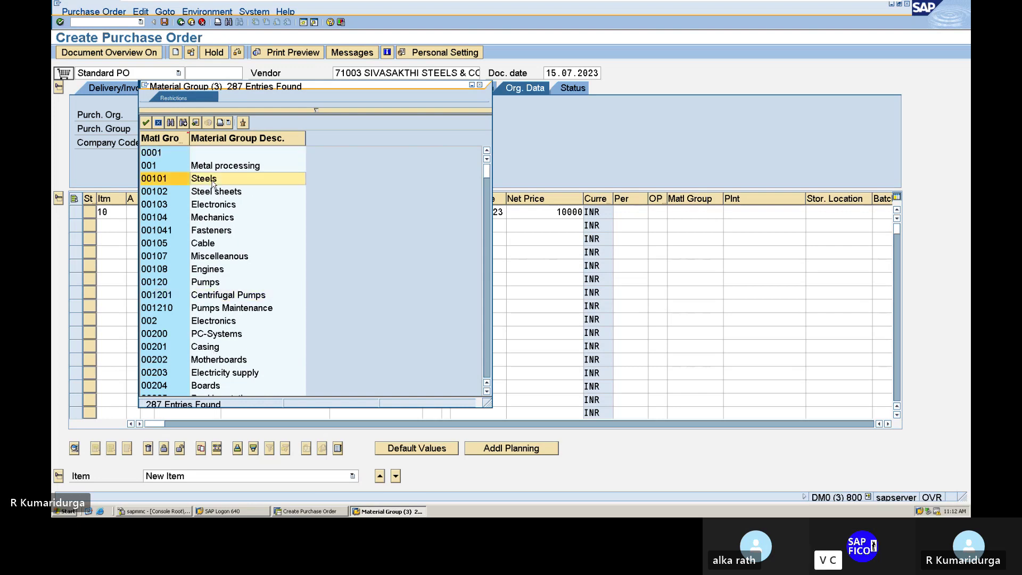
pyautogui.doubleClick(213, 182)
pyautogui.press('Tab')
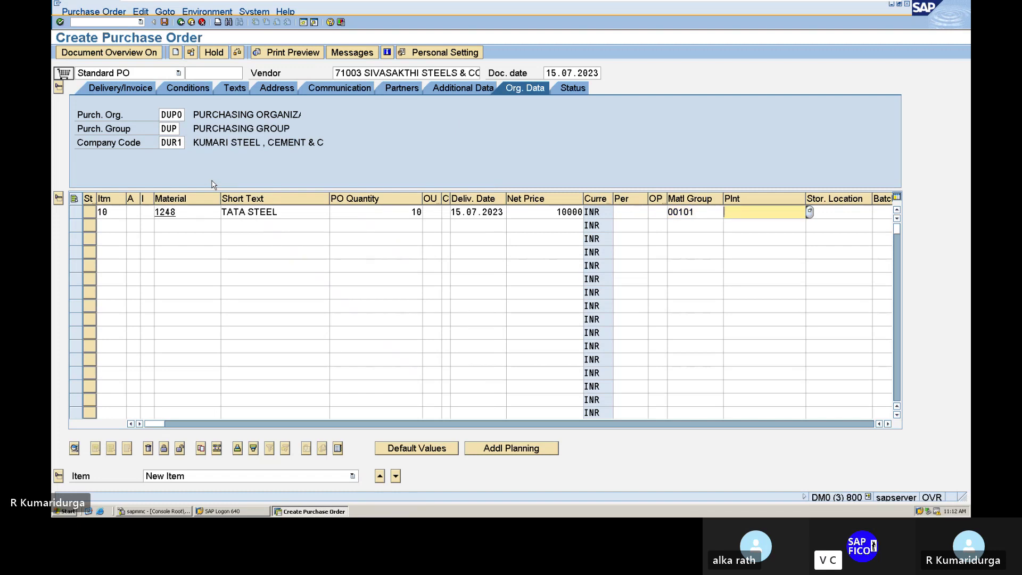
# - Pick plant DUPL (TATA GROUP OF COMPANIES, Mumbai) for item 10 from the plant search help
pyautogui.write('DUPL')
pyautogui.press('BackSpace')
pyautogui.press('BackSpace')
pyautogui.press('BackSpace')
pyautogui.press('BackSpace')
pyautogui.click(810, 212)
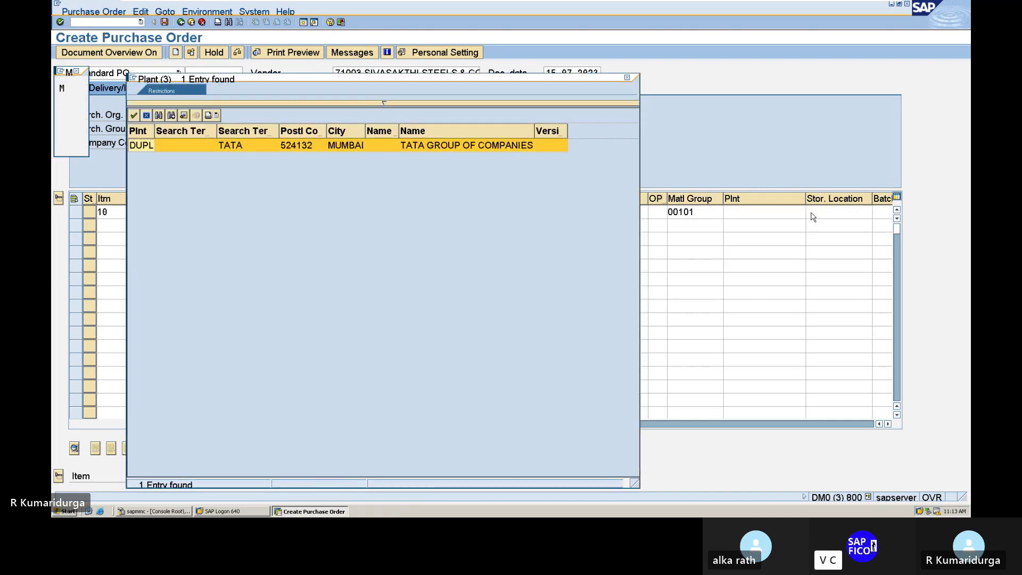
pyautogui.doubleClick(375, 145)
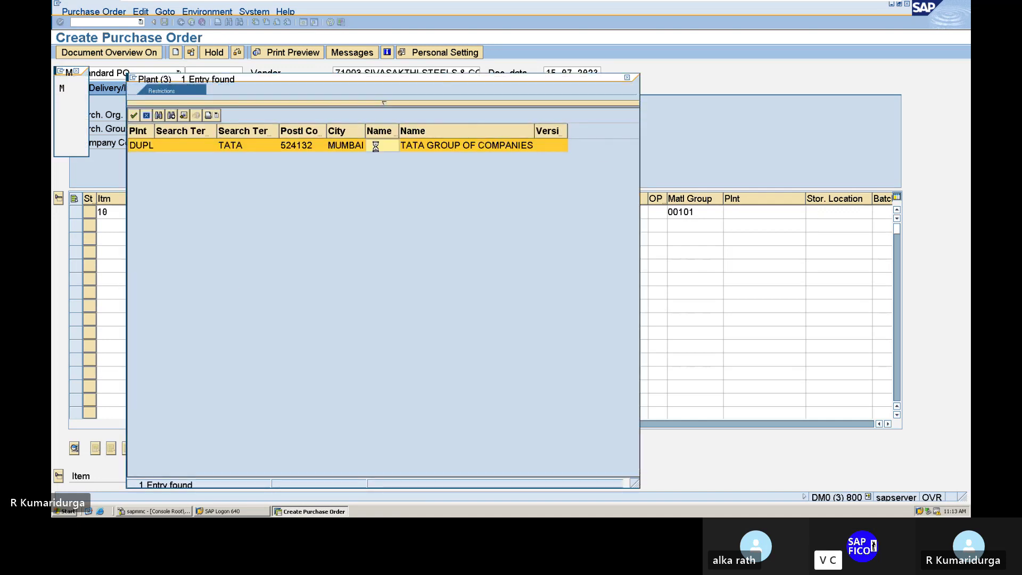
pyautogui.press('Tab')
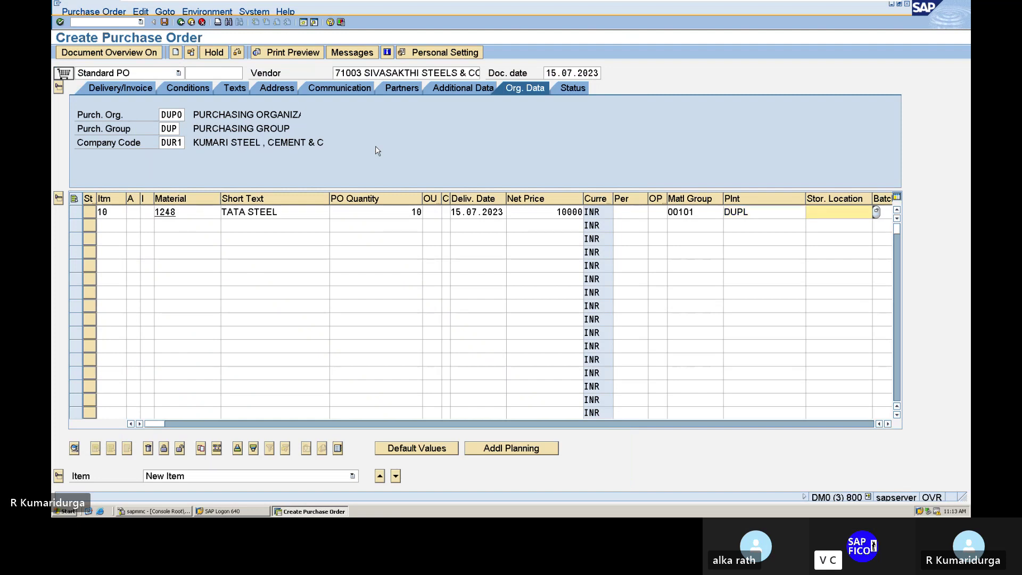
# - List all storage locations for item 10 and scroll through the 500 results
pyautogui.click(876, 212)
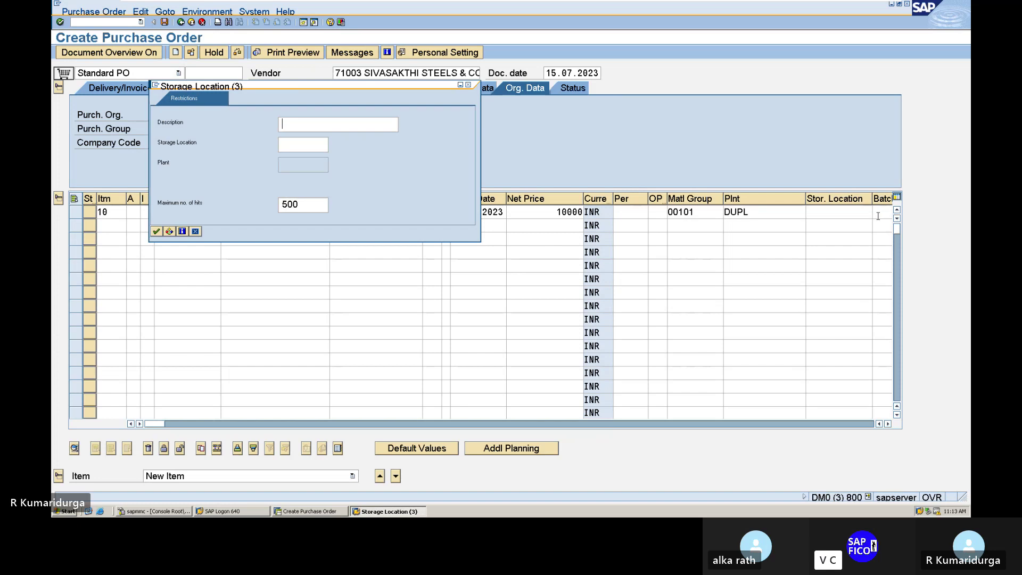
pyautogui.press('Return')
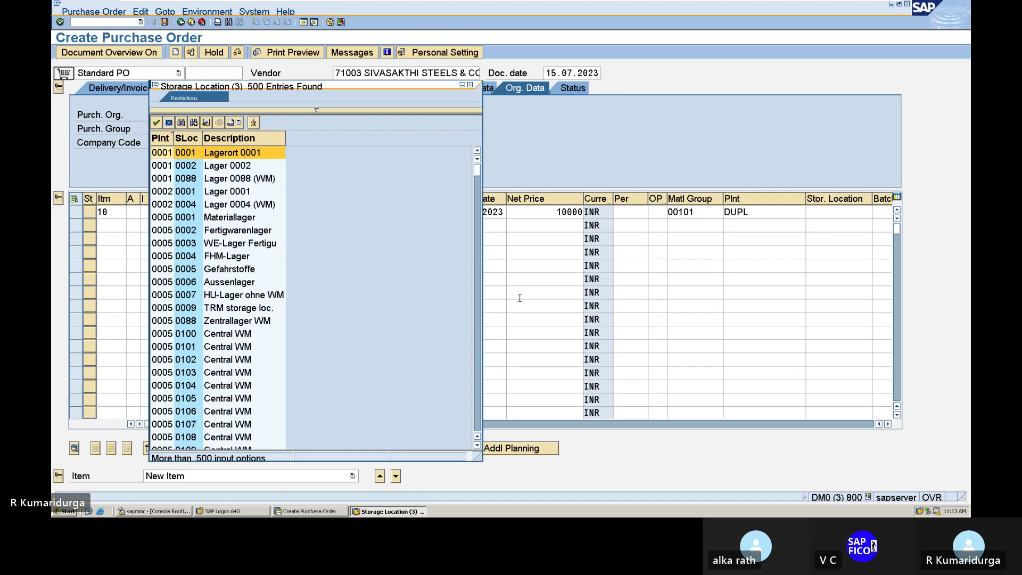
pyautogui.scroll(-5, 186, 374)
pyautogui.scroll(-7, 187, 374)
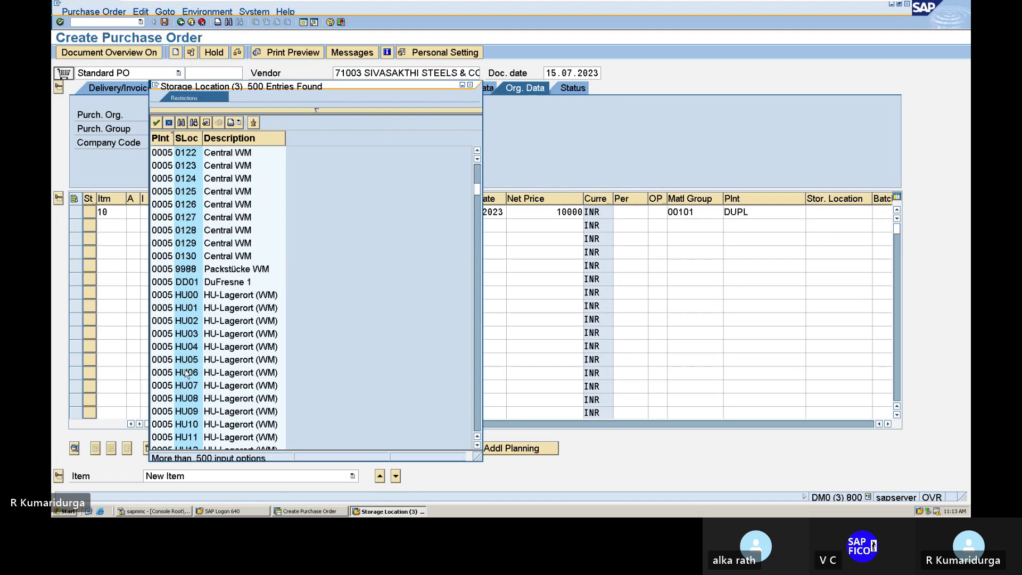
pyautogui.scroll(-7, 187, 374)
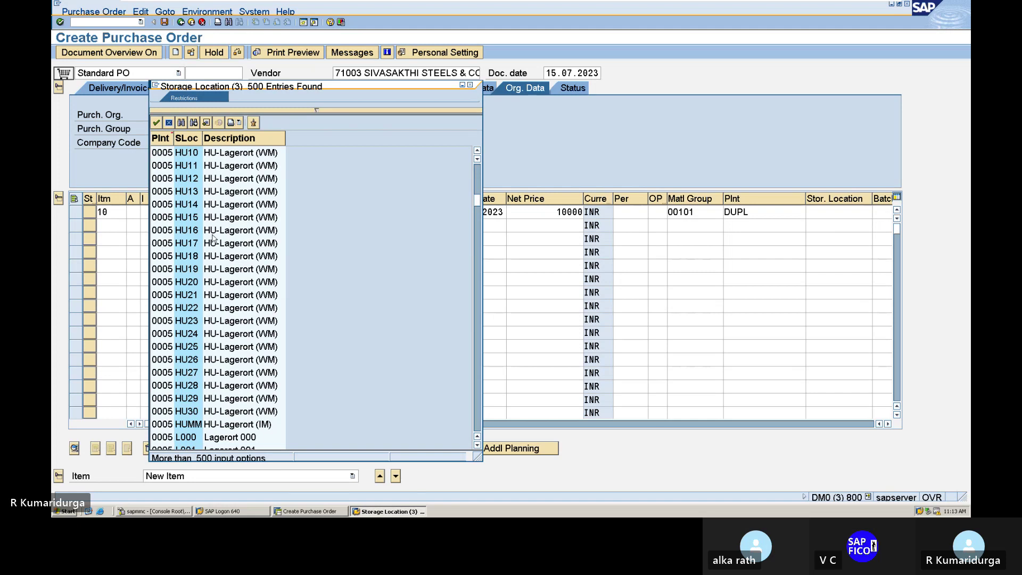
pyautogui.click(182, 124)
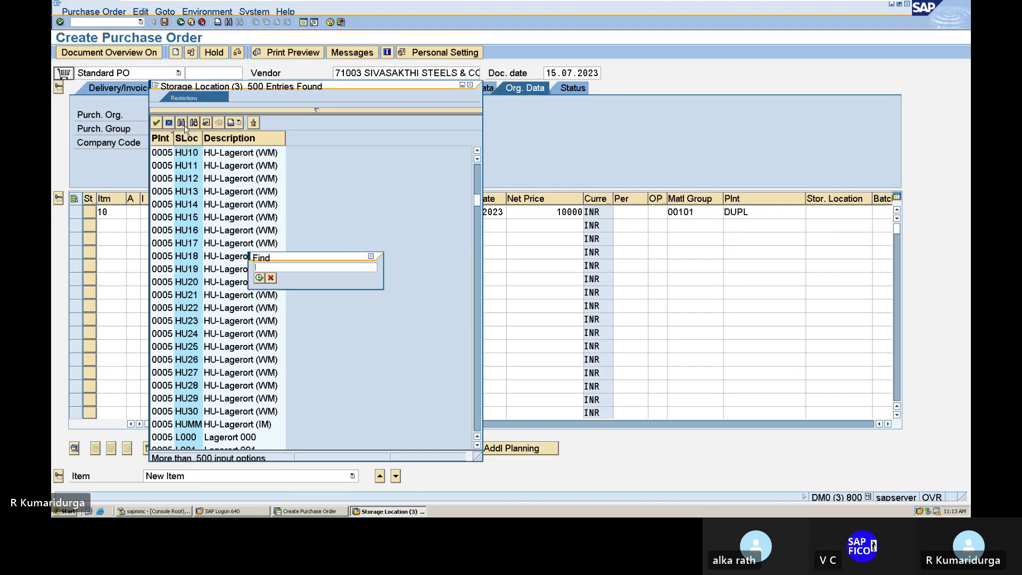
pyautogui.write('DUPL')
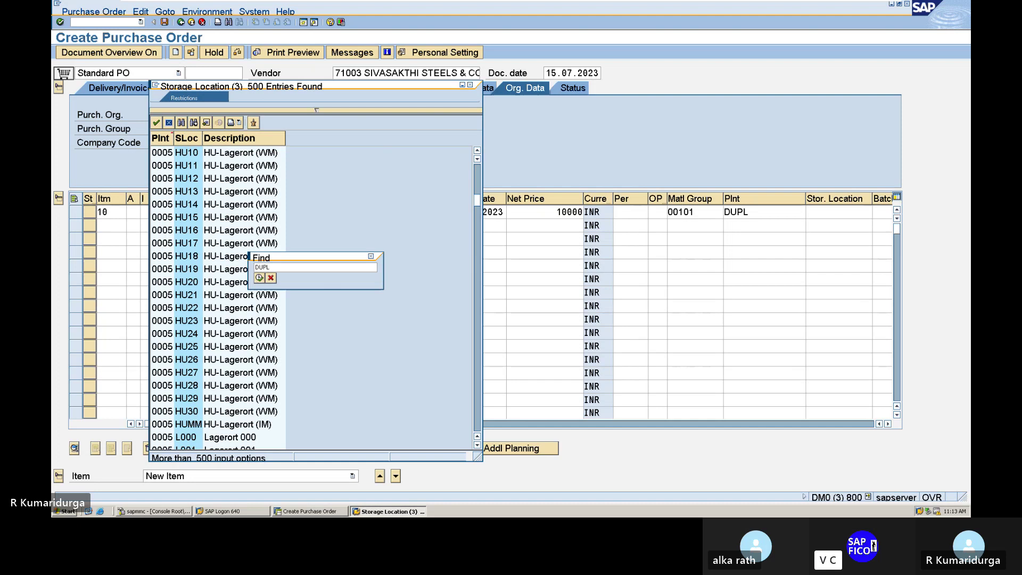
pyautogui.press('Return')
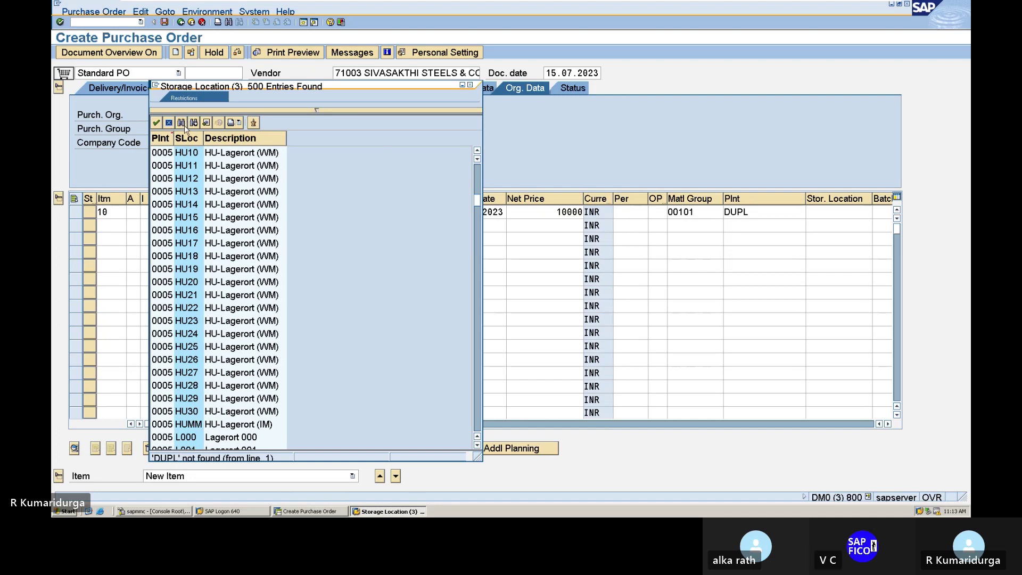
pyautogui.scroll(-13, 162, 218)
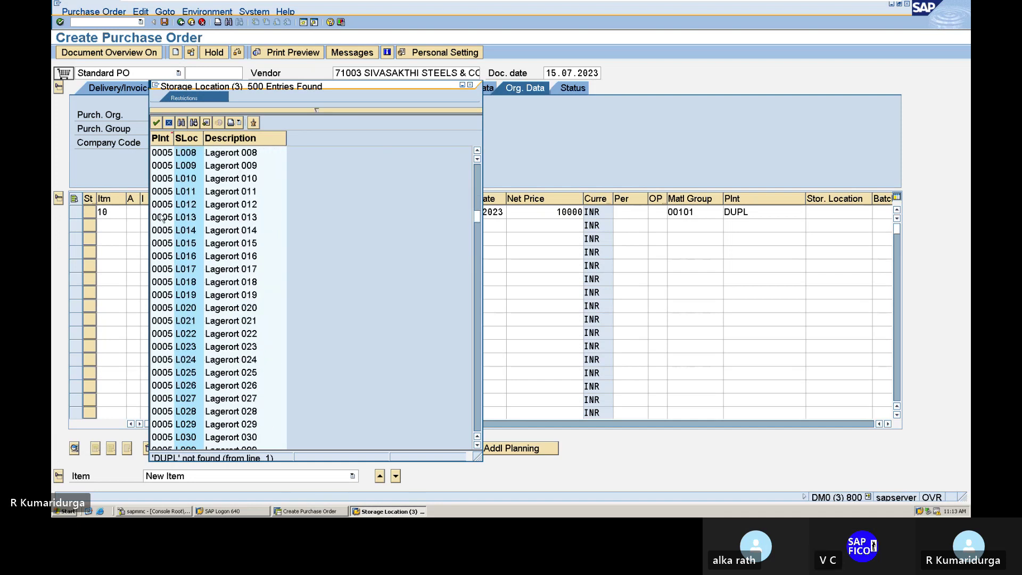
pyautogui.scroll(-20, 162, 218)
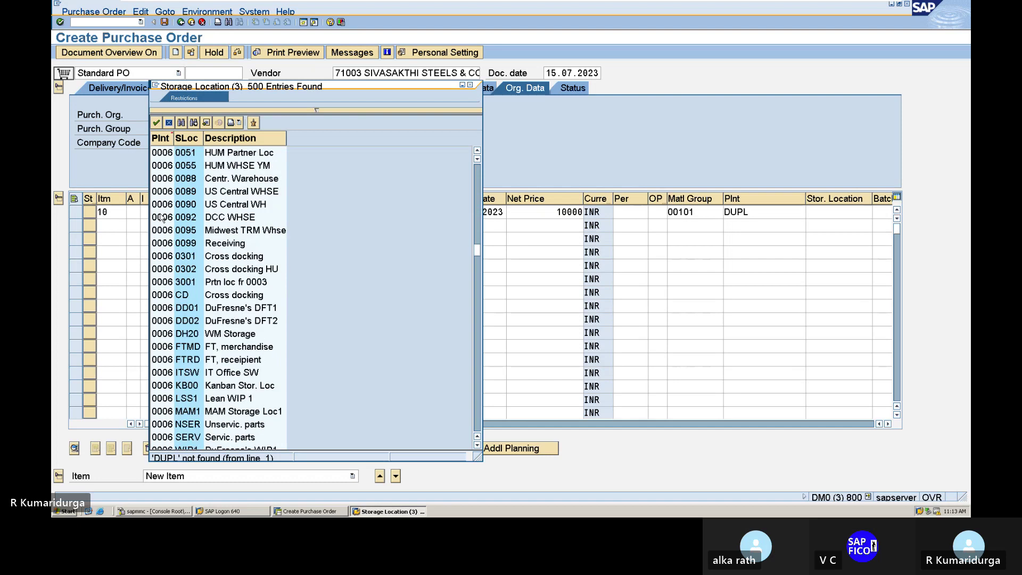
pyautogui.scroll(-15, 162, 218)
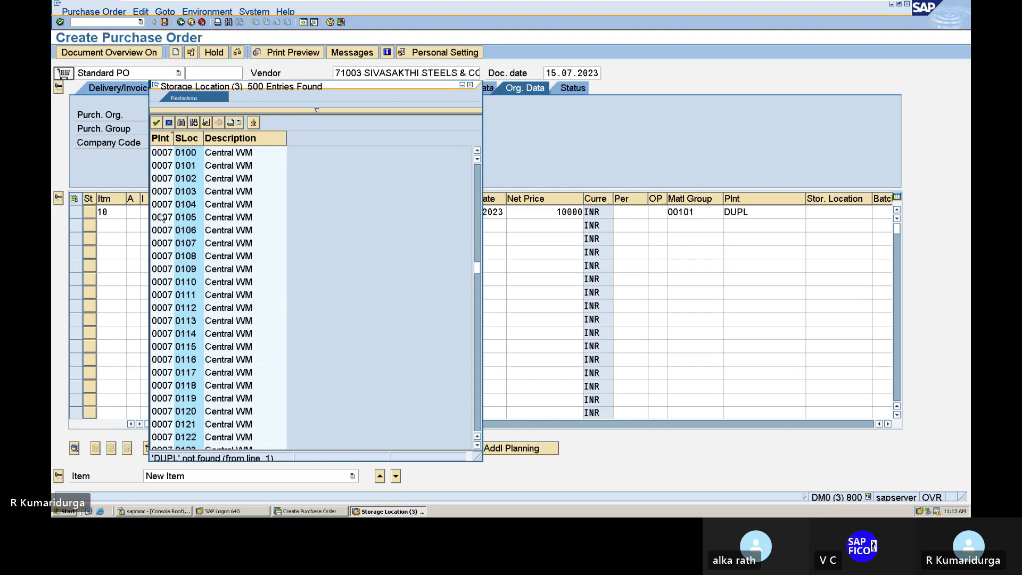
pyautogui.scroll(-15, 162, 218)
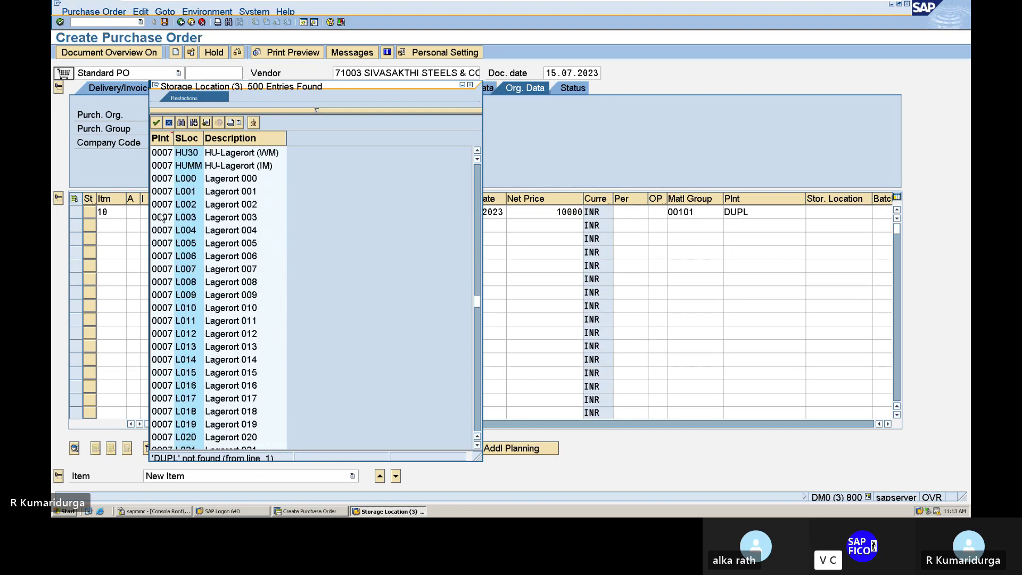
pyautogui.scroll(-16, 163, 218)
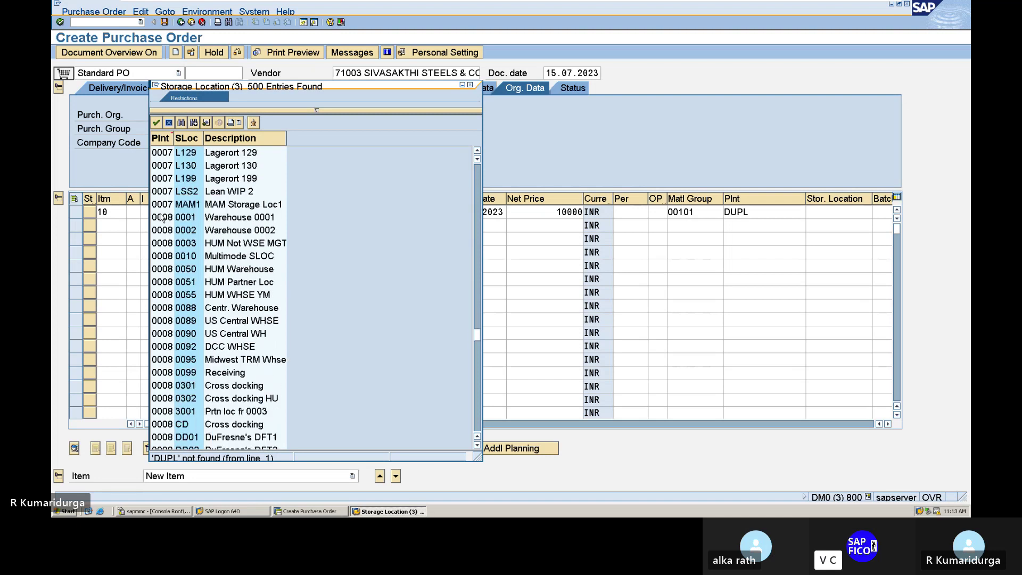
pyautogui.scroll(-5, 162, 218)
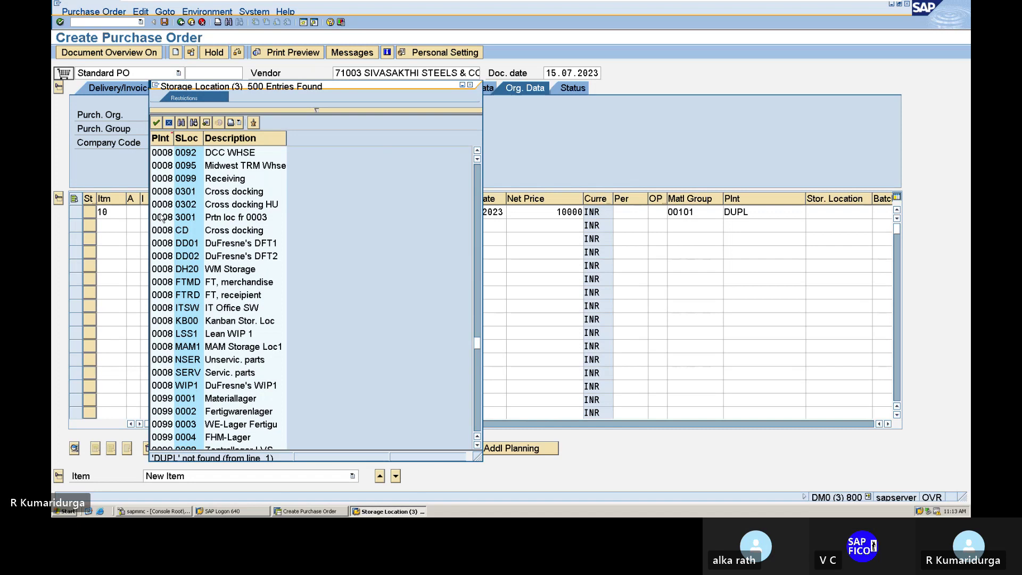
pyautogui.scroll(-12, 162, 218)
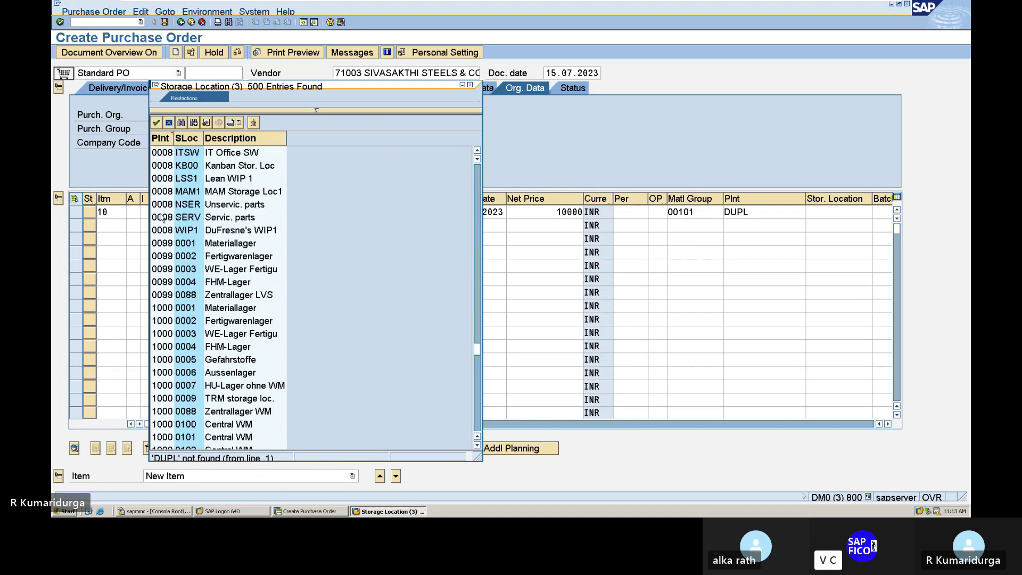
pyautogui.scroll(-7, 162, 215)
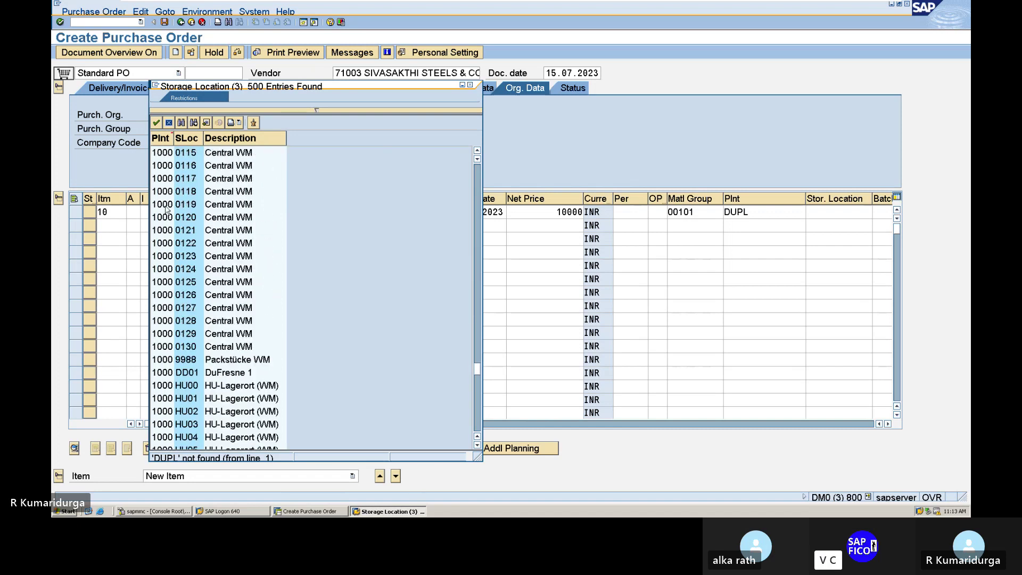
pyautogui.scroll(-13, 166, 209)
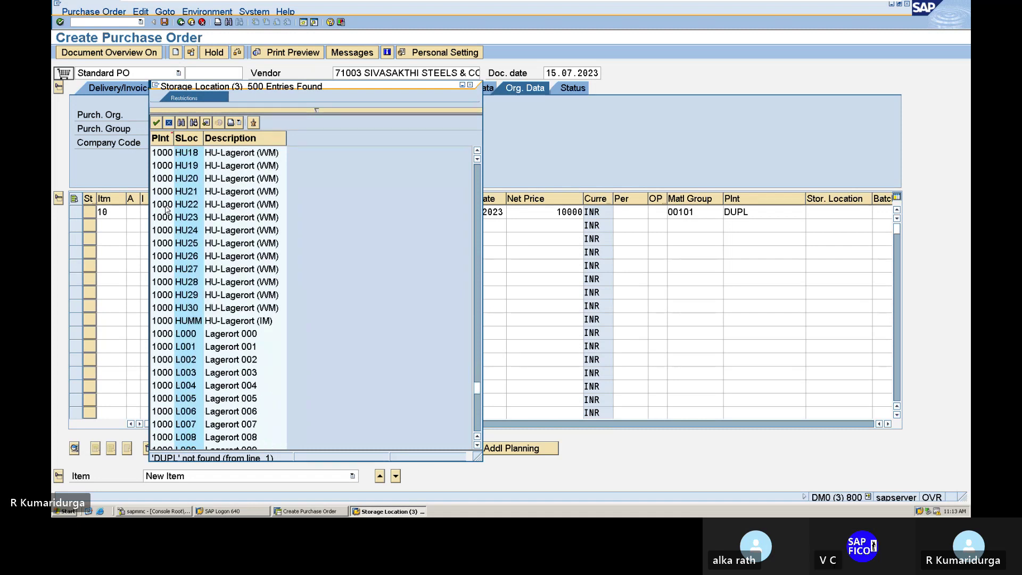
pyautogui.scroll(-20, 166, 209)
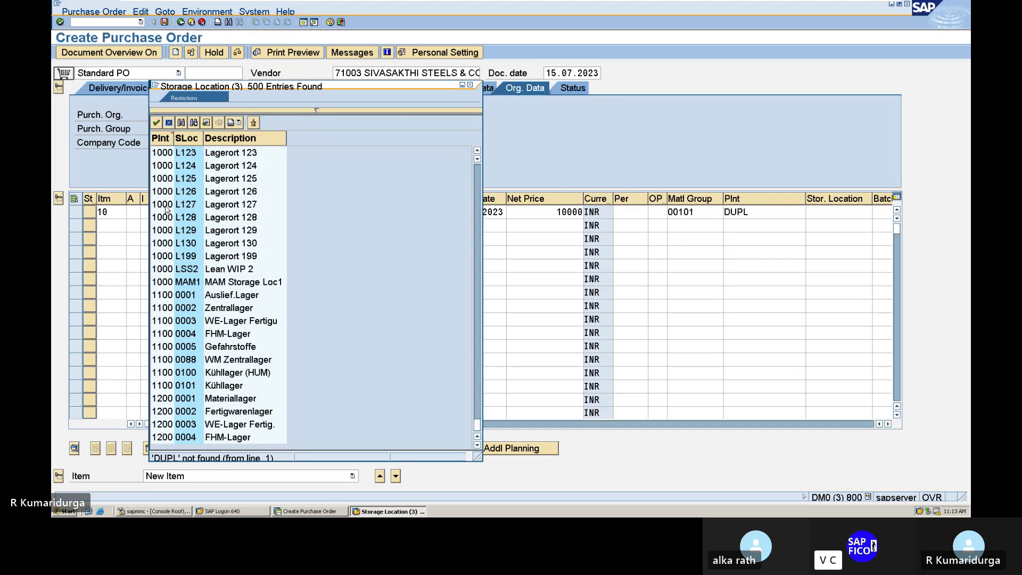
pyautogui.scroll(6, 166, 209)
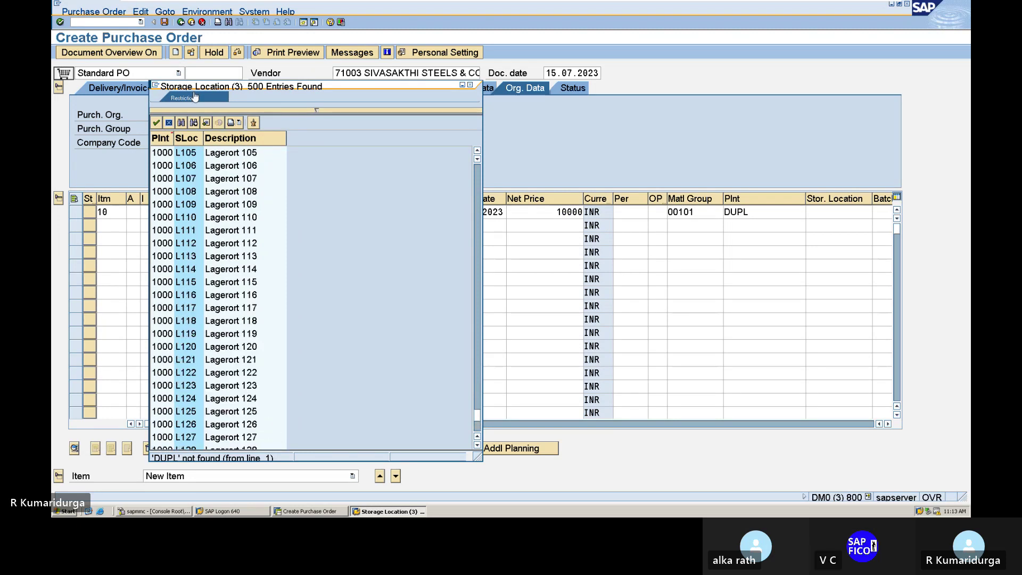
pyautogui.click(181, 123)
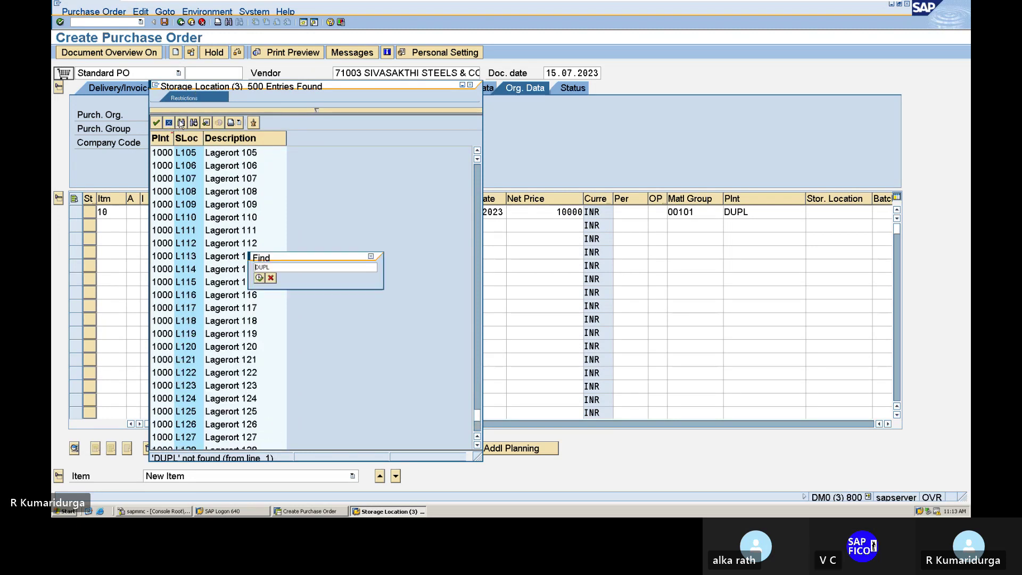
pyautogui.write('DUS')
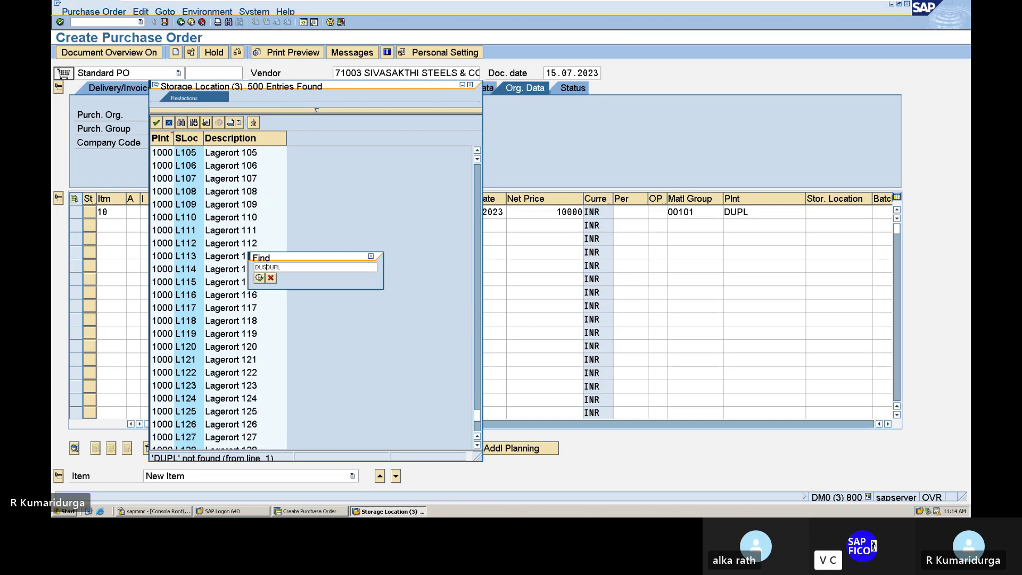
pyautogui.write('L')
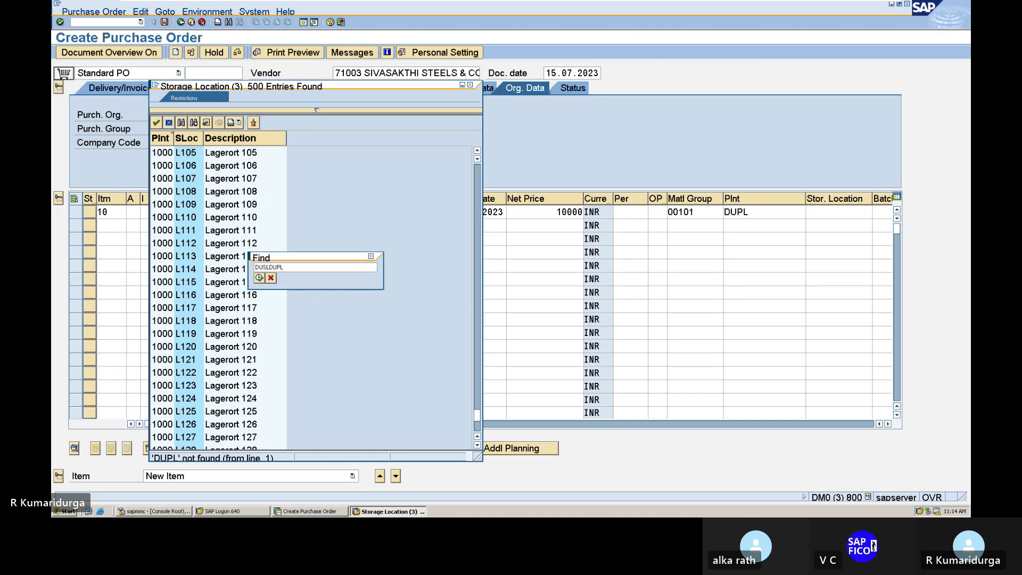
pyautogui.press('Delete')
pyautogui.press('Delete')
pyautogui.press('Delete')
pyautogui.press('Delete')
pyautogui.press('Return')
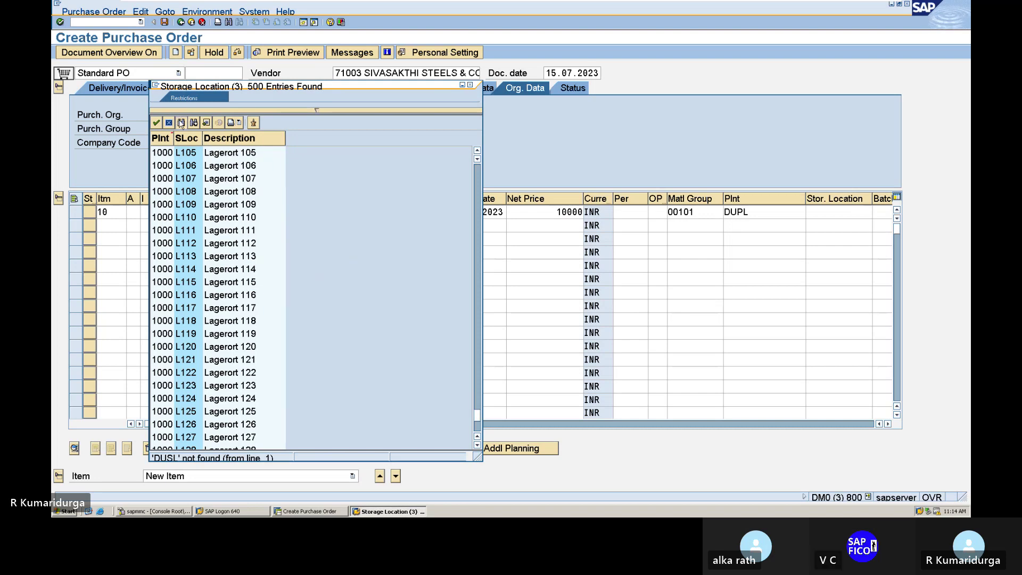
pyautogui.click(181, 123)
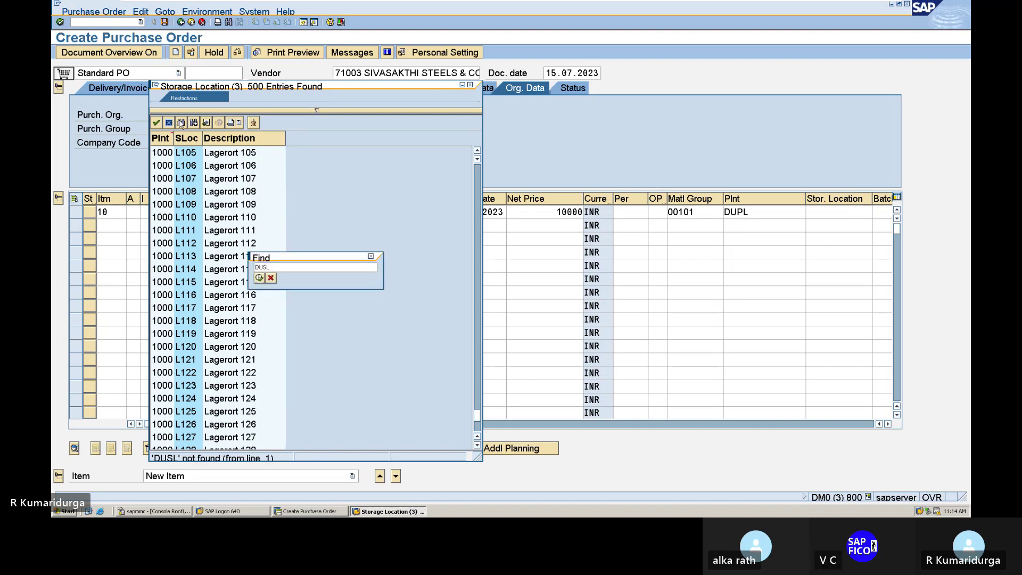
pyautogui.press('Delete')
pyautogui.press('Delete')
pyautogui.press('Delete')
pyautogui.write('DUPL')
pyautogui.press('Return')
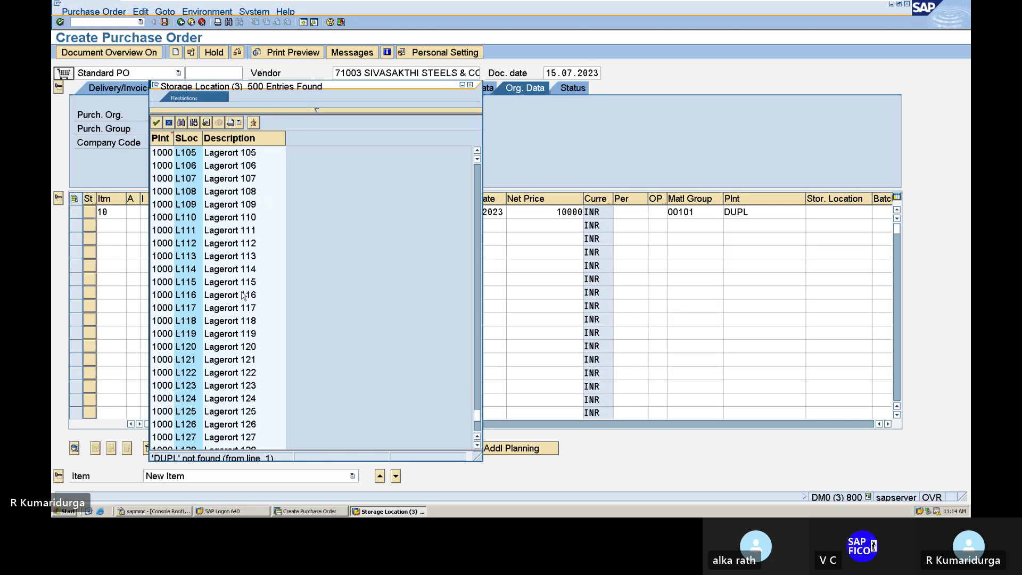
# - Scroll through the 500-entry storage location list for a DUPL location, finding none
pyautogui.scroll(-6, 245, 296)
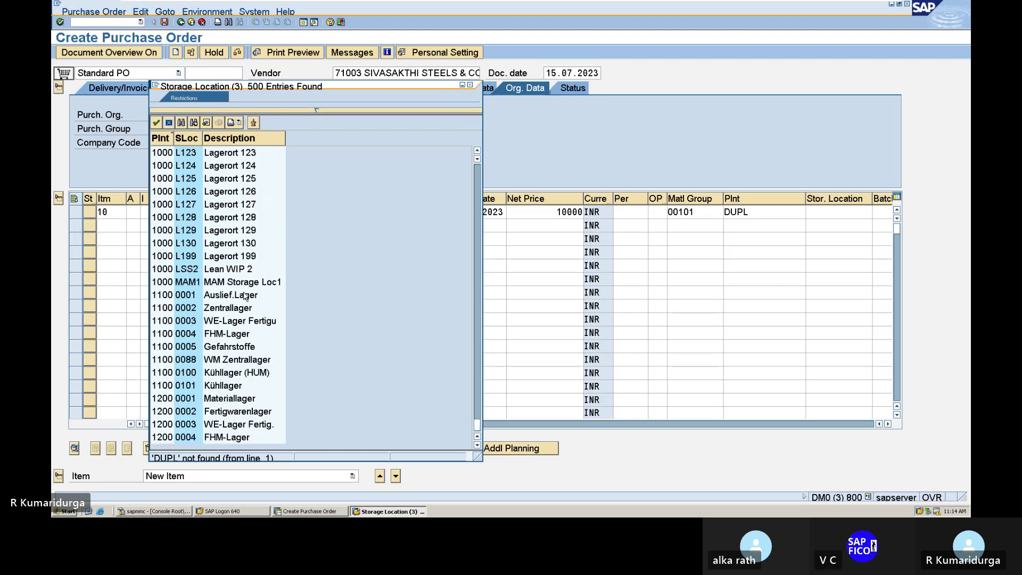
pyautogui.scroll(2, 245, 296)
pyautogui.scroll(20, 245, 295)
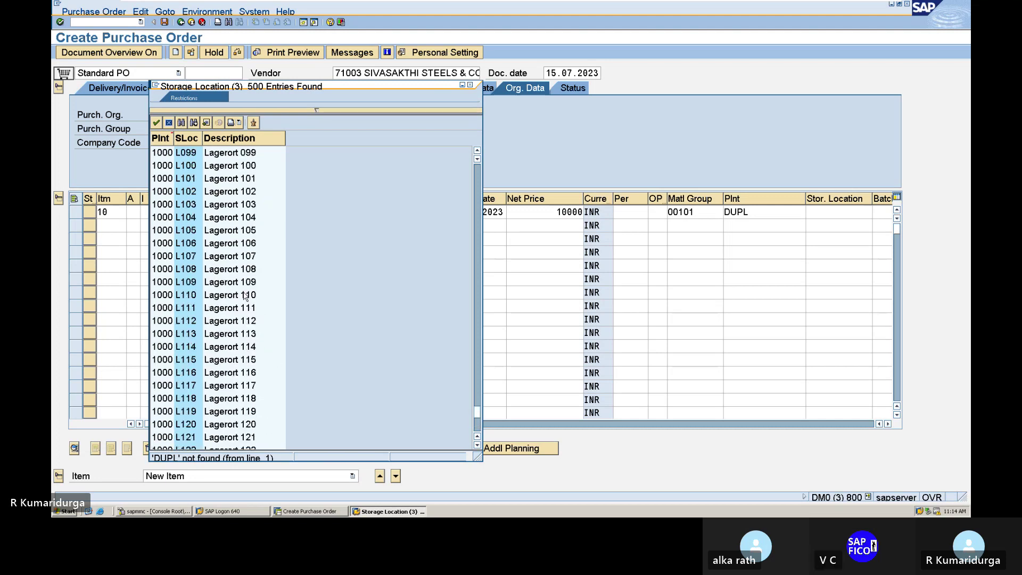
pyautogui.scroll(8, 245, 296)
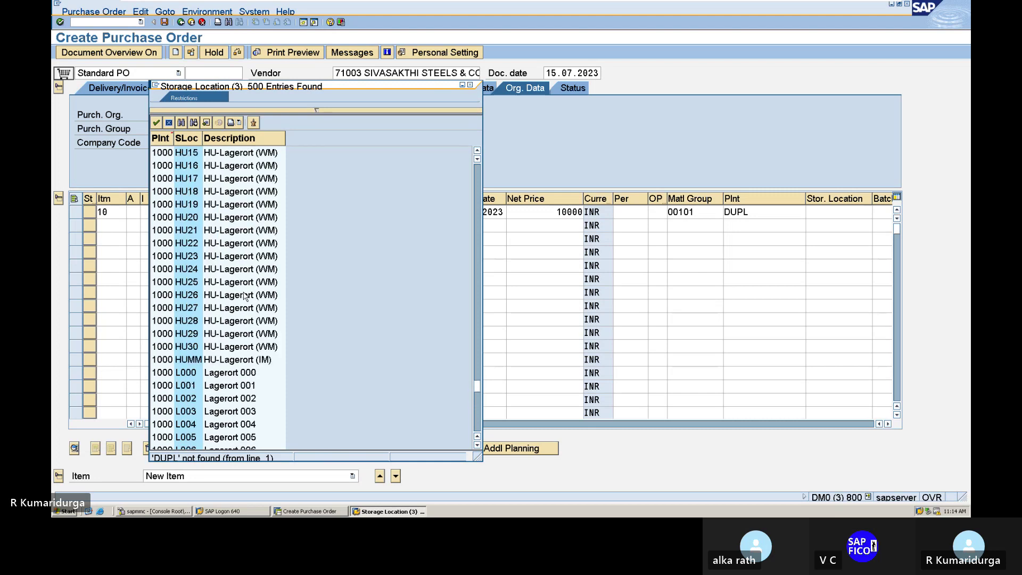
pyautogui.scroll(4, 245, 296)
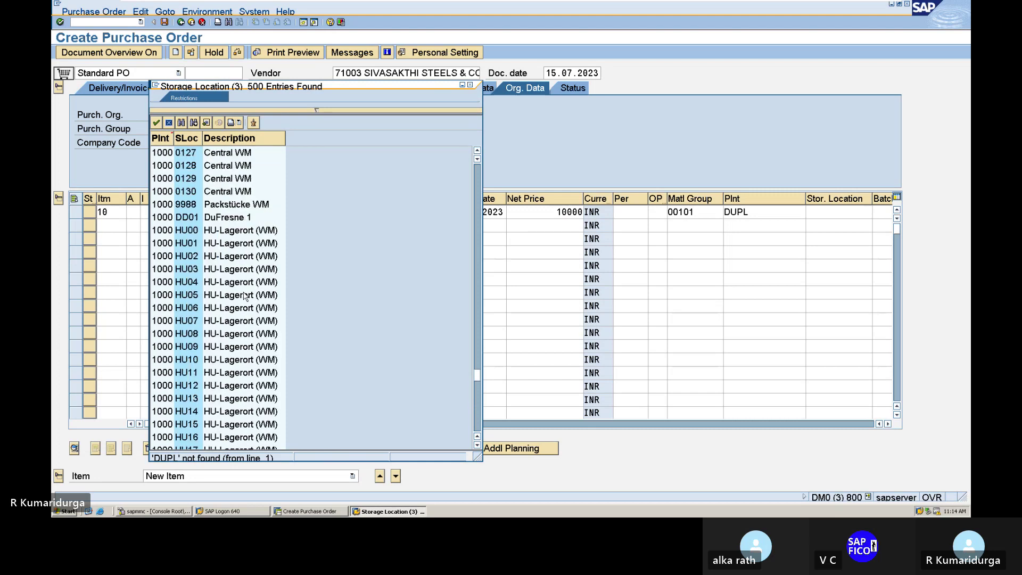
pyautogui.scroll(14, 244, 296)
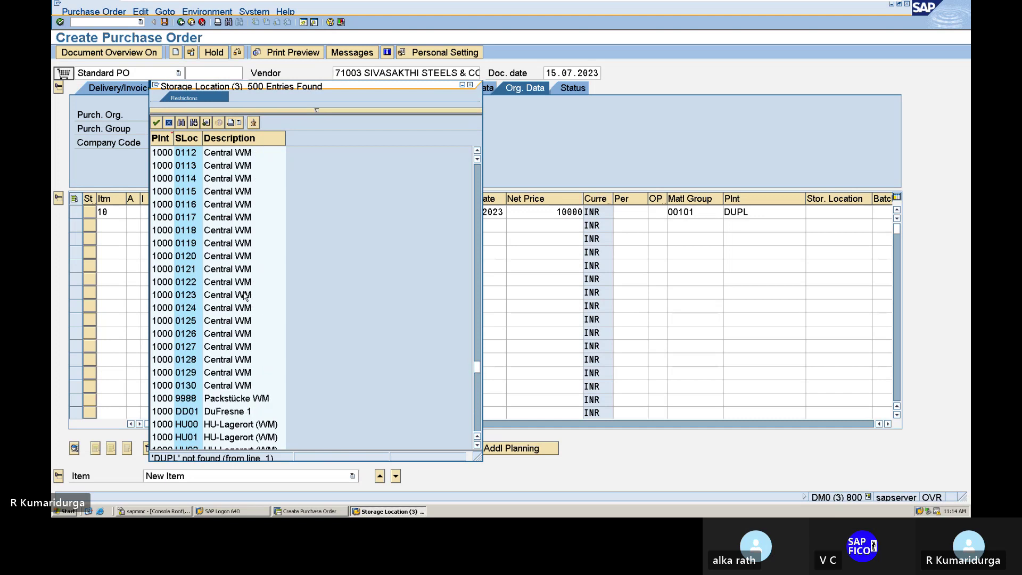
pyautogui.scroll(3, 244, 295)
pyautogui.scroll(-3, 244, 295)
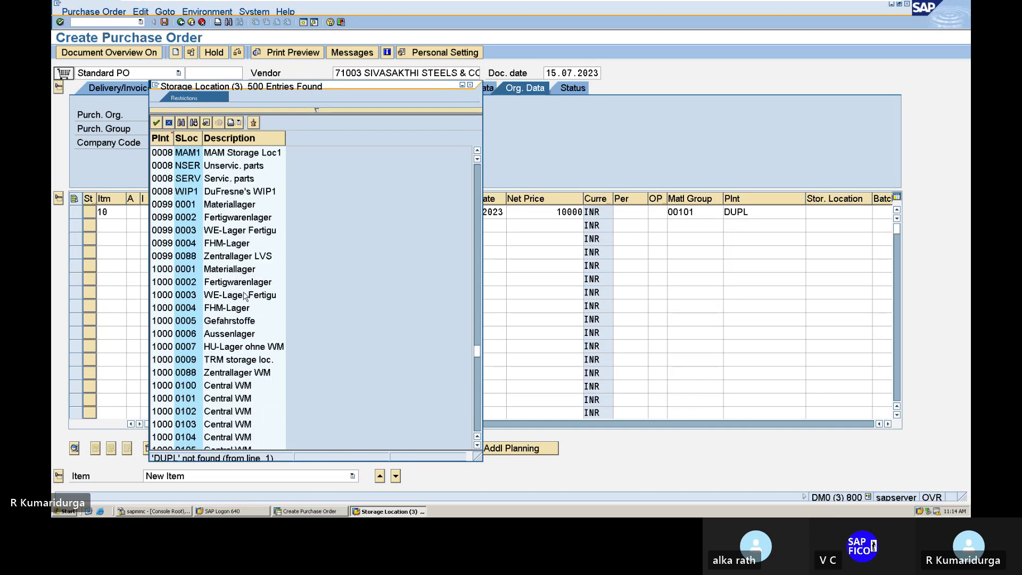
pyautogui.scroll(-3, 245, 295)
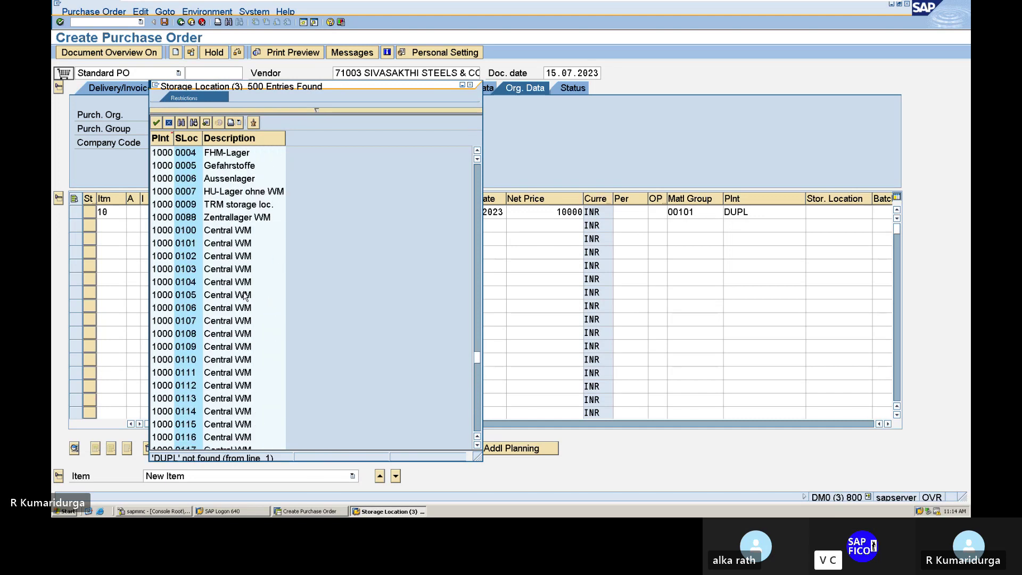
pyautogui.scroll(-2, 245, 295)
pyautogui.scroll(4, 245, 296)
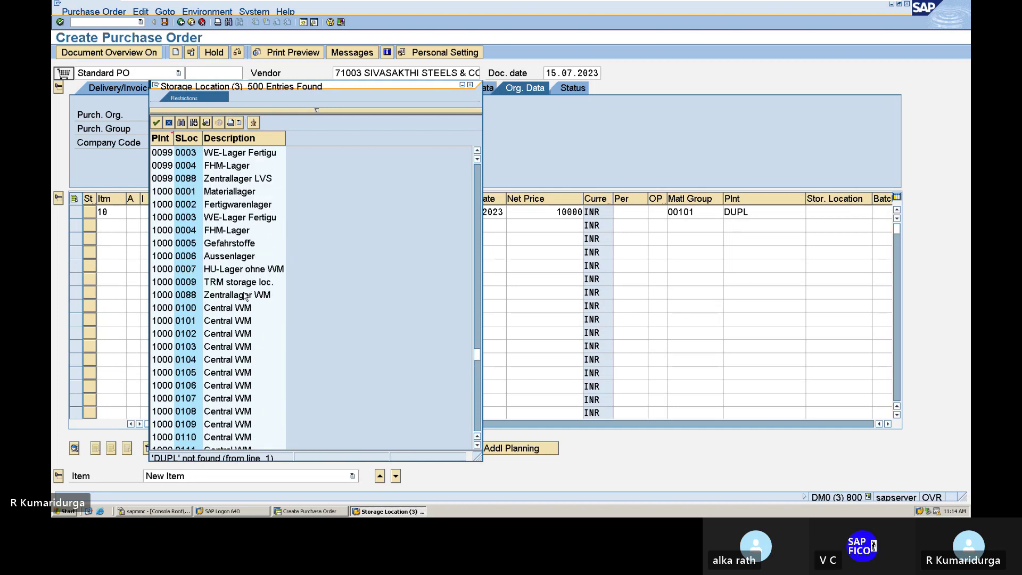
pyautogui.scroll(2, 245, 296)
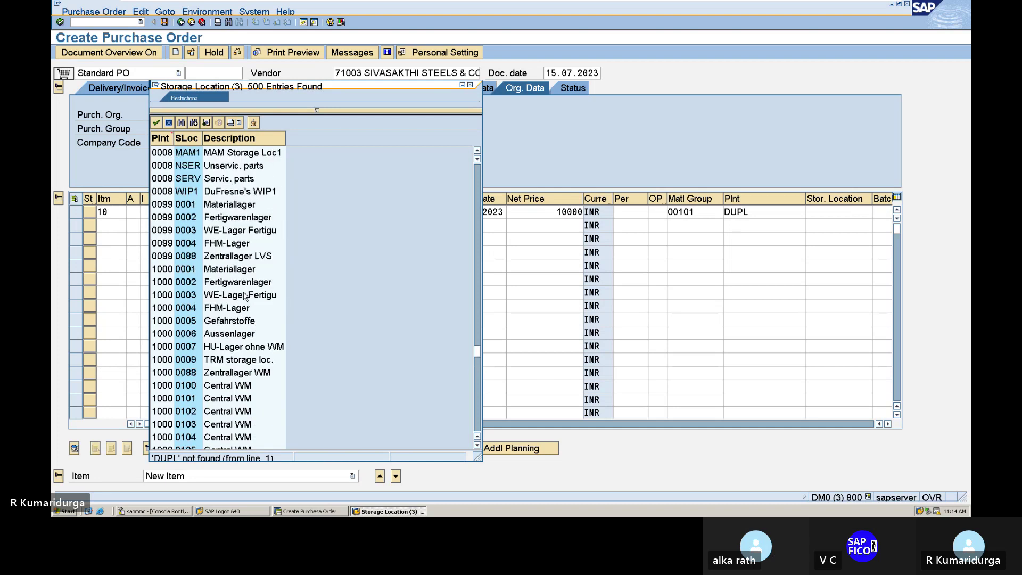
pyautogui.scroll(3, 245, 296)
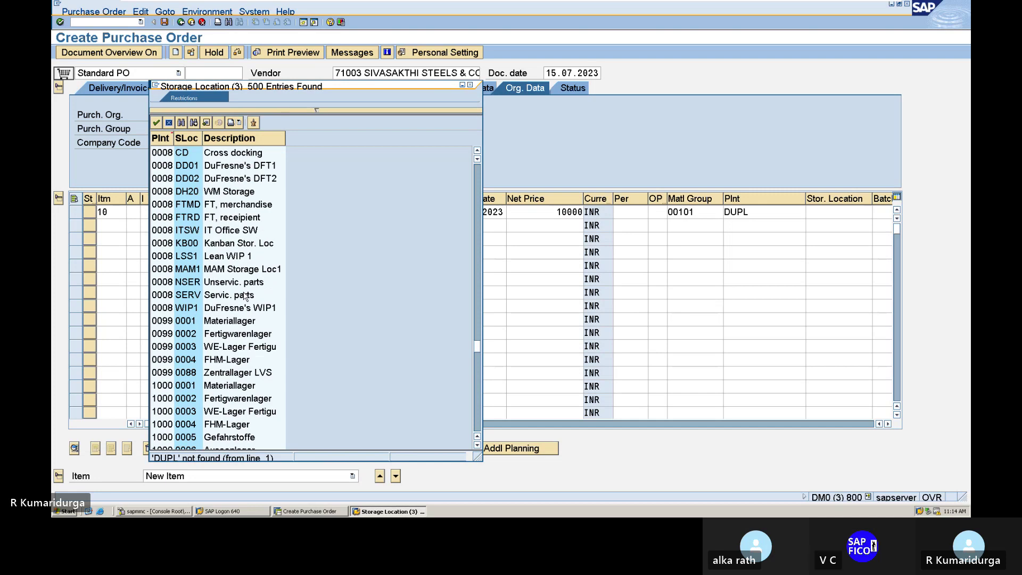
pyautogui.scroll(3, 245, 296)
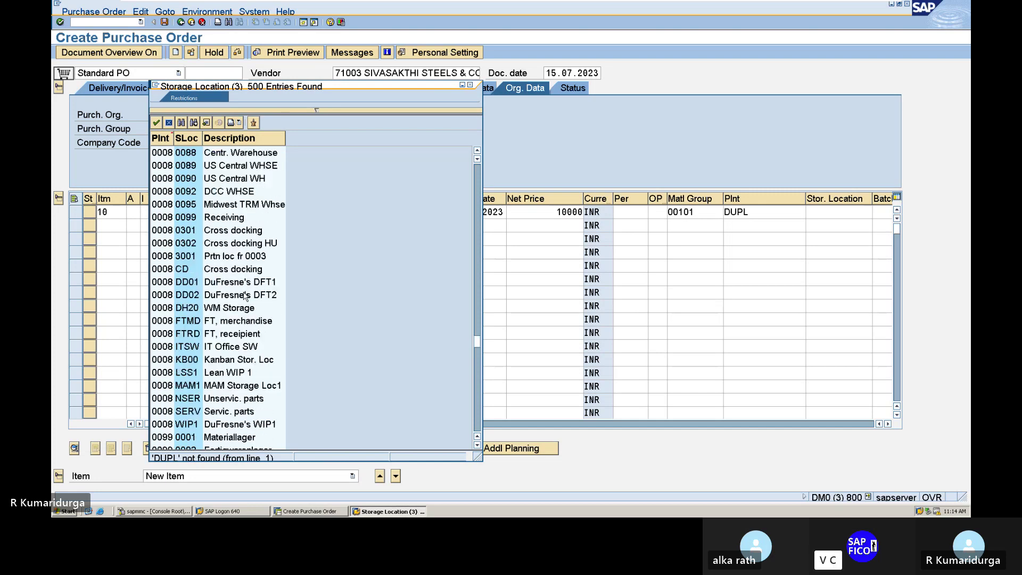
pyautogui.scroll(4, 245, 296)
pyautogui.scroll(13, 245, 296)
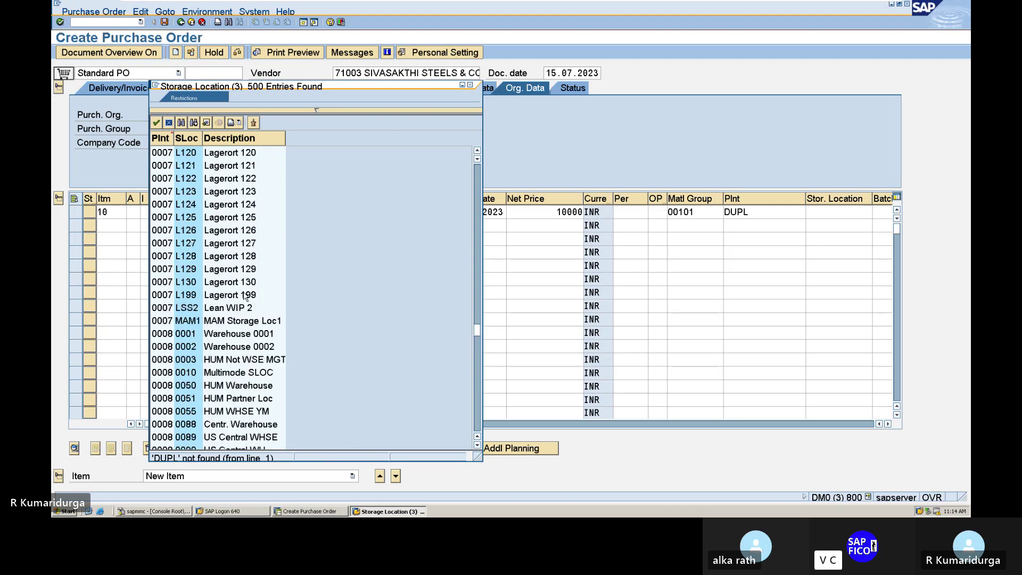
pyautogui.scroll(9, 245, 296)
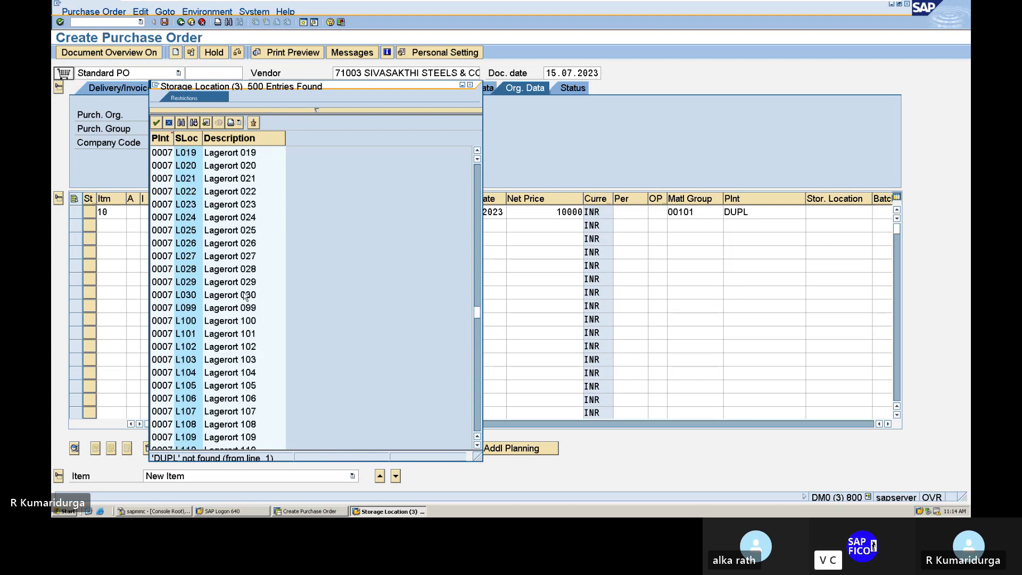
pyautogui.scroll(5, 244, 296)
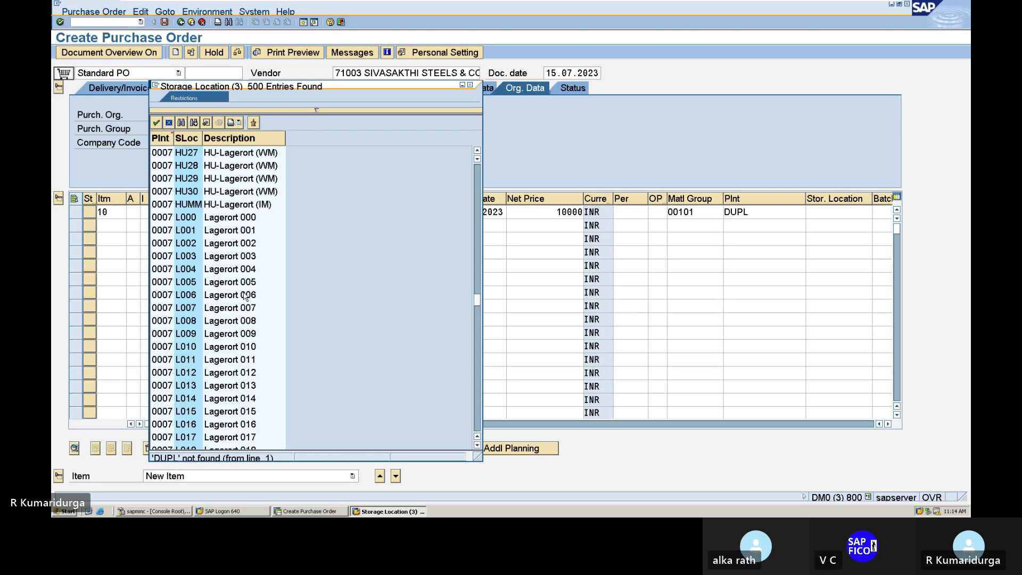
pyautogui.scroll(9, 244, 296)
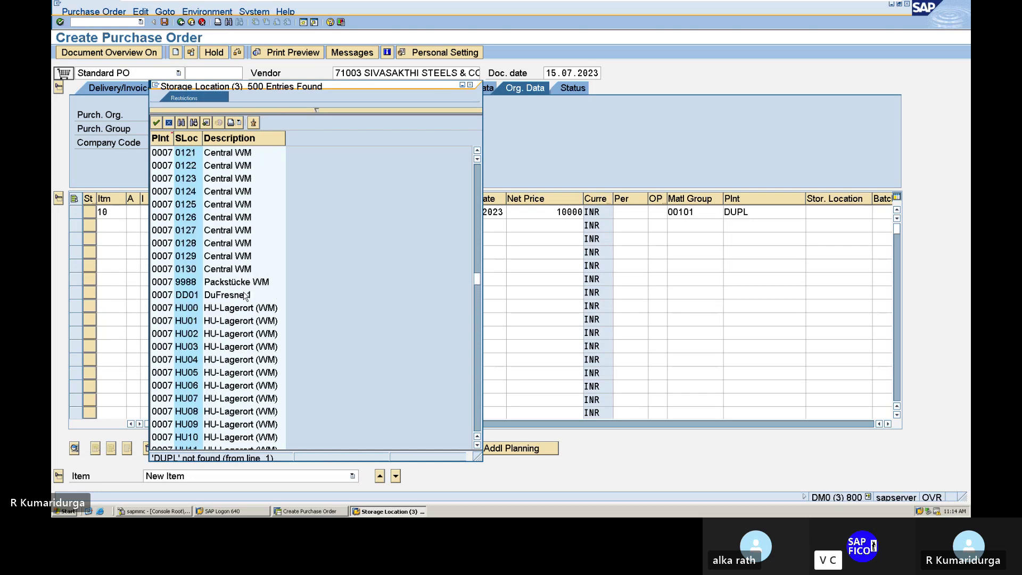
pyautogui.scroll(10, 245, 296)
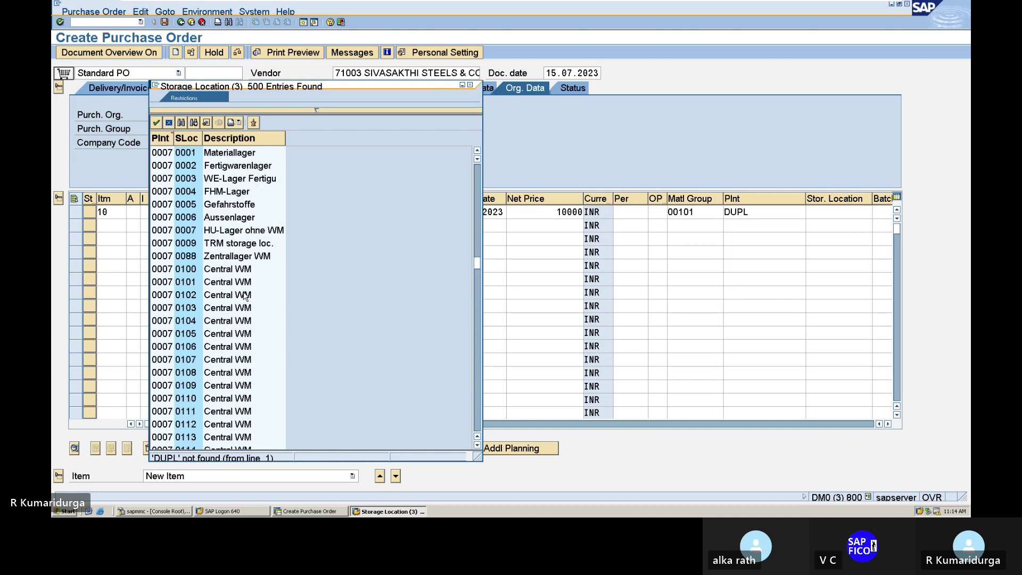
pyautogui.scroll(2, 245, 296)
pyautogui.scroll(1, 245, 296)
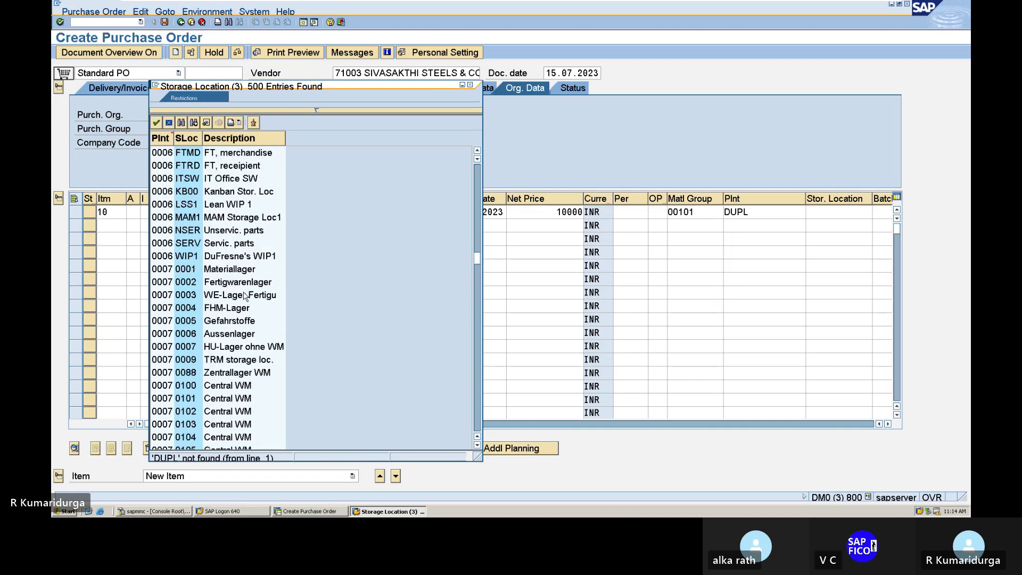
pyautogui.scroll(1, 244, 296)
pyautogui.scroll(1, 245, 296)
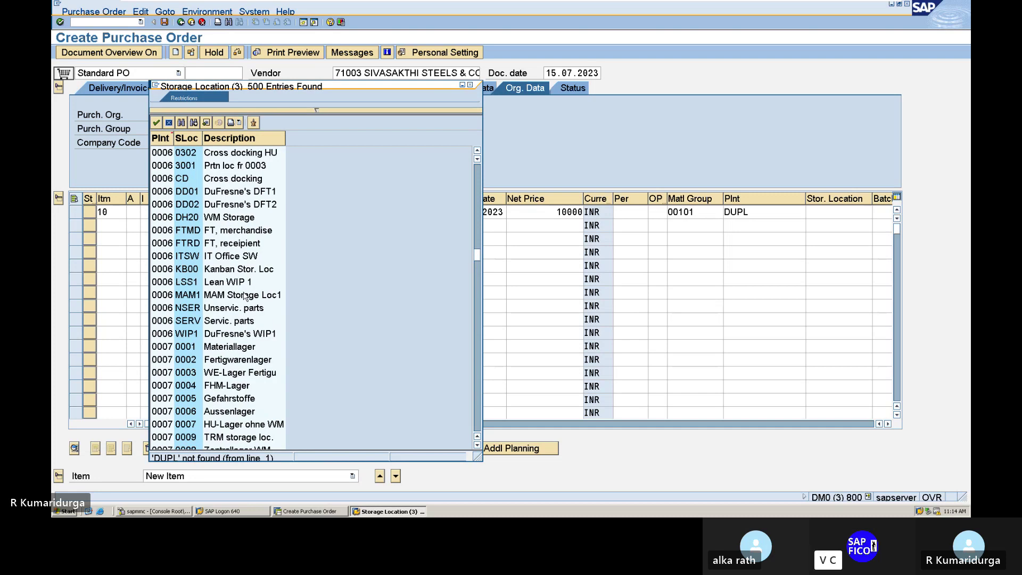
pyautogui.scroll(1, 245, 296)
pyautogui.scroll(3, 245, 296)
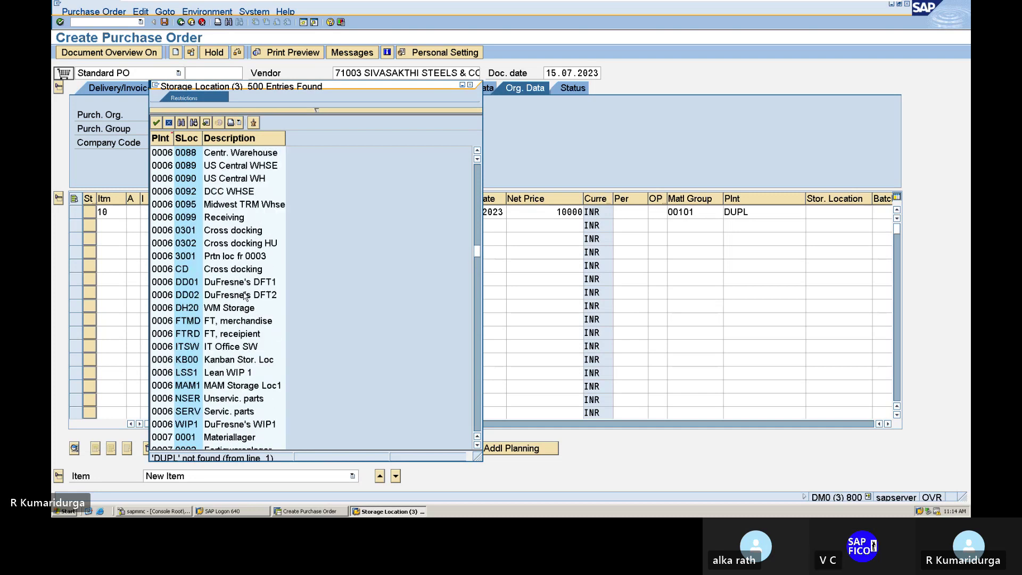
pyautogui.scroll(3, 245, 296)
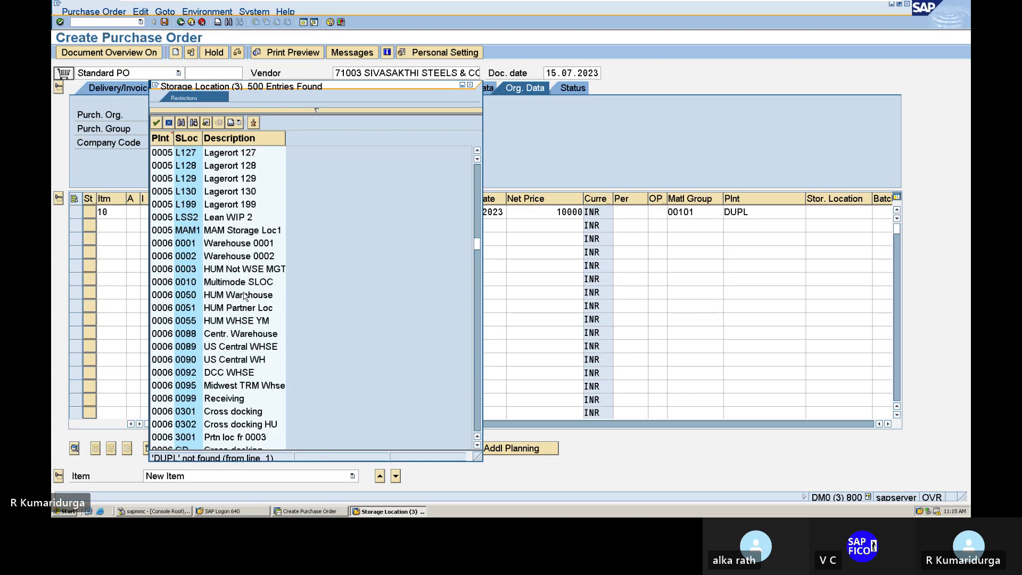
pyautogui.scroll(8, 245, 296)
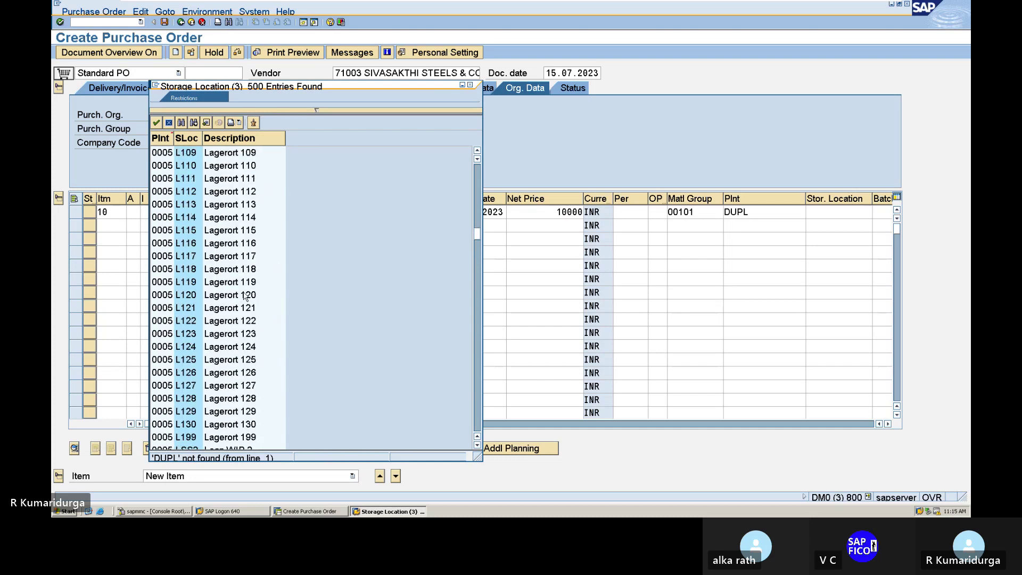
pyautogui.scroll(8, 245, 296)
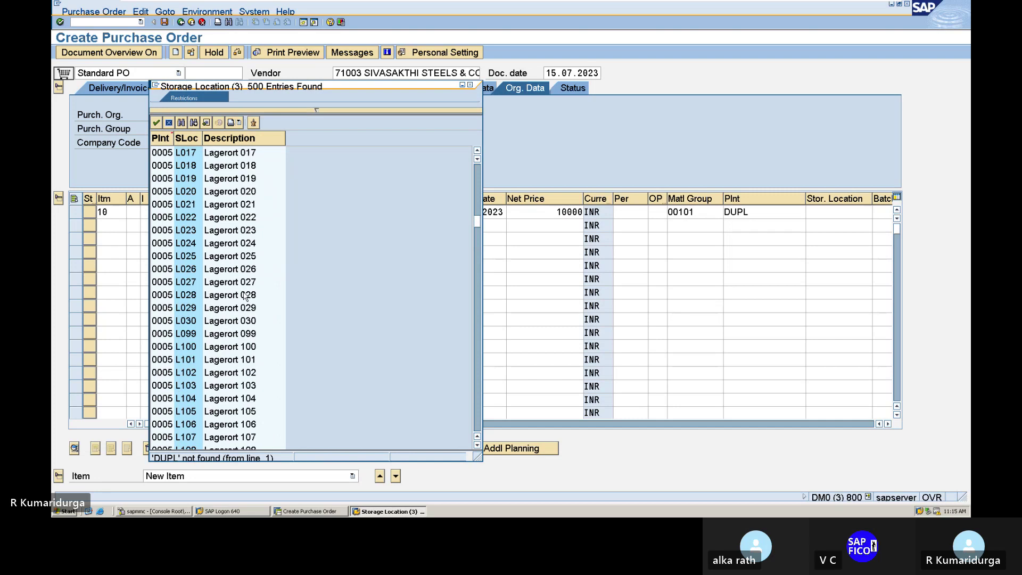
pyautogui.scroll(8, 245, 296)
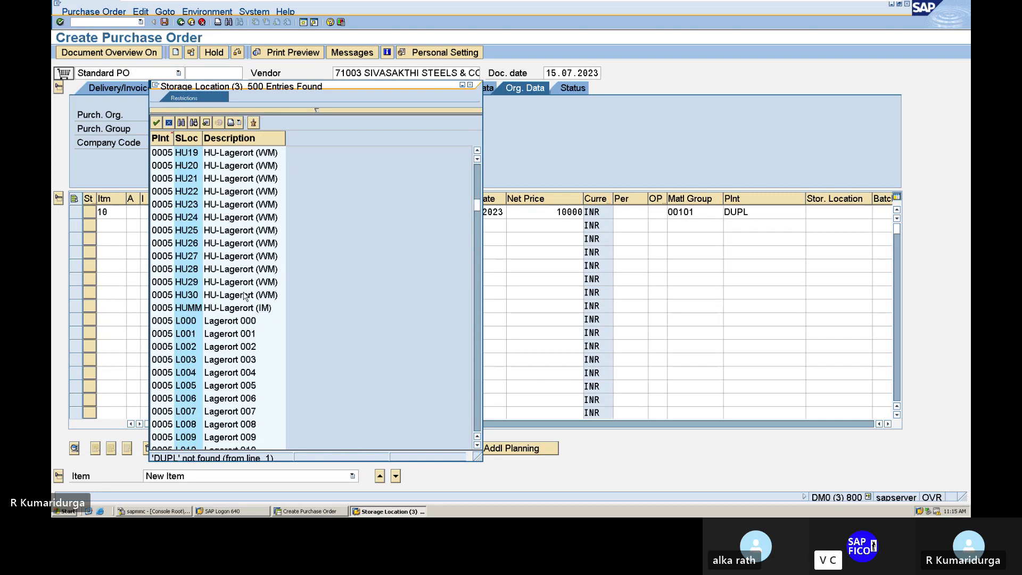
pyautogui.scroll(9, 245, 296)
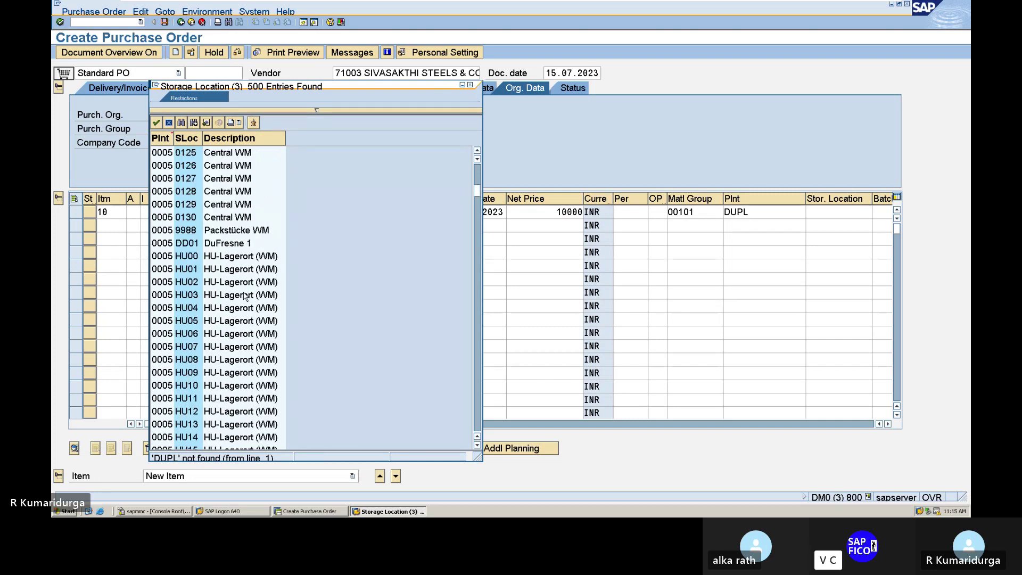
pyautogui.scroll(13, 244, 296)
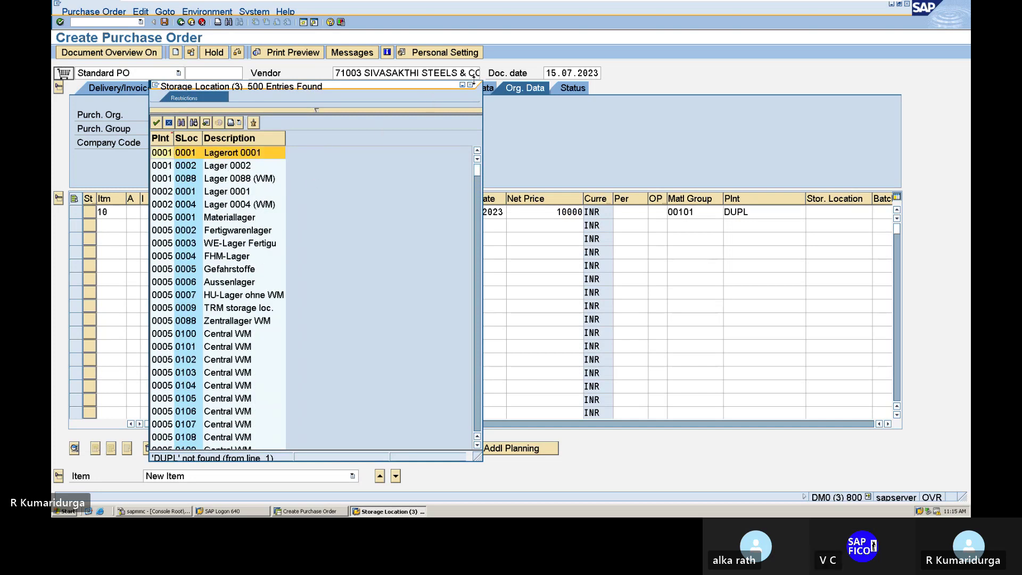
# - Enter storage location DUSL for item 10, clear the delivery-date warning, and view pricing conditions
pyautogui.press('Tab')
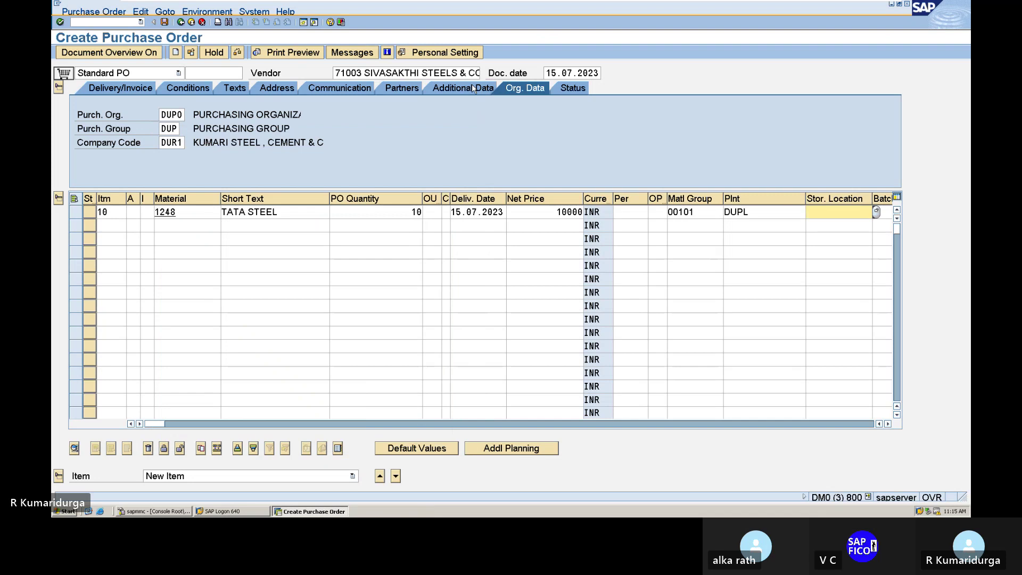
pyautogui.write('DUSL')
pyautogui.press('Tab')
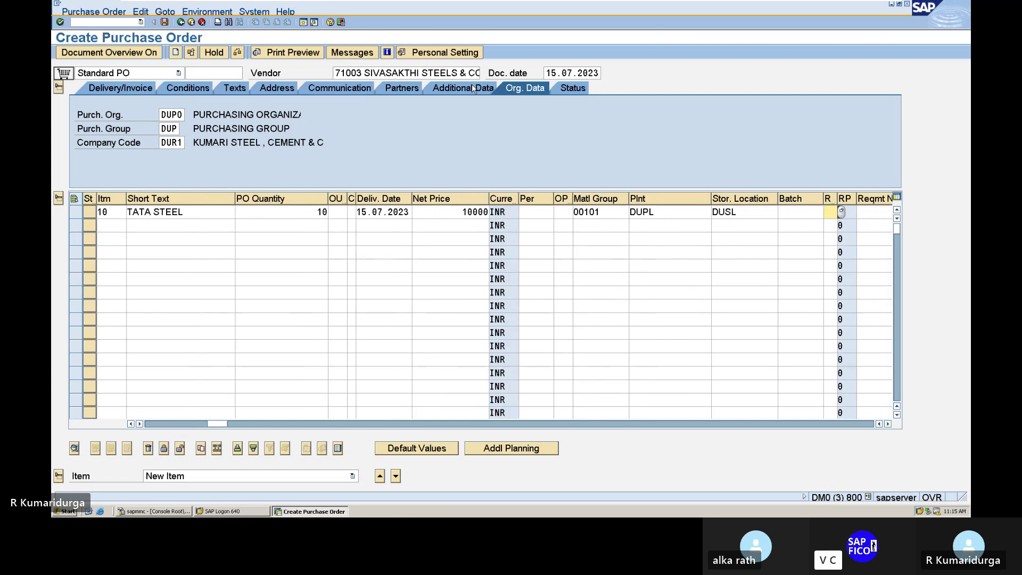
pyautogui.press('Tab')
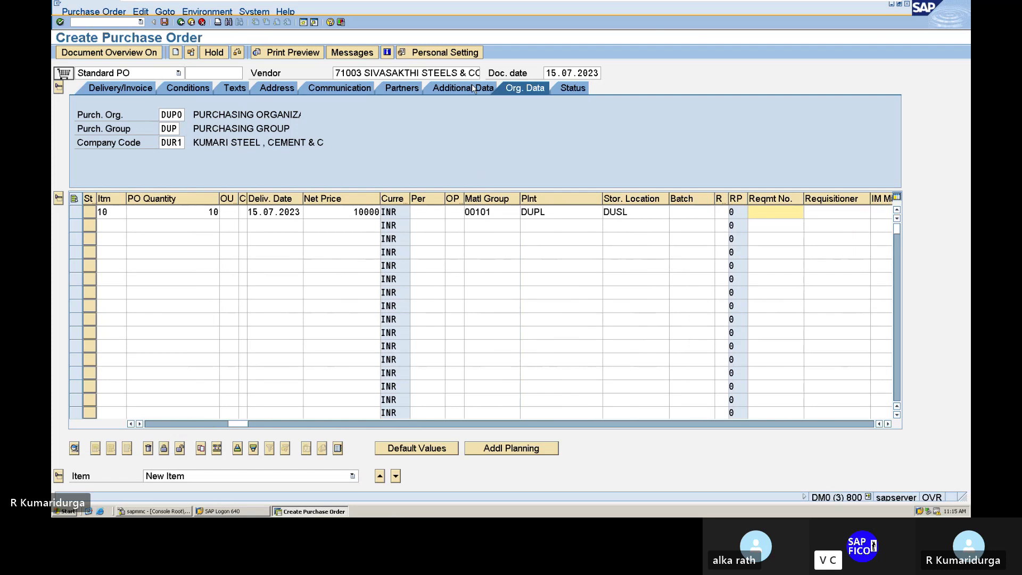
pyautogui.click(675, 209)
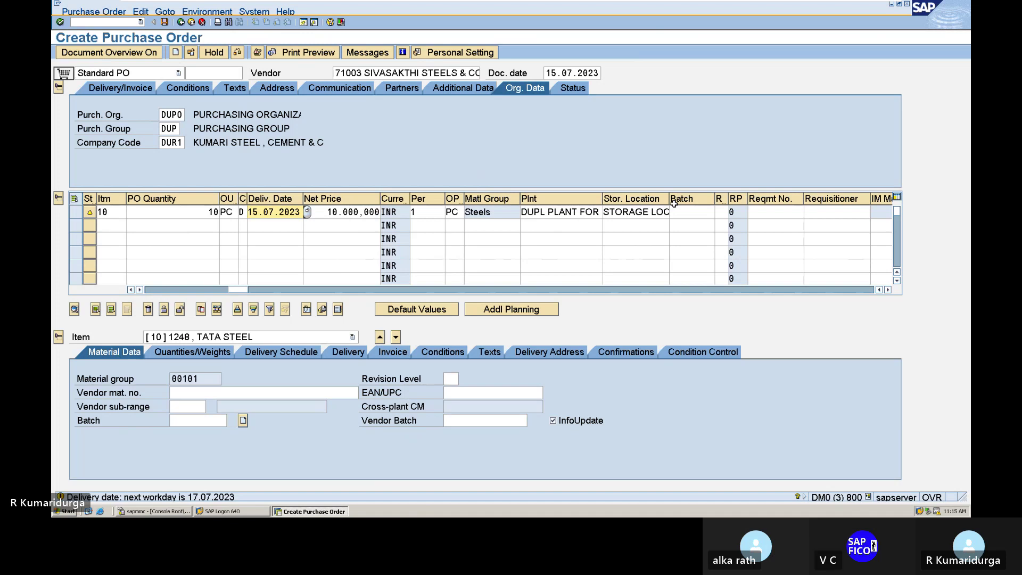
pyautogui.press('Return')
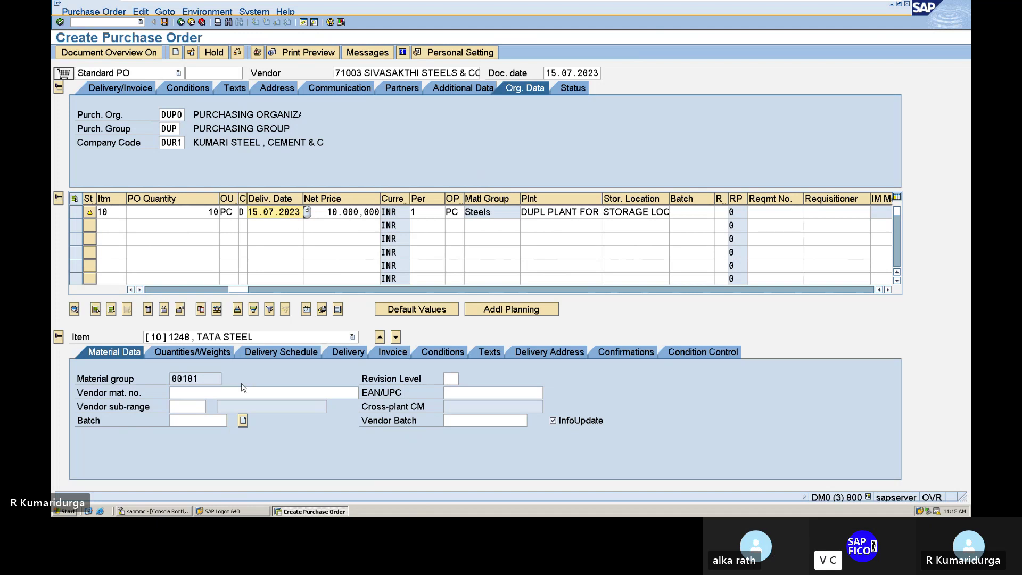
pyautogui.click(197, 90)
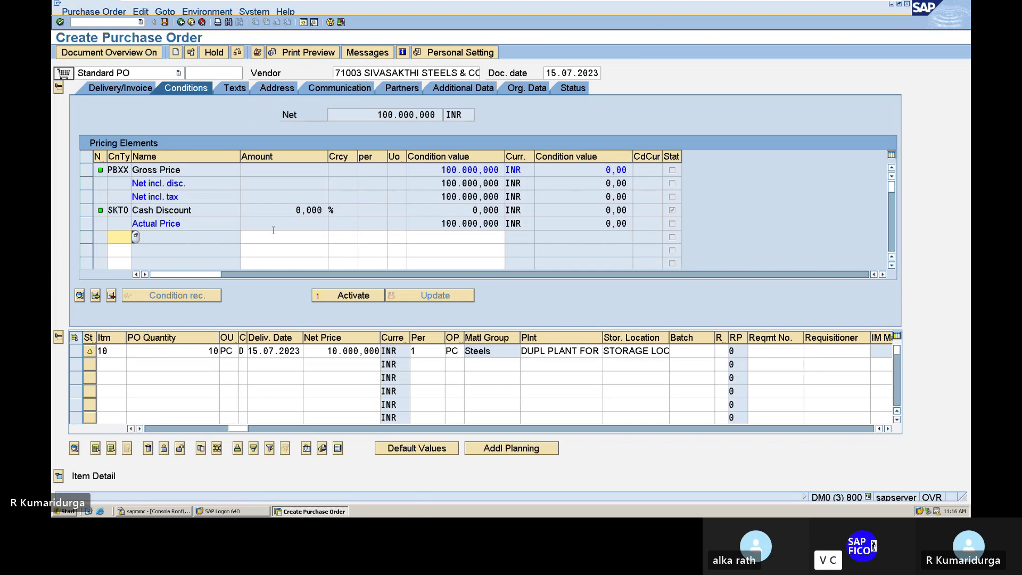
pyautogui.click(136, 237)
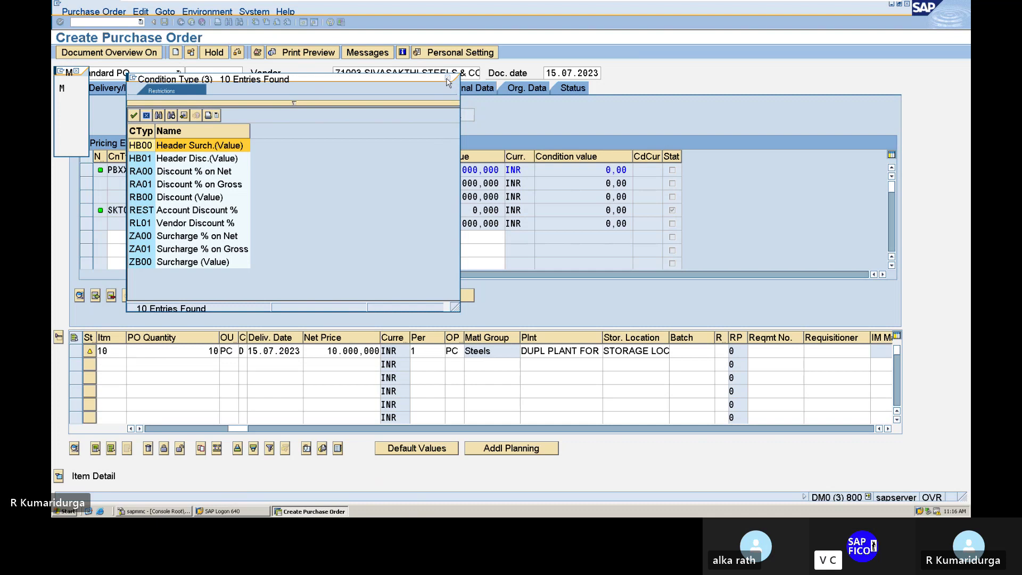
pyautogui.click(448, 78)
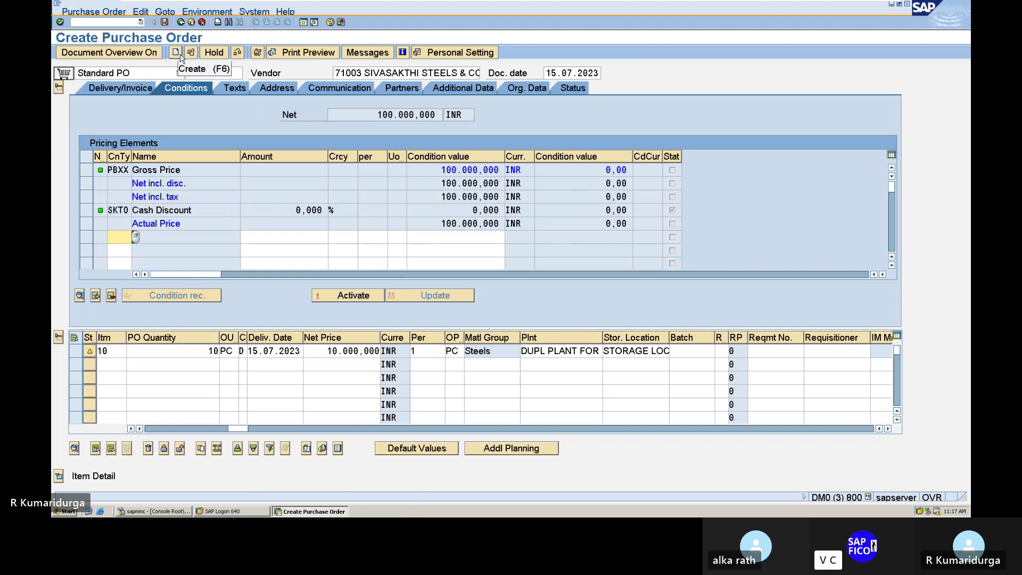
pyautogui.click(237, 53)
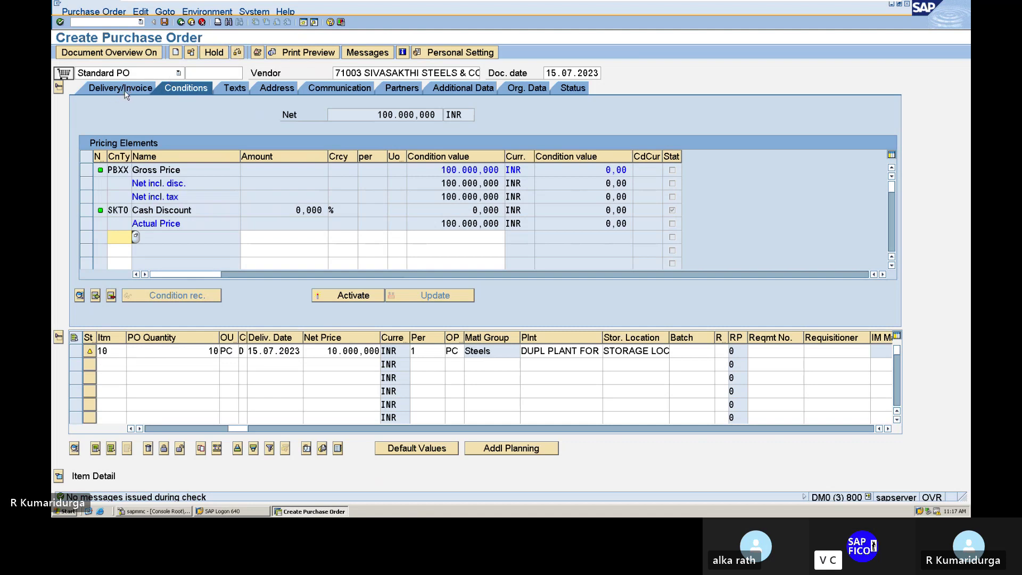
pyautogui.click(164, 23)
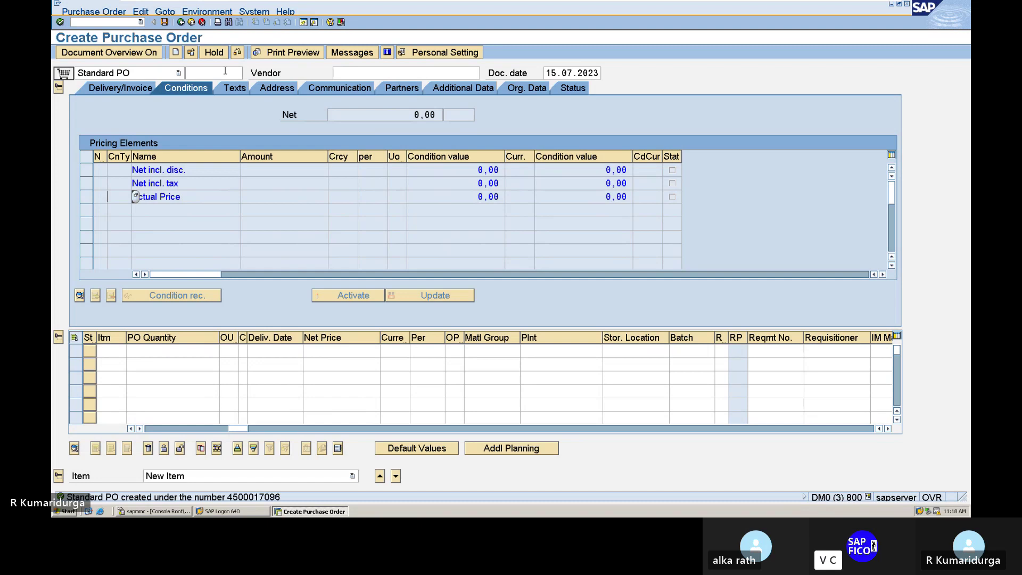
pyautogui.moveTo(430, 4)
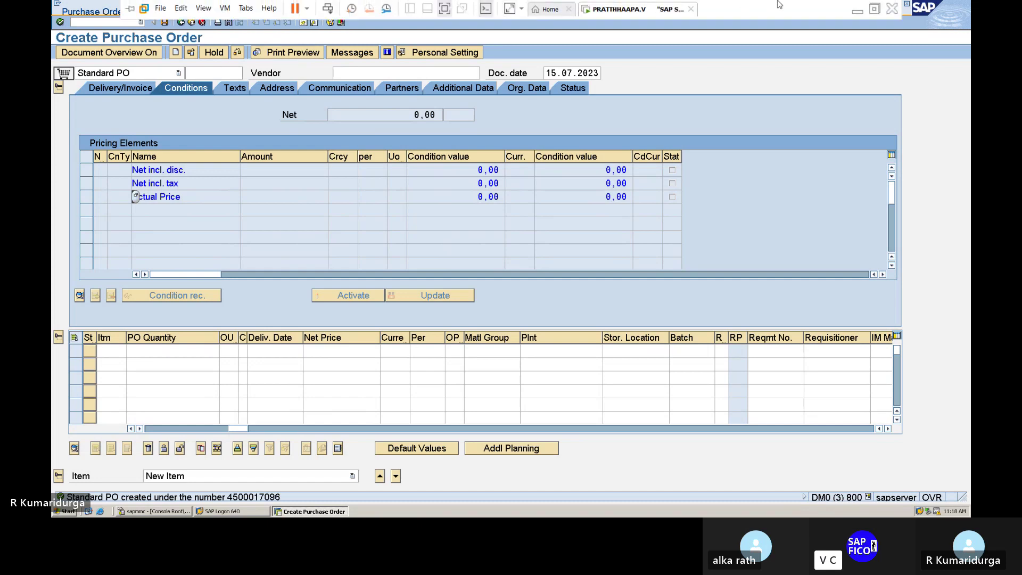
pyautogui.click(857, 11)
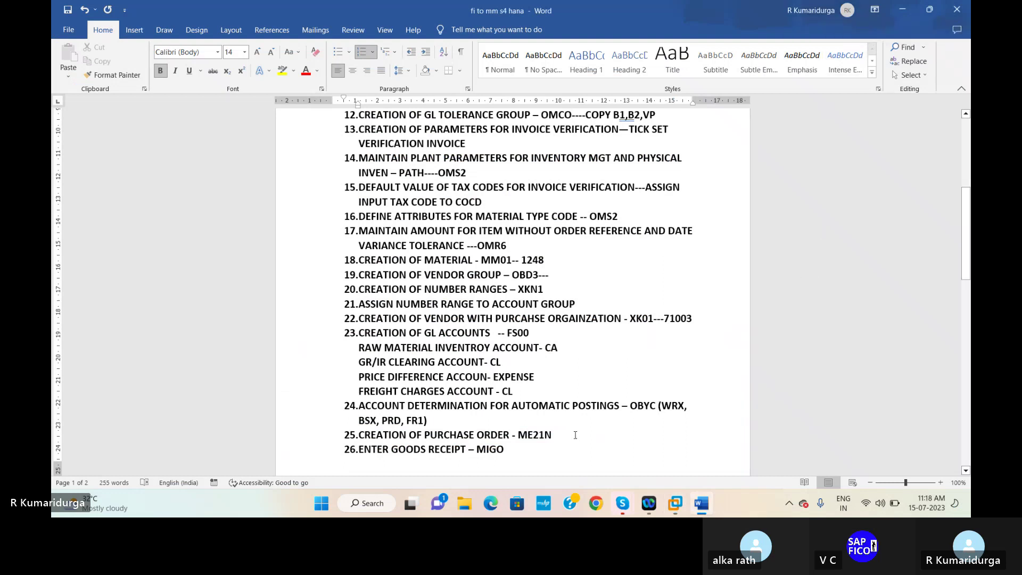
pyautogui.click(567, 437)
pyautogui.write('--45000')
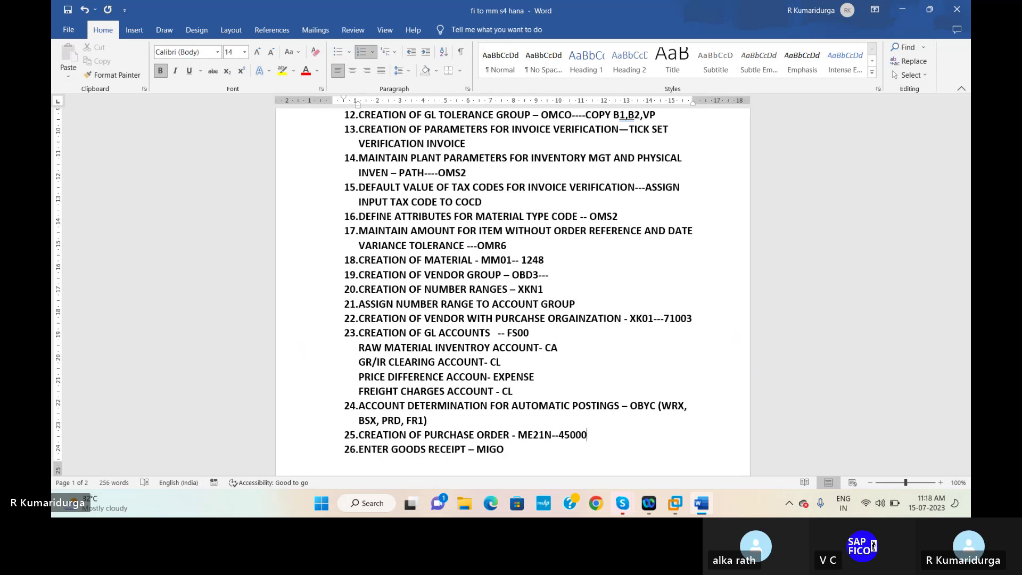
pyautogui.click(705, 460)
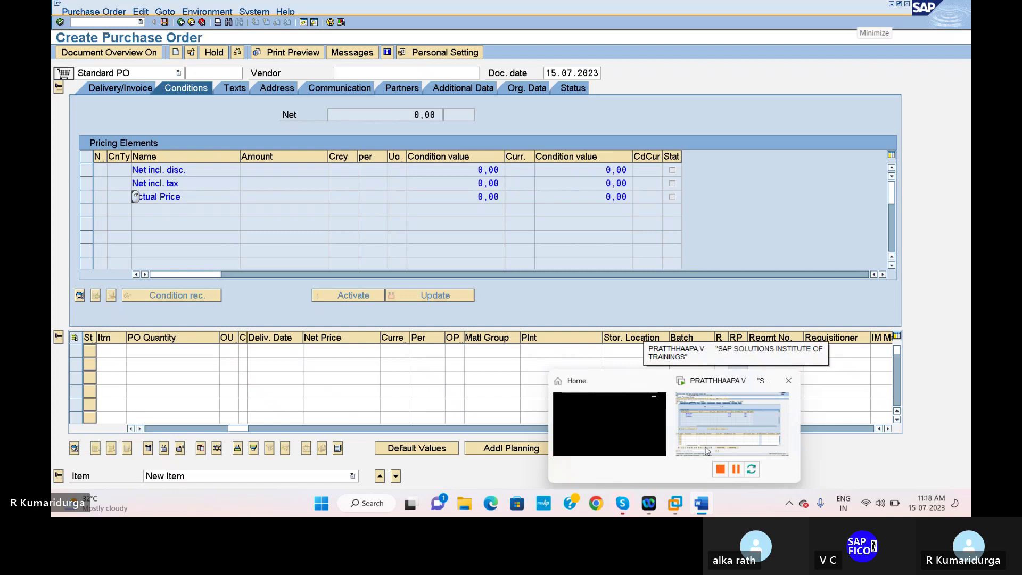
pyautogui.click(705, 451)
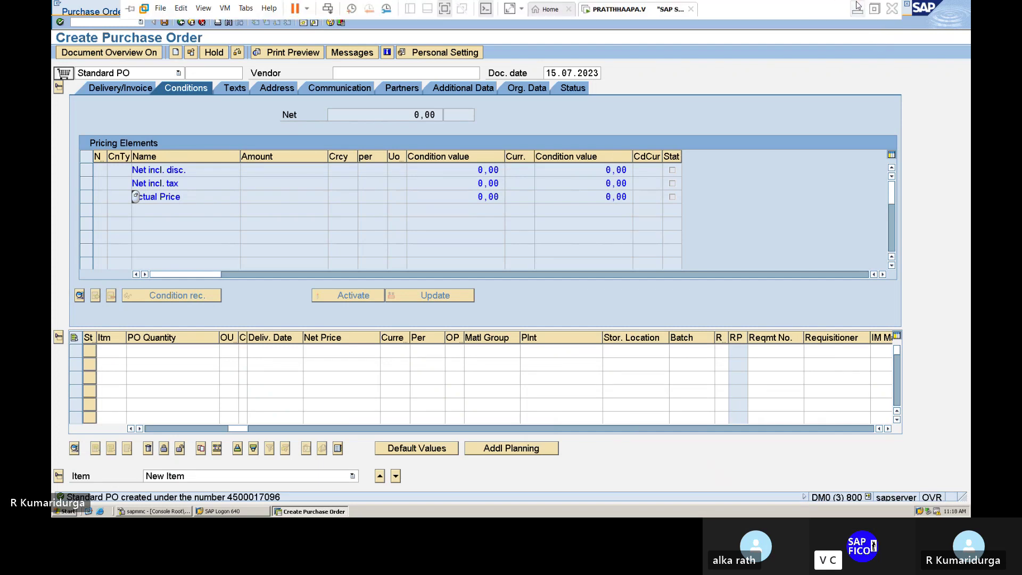
pyautogui.click(858, 10)
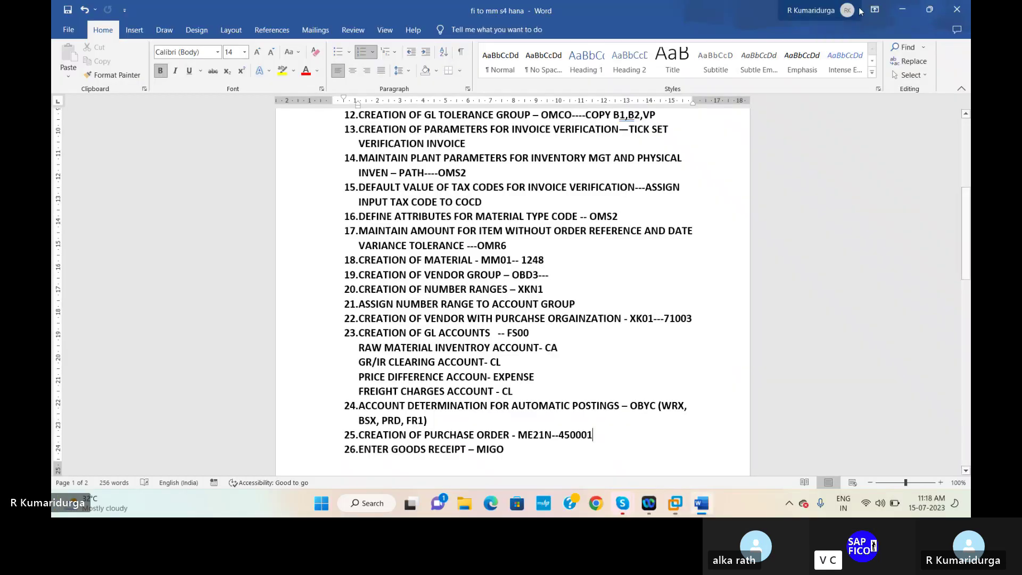
pyautogui.write('096')
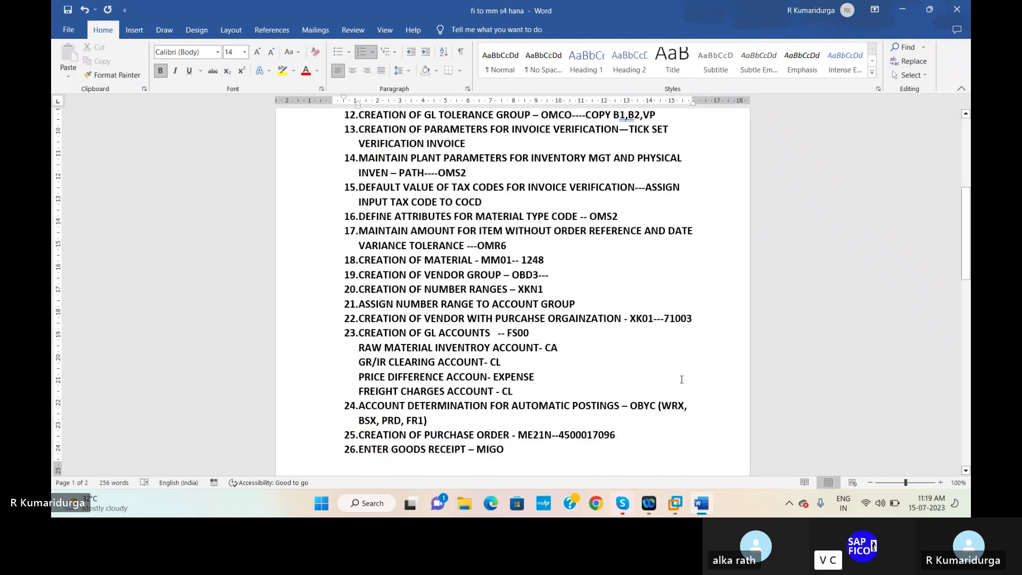
pyautogui.moveTo(674, 503)
pyautogui.click(705, 452)
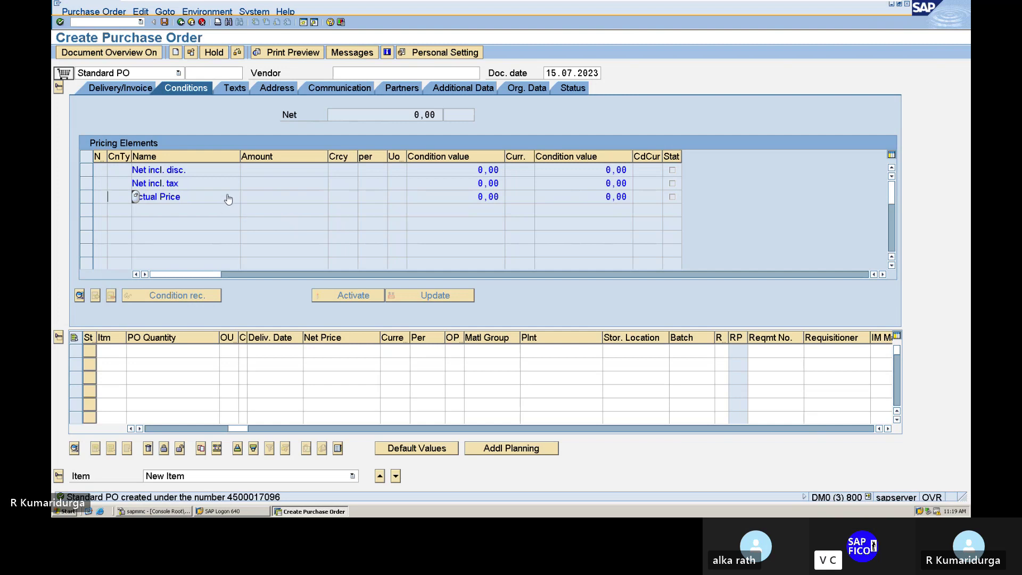
# - Exit purchase order creation to SAP Easy Access with /n and minimise SAP to show the notes
pyautogui.click(85, 23)
pyautogui.write('/n')
pyautogui.press('Return')
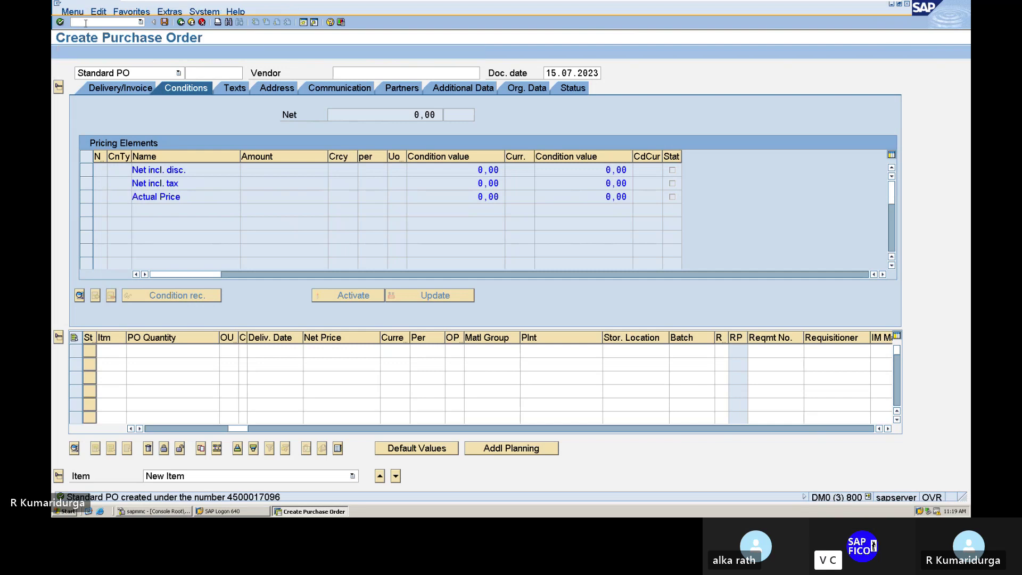
pyautogui.moveTo(730, 3)
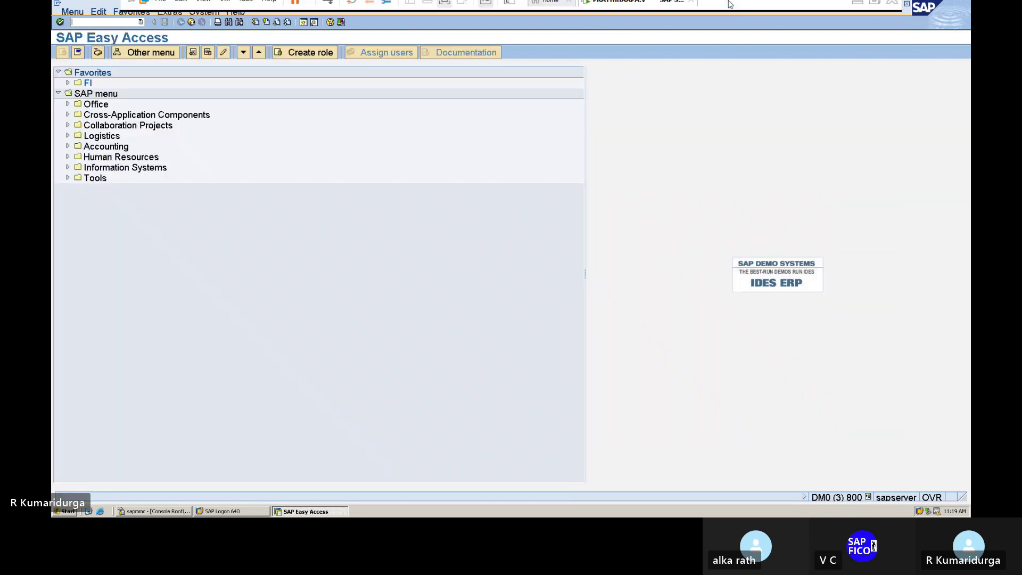
pyautogui.click(856, 11)
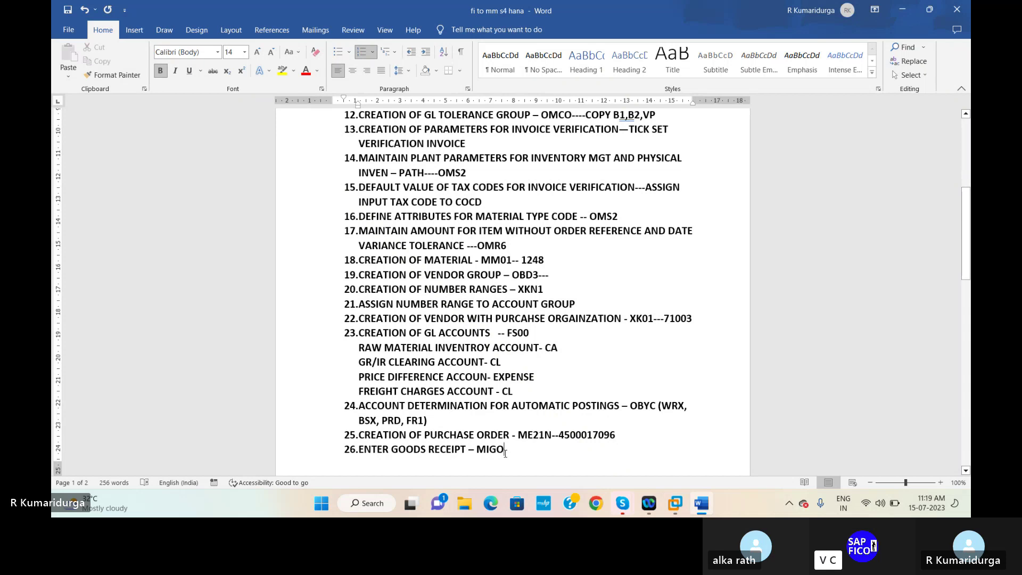
# - Place the cursor after the MIGO step in Word, then bring SAP Easy Access back
pyautogui.click(505, 453)
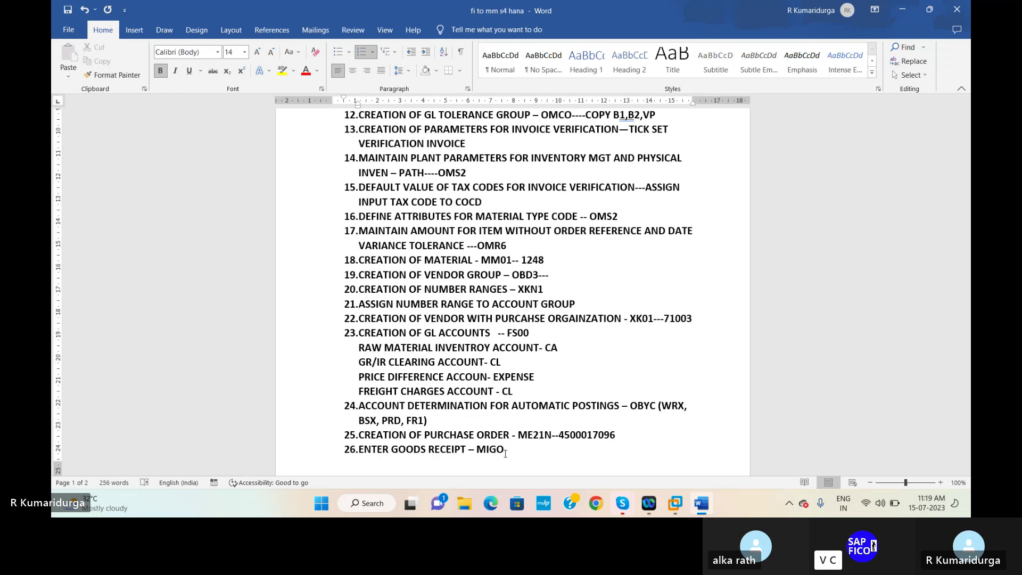
pyautogui.moveTo(671, 503)
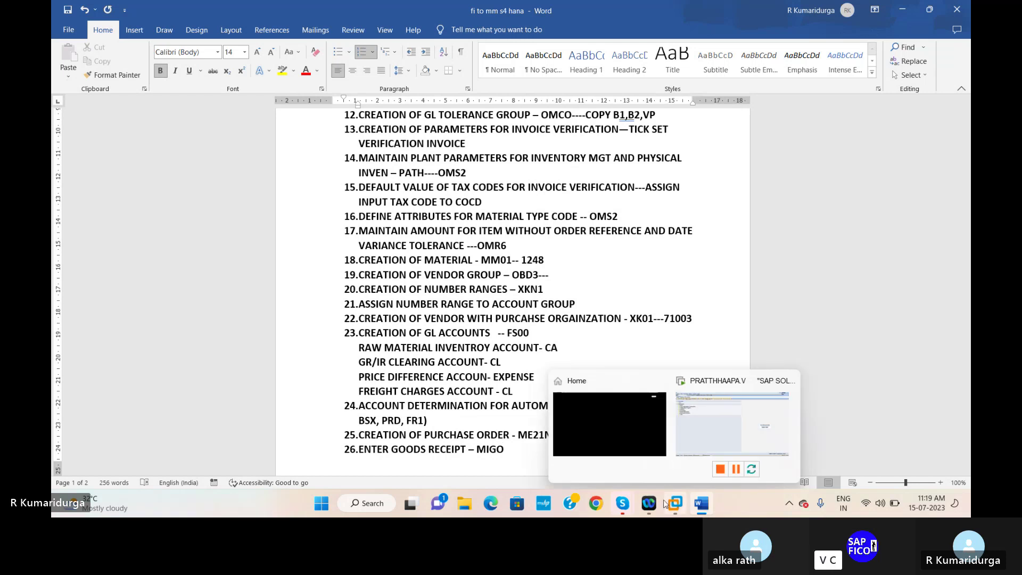
pyautogui.click(737, 450)
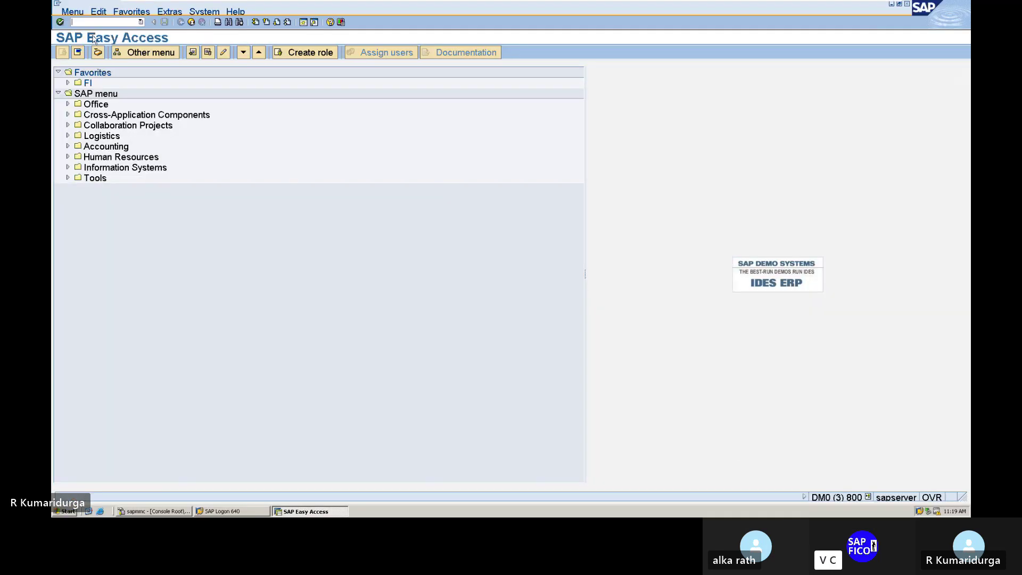
pyautogui.write('GO')
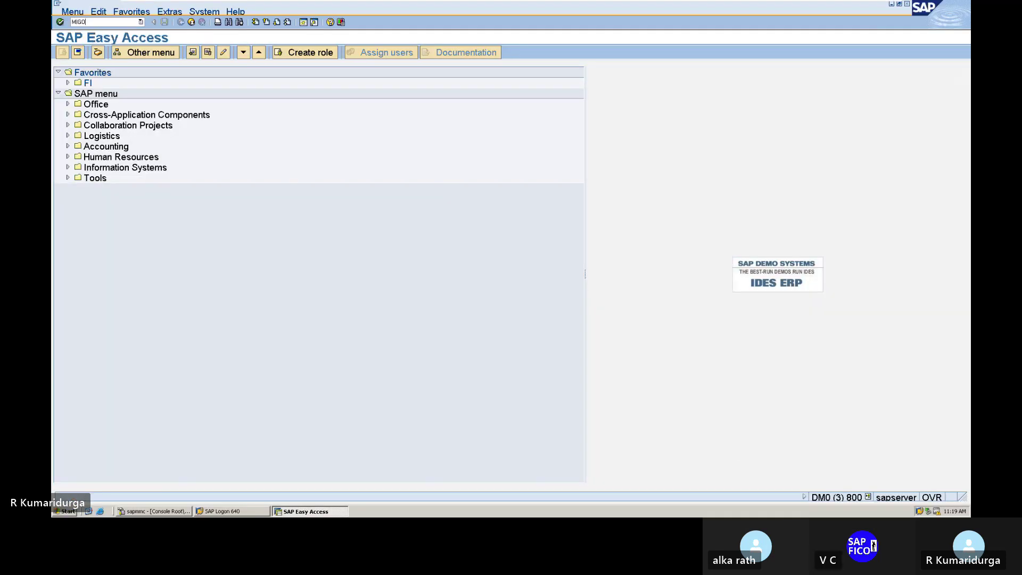
pyautogui.press('Return')
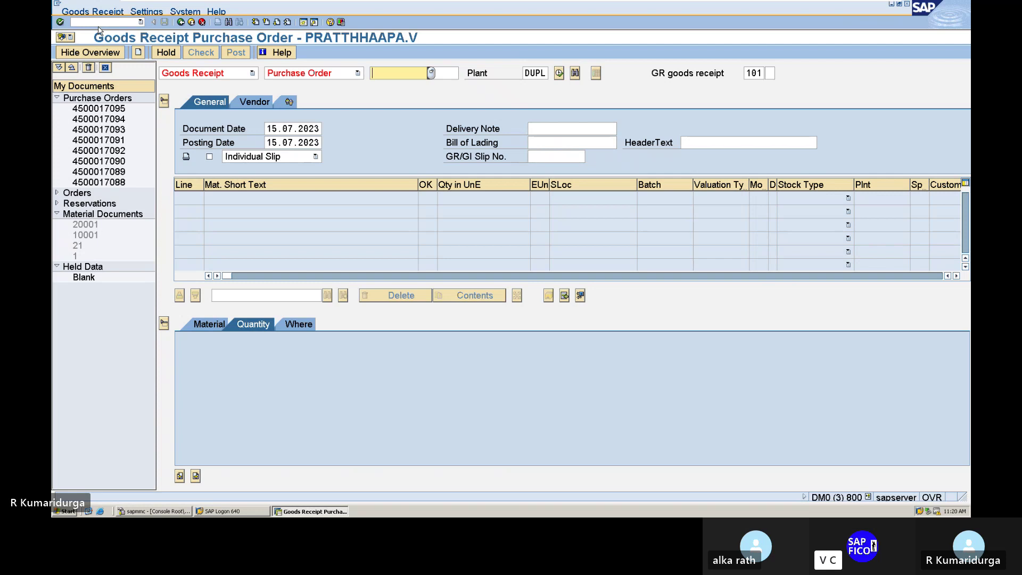
pyautogui.write('4')
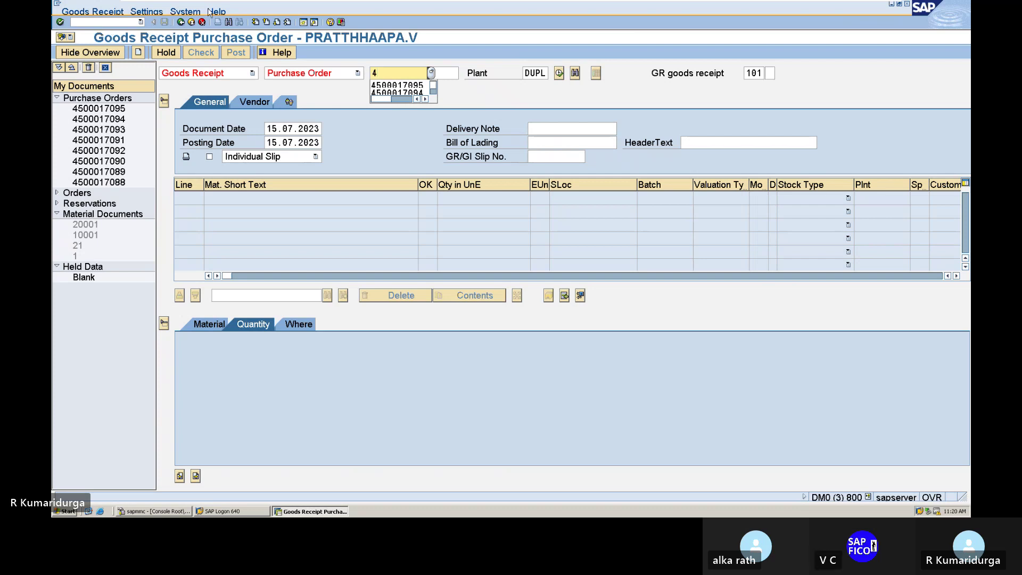
pyautogui.click(432, 73)
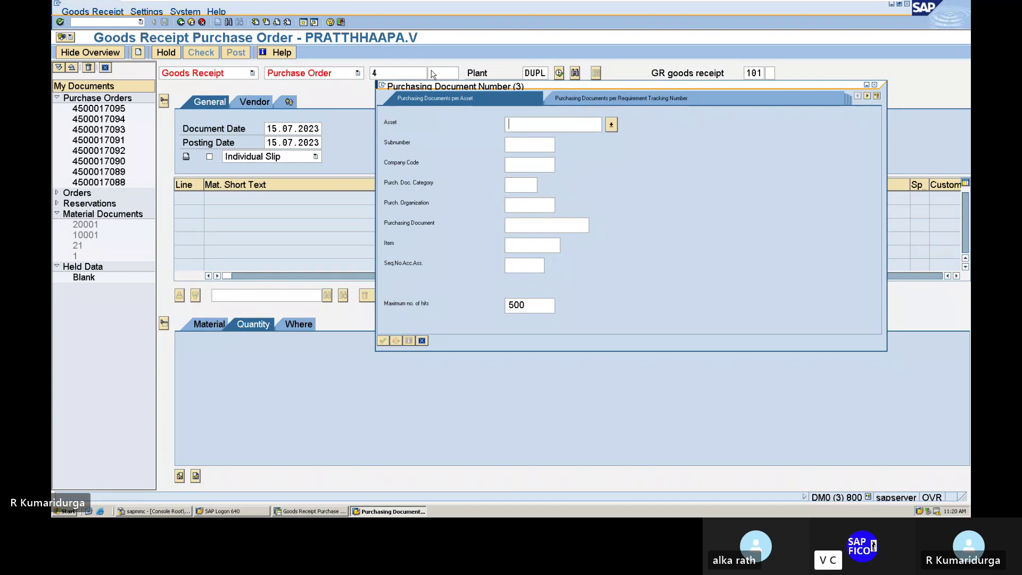
pyautogui.press('Return')
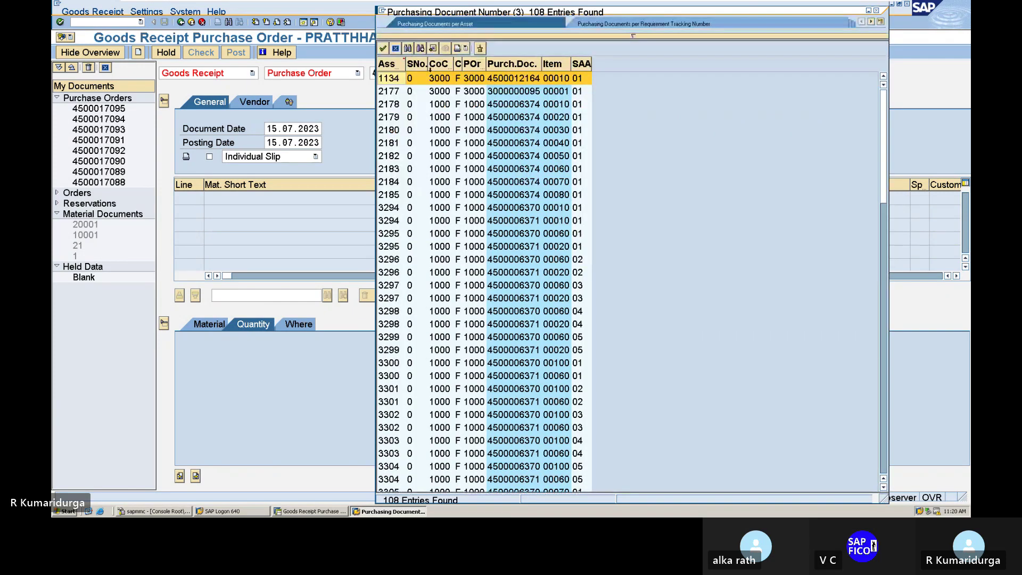
pyautogui.press('Escape')
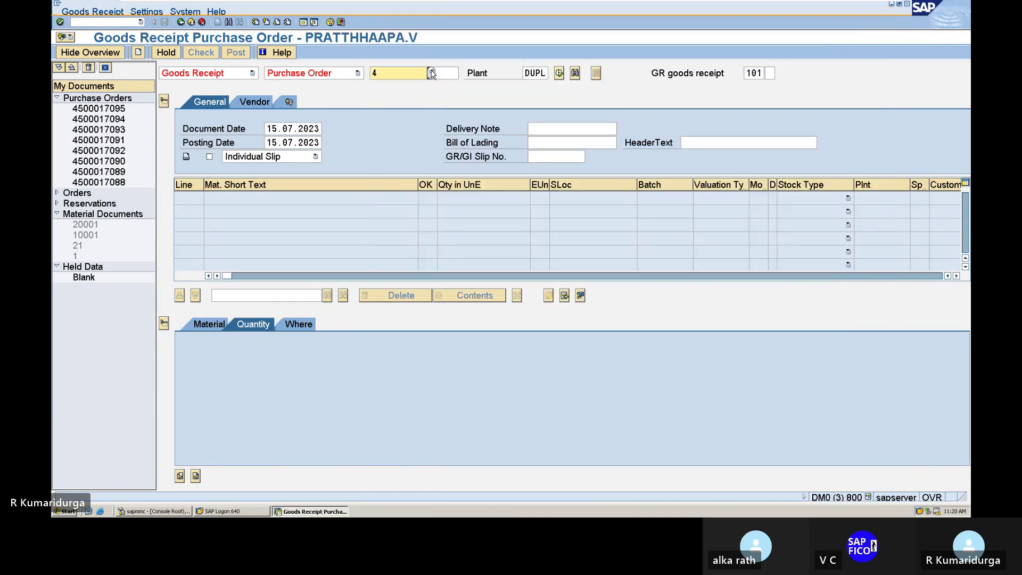
pyautogui.write('00')
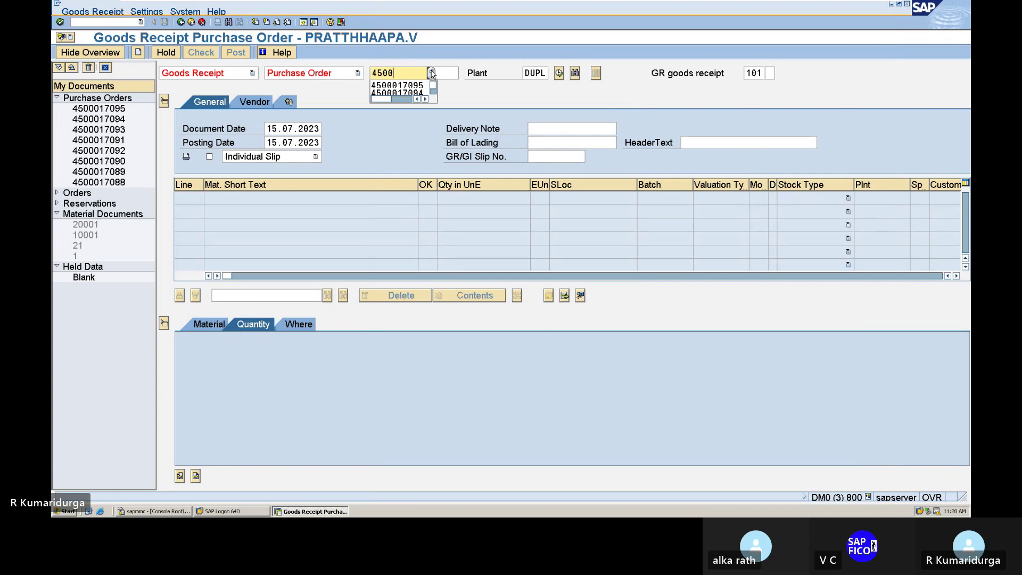
pyautogui.write('017096')
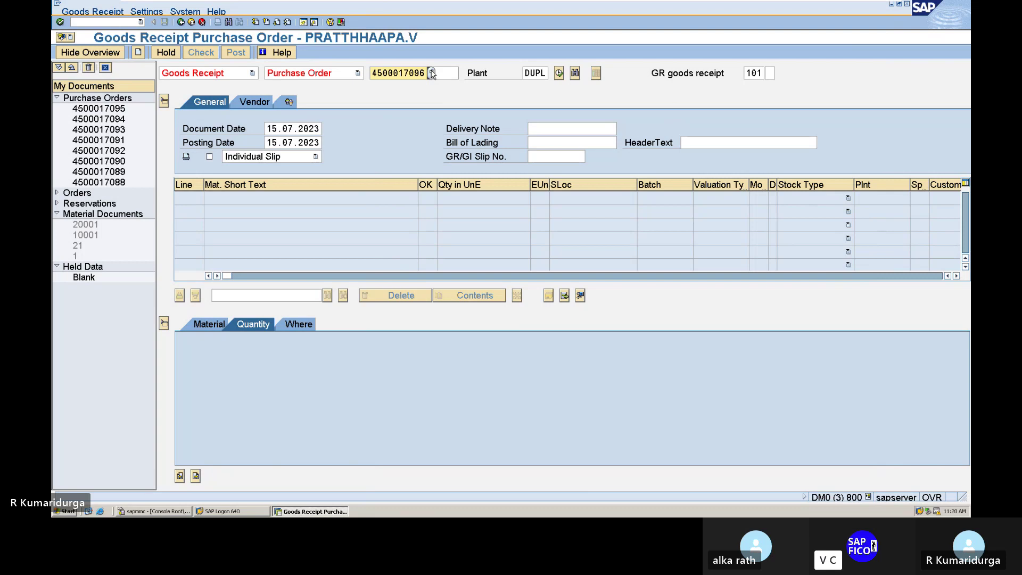
pyautogui.press('Return')
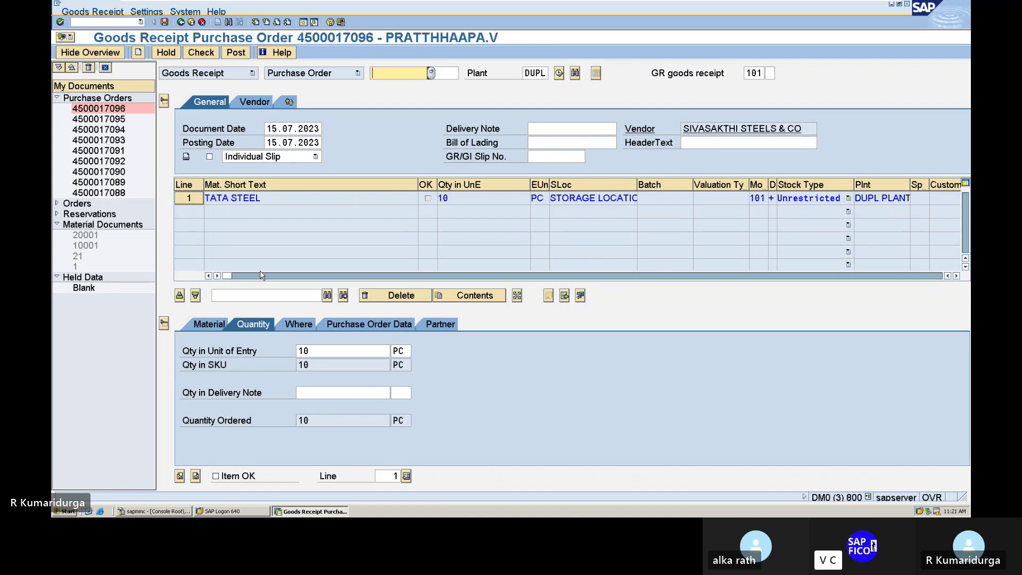
# - Enter delivery note quantity 10 PC and mark the TATA STEEL item as Item OK
pyautogui.click(323, 390)
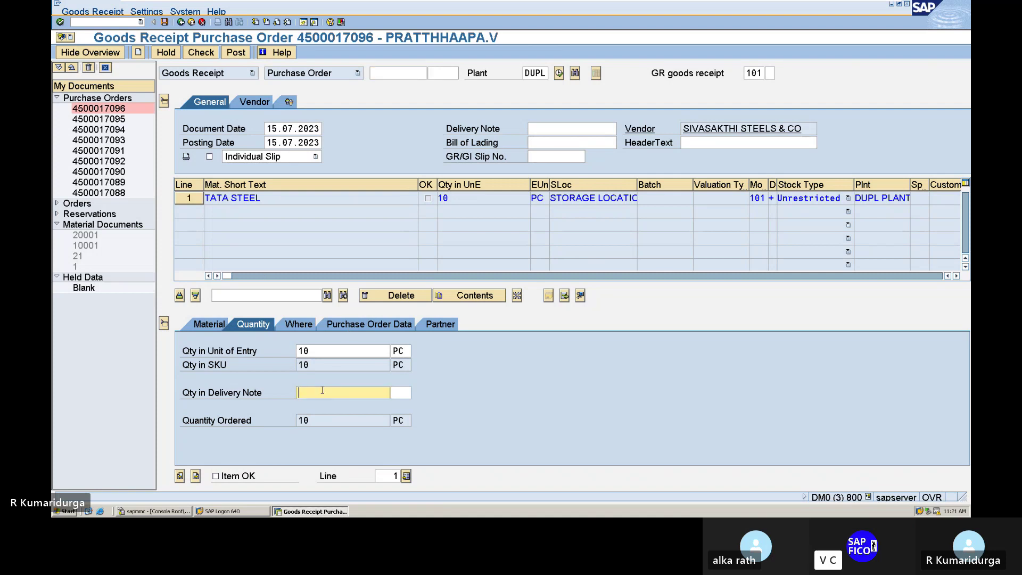
pyautogui.write('10')
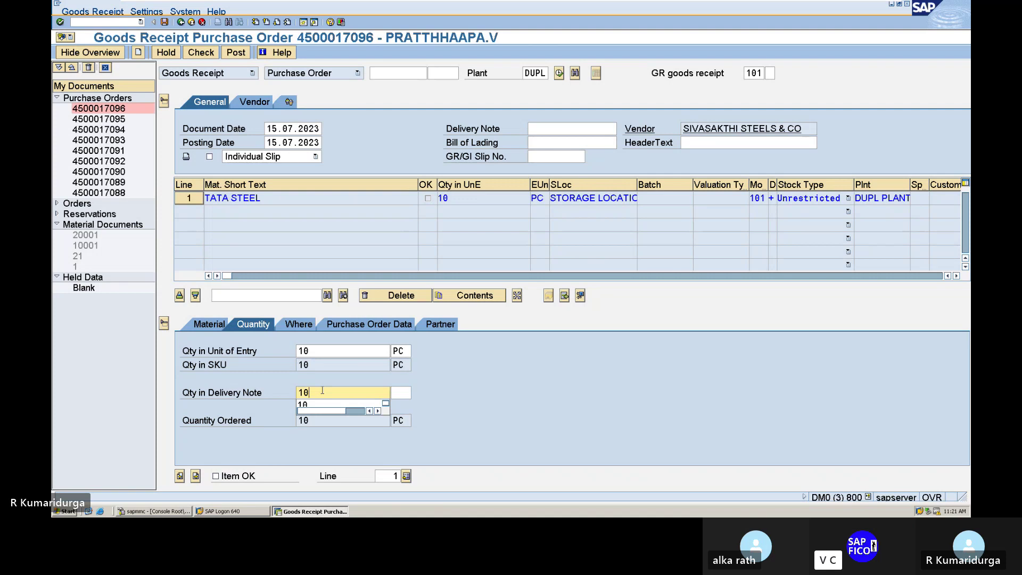
pyautogui.press('Tab')
pyautogui.write('PC')
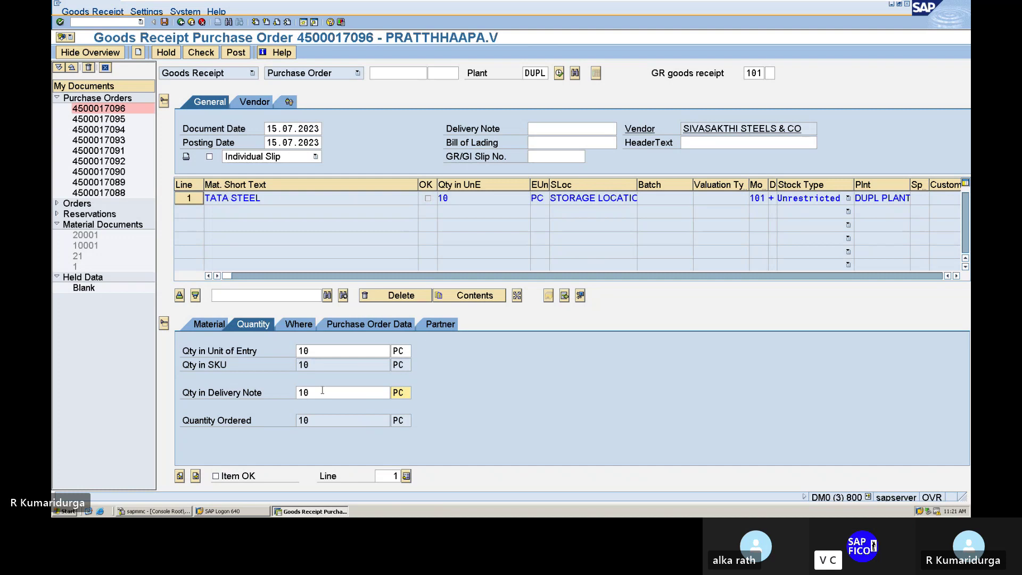
pyautogui.click(216, 476)
pyautogui.press('Return')
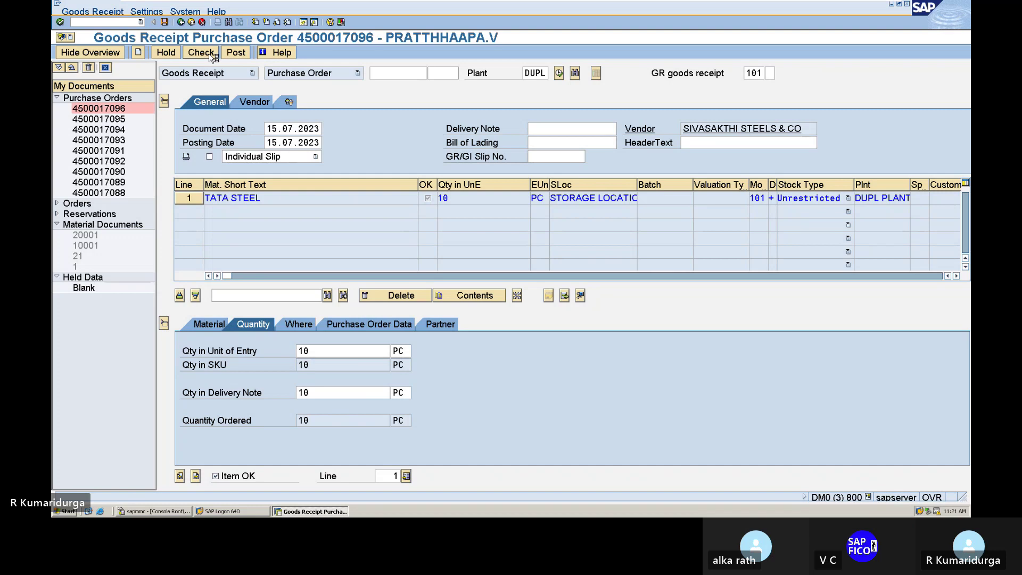
# - Check the receipt, read the material 1248 not-in-plant-DUPL error explanation, and close the log
pyautogui.click(211, 56)
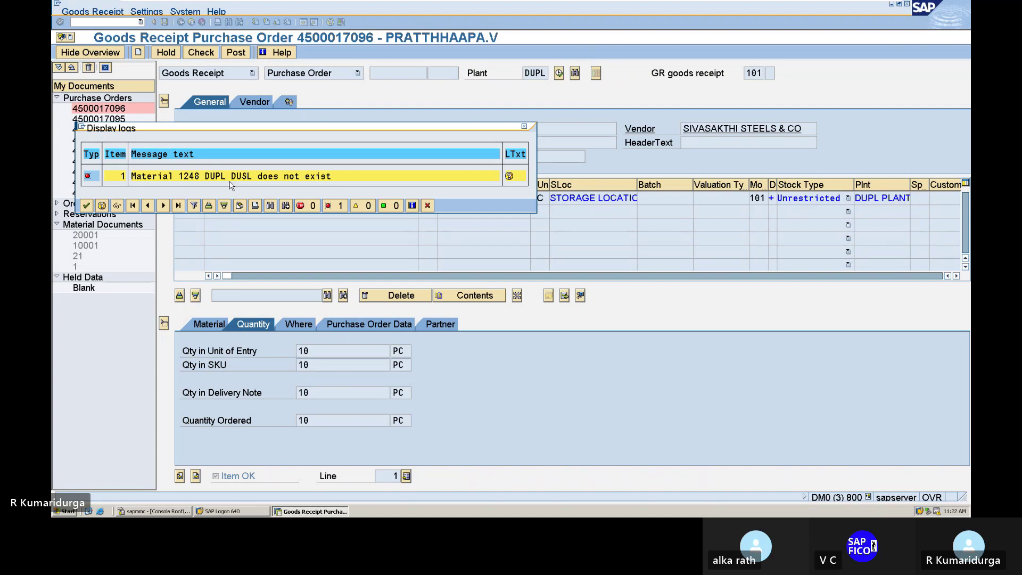
pyautogui.doubleClick(287, 181)
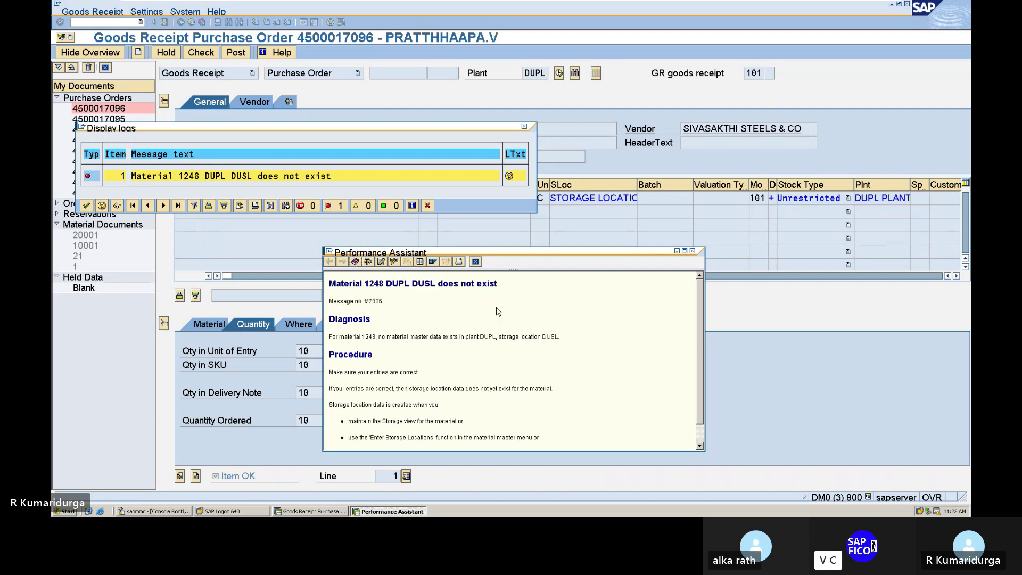
pyautogui.click(691, 251)
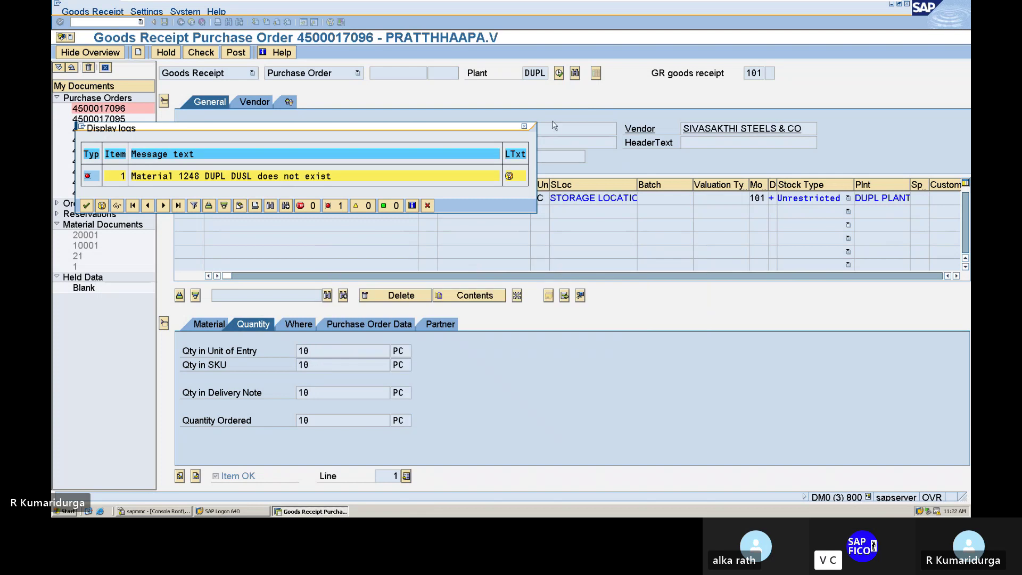
pyautogui.click(525, 129)
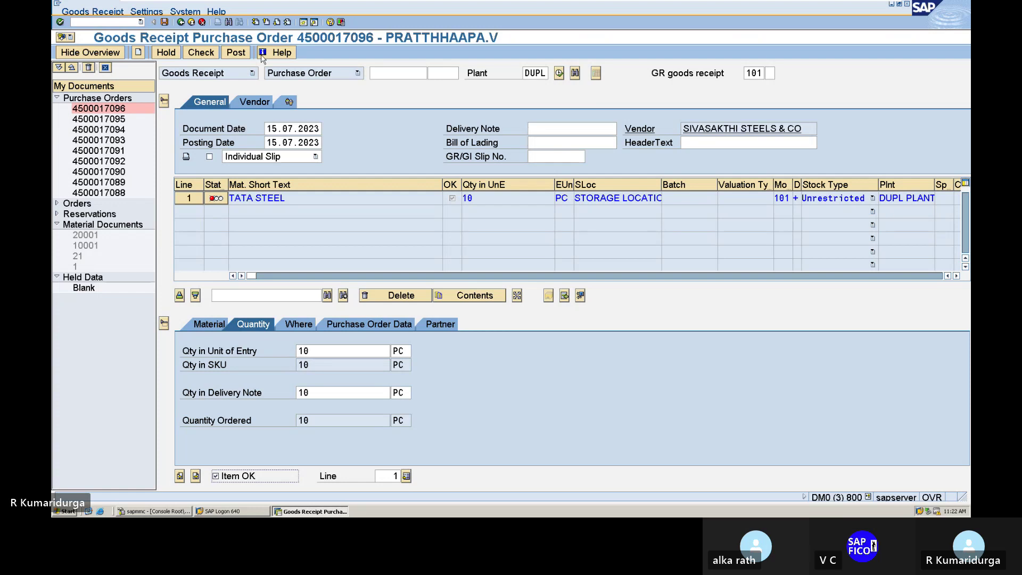
# - Exit to the main menu with /n and start transaction MM01 to create a material
pyautogui.click(88, 24)
pyautogui.write('/n')
pyautogui.press('Return')
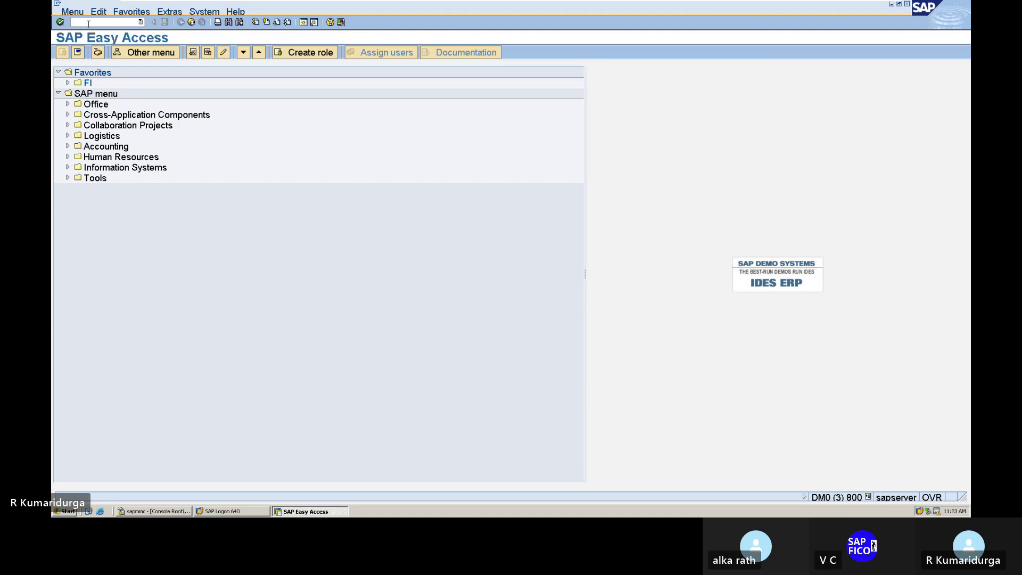
pyautogui.write('MM01')
pyautogui.press('Return')
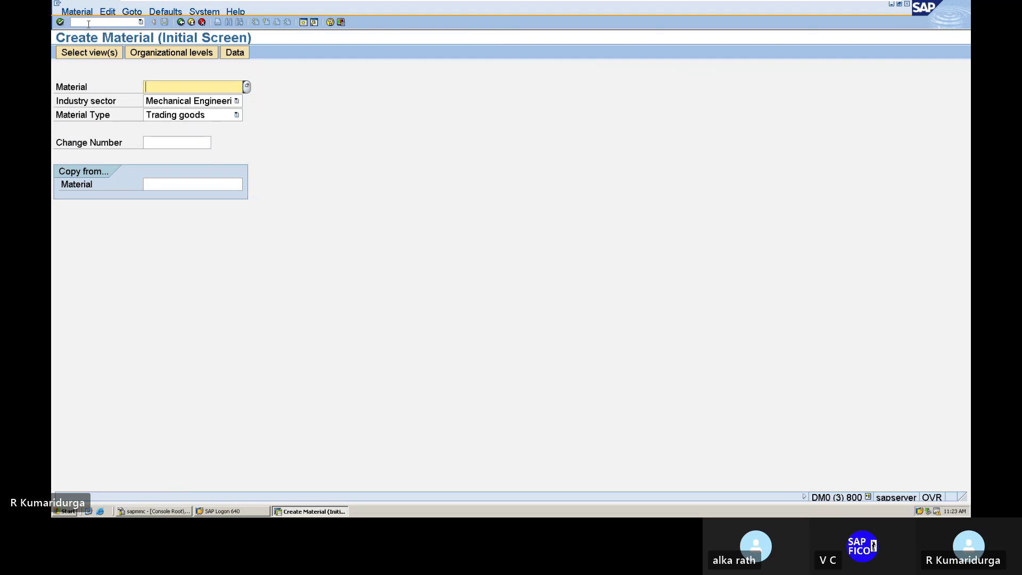
# - Open material 1248 in Change Material using /NMM02
pyautogui.click(88, 24)
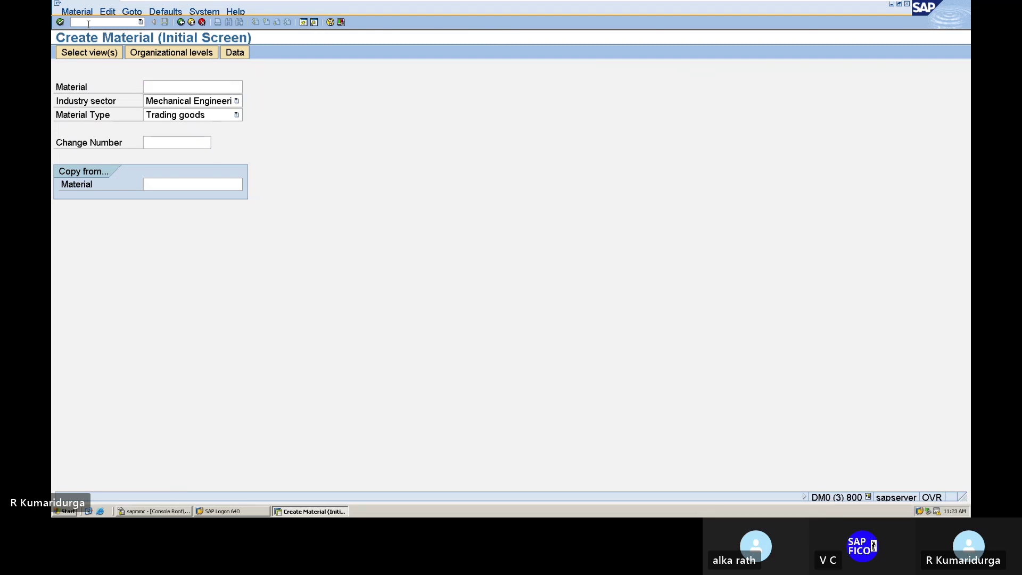
pyautogui.write('MM')
pyautogui.press('BackSpace')
pyautogui.press('BackSpace')
pyautogui.write('/NMM02')
pyautogui.press('Return')
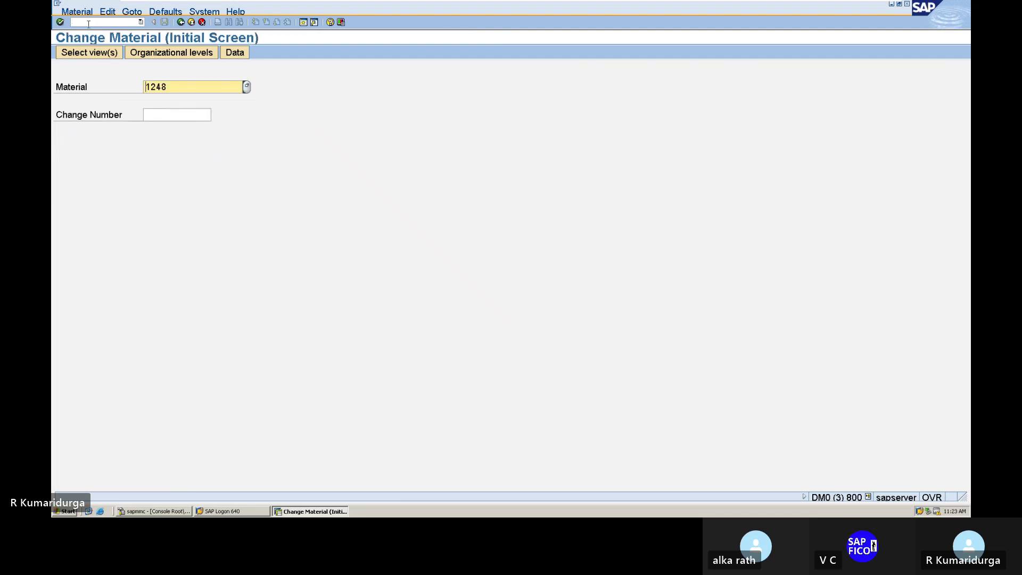
# - Glance at the material view list without choosing any, then exit to SAP Easy Access with /N
pyautogui.click(89, 24)
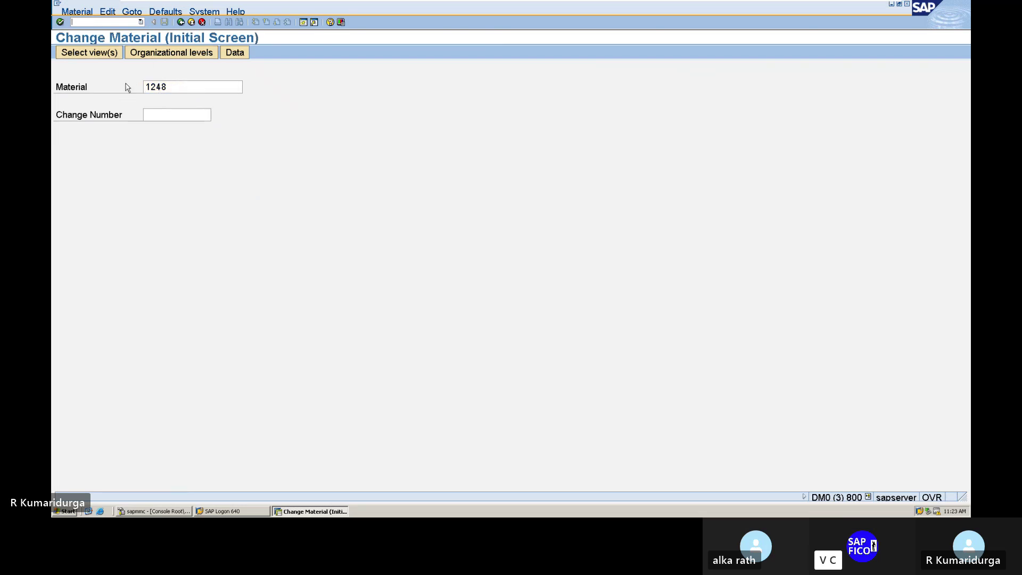
pyautogui.click(111, 55)
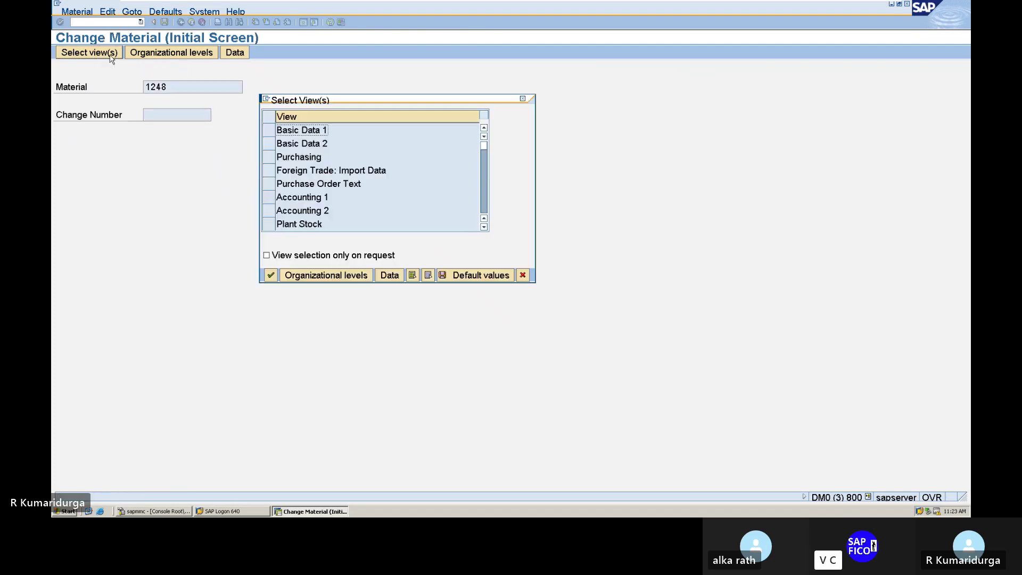
pyautogui.click(523, 99)
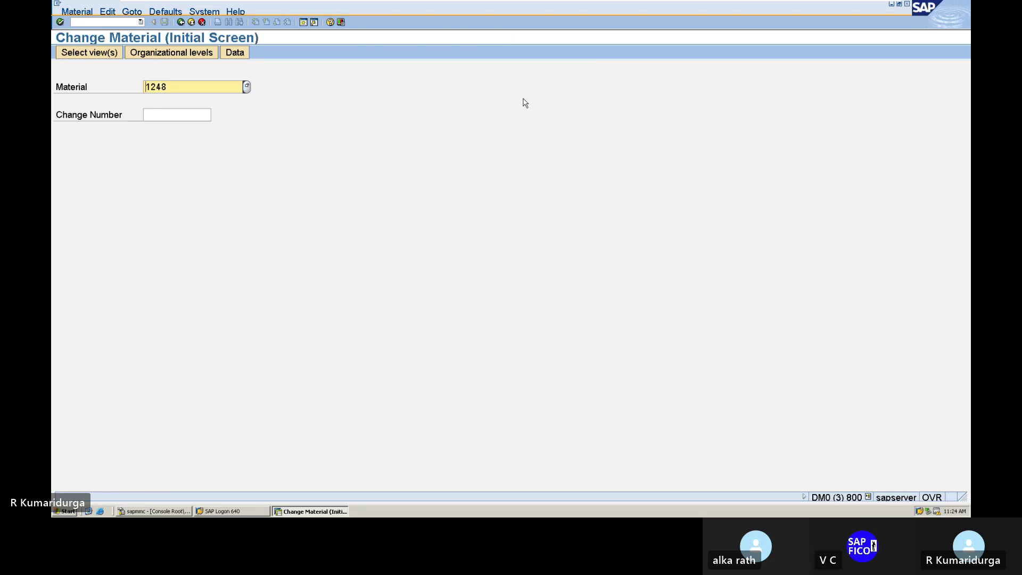
pyautogui.click(114, 23)
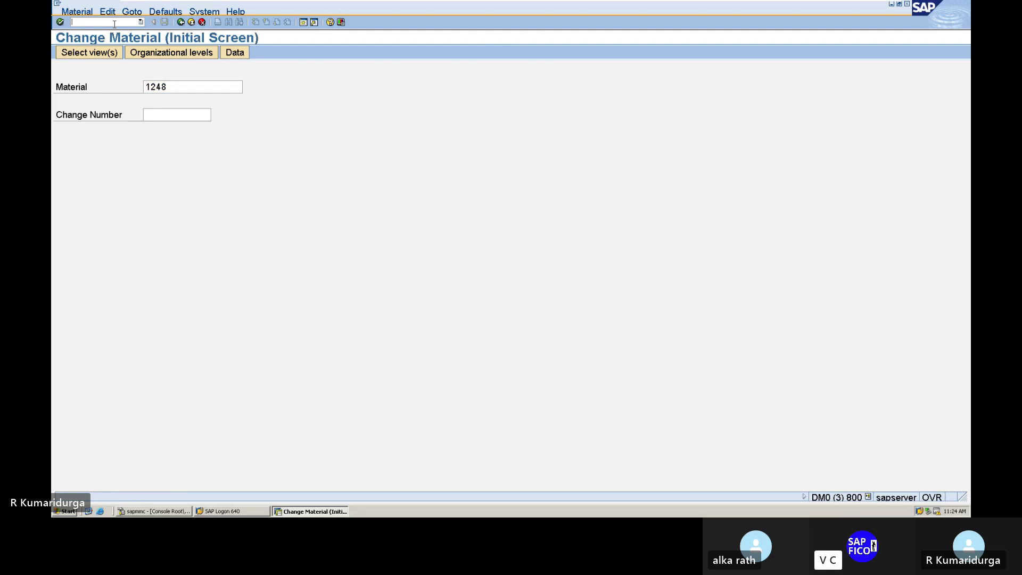
pyautogui.write('/N')
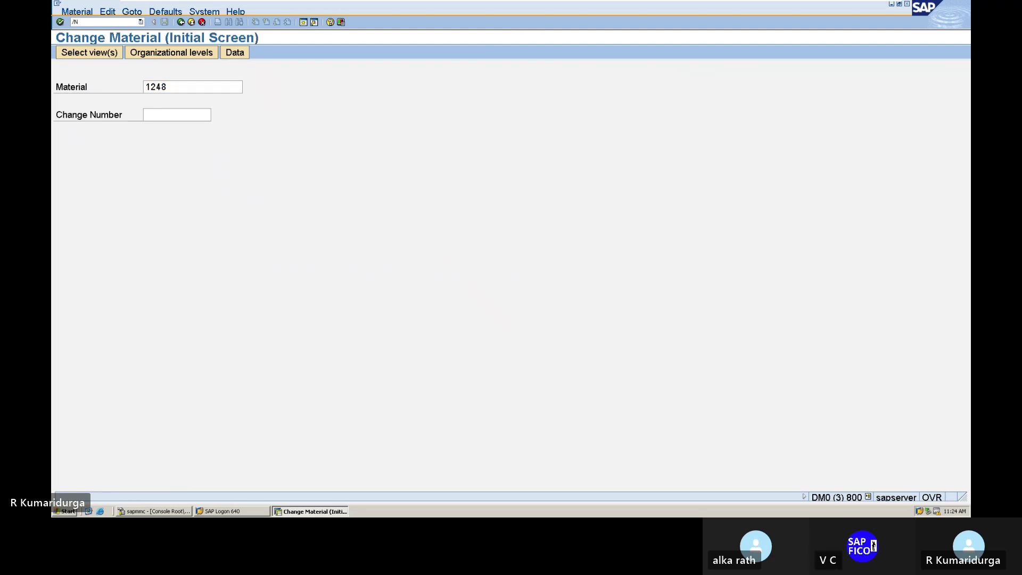
pyautogui.press('Return')
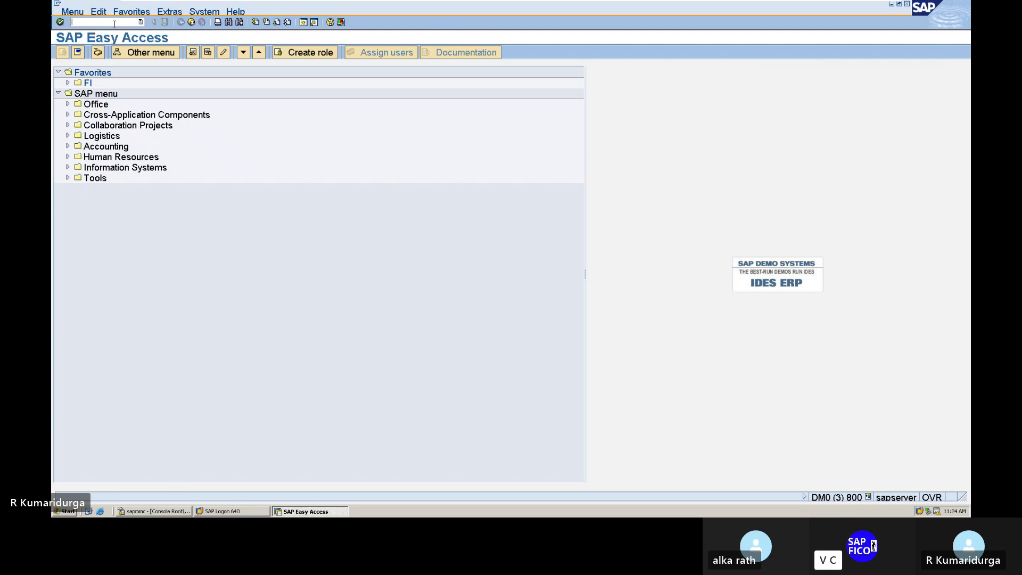
# - Start MM01 with reference material 1248 as the copy source
pyautogui.write('mm01')
pyautogui.press('Return')
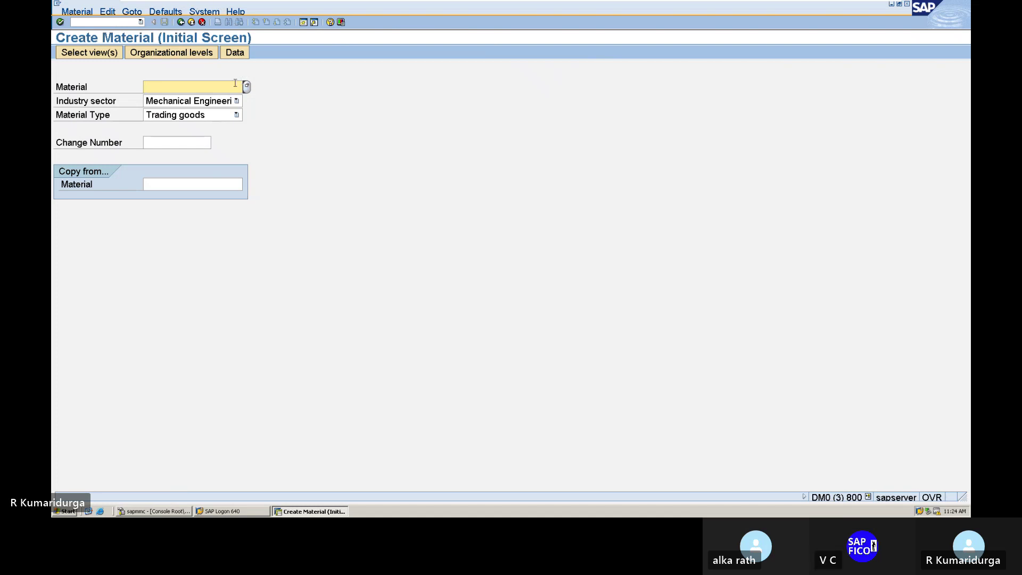
pyautogui.click(162, 183)
pyautogui.write('1')
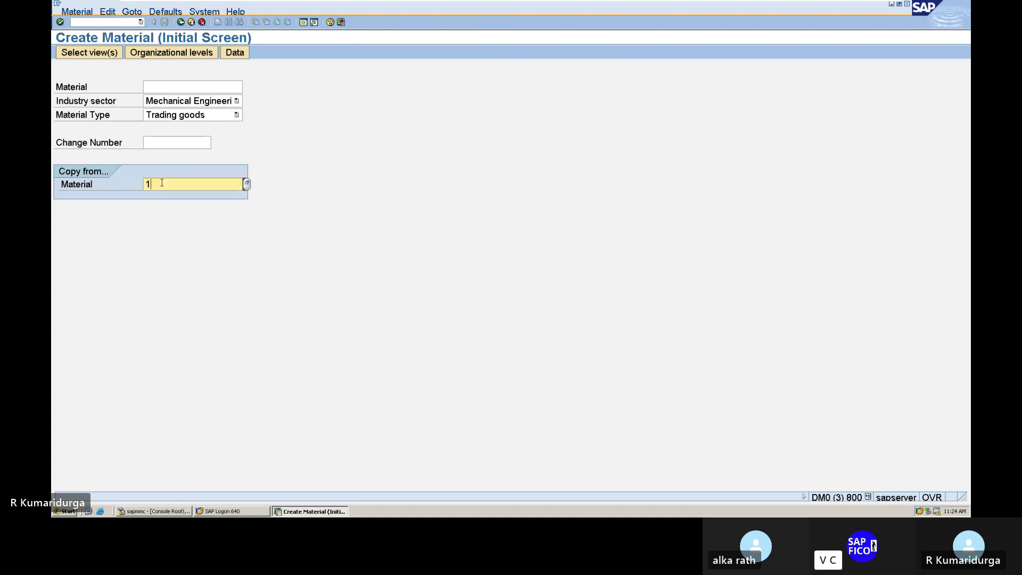
pyautogui.write('243')
pyautogui.press('Return')
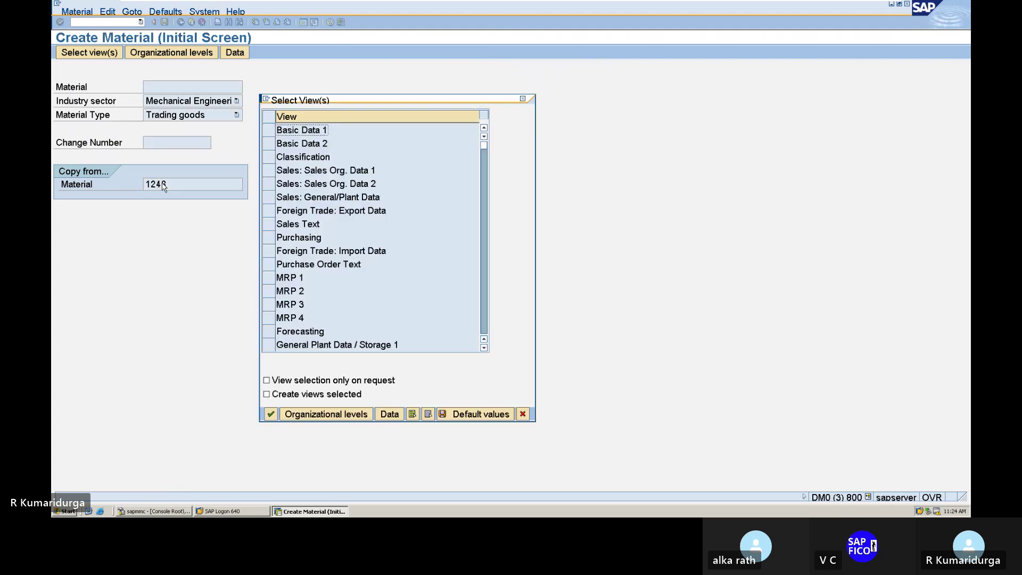
# - Select Basic Data 1/2, Purchasing, General Plant Data/Storage 1/2 and Accounting 1/2 views, and confirm
pyautogui.click(272, 135)
pyautogui.click(270, 144)
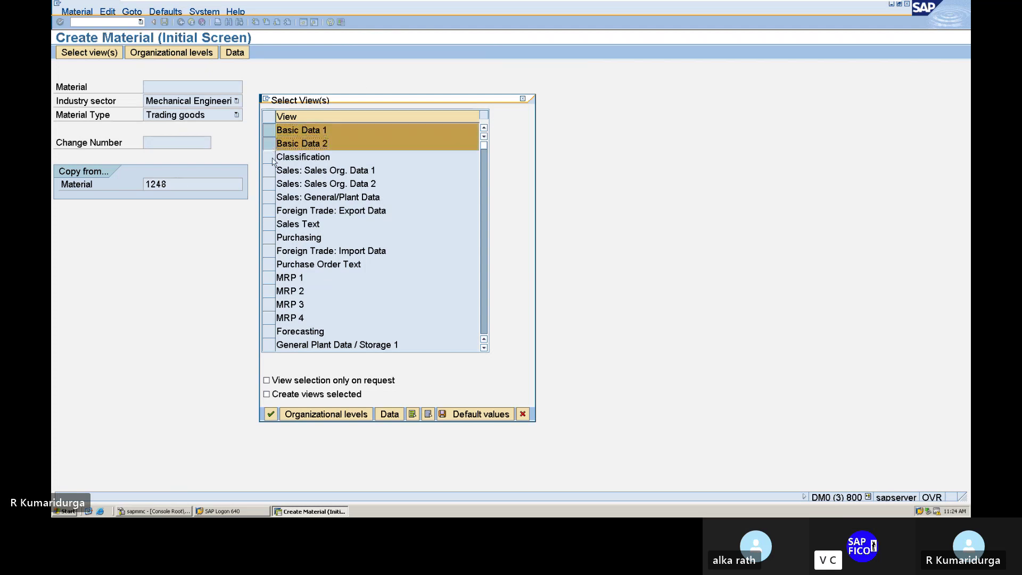
pyautogui.click(269, 239)
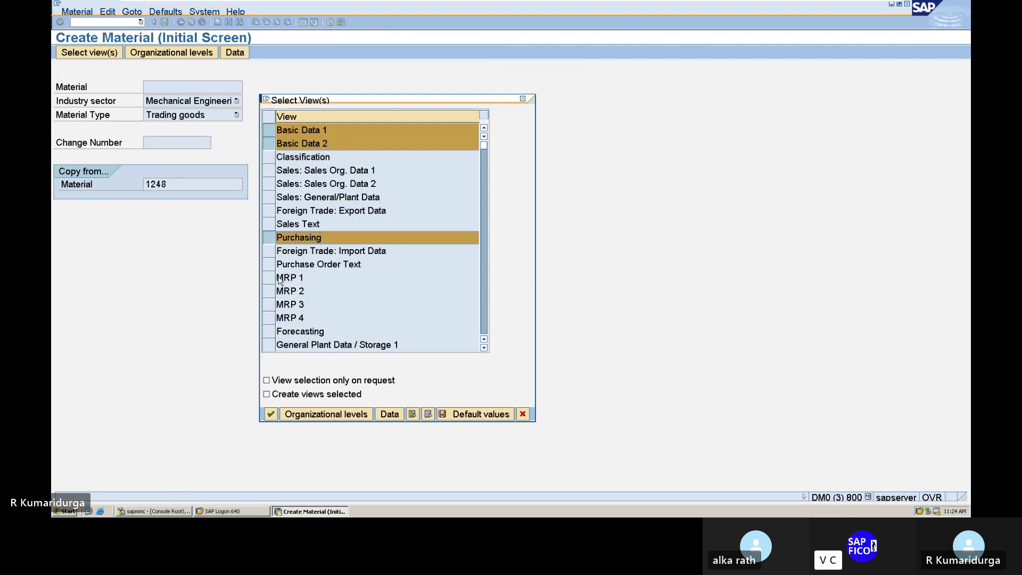
pyautogui.click(269, 345)
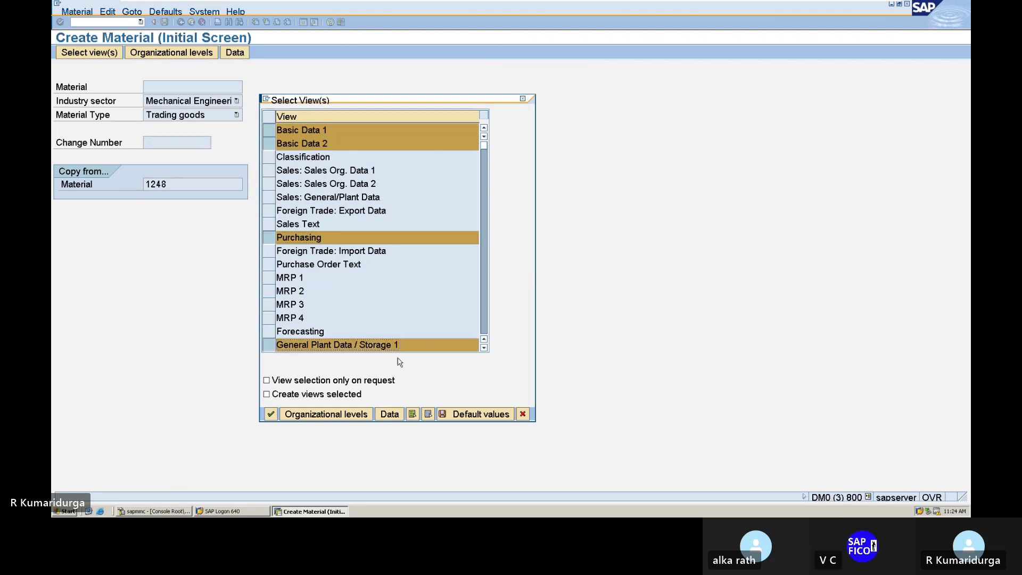
pyautogui.scroll(-5, 379, 323)
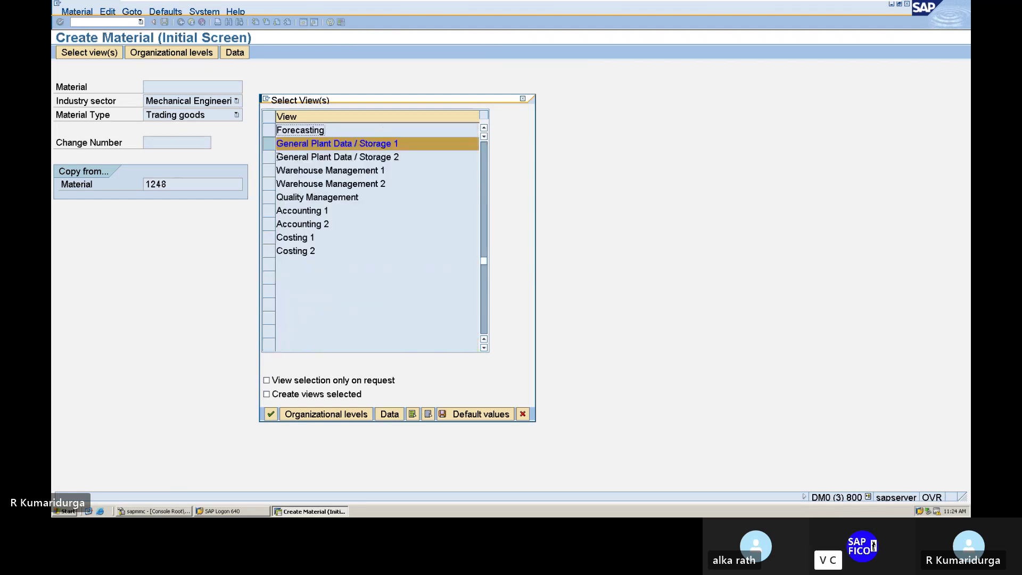
pyautogui.click(270, 159)
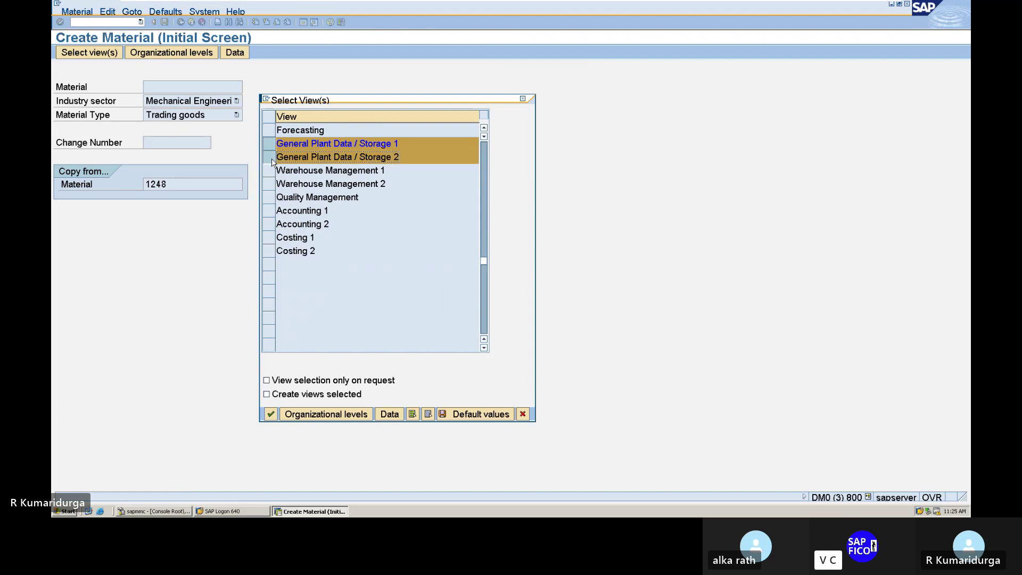
pyautogui.click(270, 223)
pyautogui.click(270, 212)
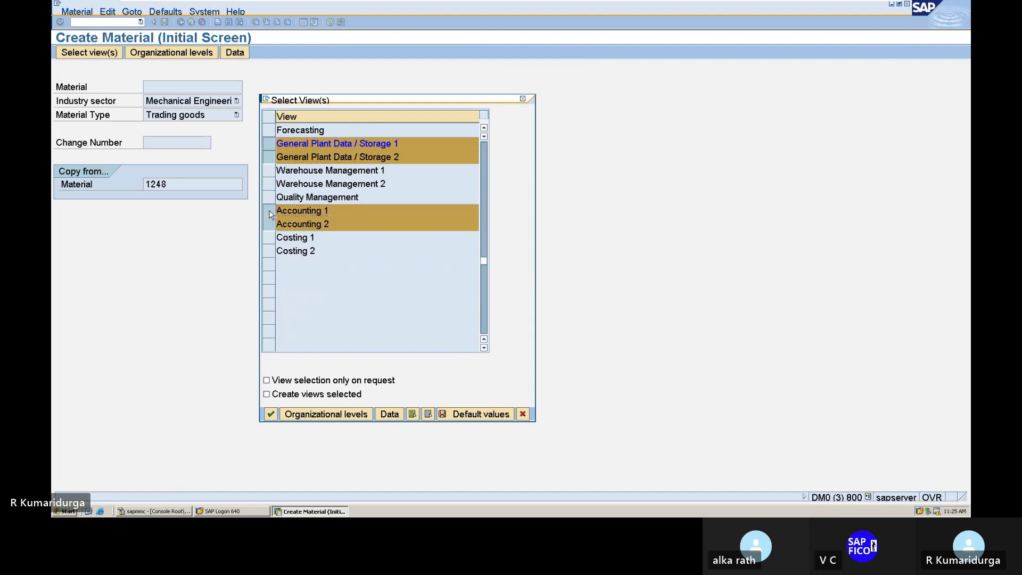
pyautogui.click(270, 415)
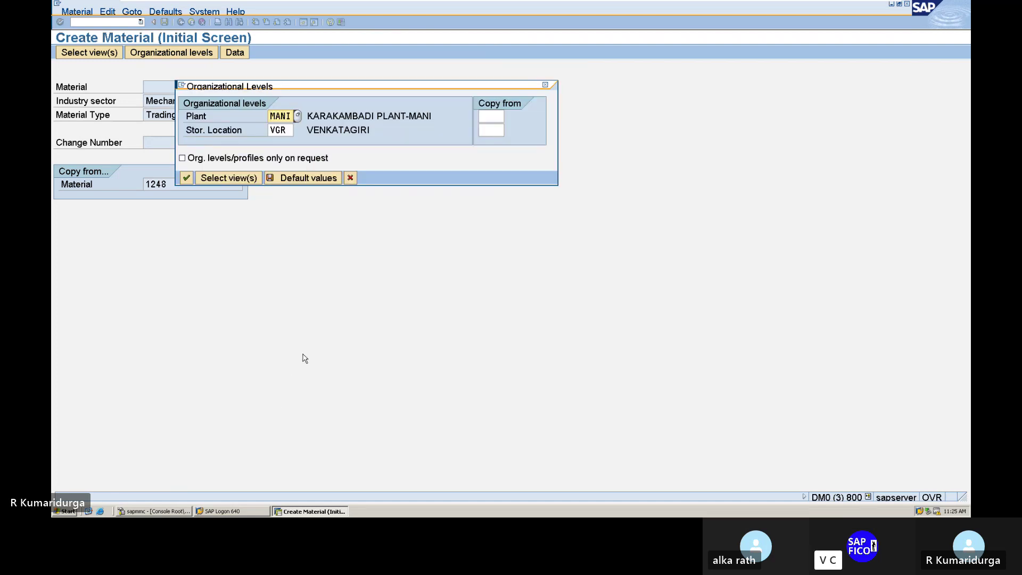
# - Assign material 1249 to plant DUPL and storage location DUSL, fixing the plant code, and save
pyautogui.write('DURI')
pyautogui.write('1')
pyautogui.click(271, 129)
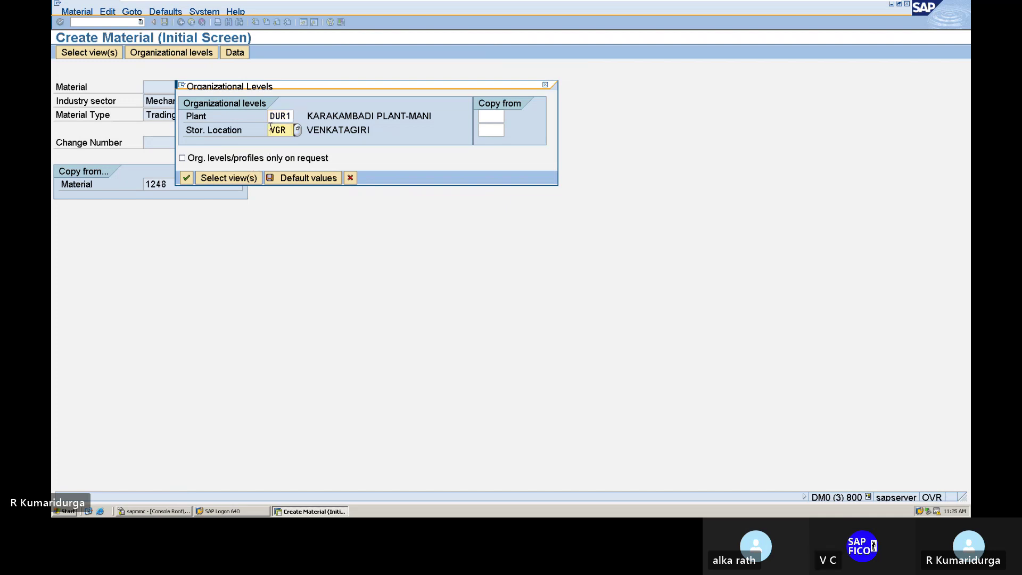
pyautogui.write('DUSL')
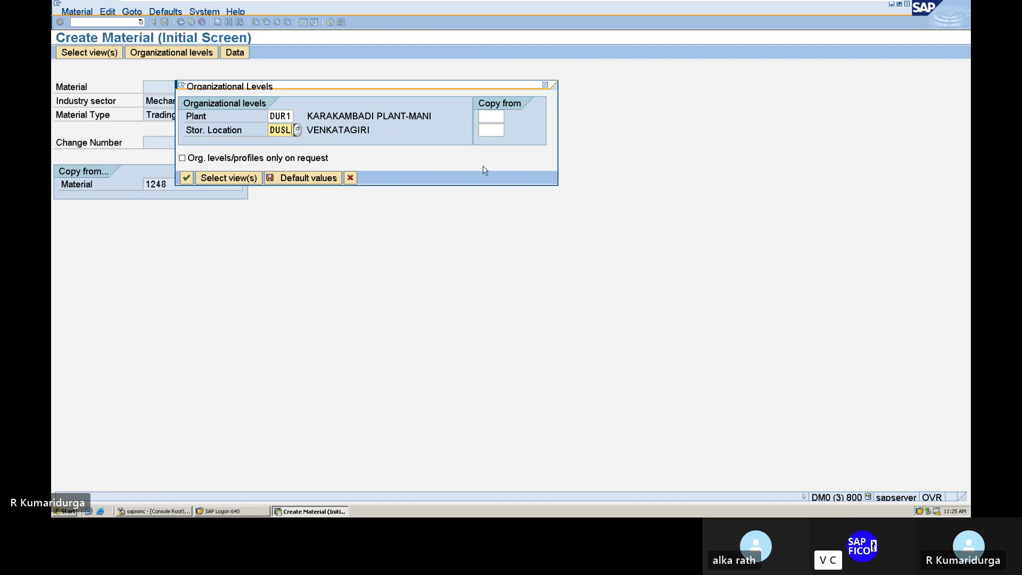
pyautogui.press('Return')
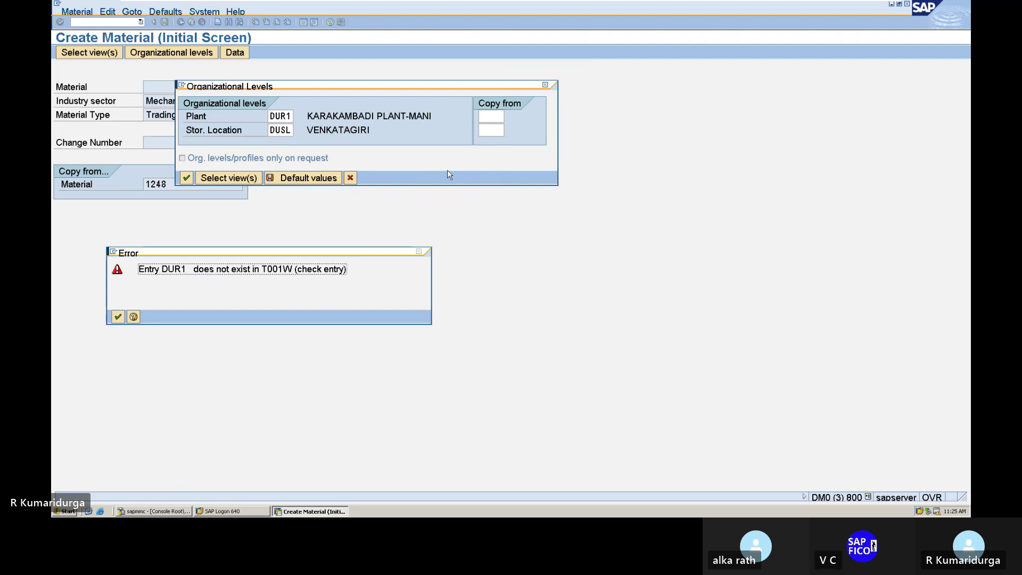
pyautogui.press('Return')
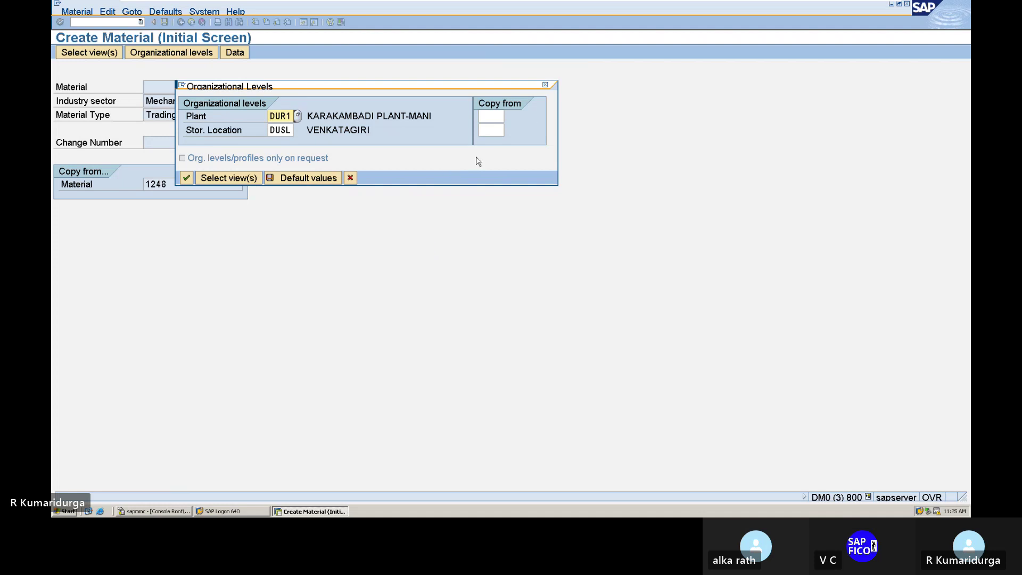
pyautogui.press('Right')
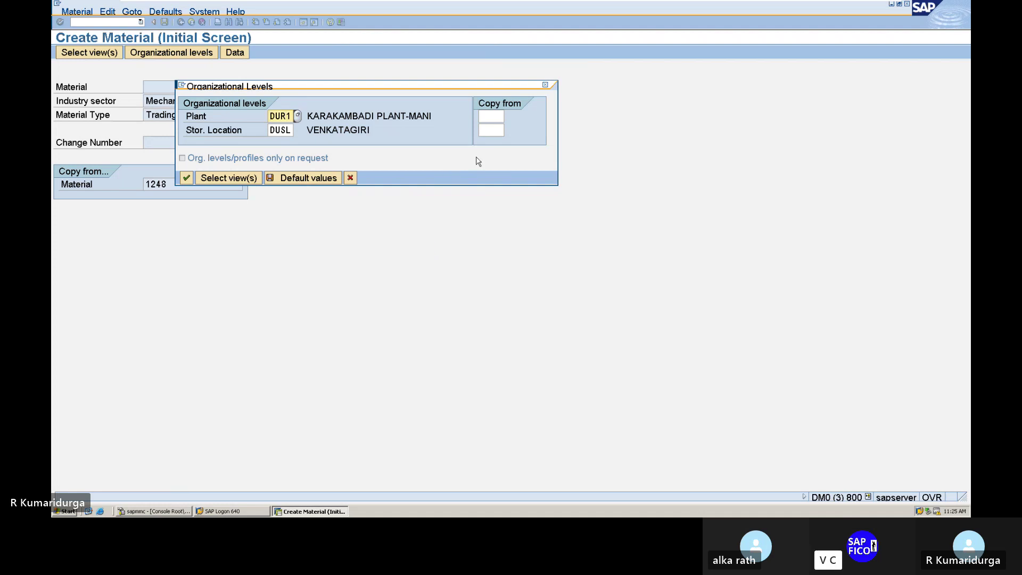
pyautogui.press('BackSpace')
pyautogui.press('BackSpace')
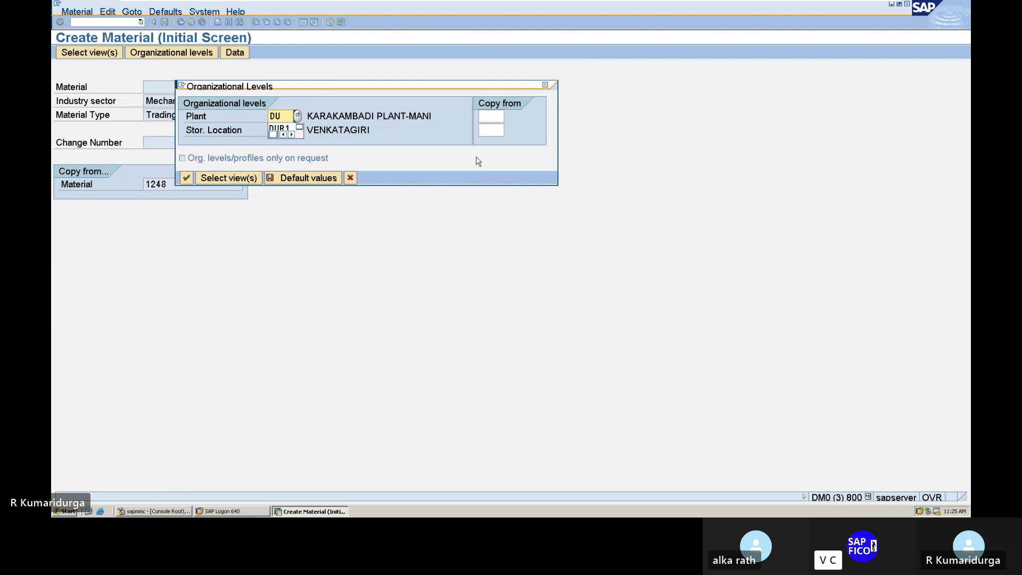
pyautogui.write('PL')
pyautogui.press('Return')
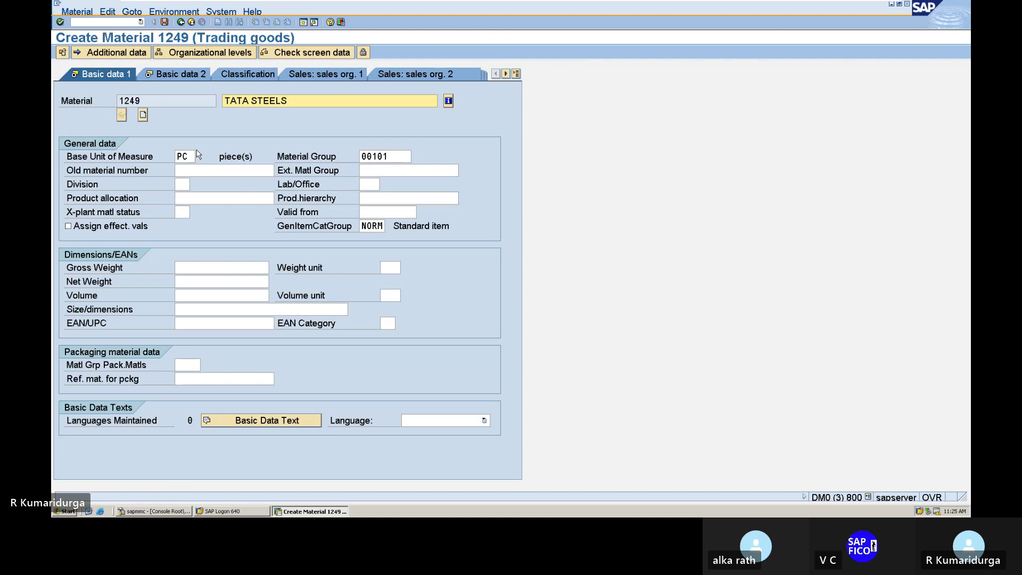
pyautogui.click(165, 23)
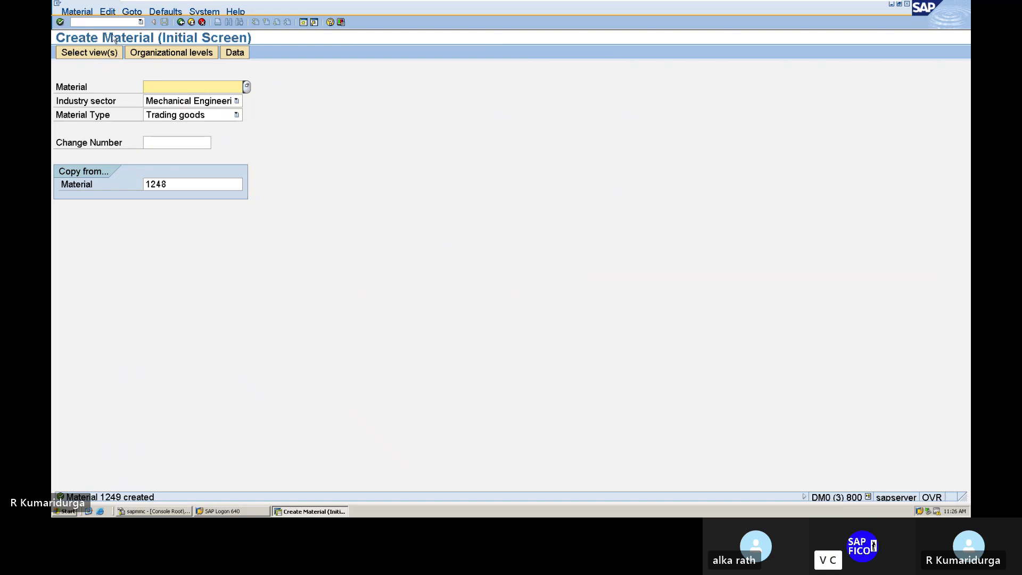
# - Open material 1249 in MM02 with Basic Data 1 and 2 views and save it
pyautogui.click(115, 20)
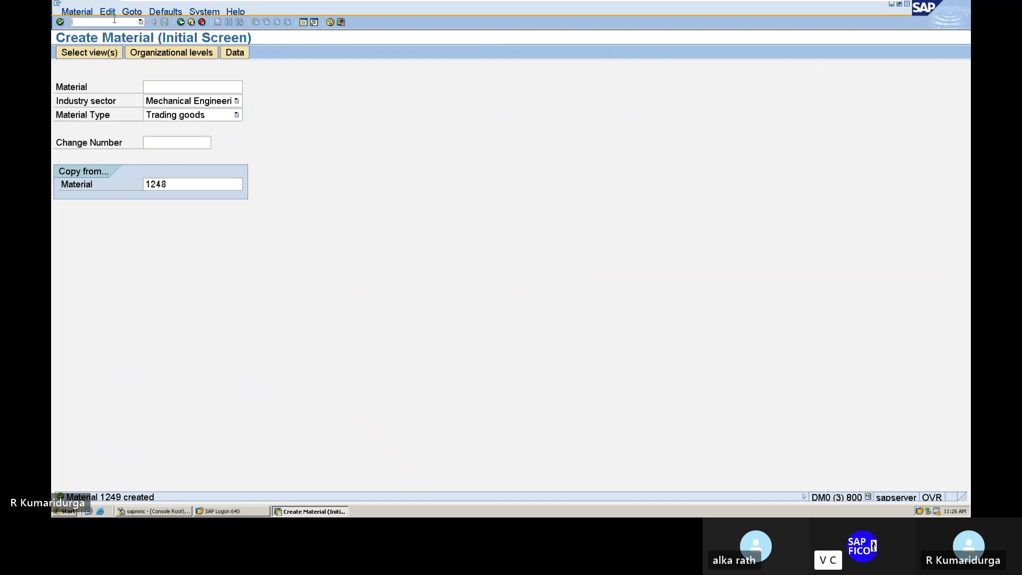
pyautogui.write('/NMM02')
pyautogui.press('Return')
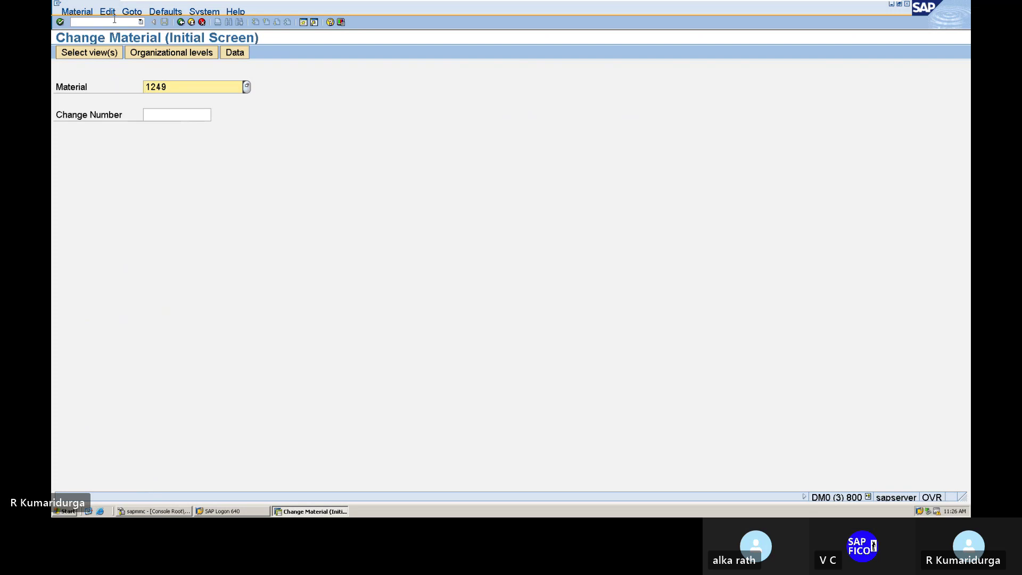
pyautogui.press('Return')
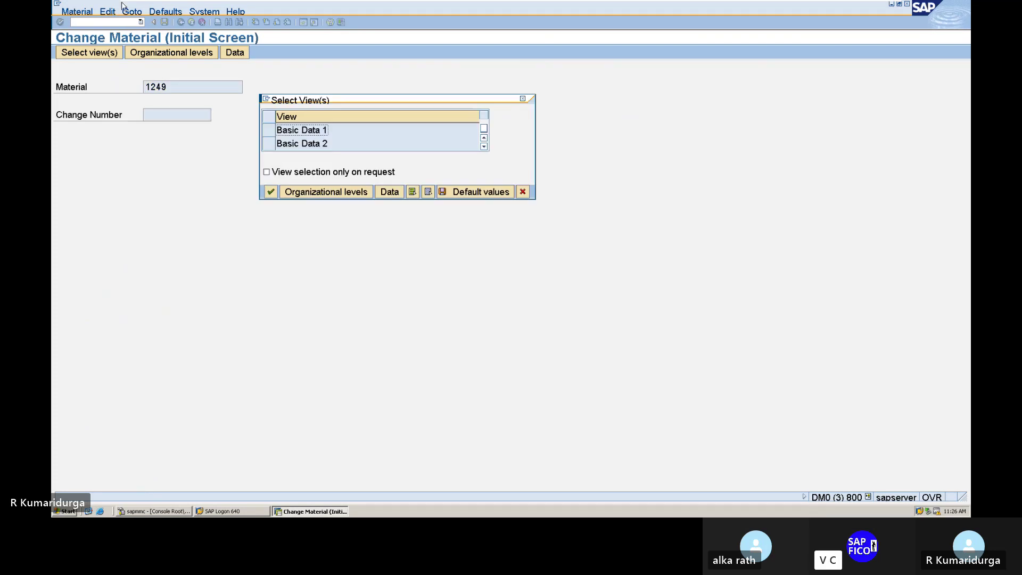
pyautogui.click(268, 130)
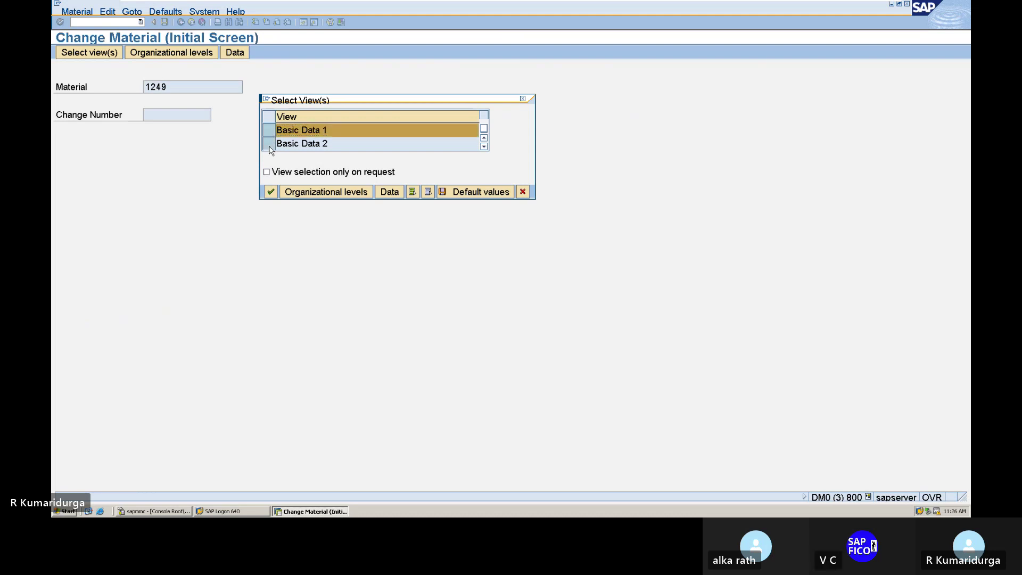
pyautogui.click(268, 143)
pyautogui.click(271, 192)
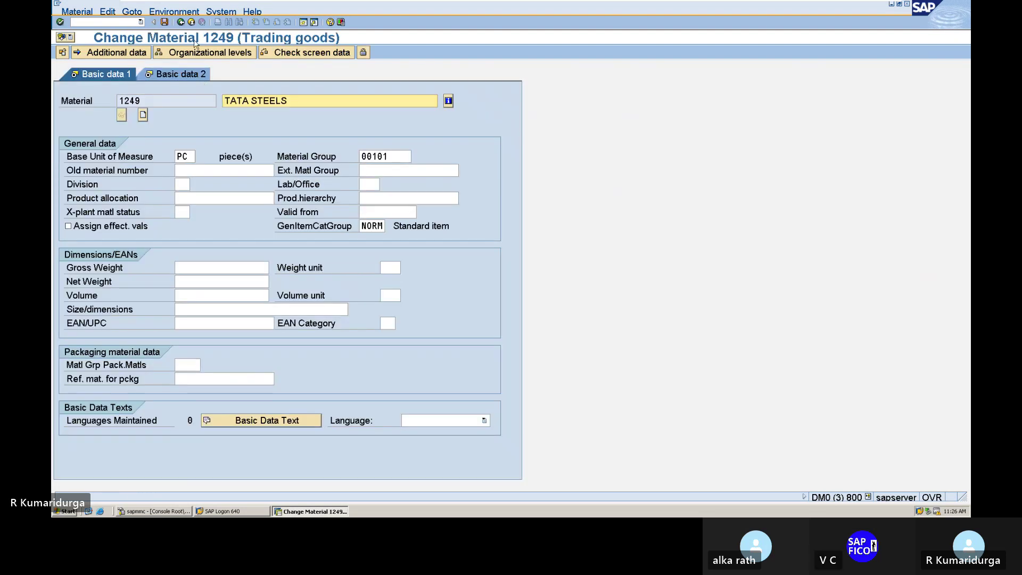
pyautogui.click(165, 22)
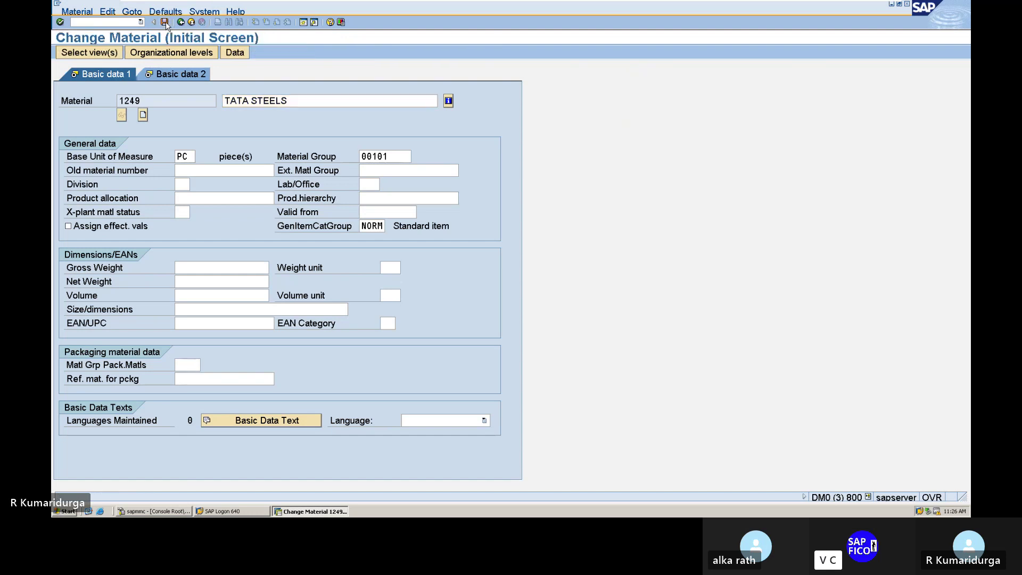
# - Launch MIGO for a goods receipt and begin the purchase order number with 45
pyautogui.click(86, 21)
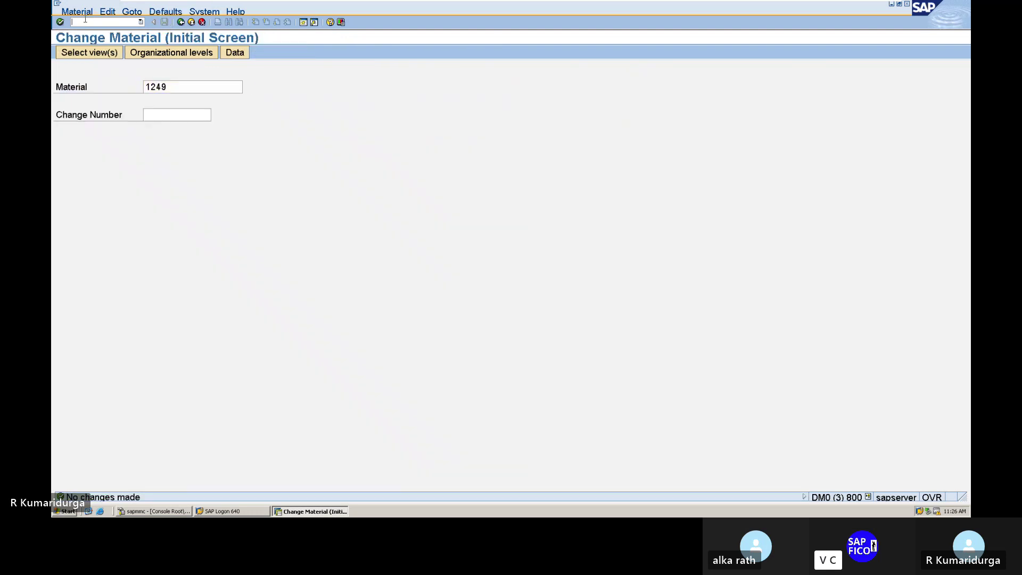
pyautogui.write('MIG')
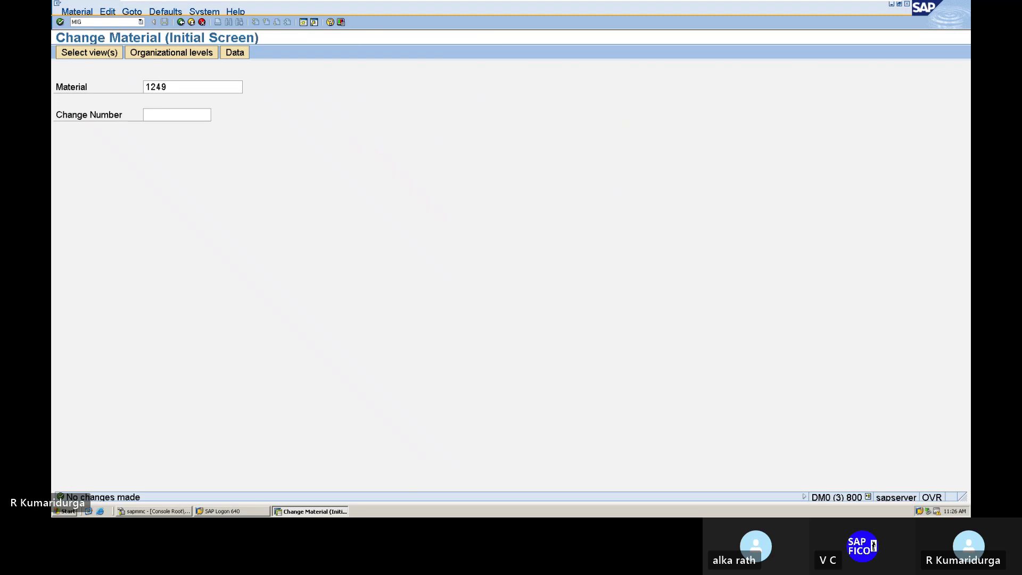
pyautogui.write('O')
pyautogui.press('BackSpace')
pyautogui.press('BackSpace')
pyautogui.press('BackSpace')
pyautogui.press('BackSpace')
pyautogui.write('/NMO')
pyautogui.press('BackSpace')
pyautogui.press('Return')
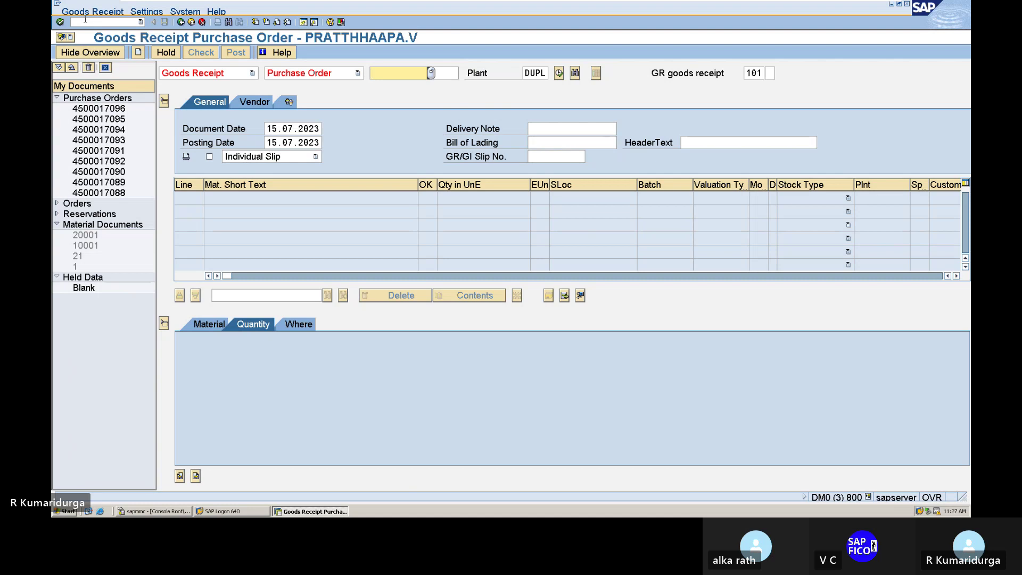
pyautogui.write('45')
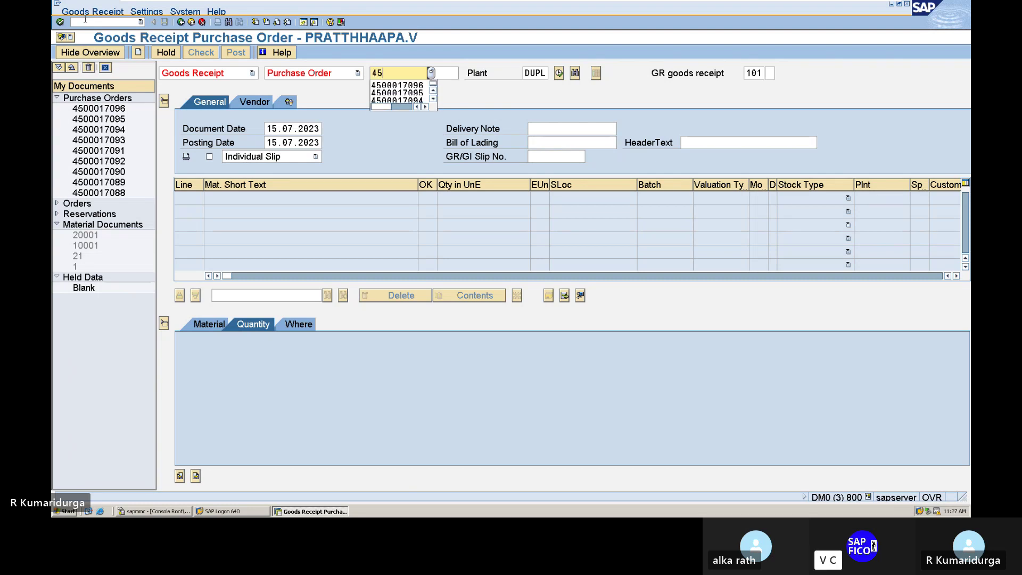
pyautogui.press('Down')
pyautogui.press('Return')
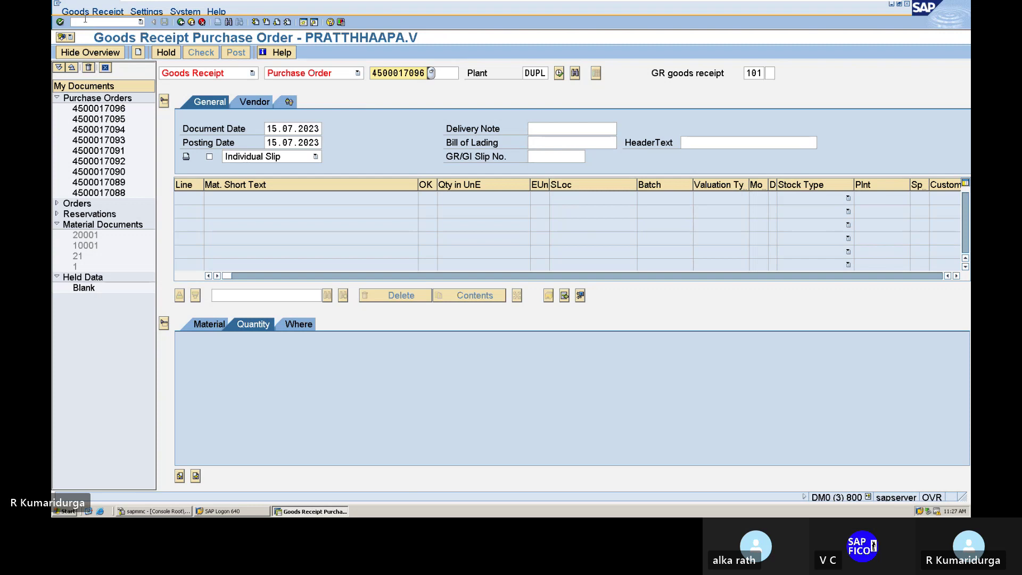
pyautogui.press('Return')
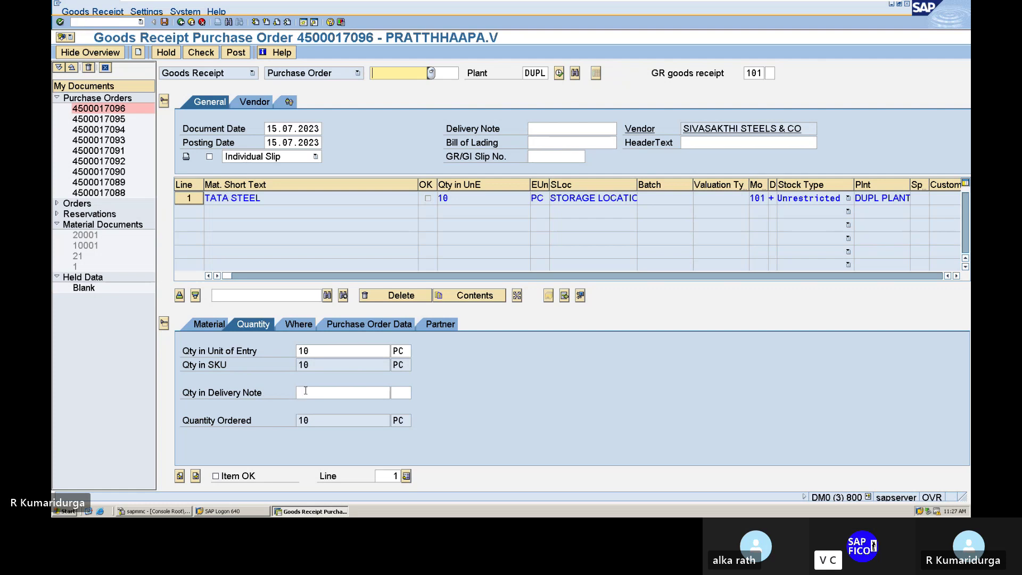
# - Enter 10 PC as the delivery note quantity, mark the item OK, and check the receipt
pyautogui.click(306, 391)
pyautogui.write('10')
pyautogui.press('Tab')
pyautogui.write('P')
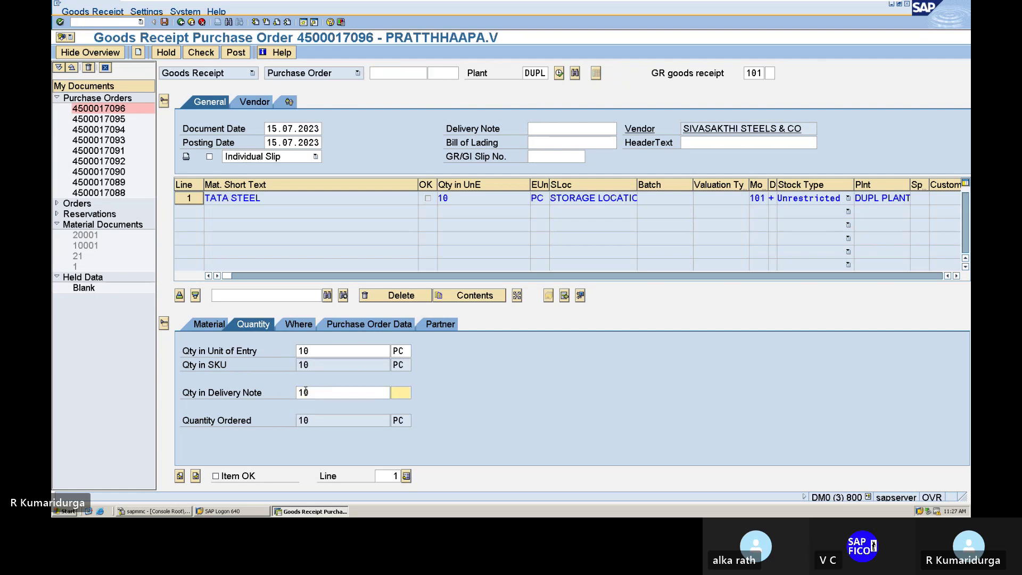
pyautogui.write('C')
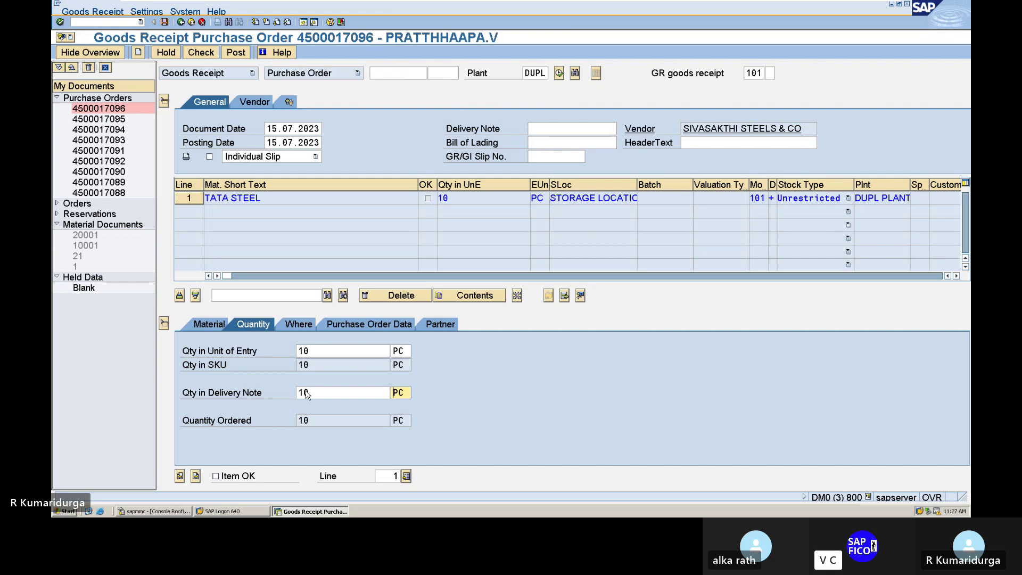
pyautogui.click(216, 475)
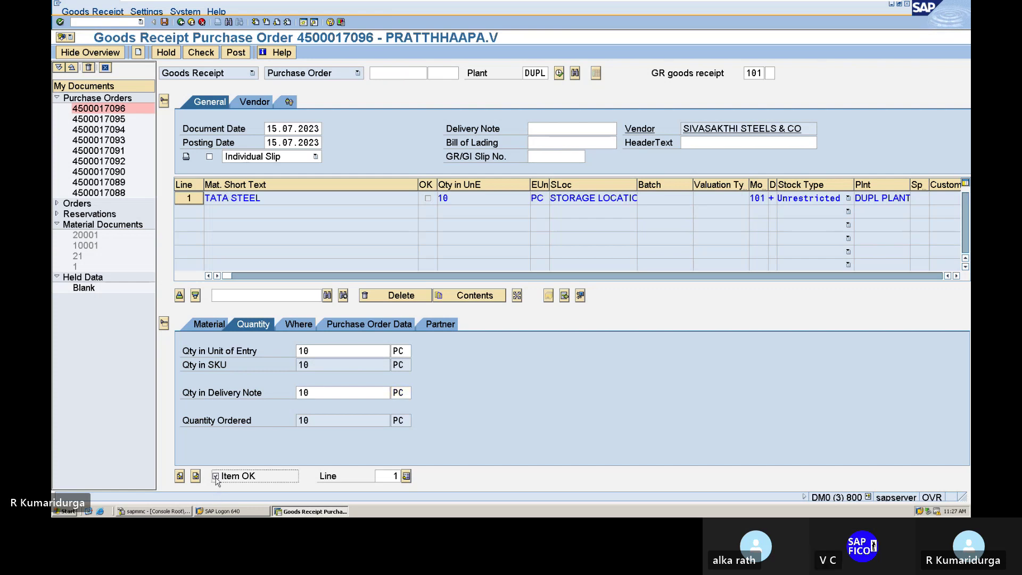
pyautogui.click(211, 55)
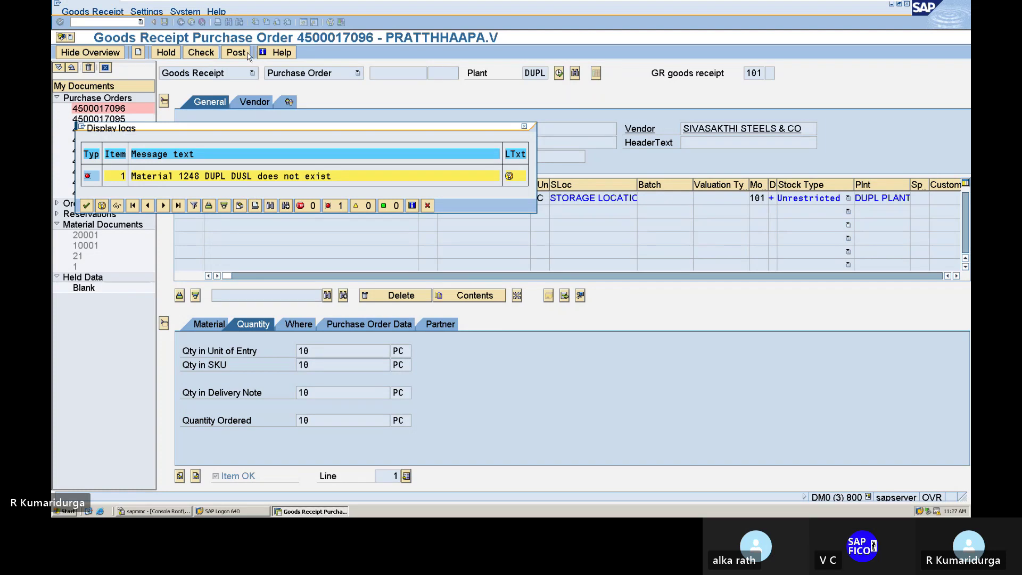
# - Read the long text of the material 1248 error, then close it and the error log
pyautogui.doubleClick(271, 177)
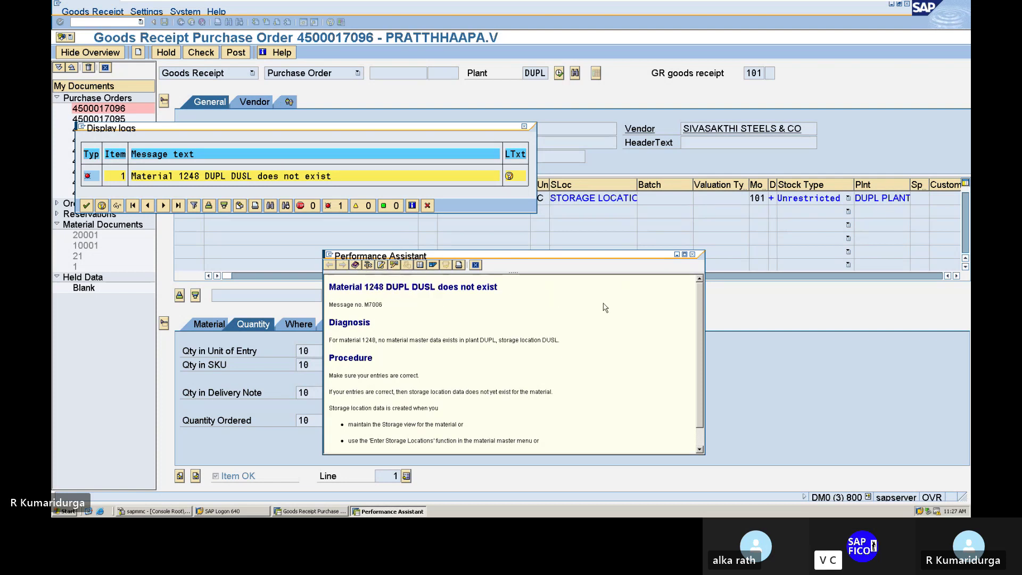
pyautogui.click(692, 255)
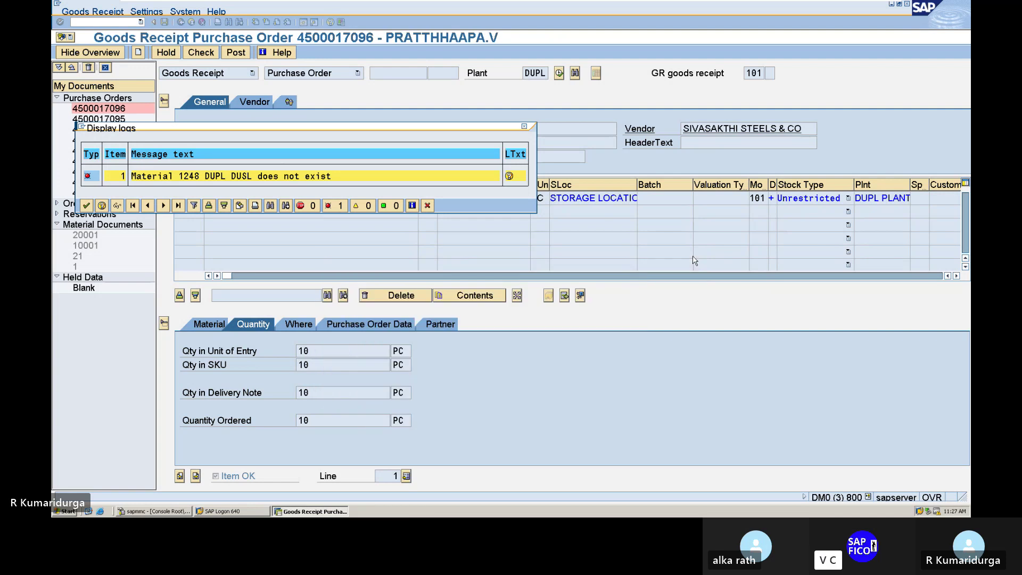
pyautogui.click(524, 129)
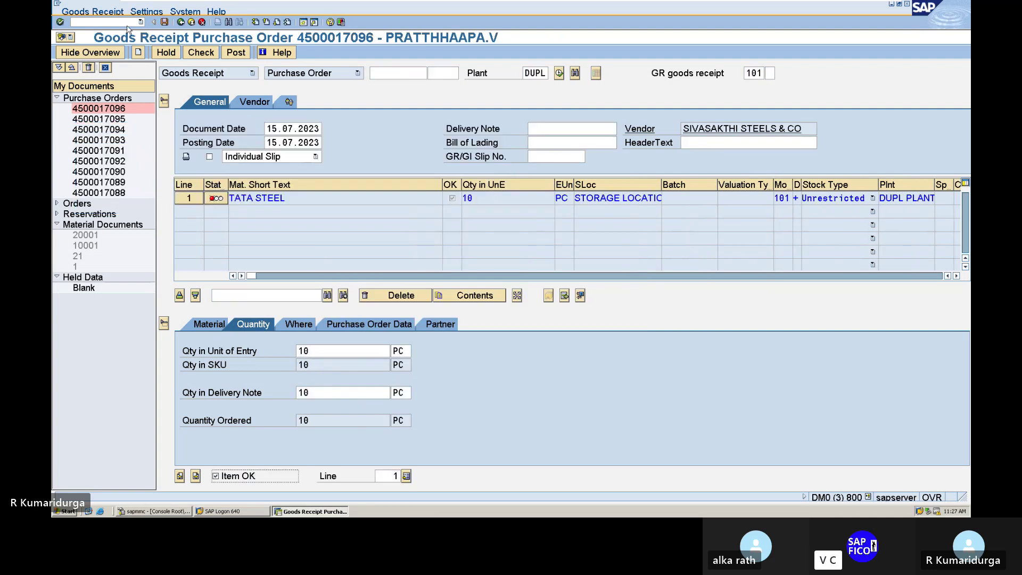
# - Start MM01 for material 1248 with reference material 1248
pyautogui.write('/N')
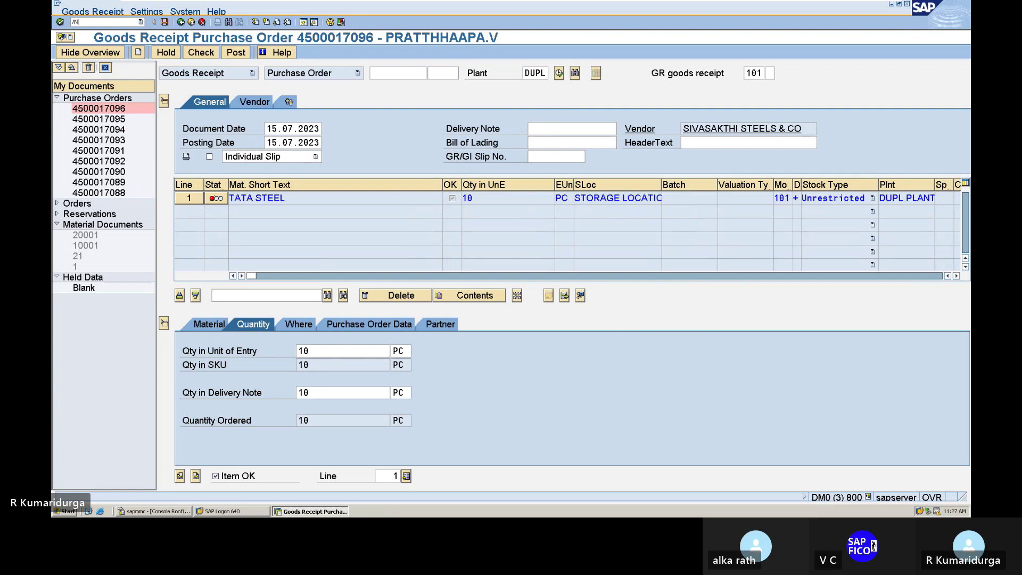
pyautogui.write('MM01')
pyautogui.press('Return')
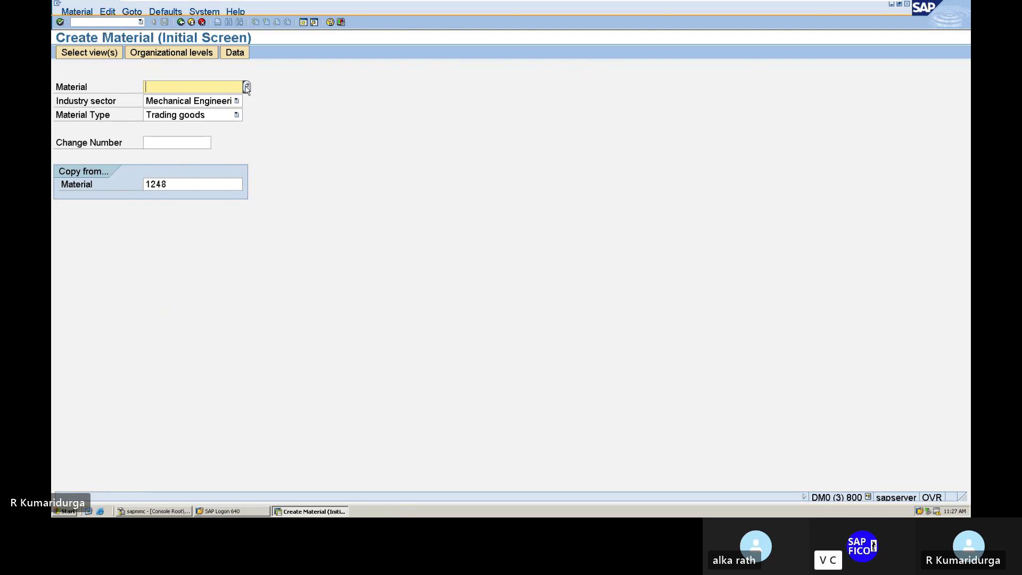
pyautogui.write('1248')
pyautogui.click(169, 185)
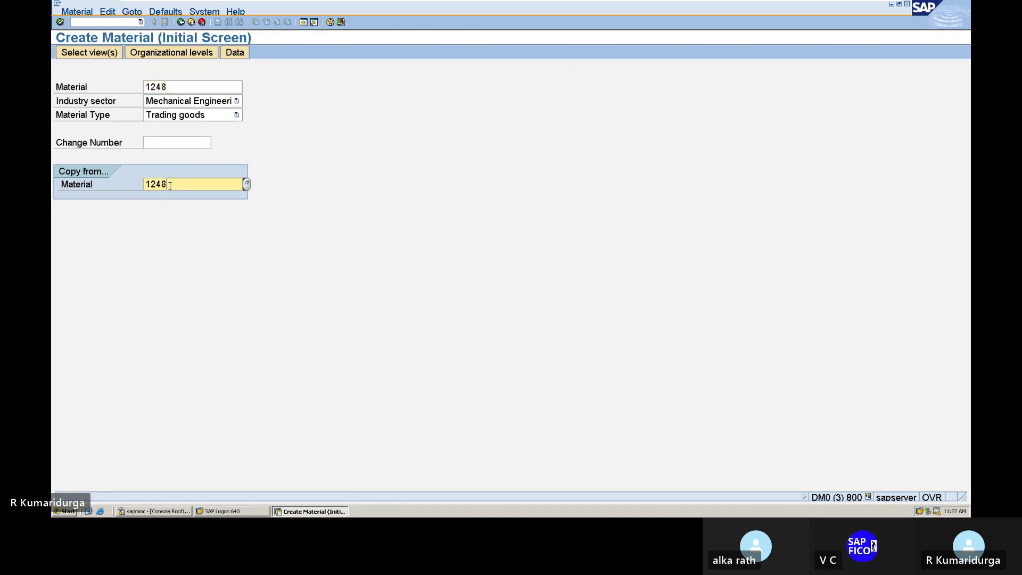
pyautogui.press('BackSpace')
pyautogui.press('BackSpace')
pyautogui.press('BackSpace')
pyautogui.press('BackSpace')
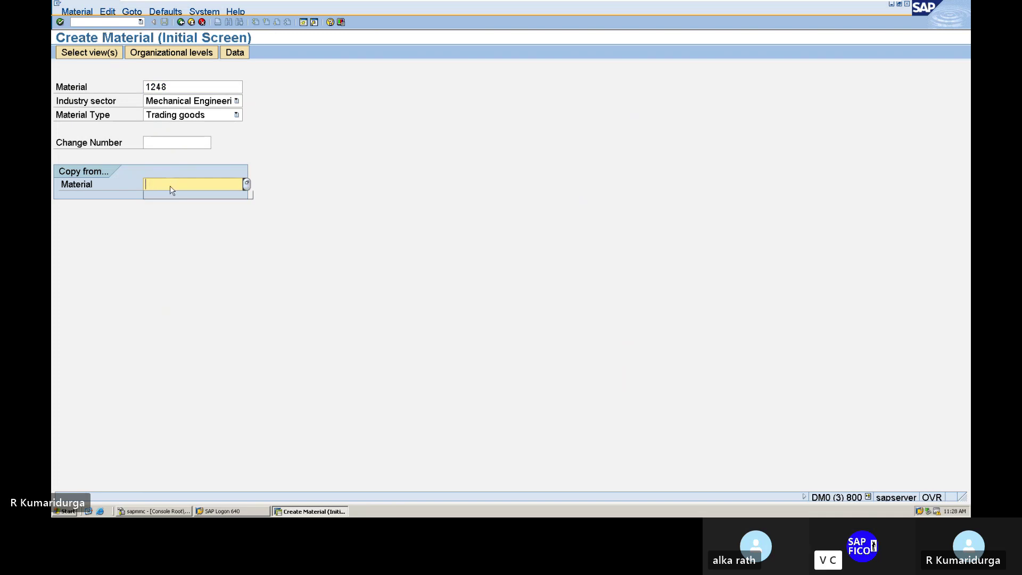
pyautogui.press('Return')
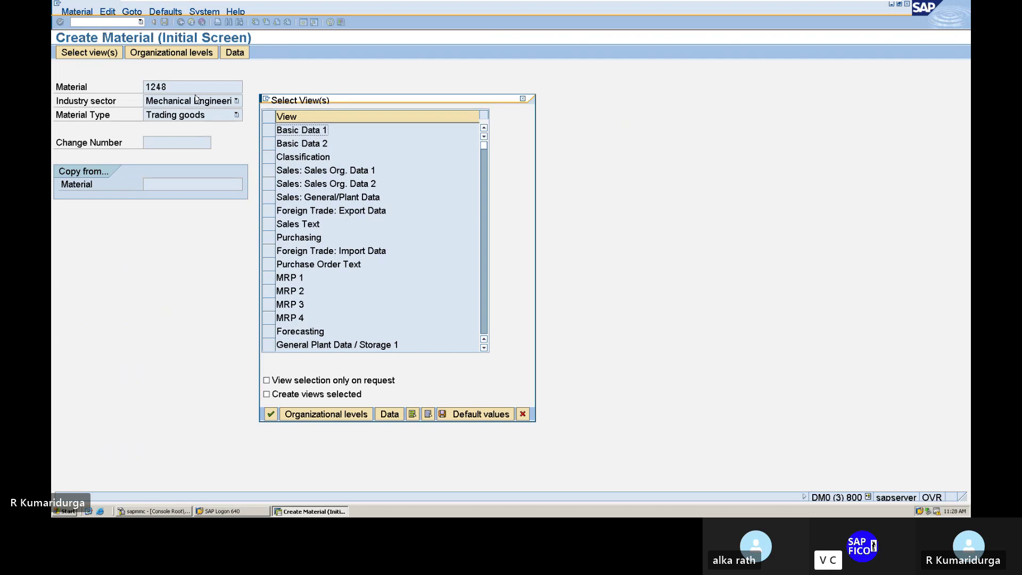
pyautogui.click(523, 100)
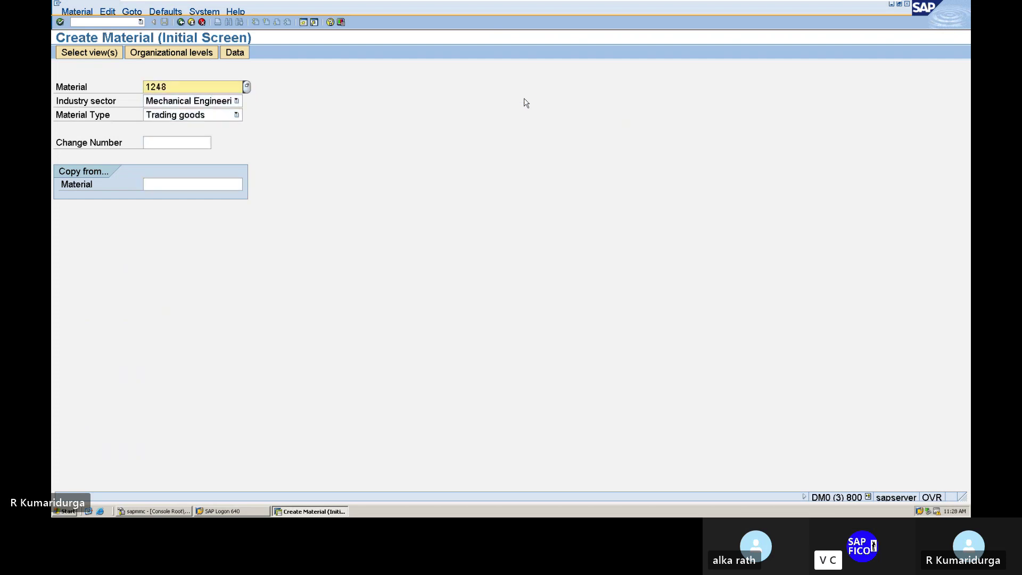
pyautogui.click(223, 185)
pyautogui.write('1248')
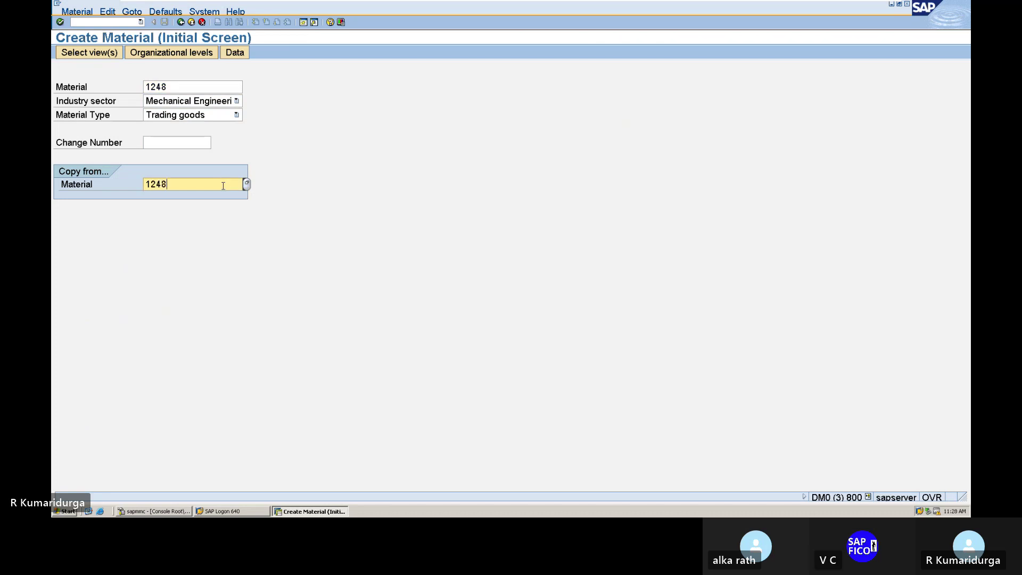
pyautogui.press('Return')
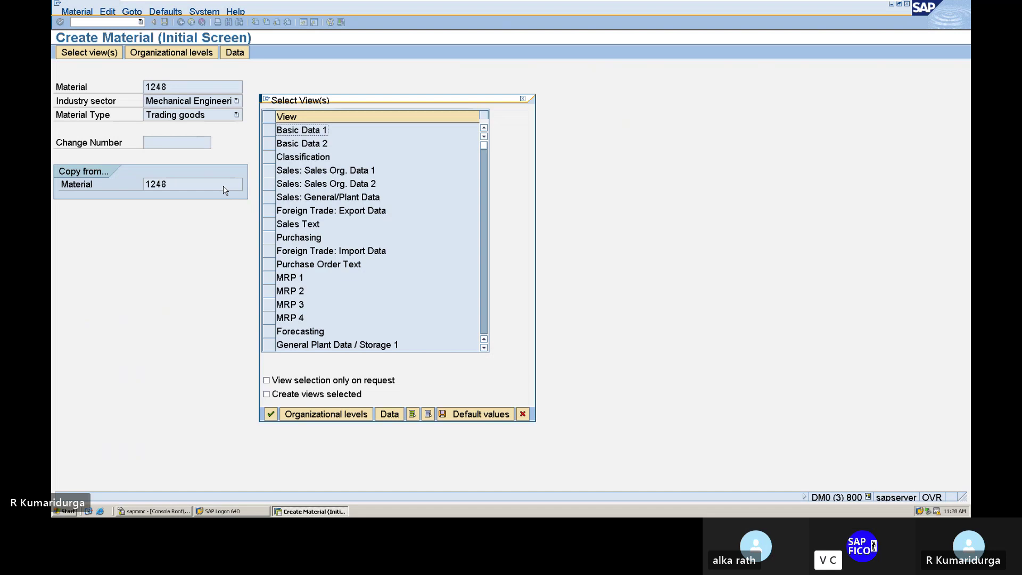
# - Select Basic Data 1–2, Purchasing, General Plant Data / Storage 1–2 and Accounting 1–2 views
pyautogui.click(268, 131)
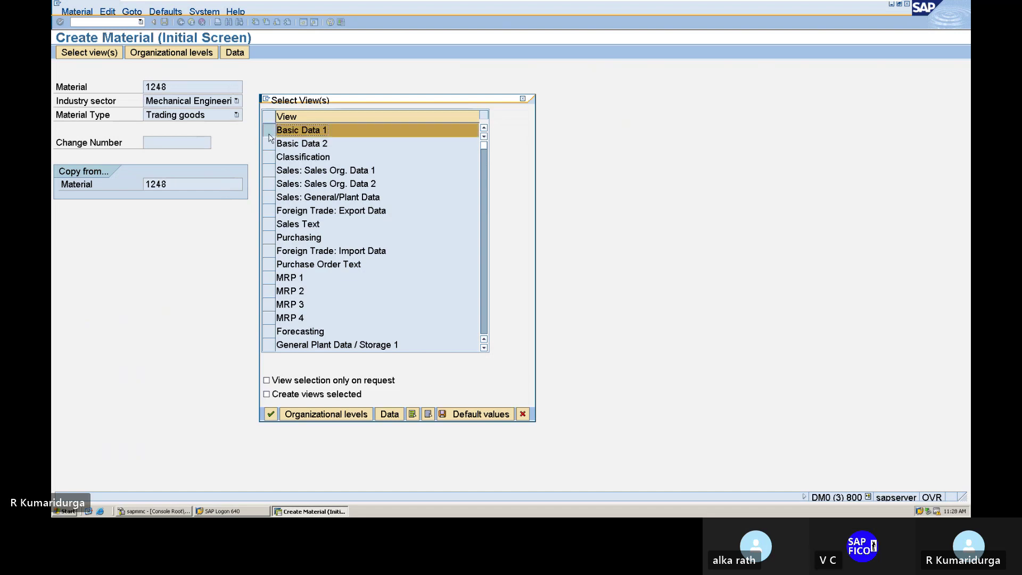
pyautogui.click(271, 144)
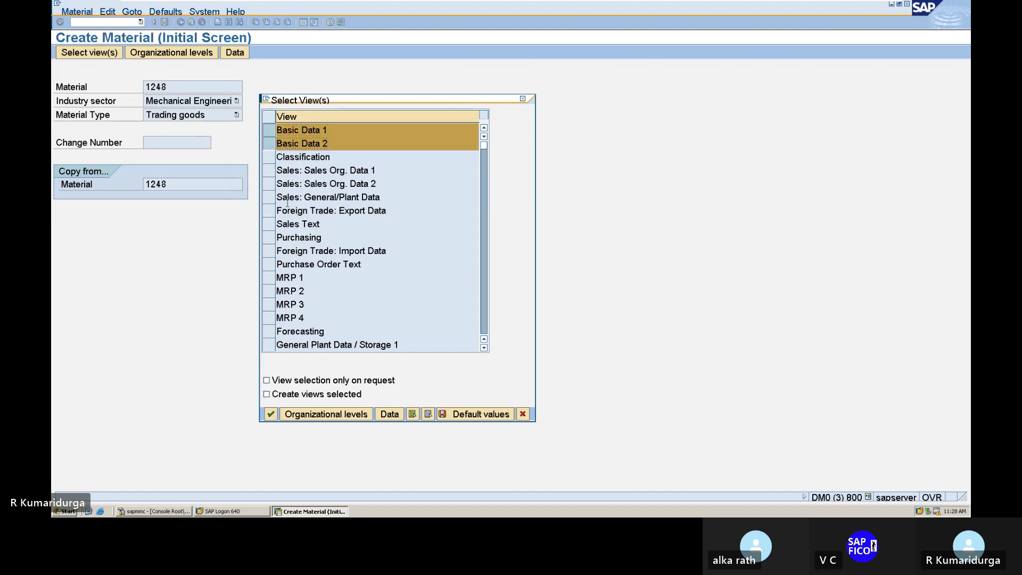
pyautogui.click(270, 237)
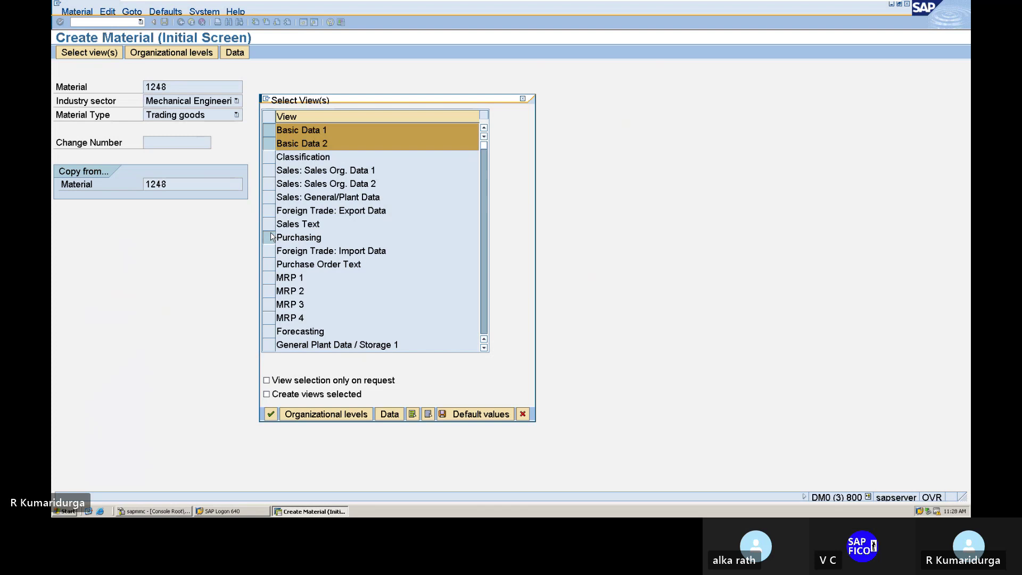
pyautogui.click(269, 345)
pyautogui.scroll(-3, 320, 314)
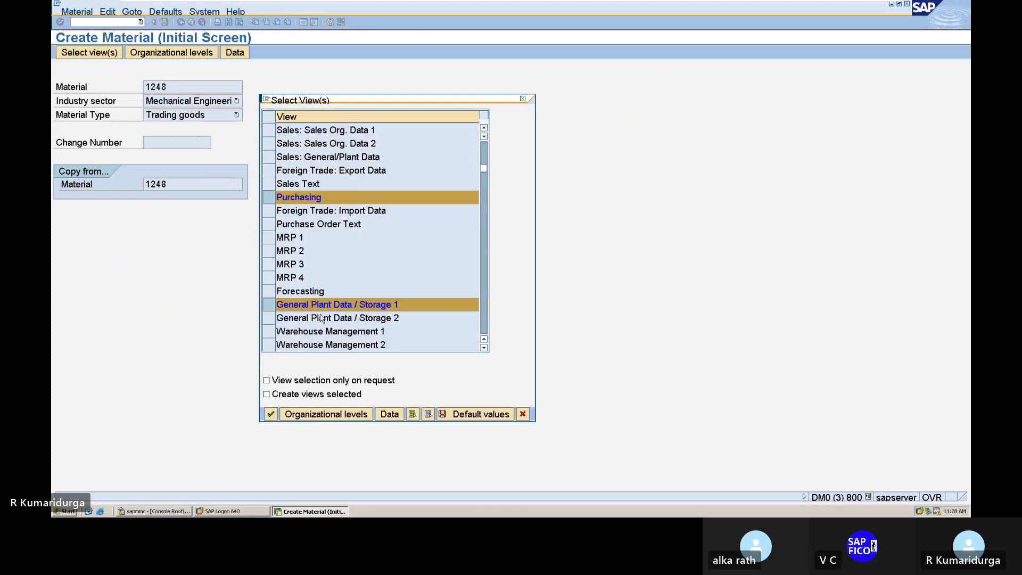
pyautogui.click(267, 238)
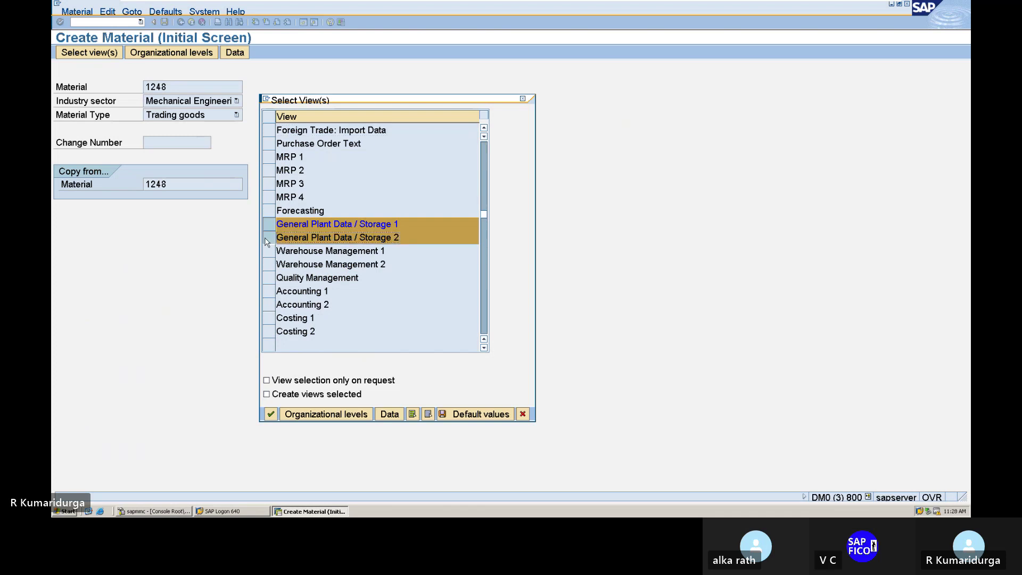
pyautogui.click(269, 303)
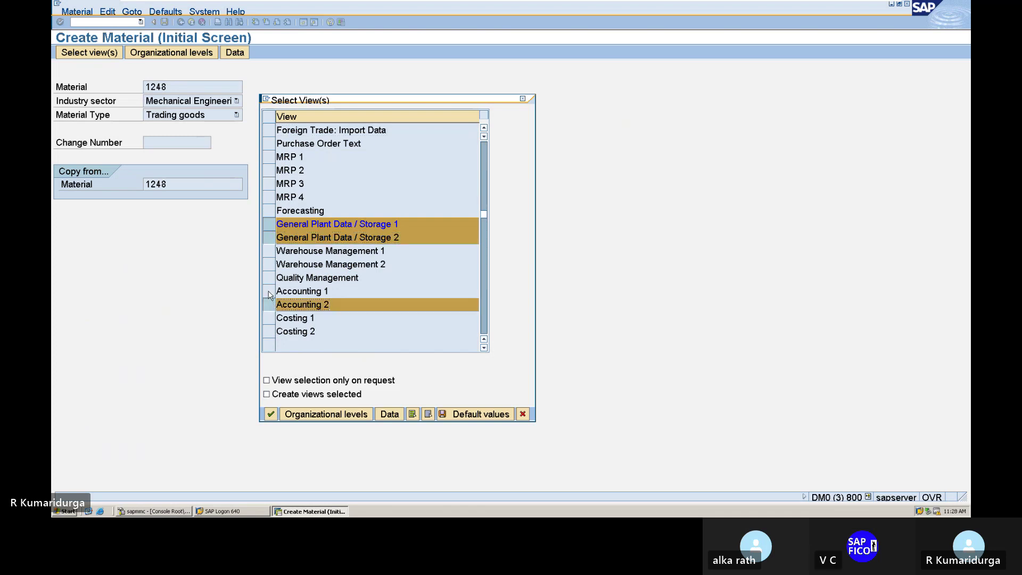
pyautogui.click(269, 291)
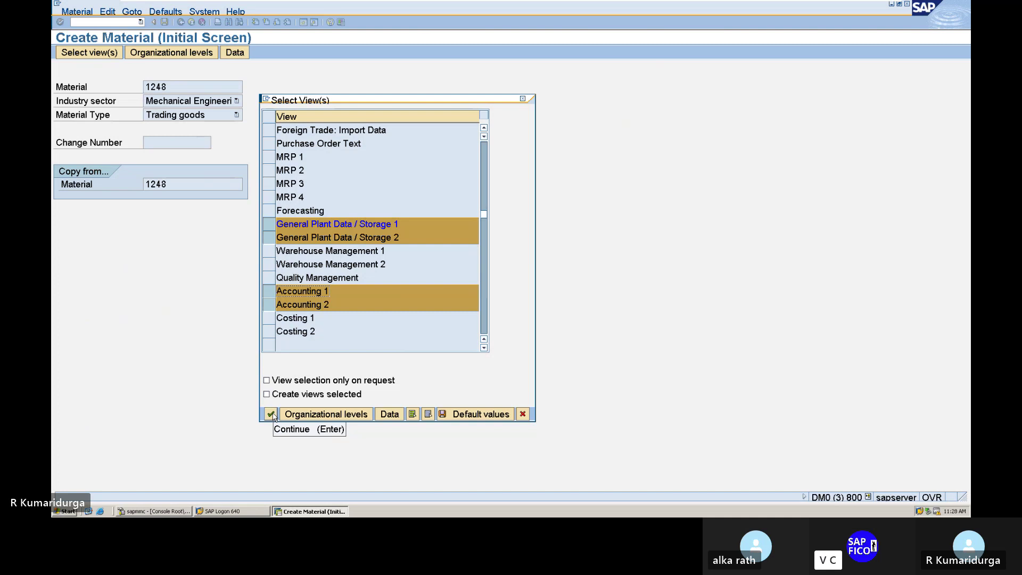
pyautogui.click(270, 414)
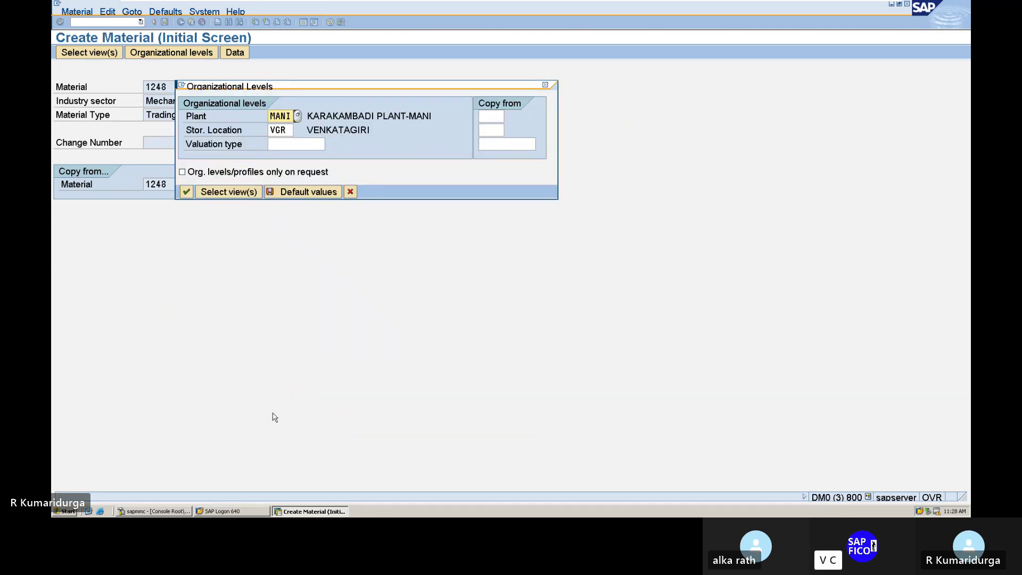
# - Set plant DUPL and storage location DUSL for material 1248 and save it
pyautogui.write('DUPL')
pyautogui.press('Tab')
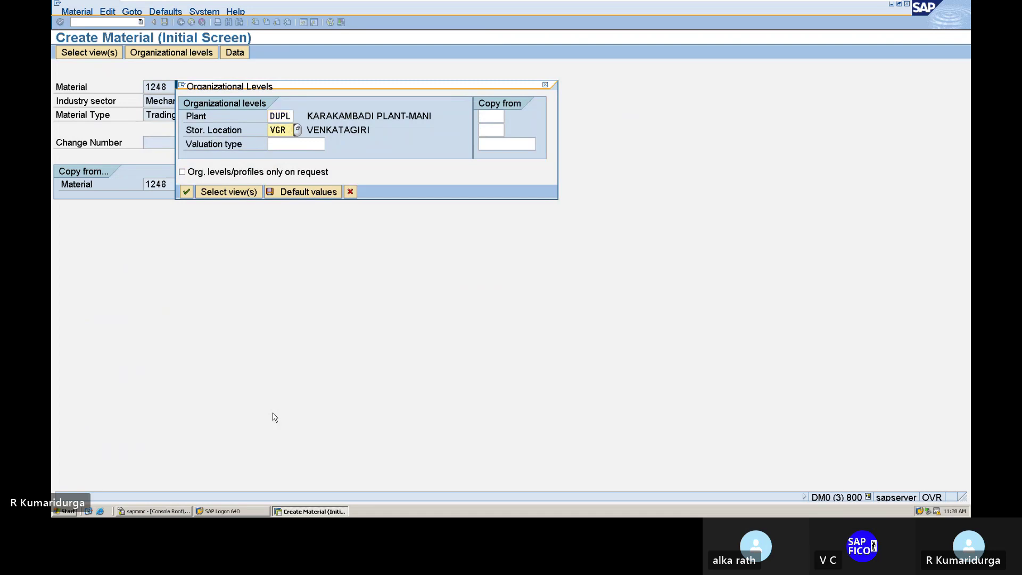
pyautogui.press('Delete')
pyautogui.press('Delete')
pyautogui.press('Delete')
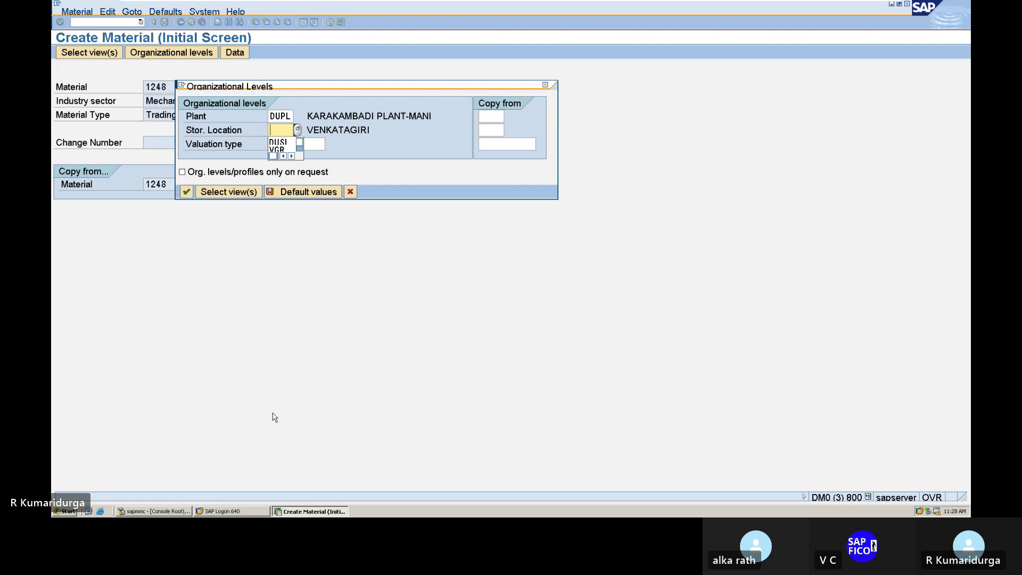
pyautogui.write('DUSL')
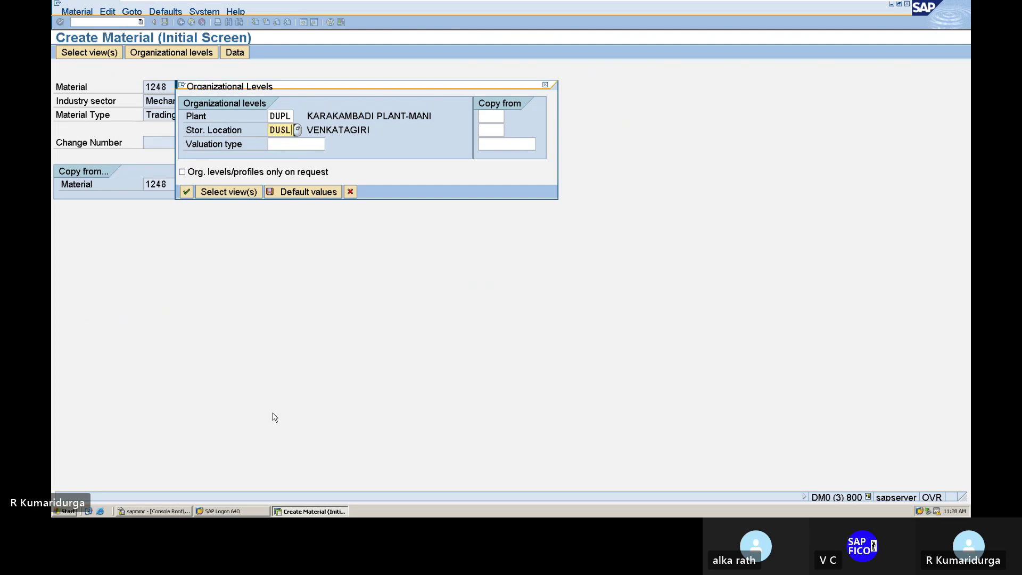
pyautogui.press('Return')
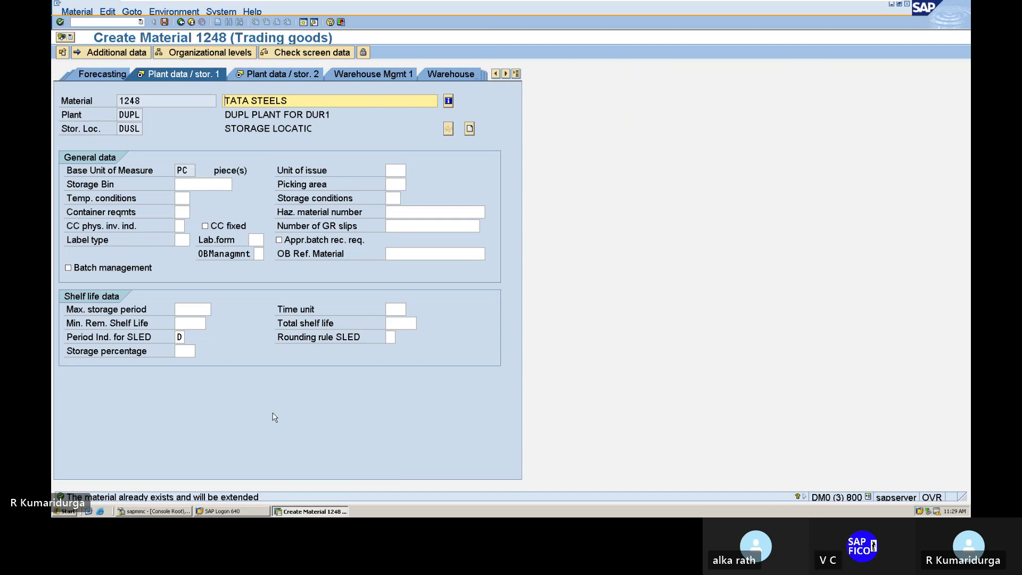
pyautogui.click(165, 22)
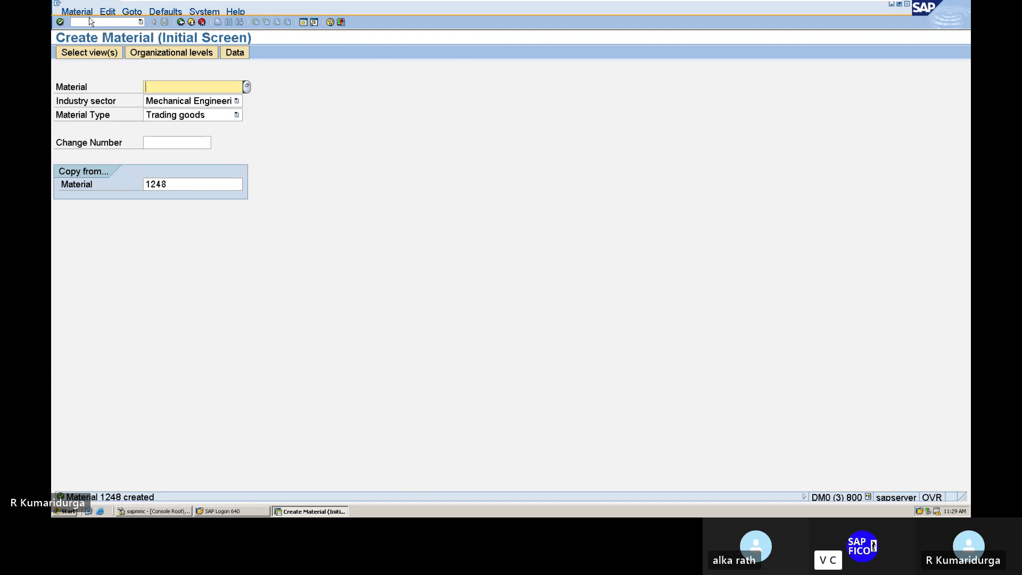
pyautogui.click(83, 23)
pyautogui.write('/N')
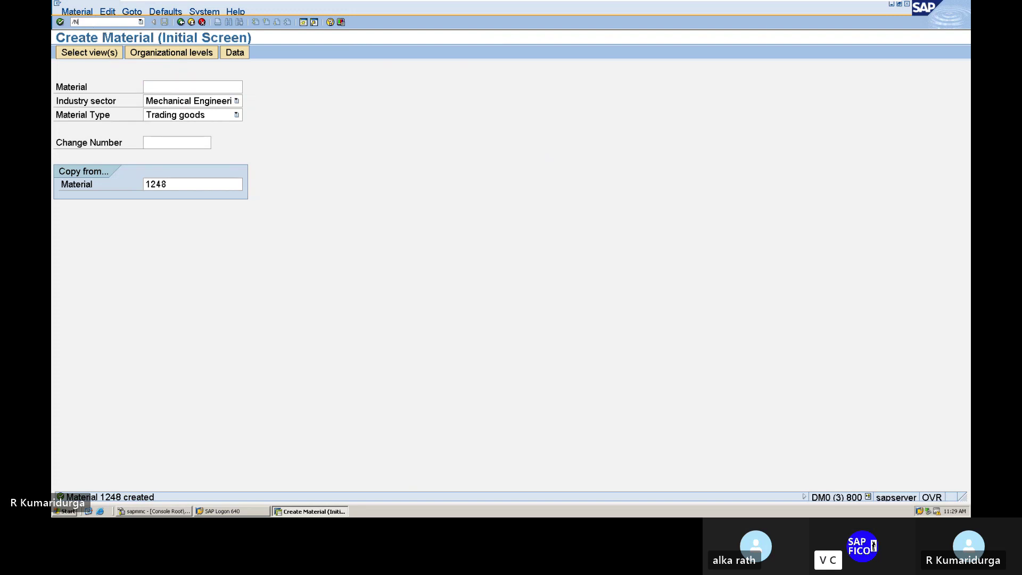
pyautogui.press('Return')
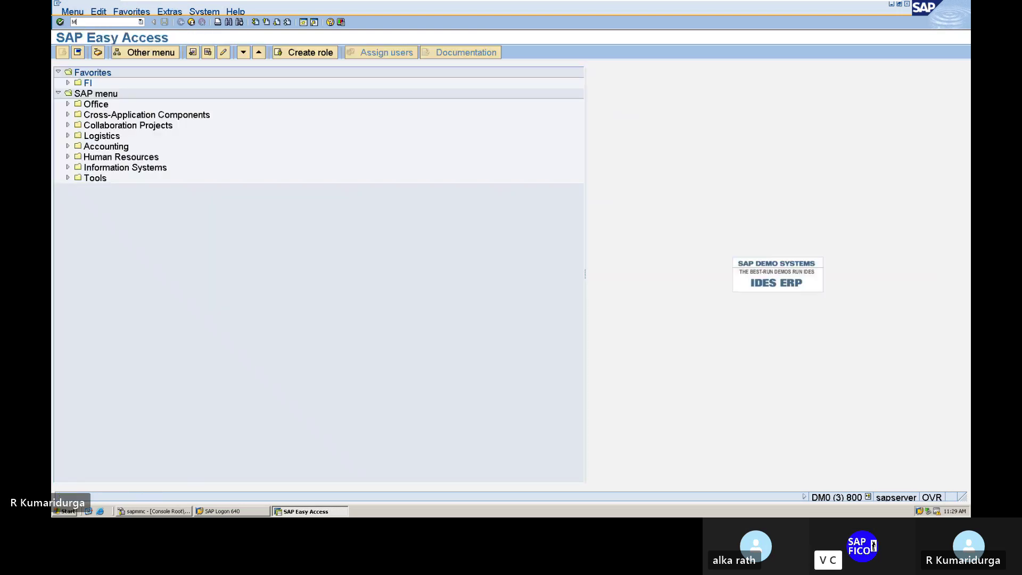
pyautogui.write('M')
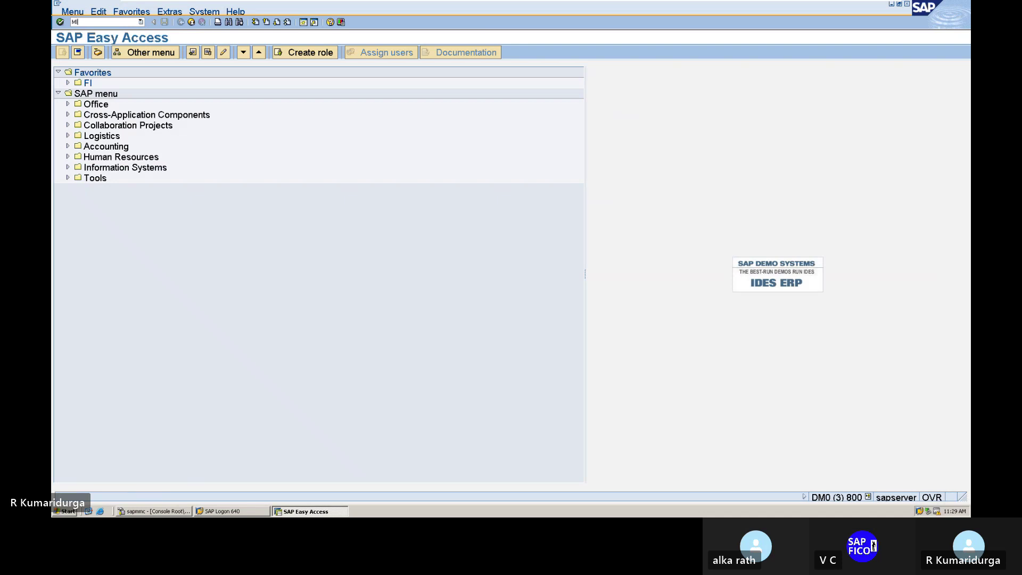
pyautogui.write('IGO')
pyautogui.press('Return')
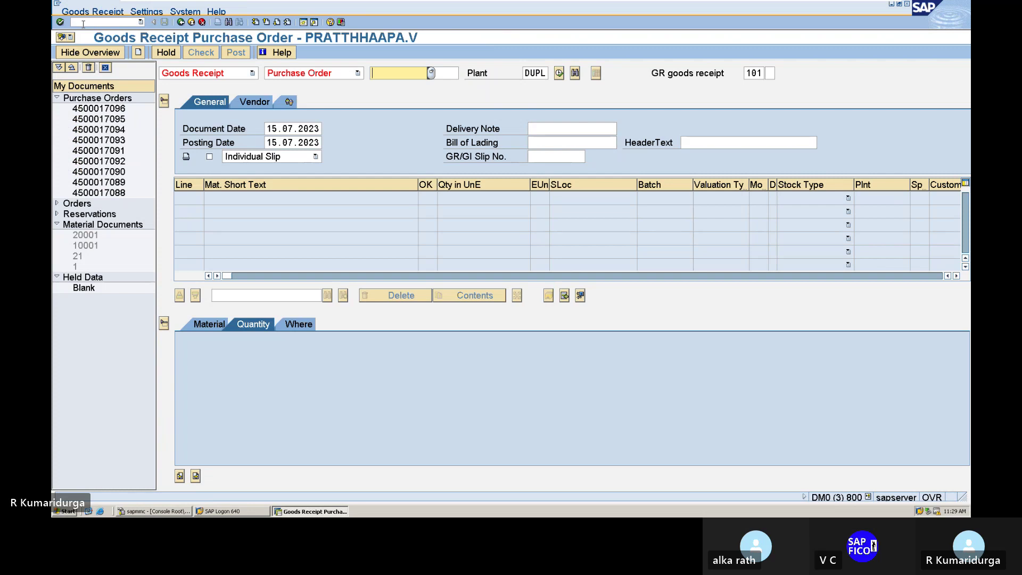
pyautogui.write('4')
pyautogui.press('Down')
pyautogui.press('Return')
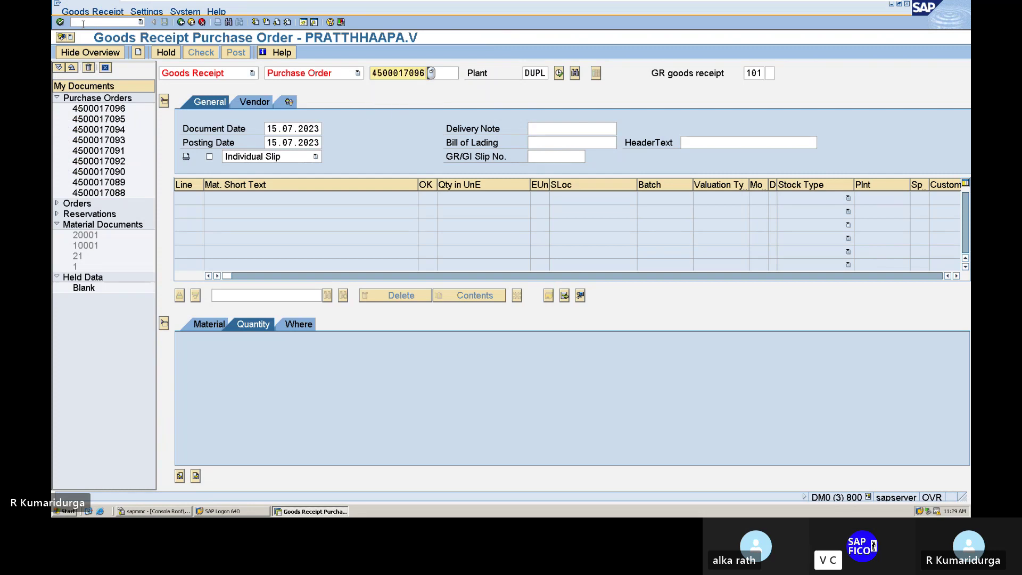
pyautogui.press('Return')
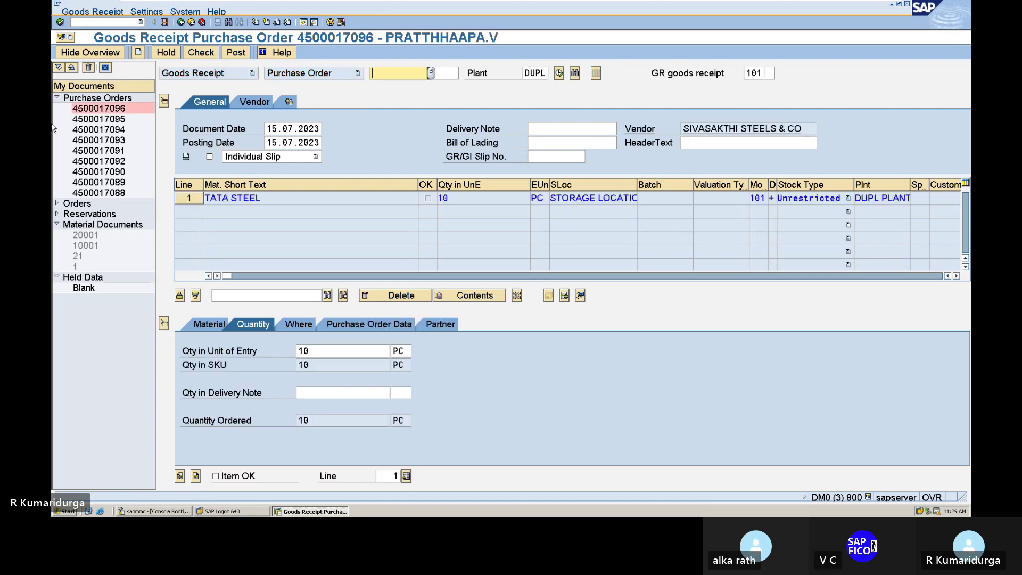
# - Enter 10 PC as delivery note quantity, mark item 1 OK, and check the document
pyautogui.click(346, 387)
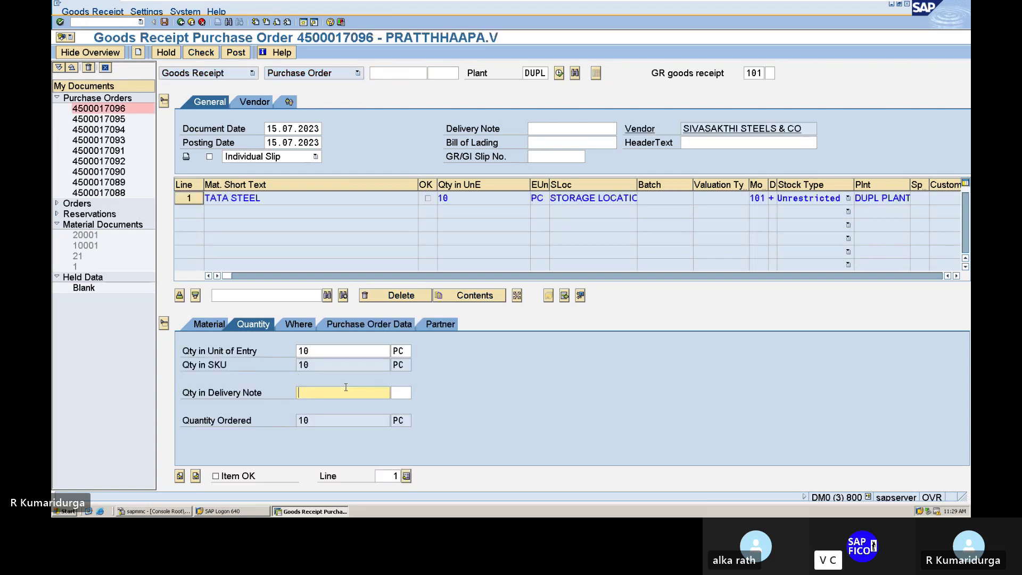
pyautogui.write('10')
pyautogui.press('Tab')
pyautogui.write('PC')
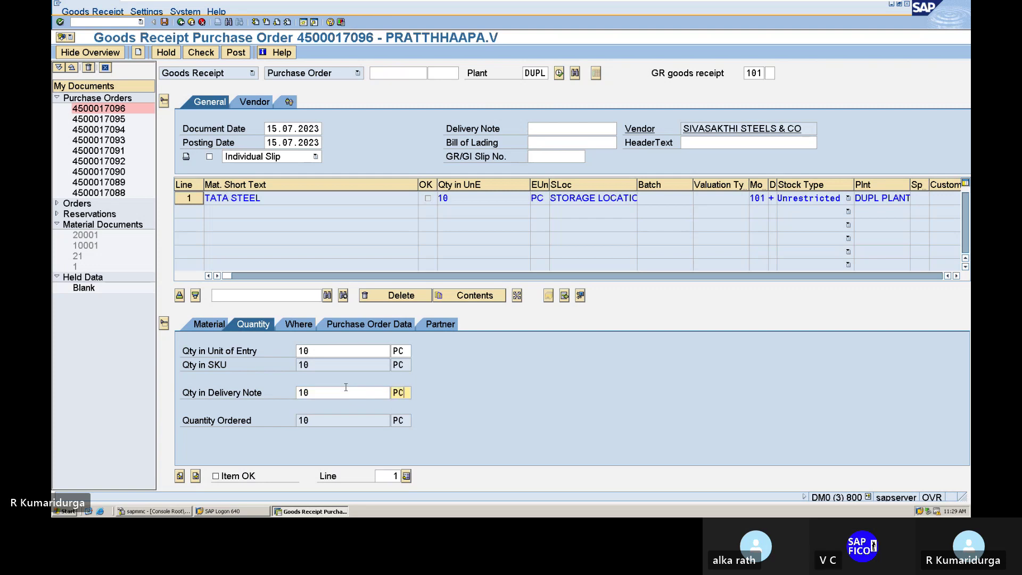
pyautogui.click(216, 476)
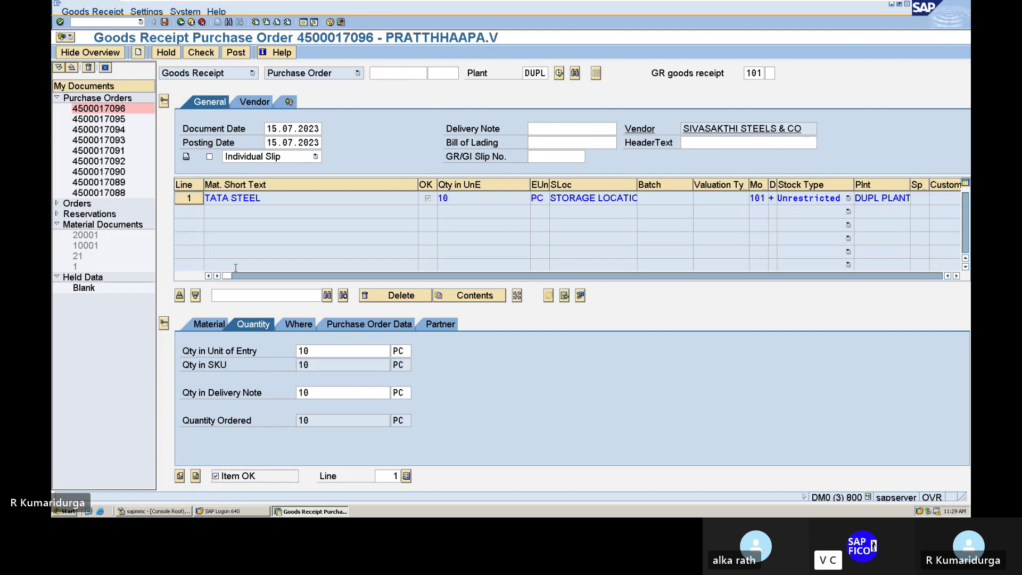
pyautogui.click(198, 56)
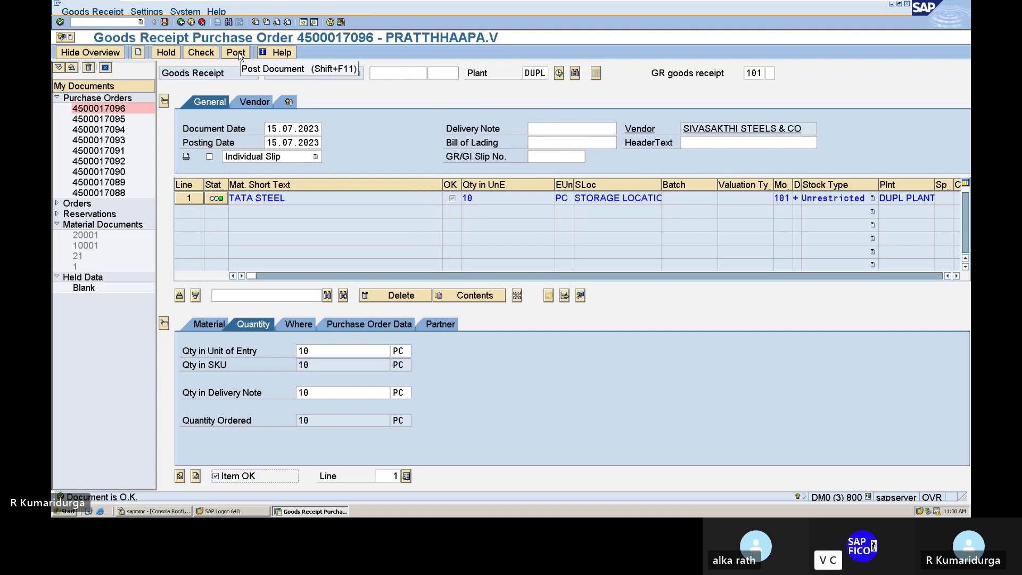
# - Post the goods receipt, then close the log reporting missing number range interval 50
pyautogui.click(239, 54)
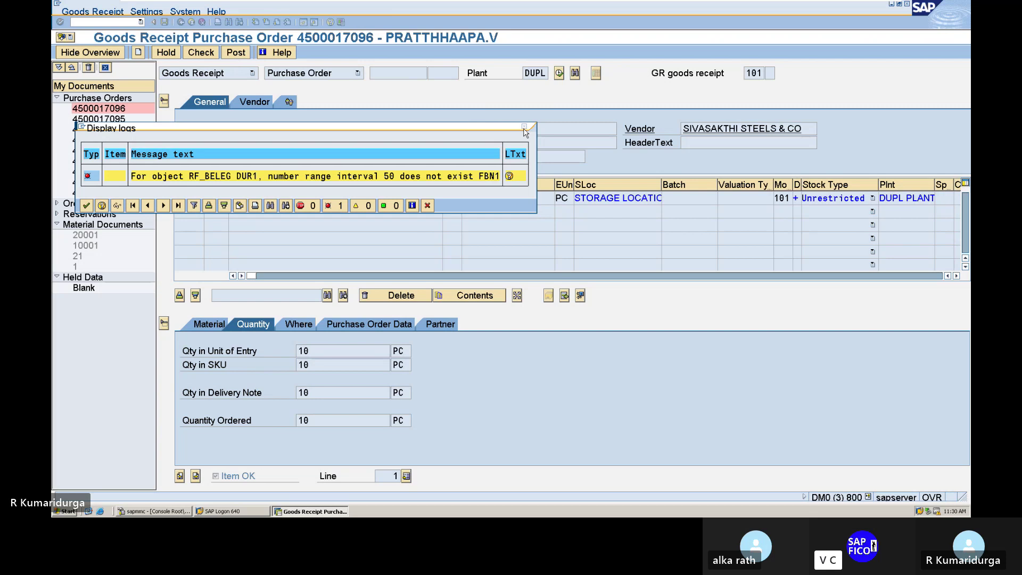
pyautogui.click(524, 127)
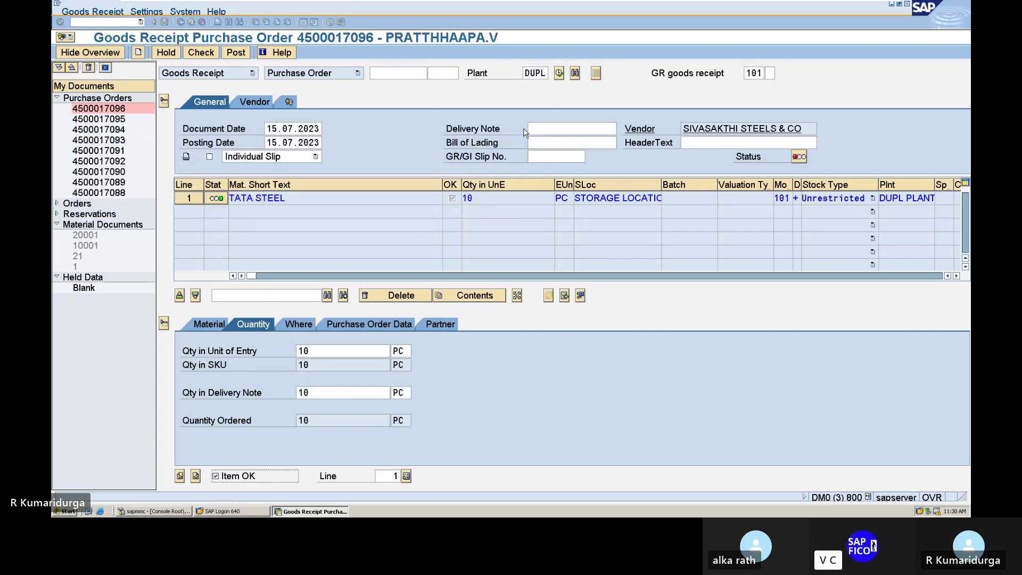
# - Open the accounting document number range intervals for company code DUR1 via FBN1
pyautogui.click(106, 19)
pyautogui.write('/NFBN1')
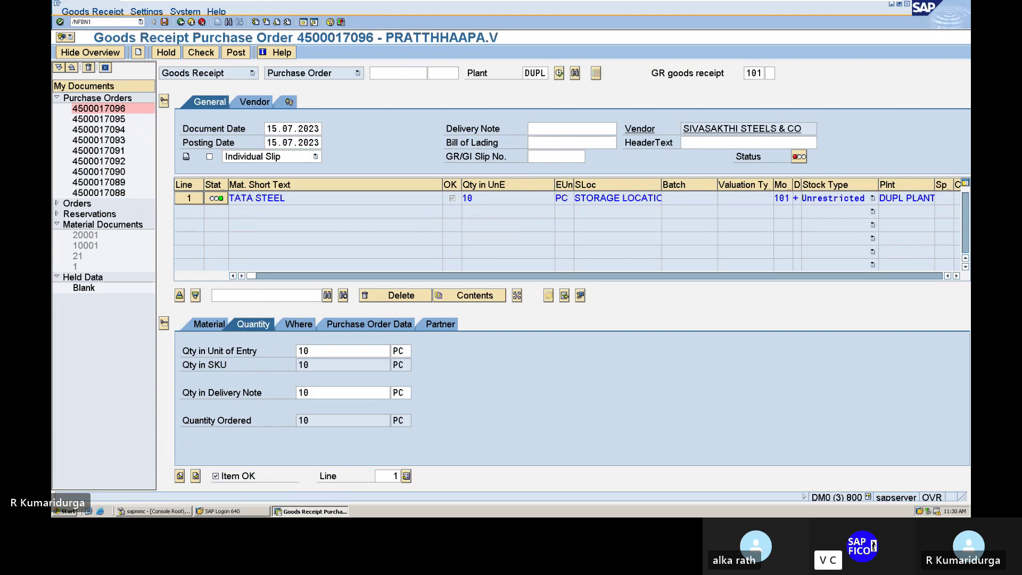
pyautogui.press('Return')
pyautogui.write('D')
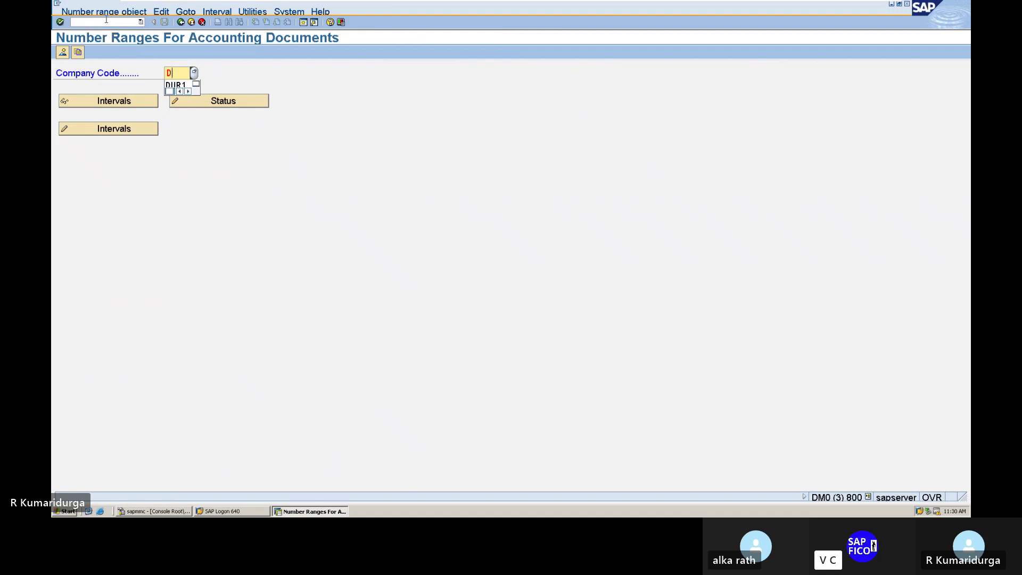
pyautogui.write('UR1')
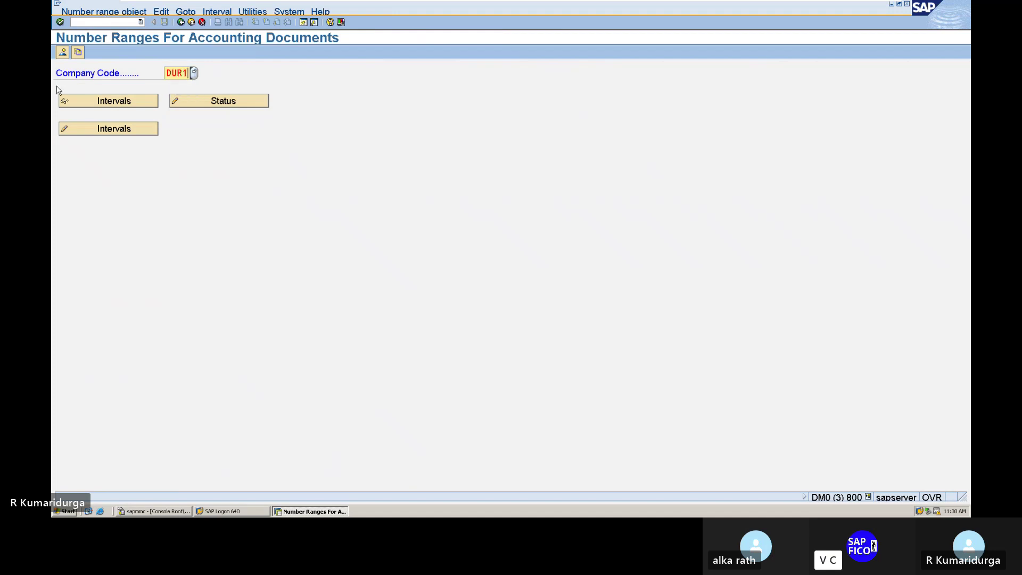
pyautogui.click(93, 134)
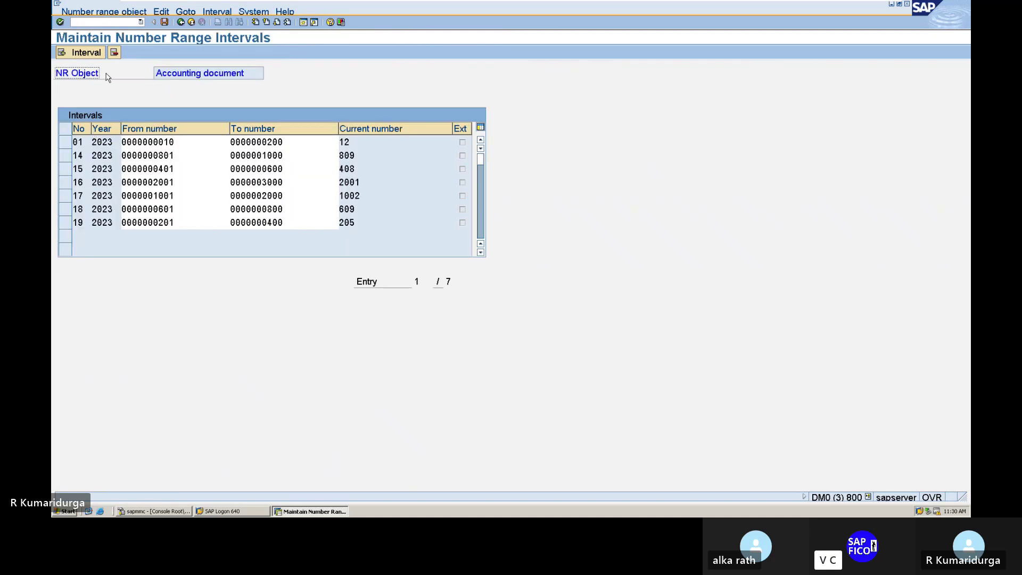
# - Add interval 50 for year 2023 covering 3001–4000 and save it
pyautogui.click(97, 55)
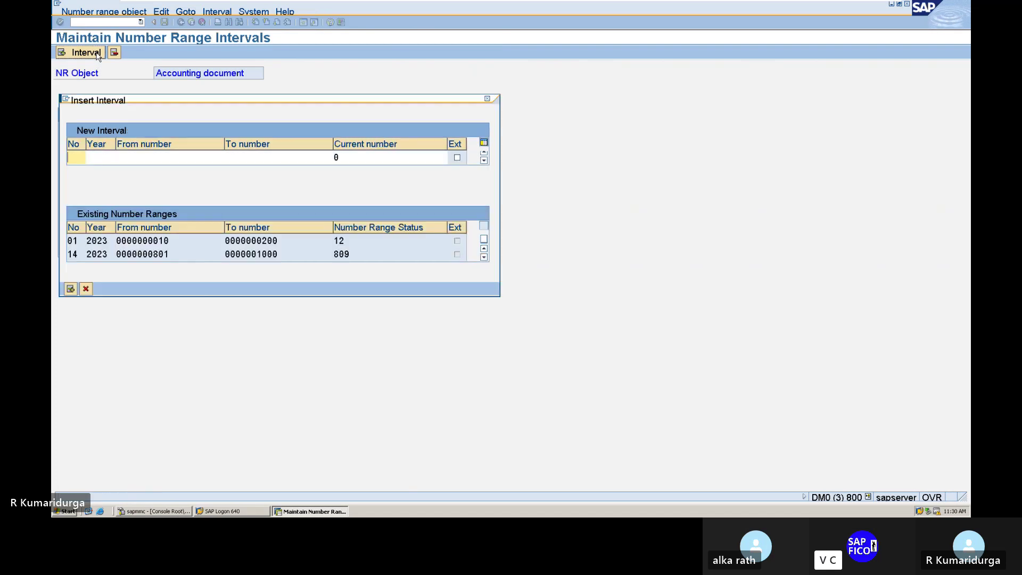
pyautogui.write('50')
pyautogui.press('Tab')
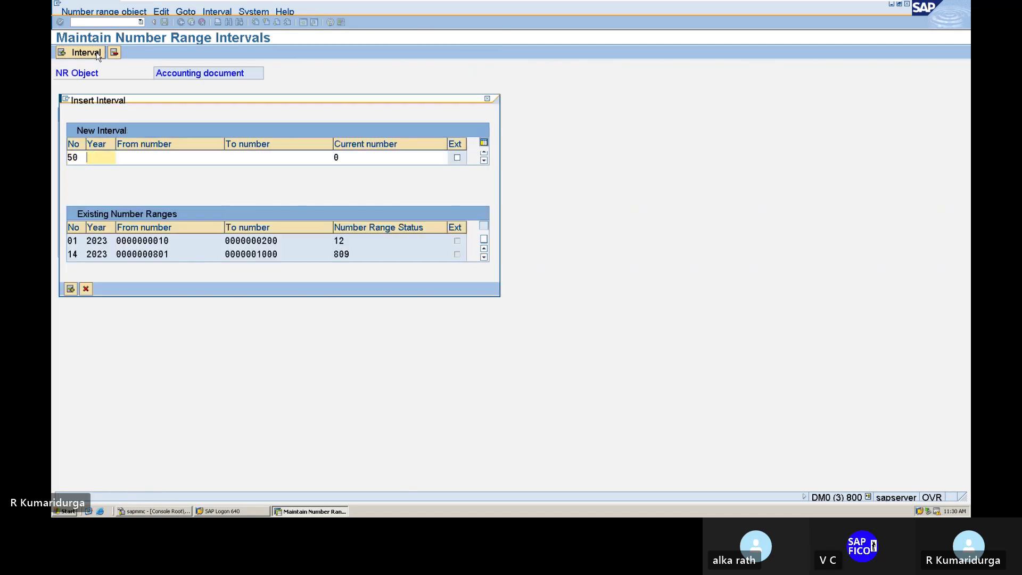
pyautogui.write('2023')
pyautogui.press('Tab')
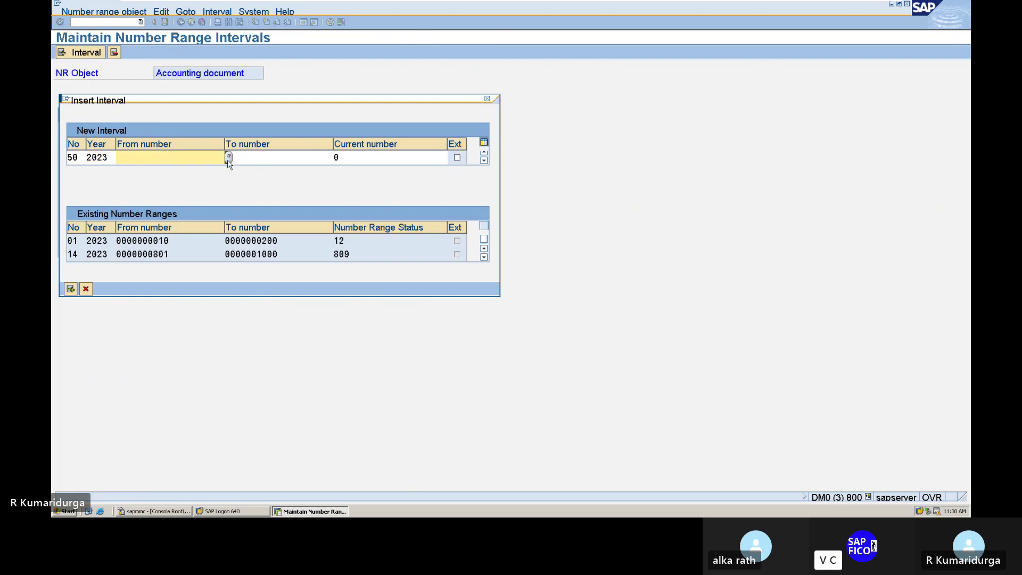
pyautogui.click(229, 157)
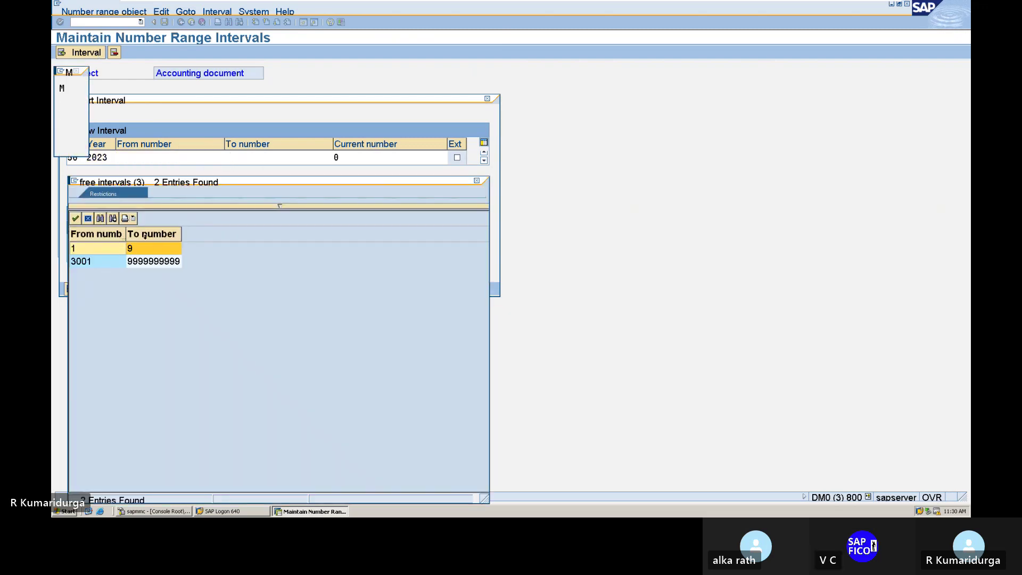
pyautogui.doubleClick(139, 262)
pyautogui.press('Tab')
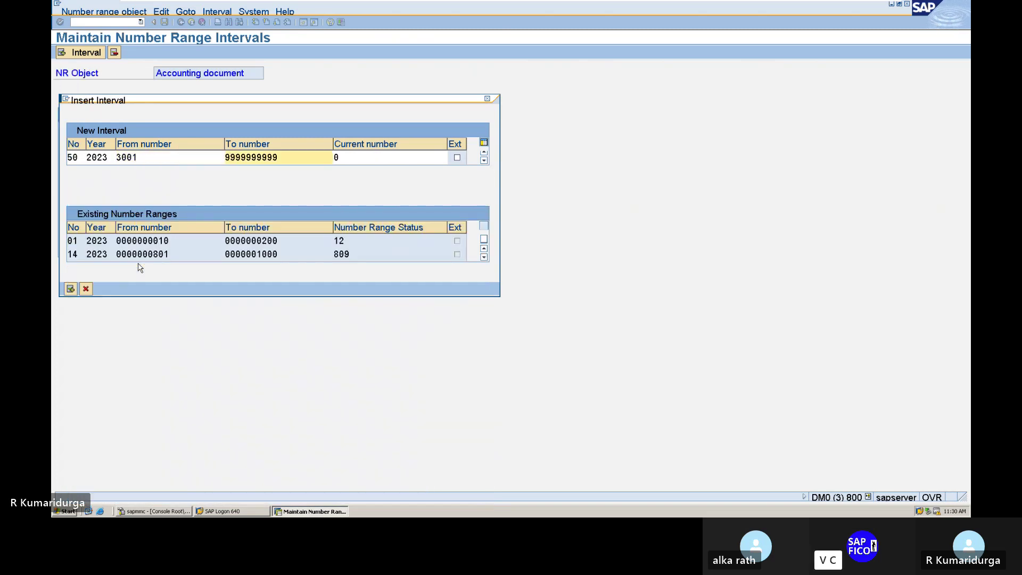
pyautogui.write('5000')
pyautogui.press('Delete')
pyautogui.press('Delete')
pyautogui.press('Delete')
pyautogui.press('Delete')
pyautogui.press('Delete')
pyautogui.press('Delete')
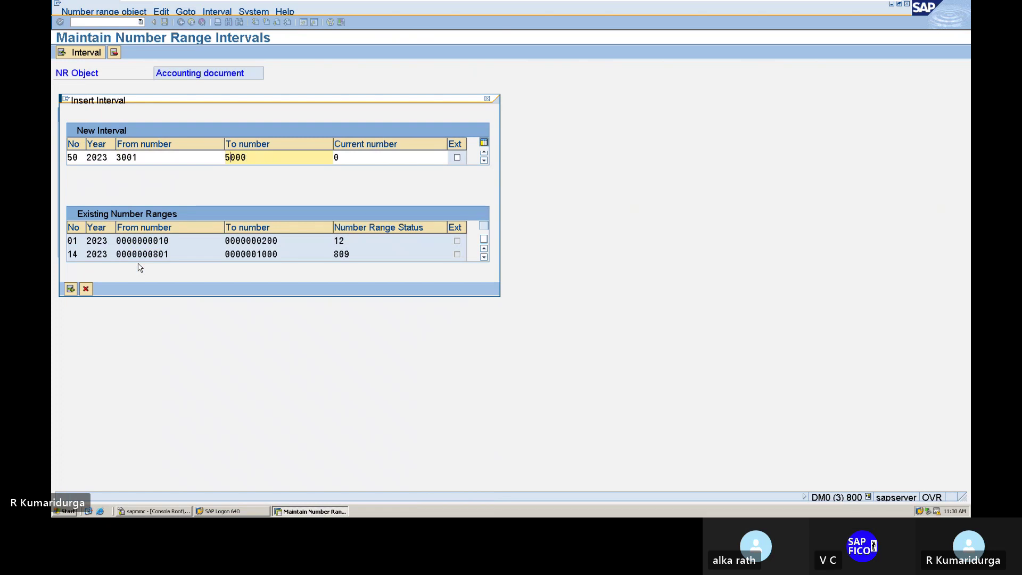
pyautogui.press('Home')
pyautogui.write('4')
pyautogui.press('Return')
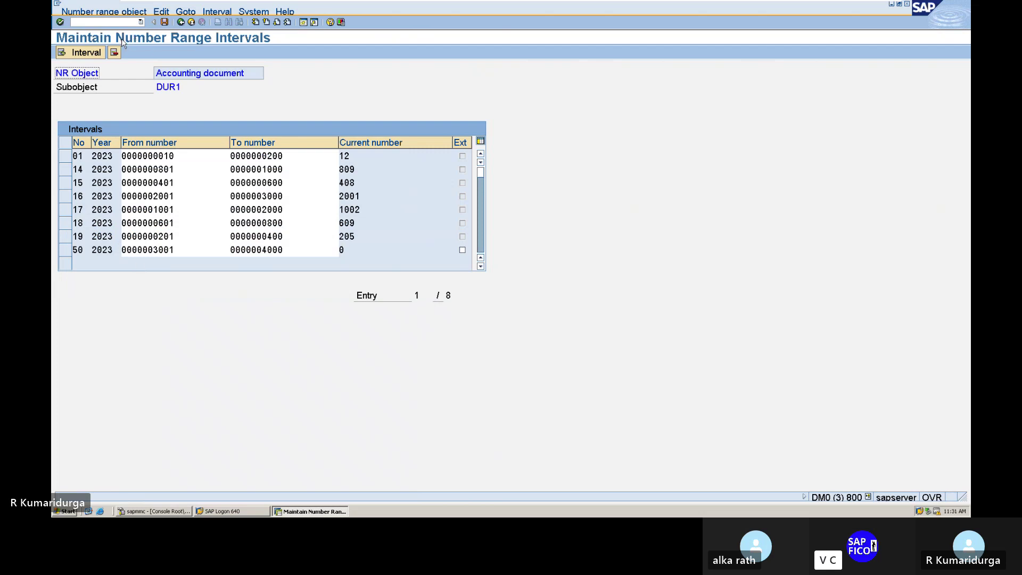
pyautogui.click(165, 22)
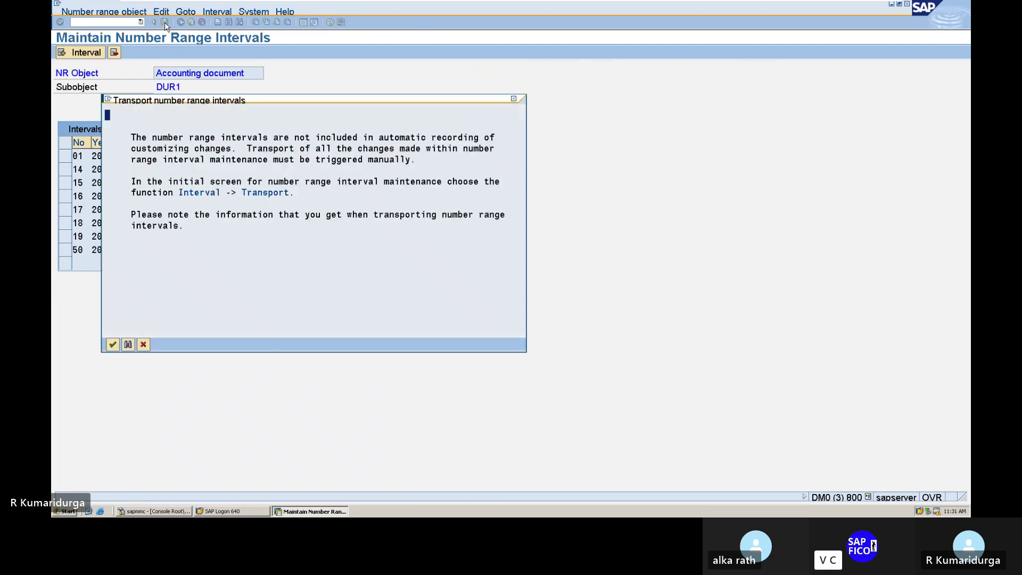
pyautogui.press('Return')
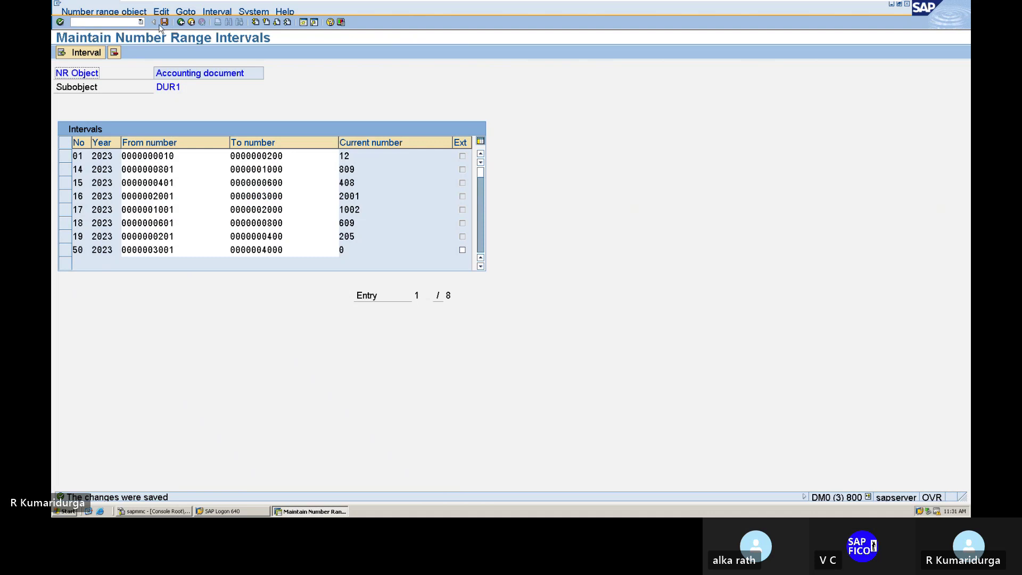
# - Open the FI document types overview with transaction OBA7
pyautogui.click(93, 22)
pyautogui.write('/')
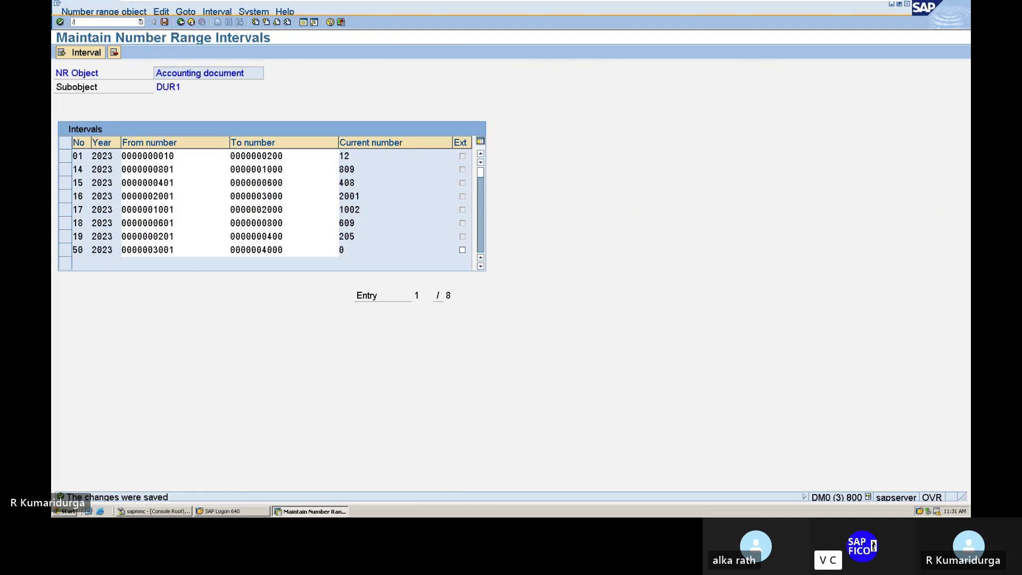
pyautogui.write('NMIGO')
pyautogui.press('BackSpace')
pyautogui.press('BackSpace')
pyautogui.press('BackSpace')
pyautogui.press('BackSpace')
pyautogui.write('OBA')
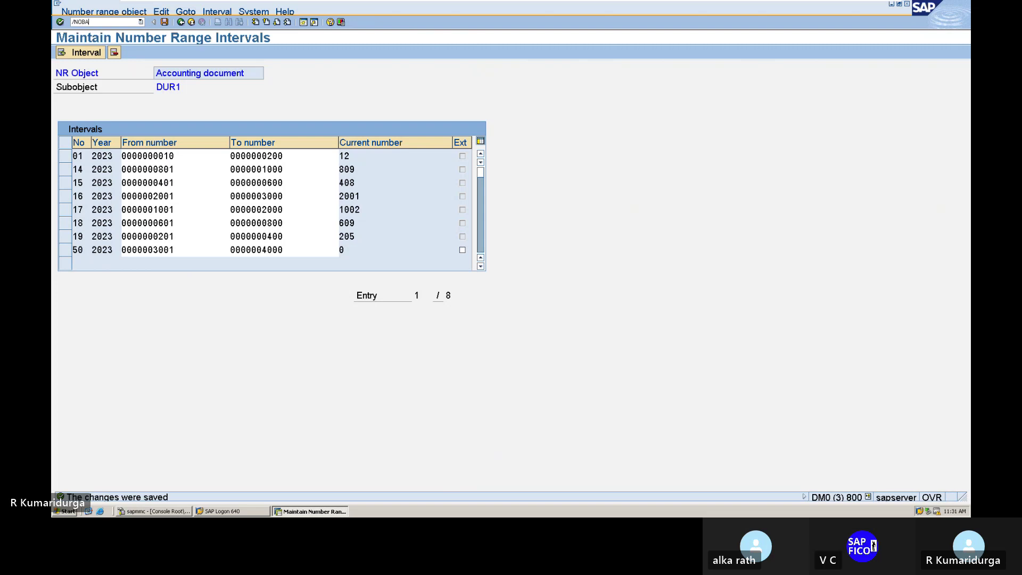
pyautogui.write('7')
pyautogui.press('Return')
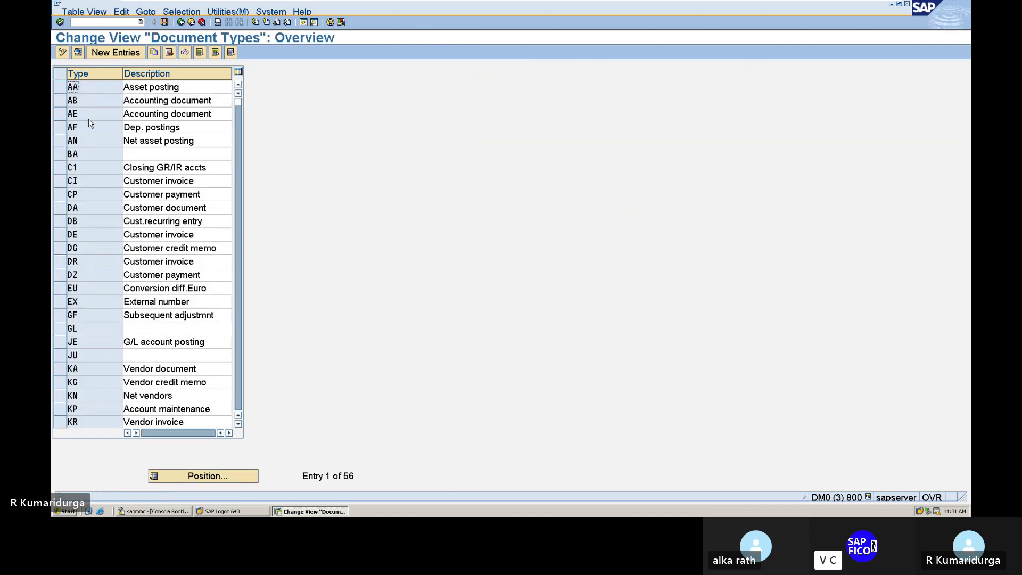
# - Inspect document types RV and RE, then open WE Goods receipt showing number range 50
pyautogui.scroll(-6, 63, 277)
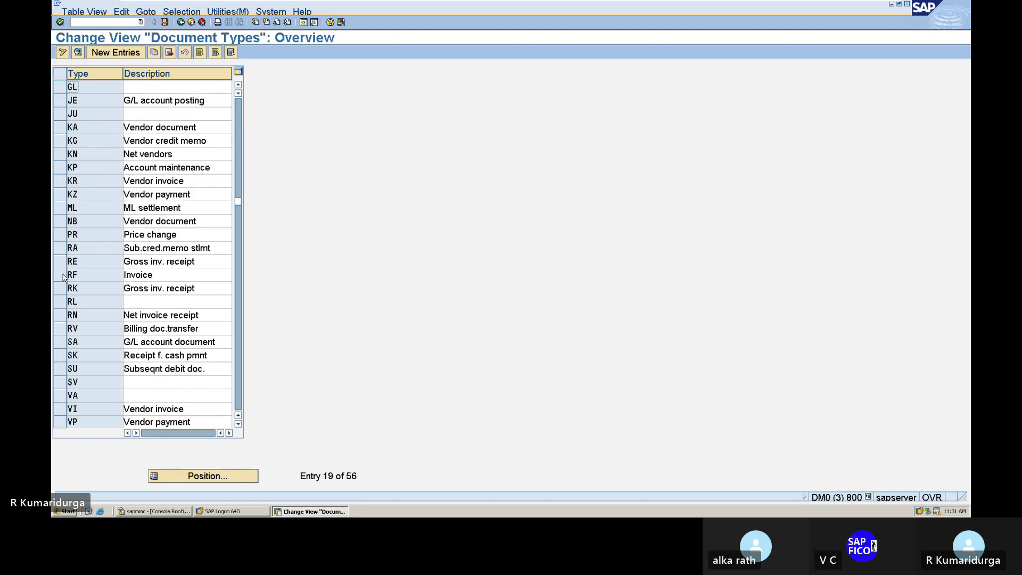
pyautogui.scroll(-2, 135, 303)
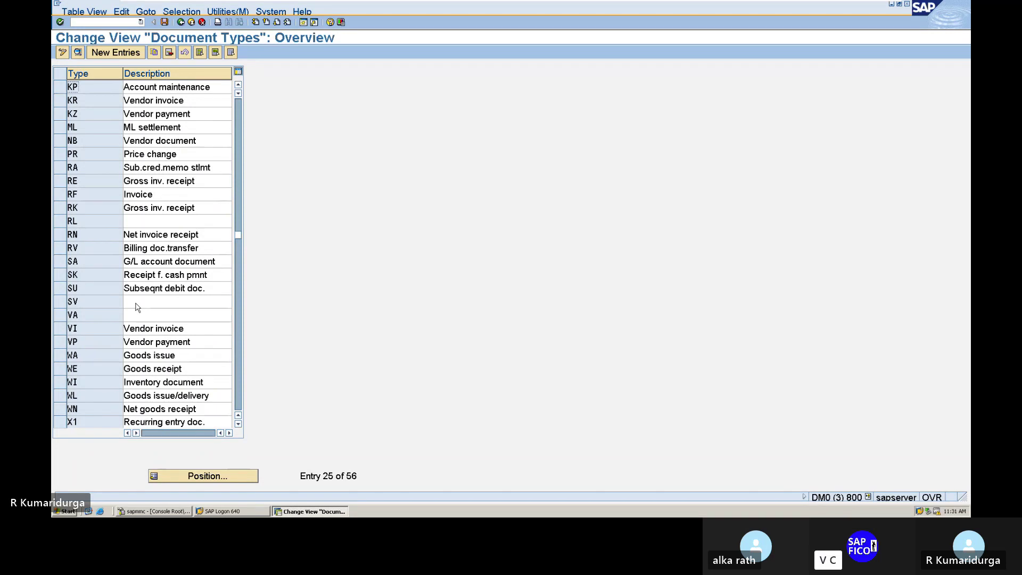
pyautogui.doubleClick(92, 244)
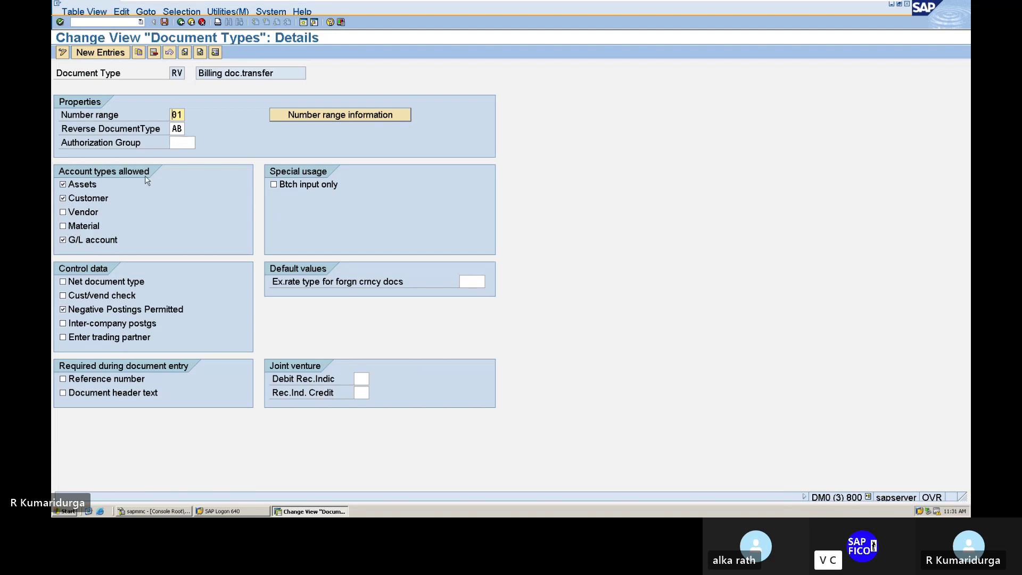
pyautogui.click(181, 23)
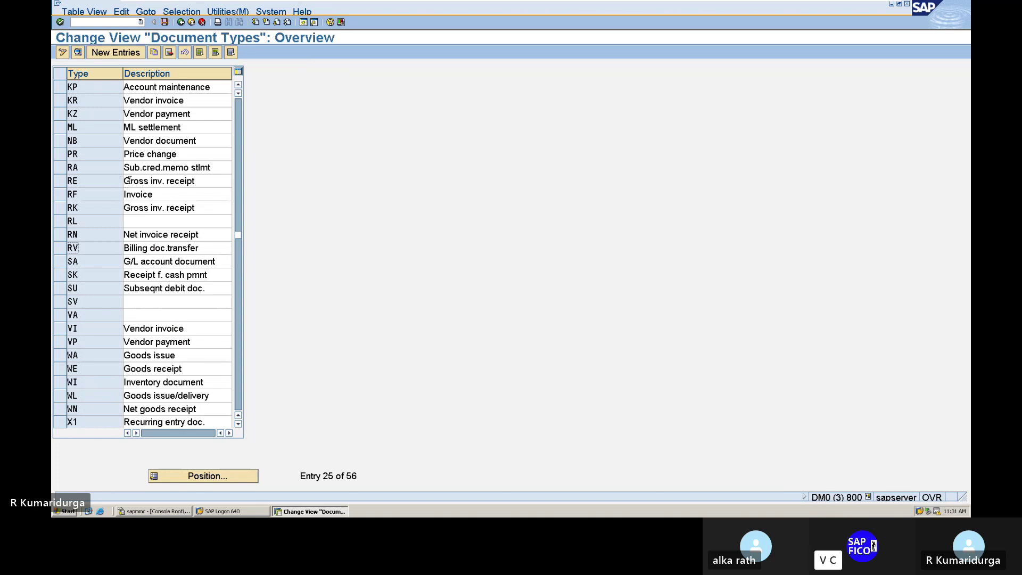
pyautogui.doubleClick(130, 181)
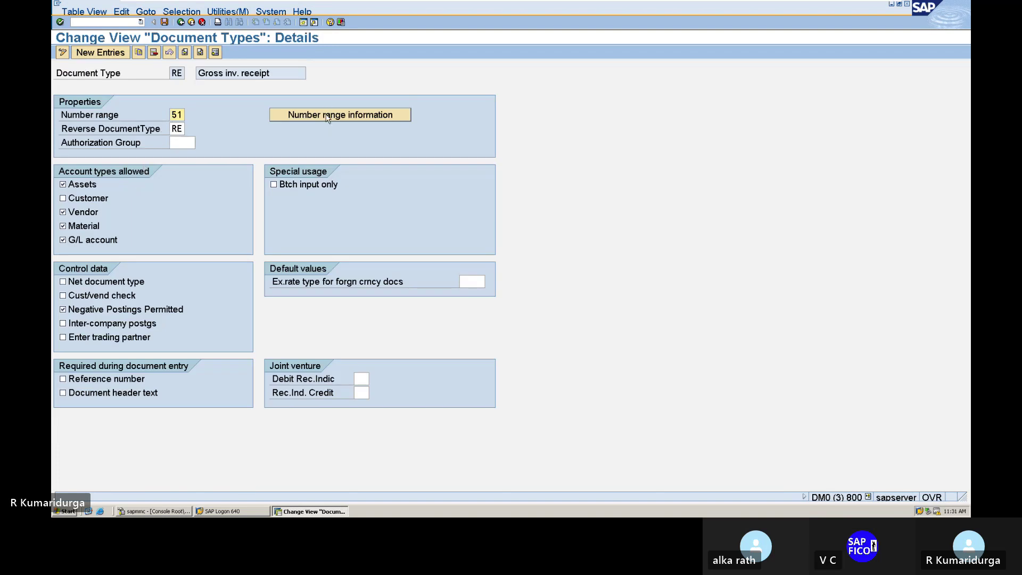
pyautogui.click(180, 23)
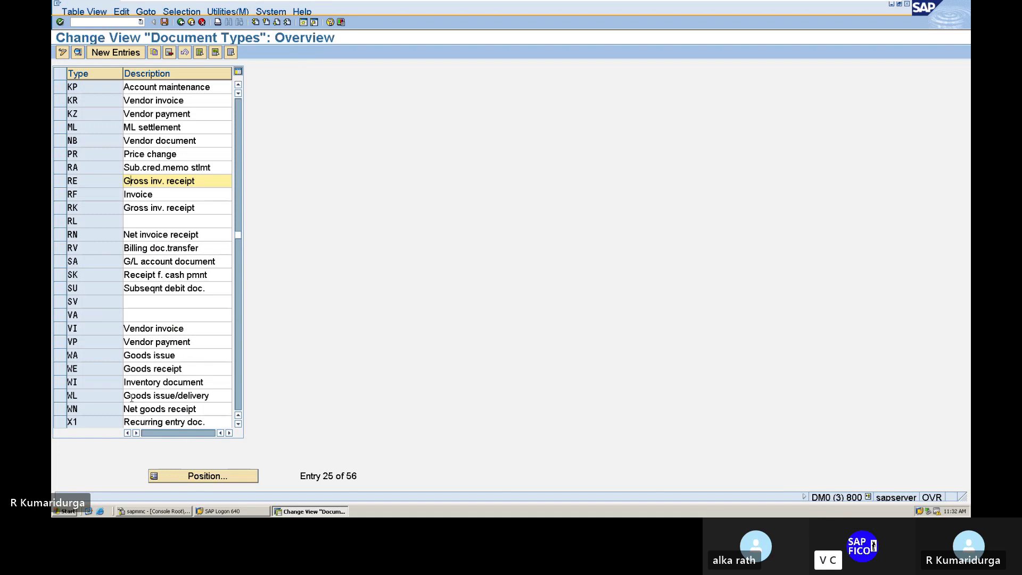
pyautogui.doubleClick(166, 368)
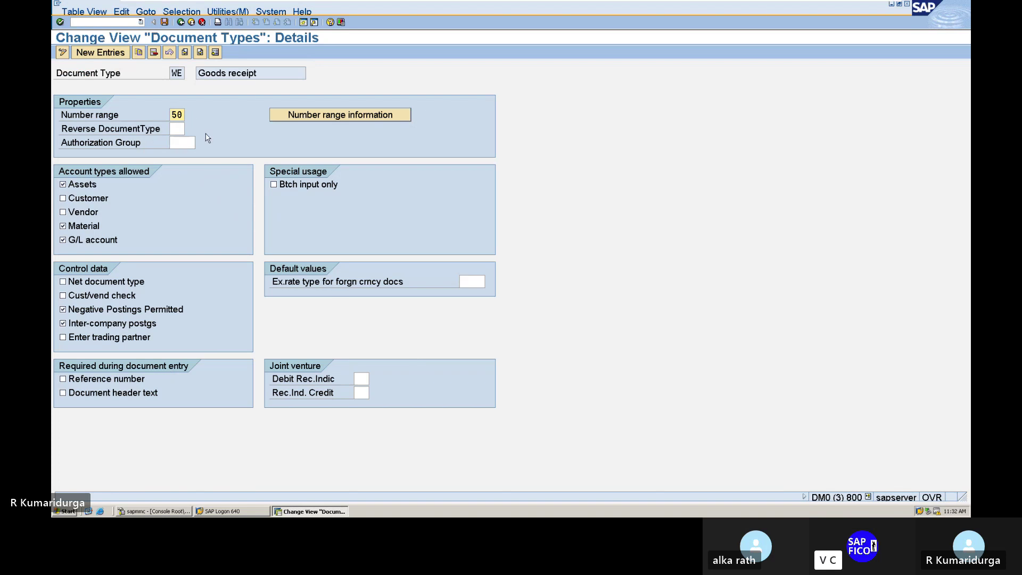
# - Review company code DUR1's accounting document number range intervals, including interval 50 (3001–4000)
pyautogui.click(288, 116)
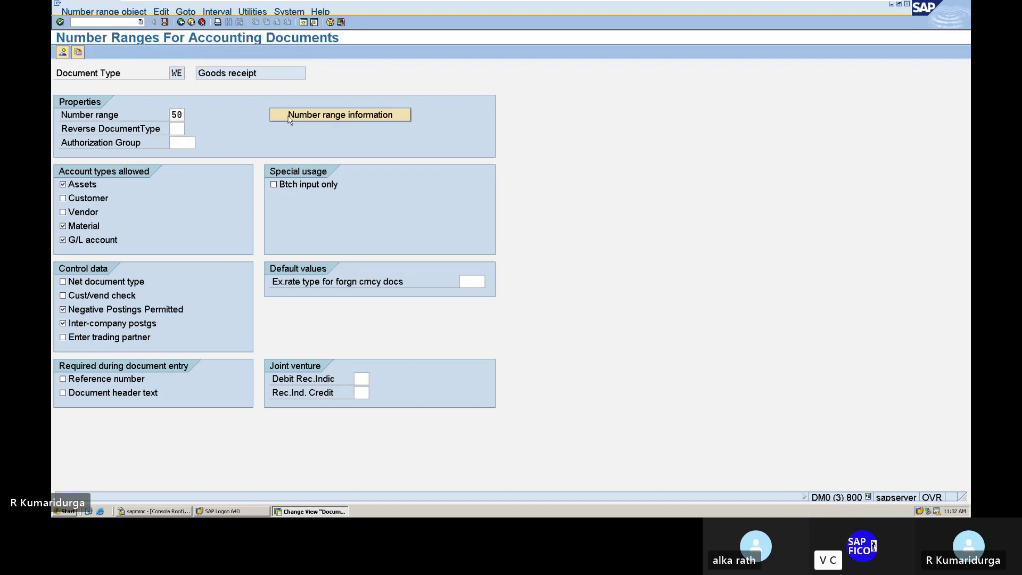
pyautogui.write('DUR1')
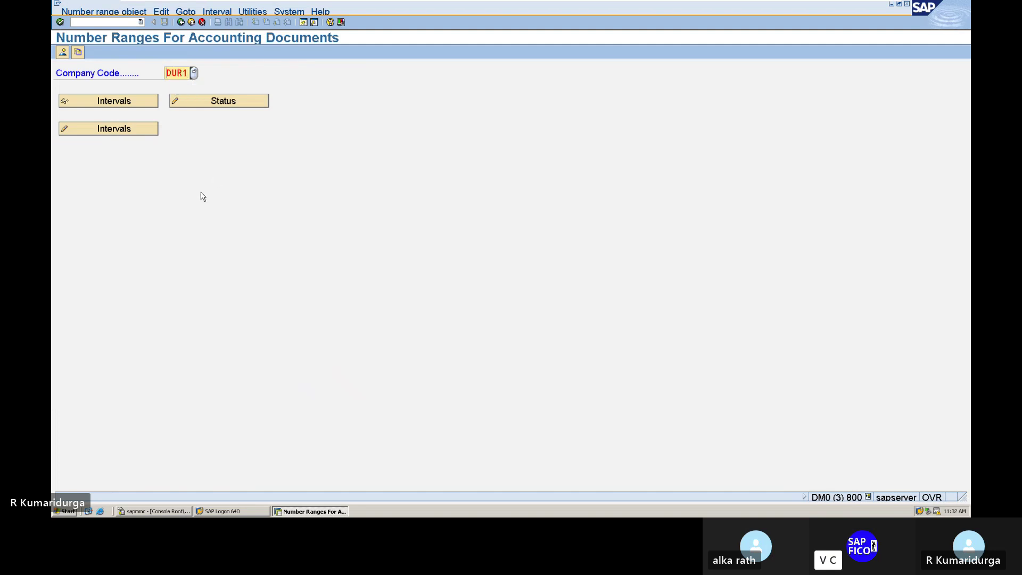
pyautogui.click(149, 130)
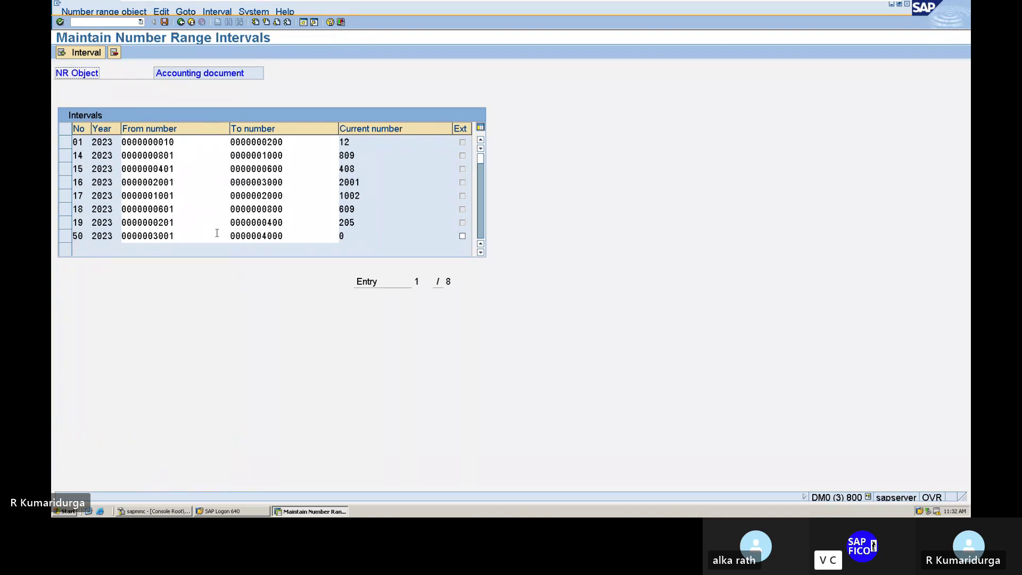
# - Start the goods receipt transaction with /NMIGO
pyautogui.click(100, 22)
pyautogui.write('/NMIGO')
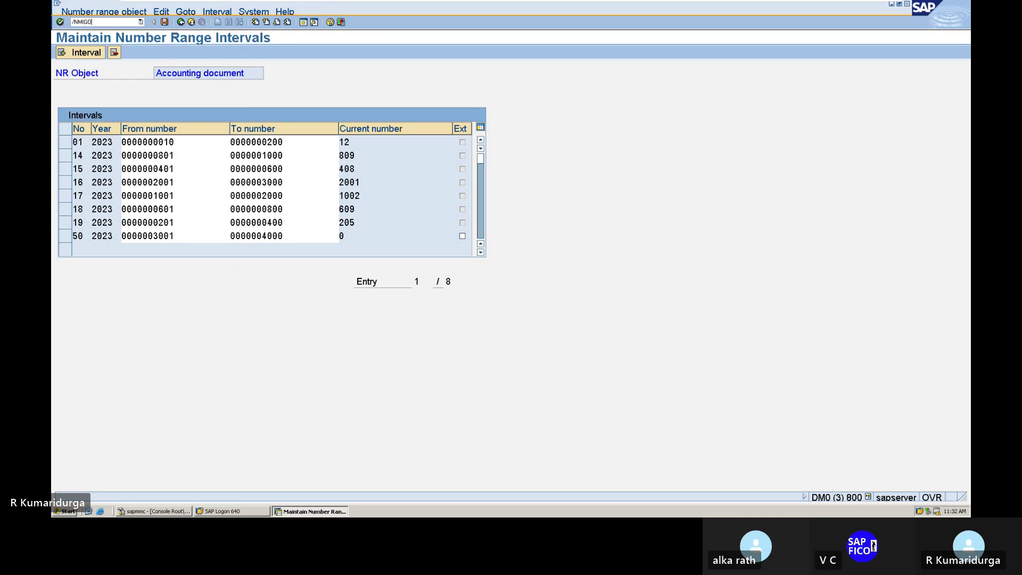
pyautogui.press('Return')
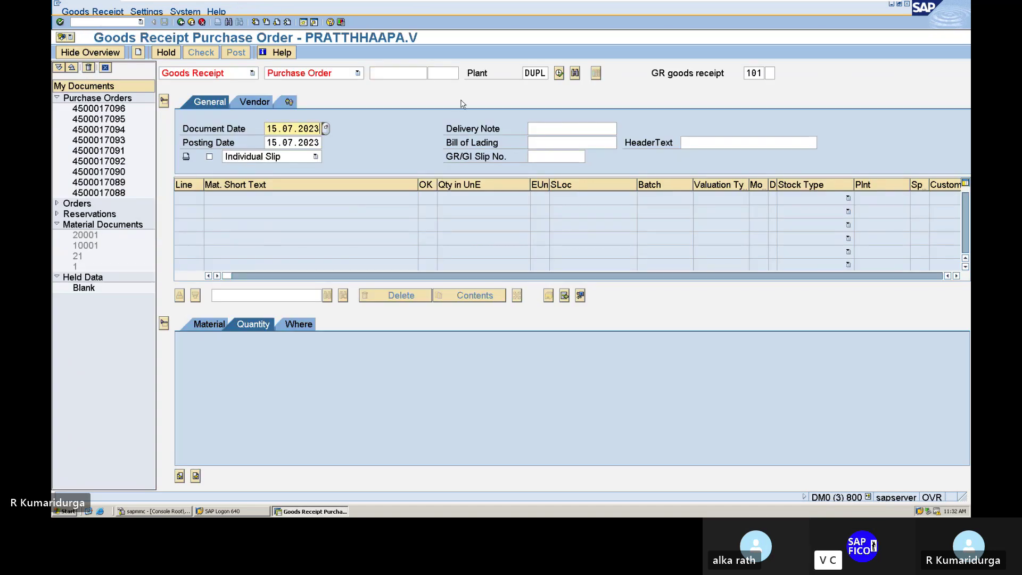
pyautogui.click(418, 74)
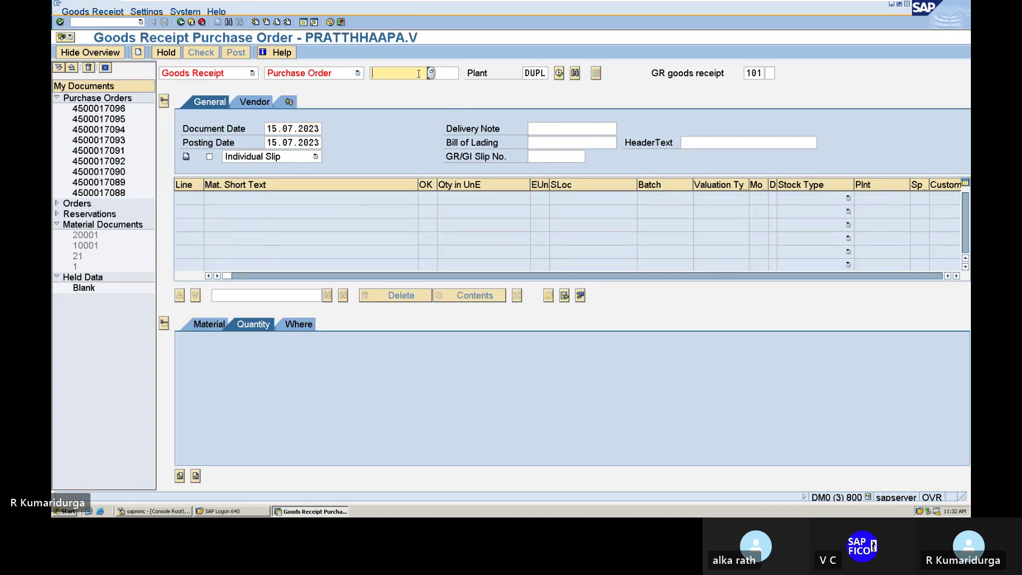
pyautogui.press('Return')
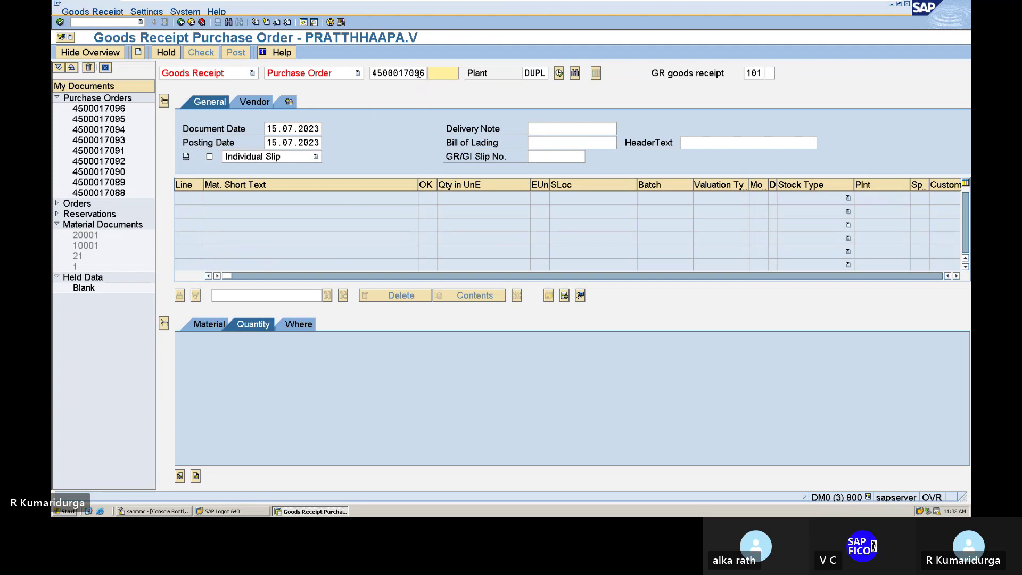
pyautogui.press('Return')
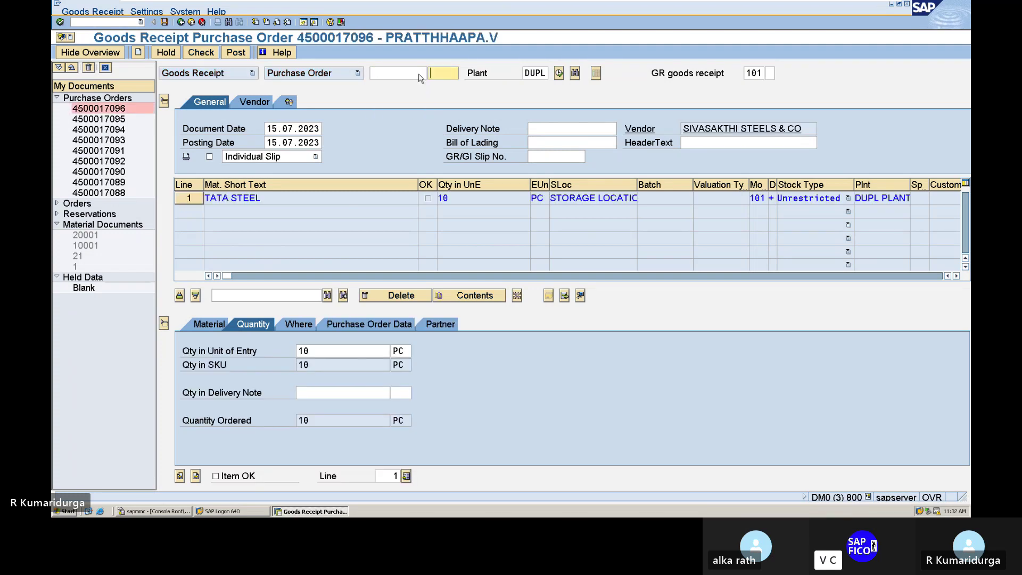
# - Set delivery note quantity to 10 PC, mark TATA STEEL item OK, then check and post
pyautogui.click(325, 392)
pyautogui.write('10')
pyautogui.press('Tab')
pyautogui.write('PC')
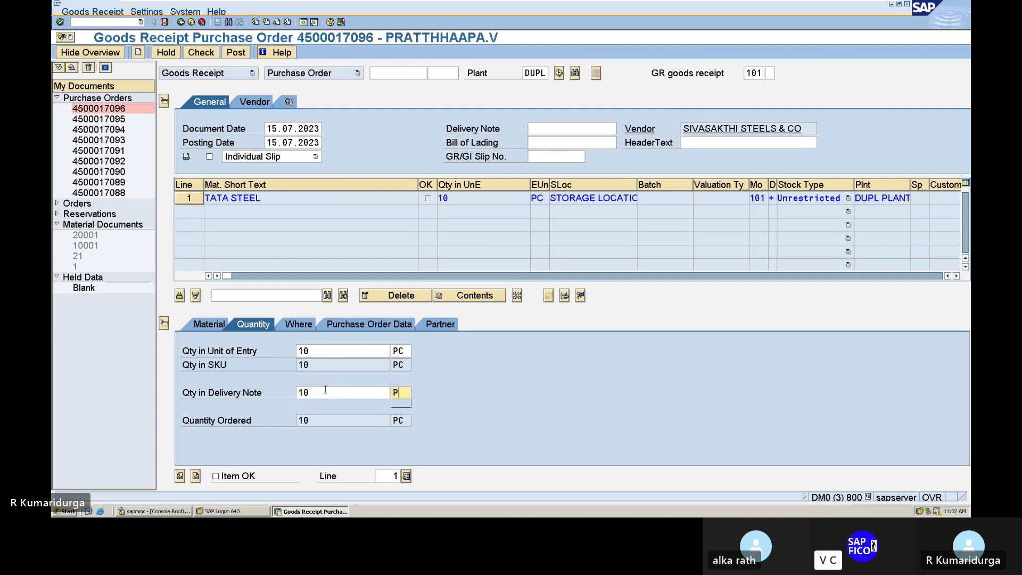
pyautogui.click(215, 476)
pyautogui.click(209, 52)
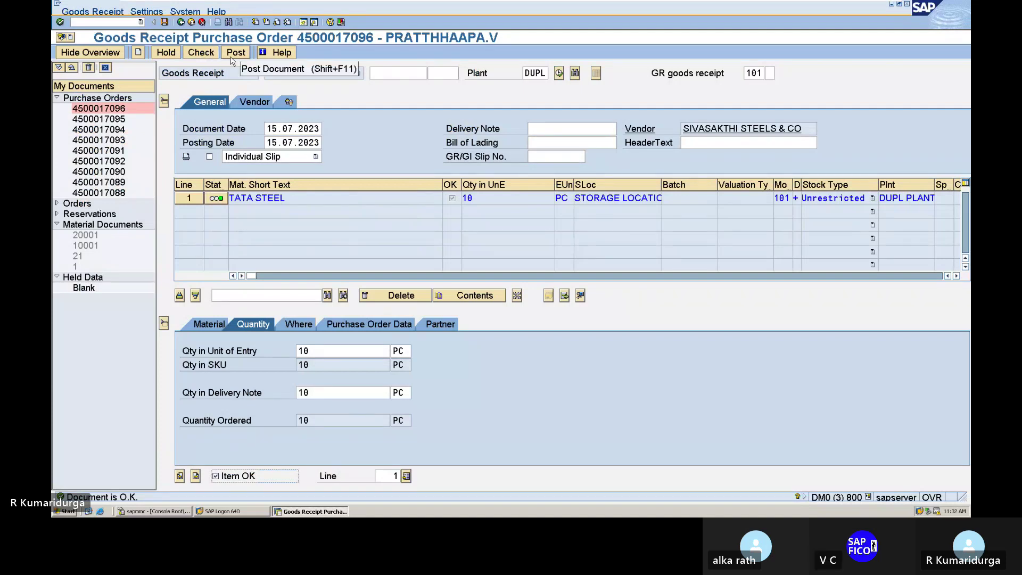
pyautogui.click(232, 61)
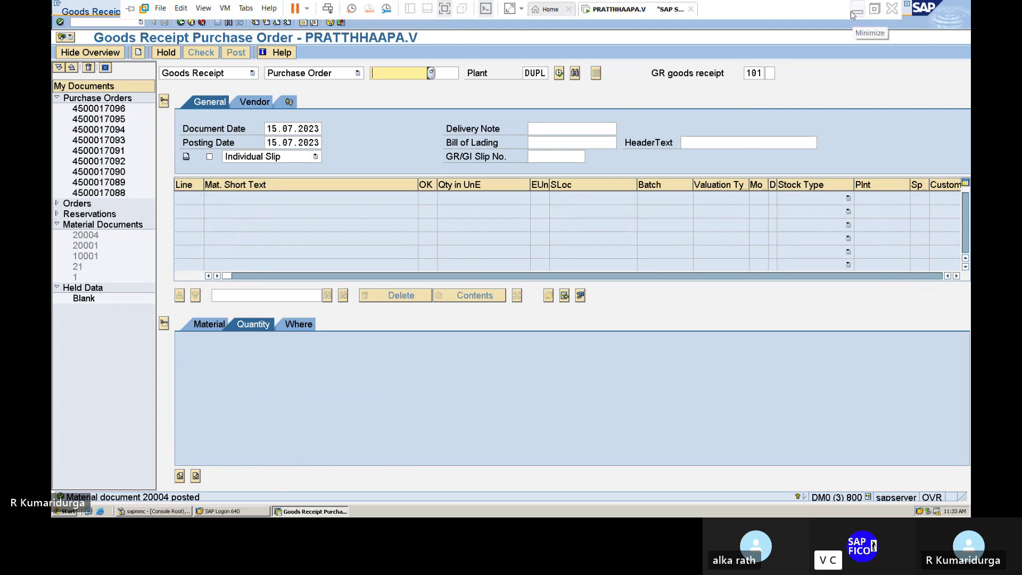
# - Record '---20004' after MIGO on line 26 of the Word checklist
pyautogui.click(852, 14)
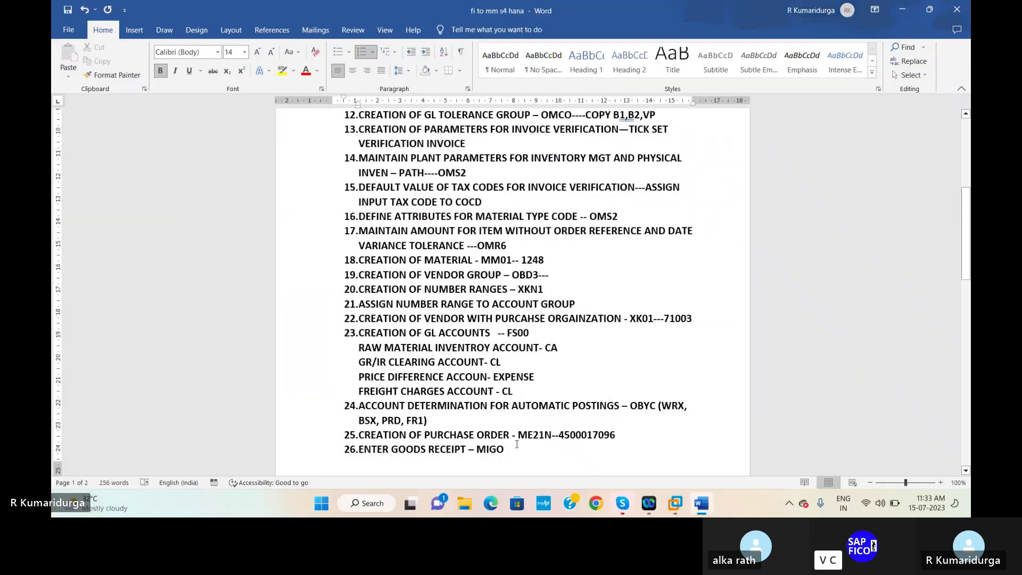
pyautogui.write('---200')
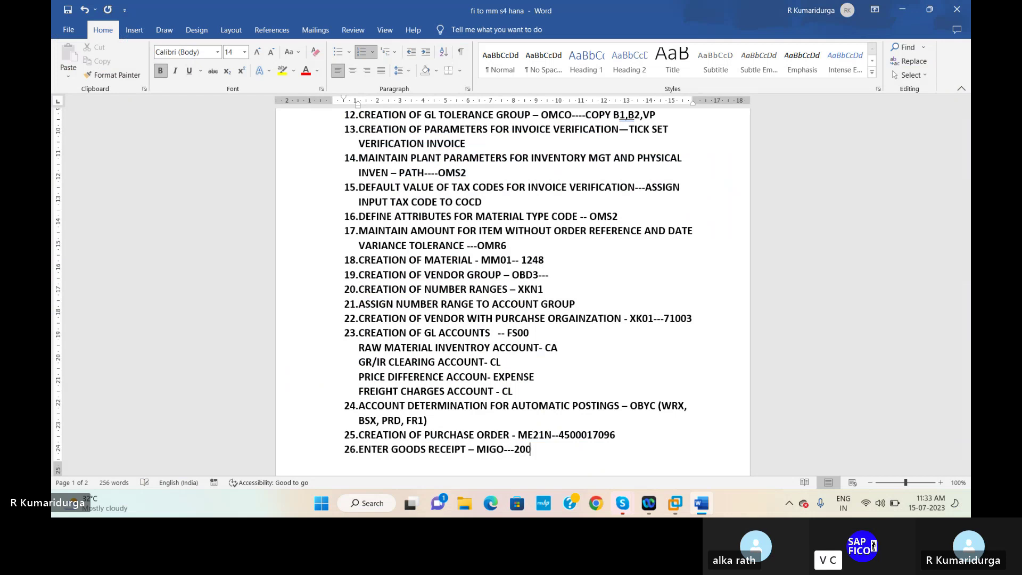
pyautogui.write('04')
pyautogui.scroll(-5, 490, 365)
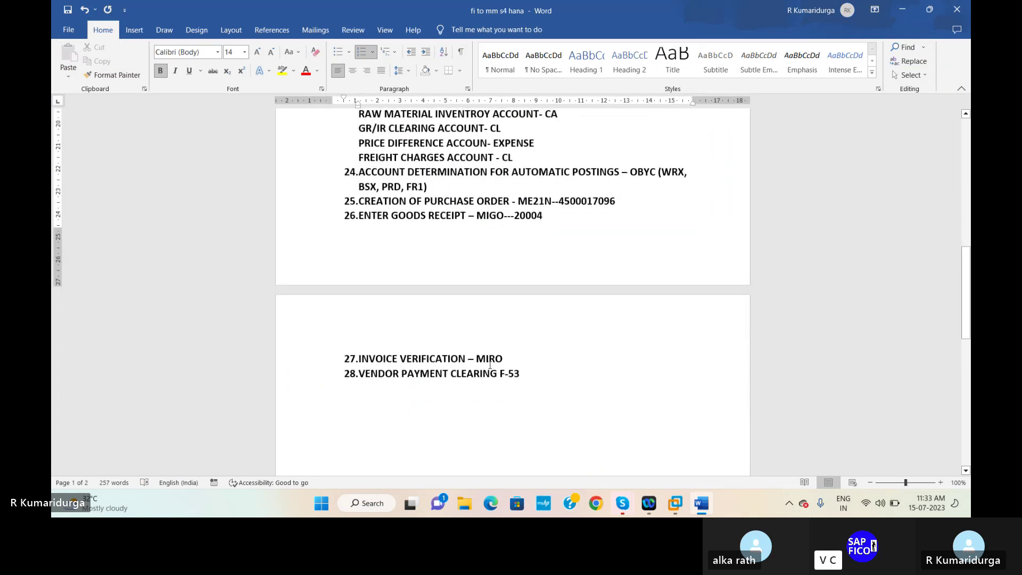
# - Place the cursor at the INVOICE VERIFICATION – MIRO step and return to SAP
pyautogui.click(513, 355)
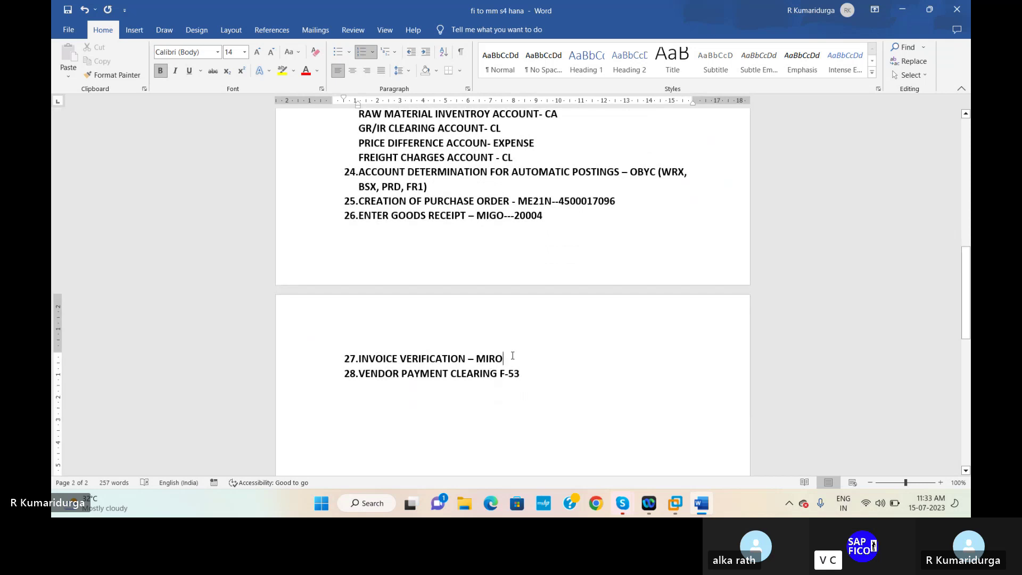
pyautogui.moveTo(675, 503)
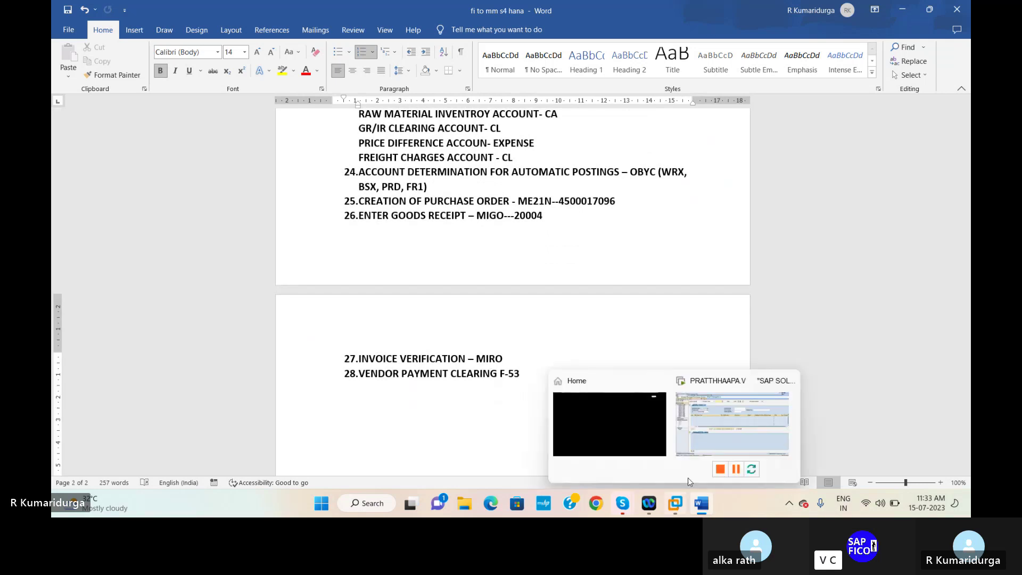
pyautogui.click(721, 435)
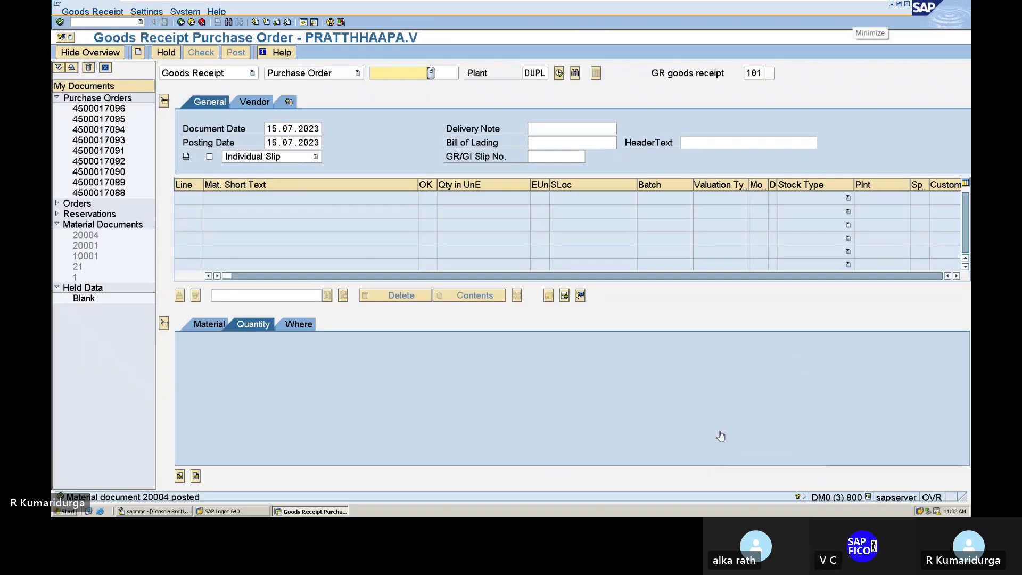
# - Launch invoice verification for incoming invoices with /NMIRO
pyautogui.click(91, 24)
pyautogui.write('/')
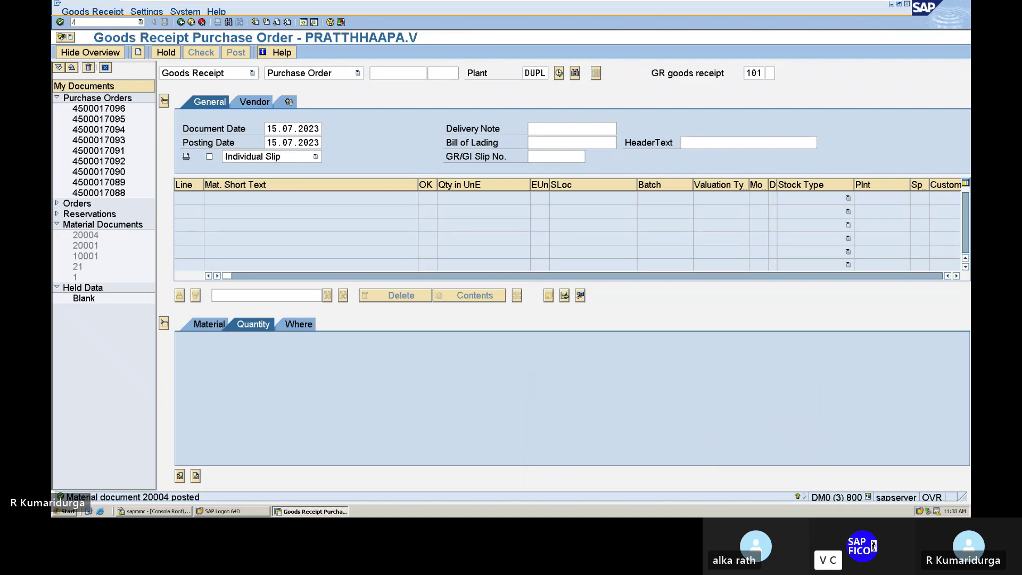
pyautogui.write('NMIRO')
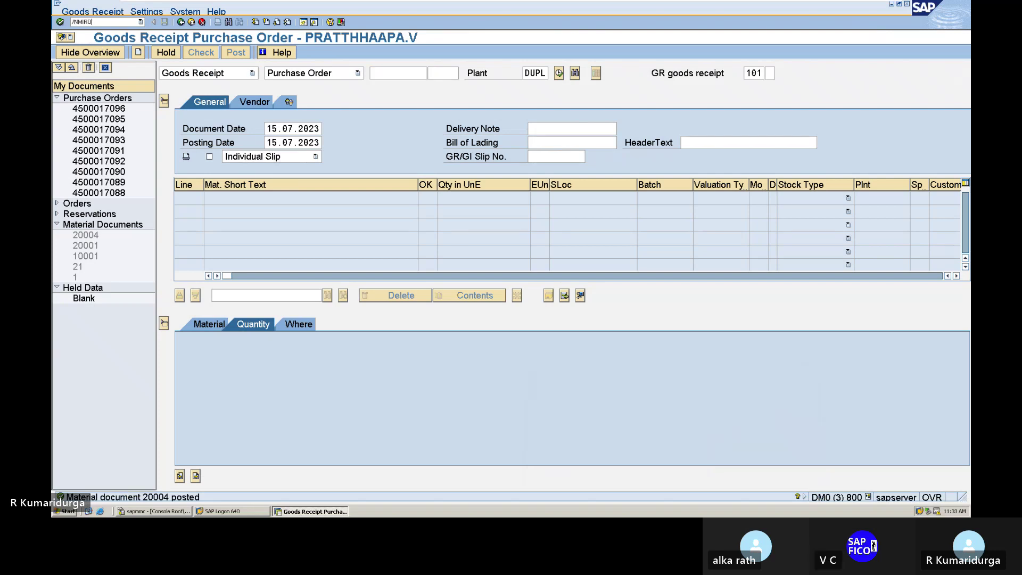
pyautogui.press('Return')
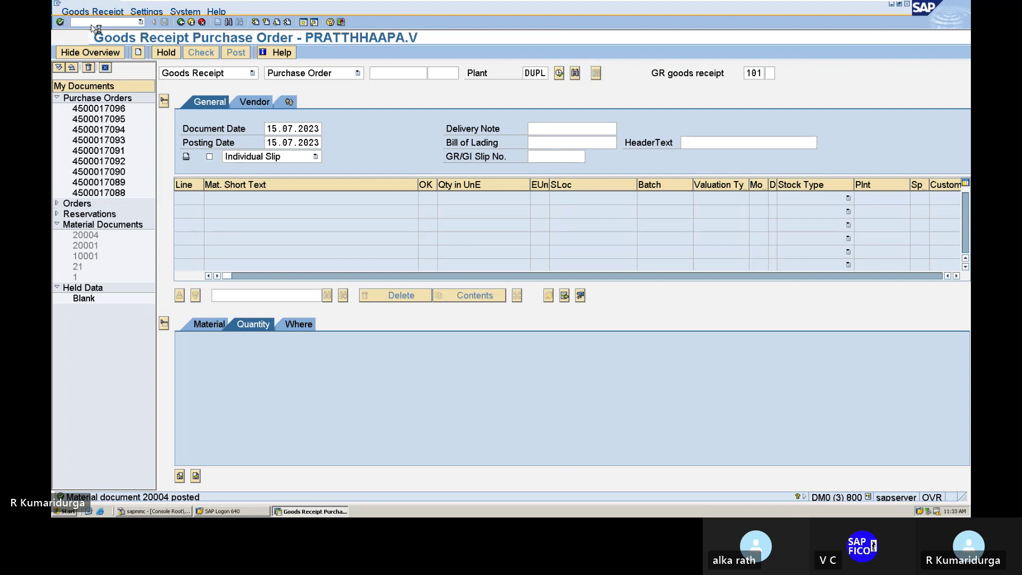
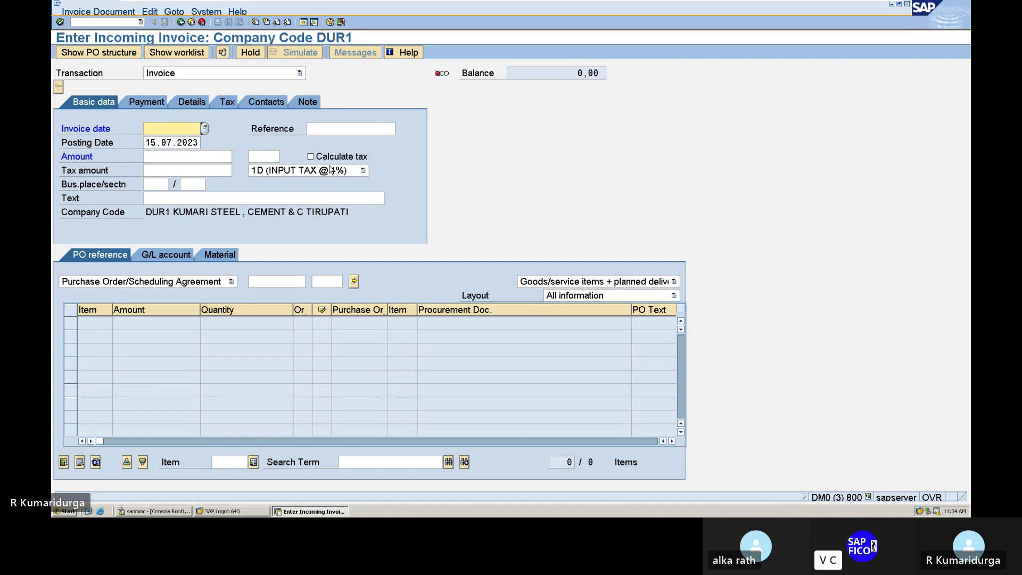
# - Enter invoice date 15.07.2023 and header text BUYING RAW MATERIAL FROM VENDOR
pyautogui.write('15.07.2023')
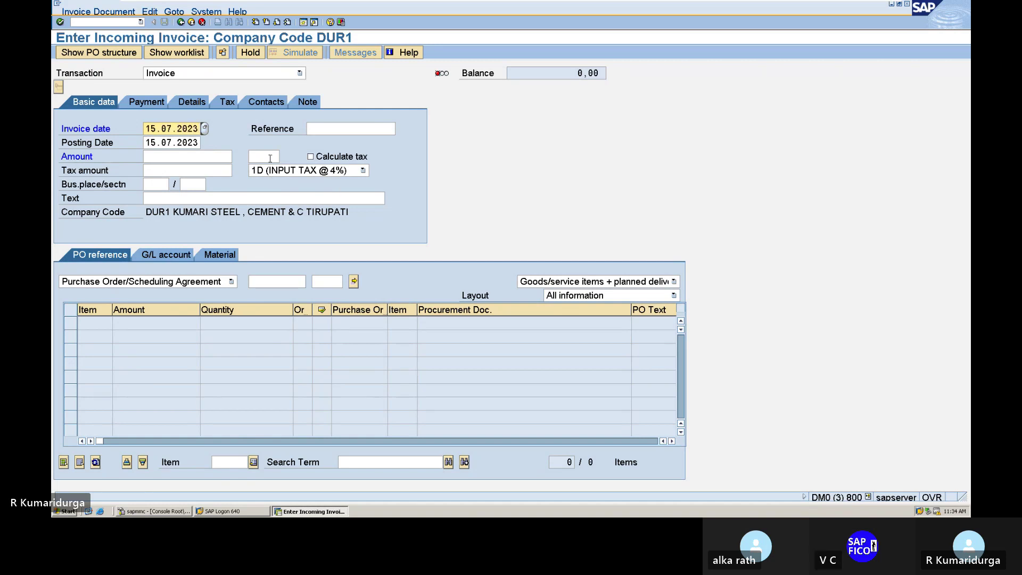
pyautogui.click(201, 156)
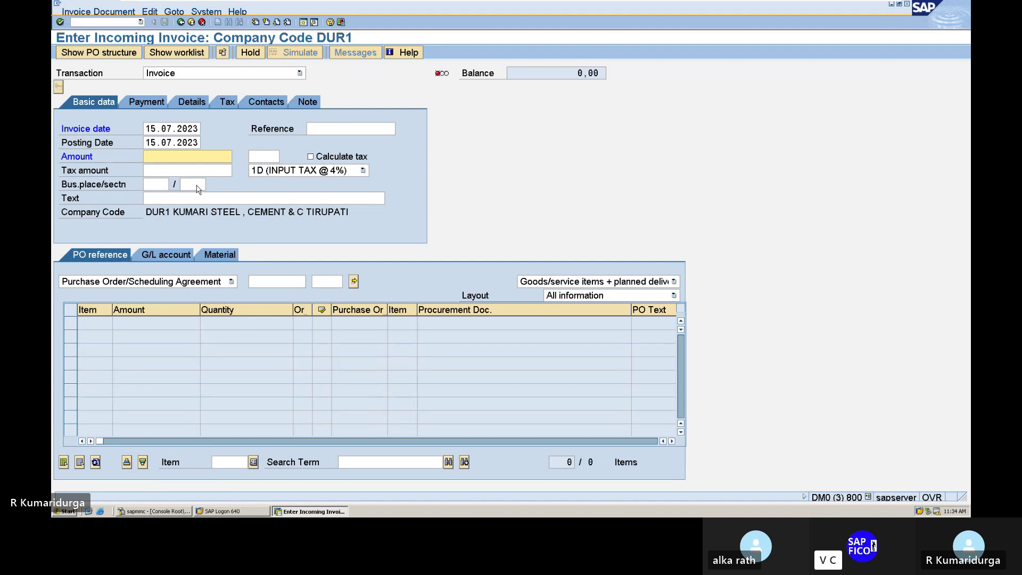
pyautogui.click(164, 197)
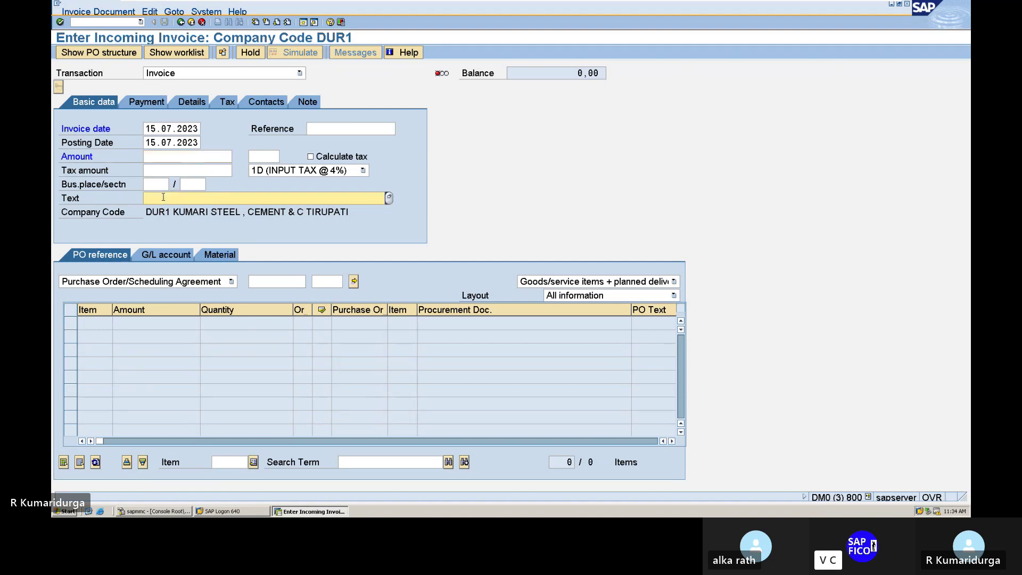
pyautogui.write('BU')
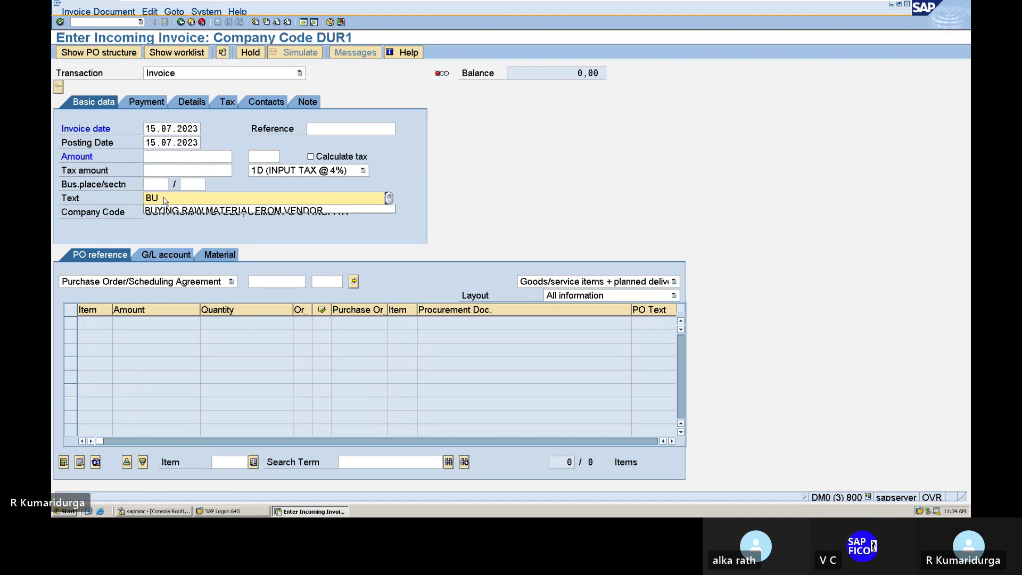
pyautogui.press('Down')
pyautogui.press('Return')
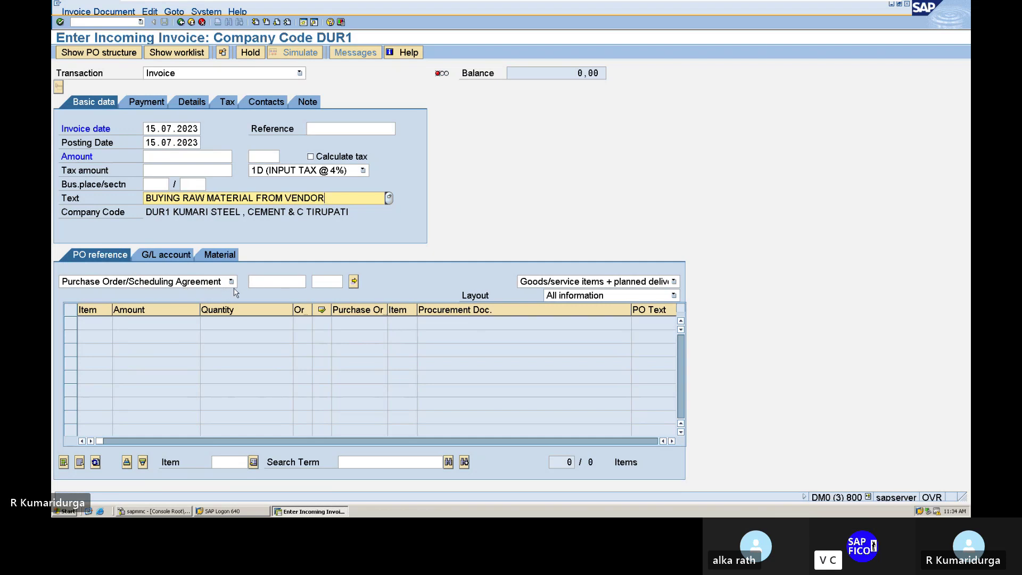
pyautogui.click(267, 283)
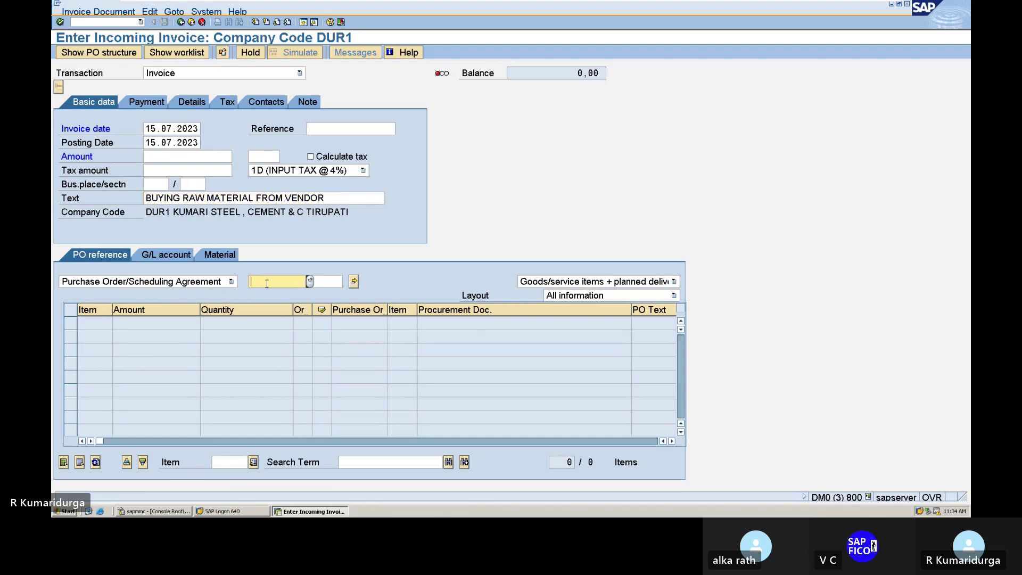
pyautogui.write('45')
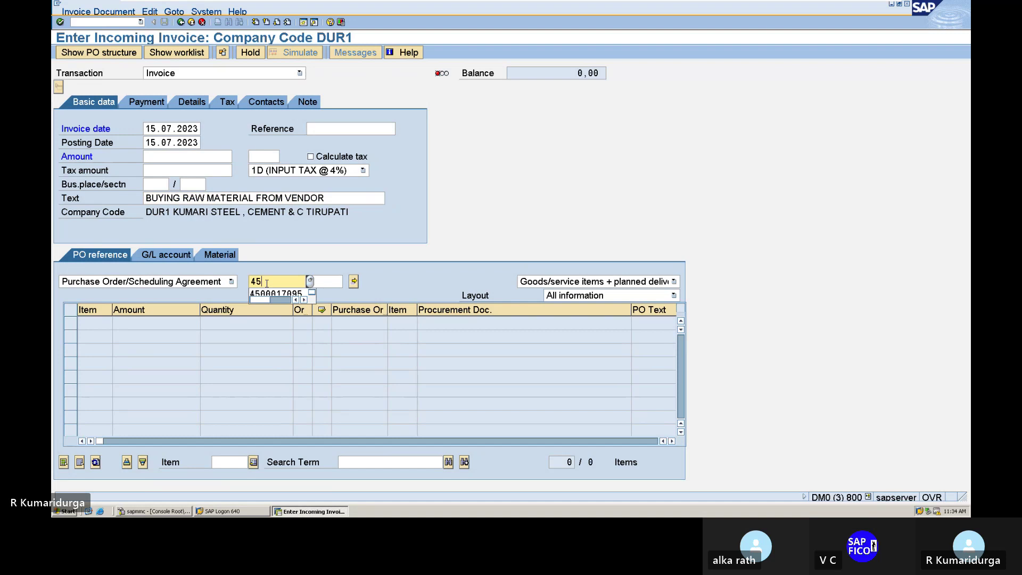
pyautogui.press('Tab')
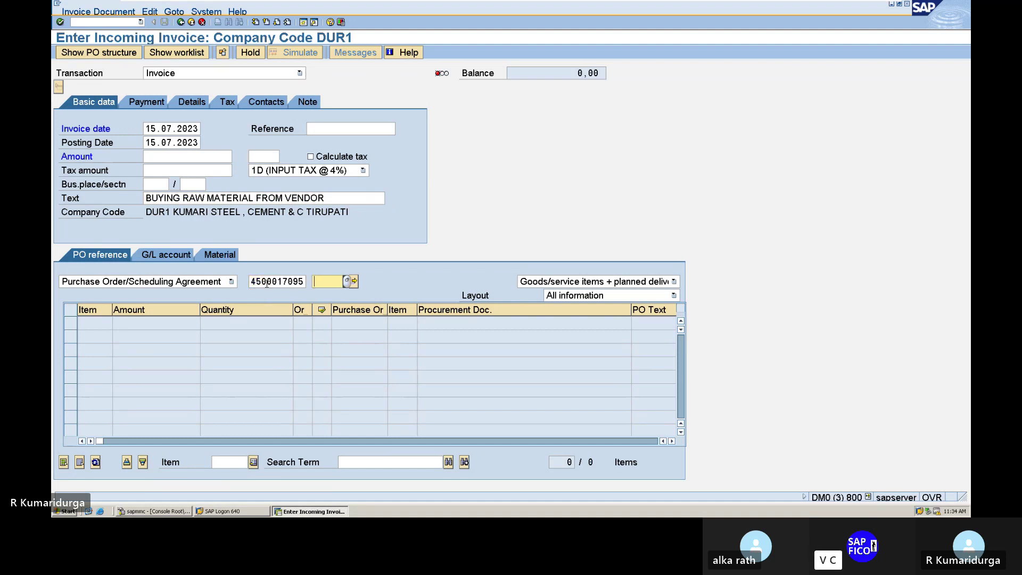
pyautogui.click(299, 281)
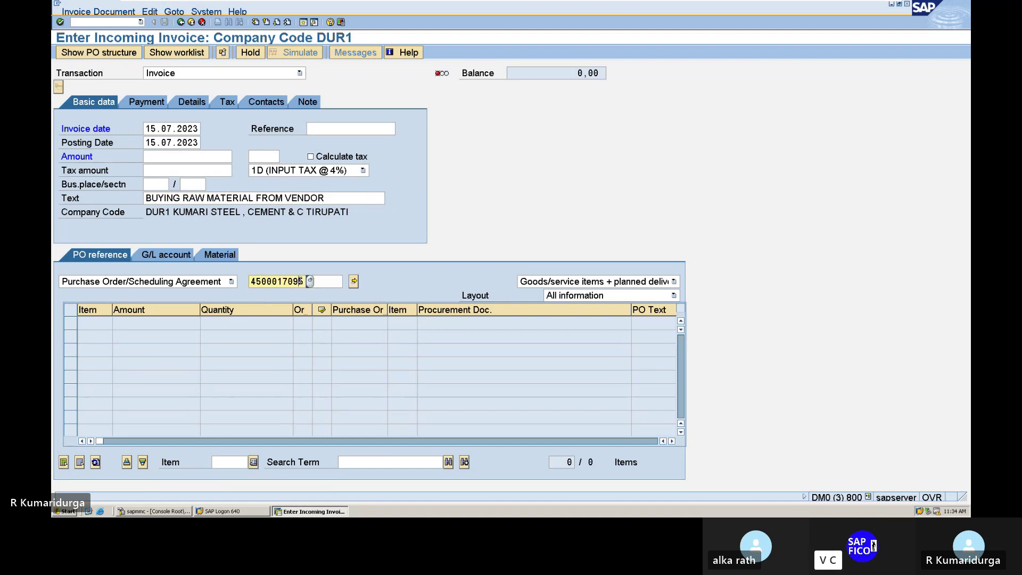
pyautogui.click(354, 281)
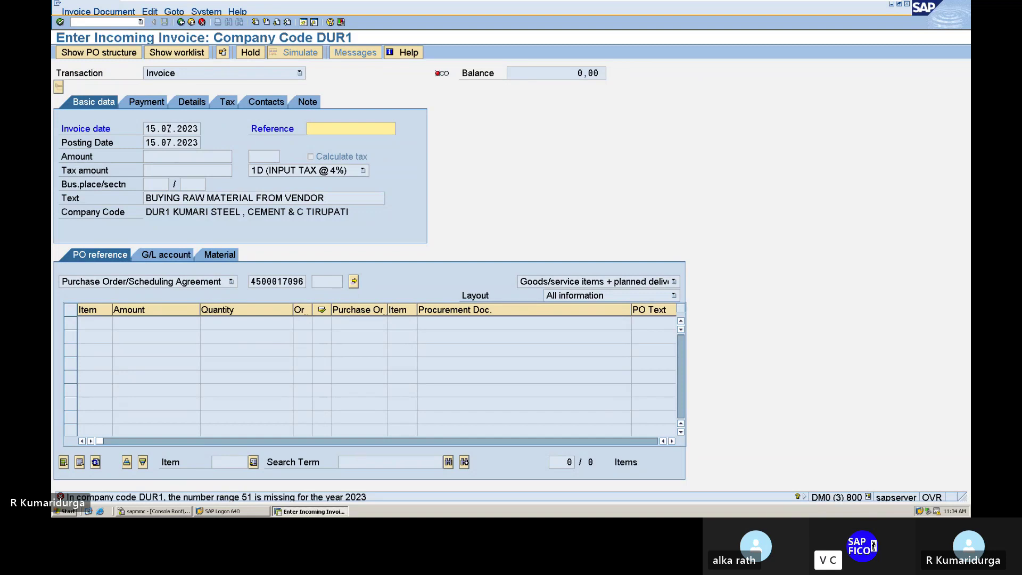
# - In a second session, open the FBN1 number range intervals of company code DUR1 for editing
pyautogui.click(303, 22)
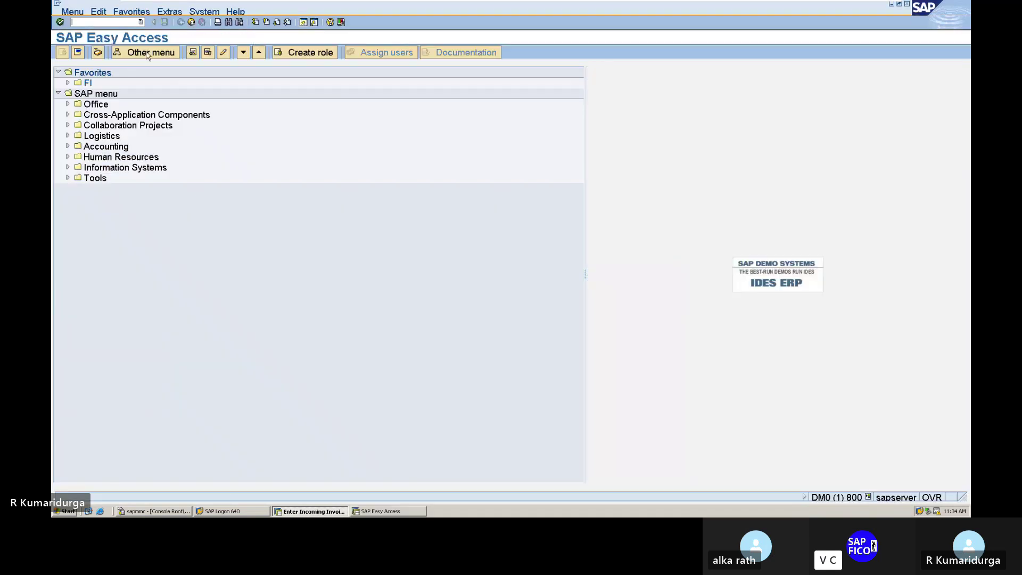
pyautogui.write('FBN1')
pyautogui.press('Return')
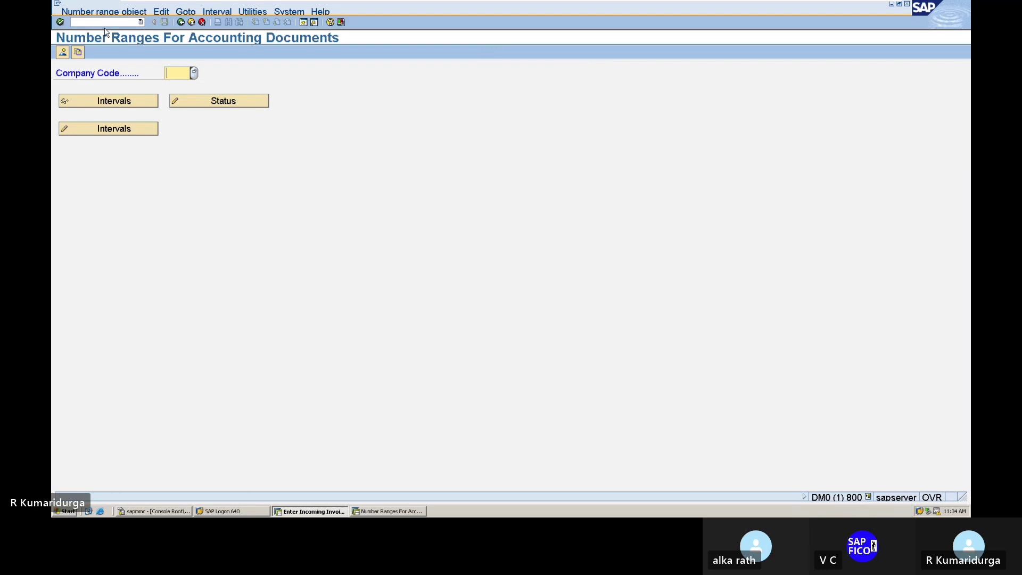
pyautogui.write('DUR1')
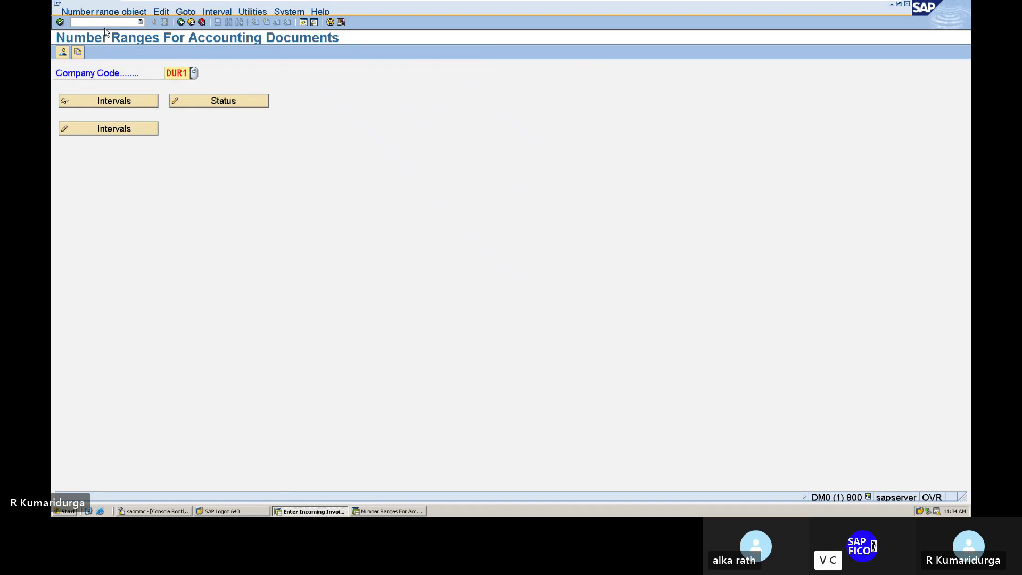
pyautogui.click(110, 130)
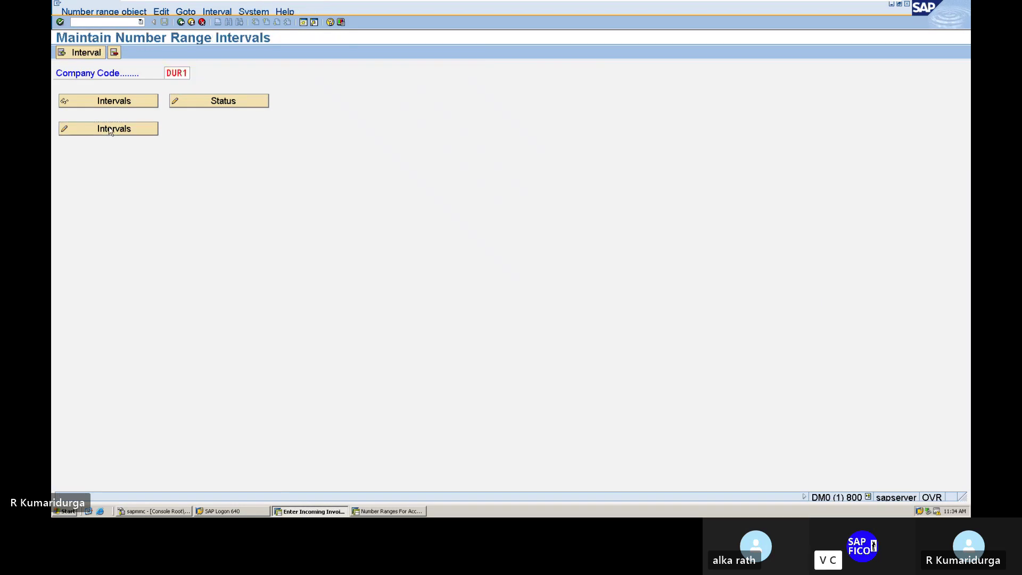
# - Insert a new number range interval 51 for year 2023
pyautogui.click(86, 53)
pyautogui.write('51')
pyautogui.press('Tab')
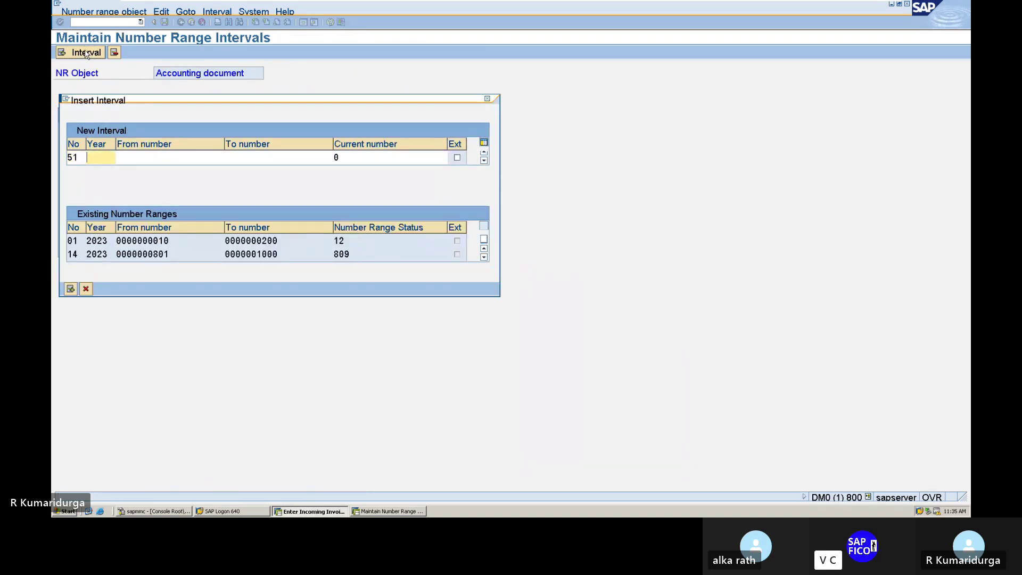
pyautogui.write('4000')
pyautogui.press('BackSpace')
pyautogui.write('1')
pyautogui.press('Tab')
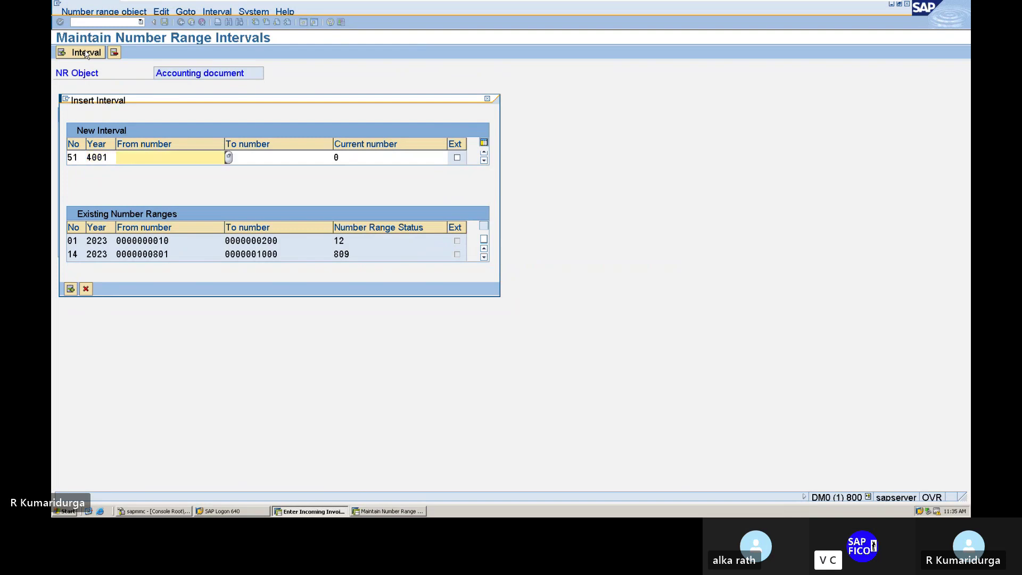
pyautogui.write('5')
pyautogui.click(104, 157)
pyautogui.press('BackSpace')
pyautogui.press('BackSpace')
pyautogui.press('BackSpace')
pyautogui.press('BackSpace')
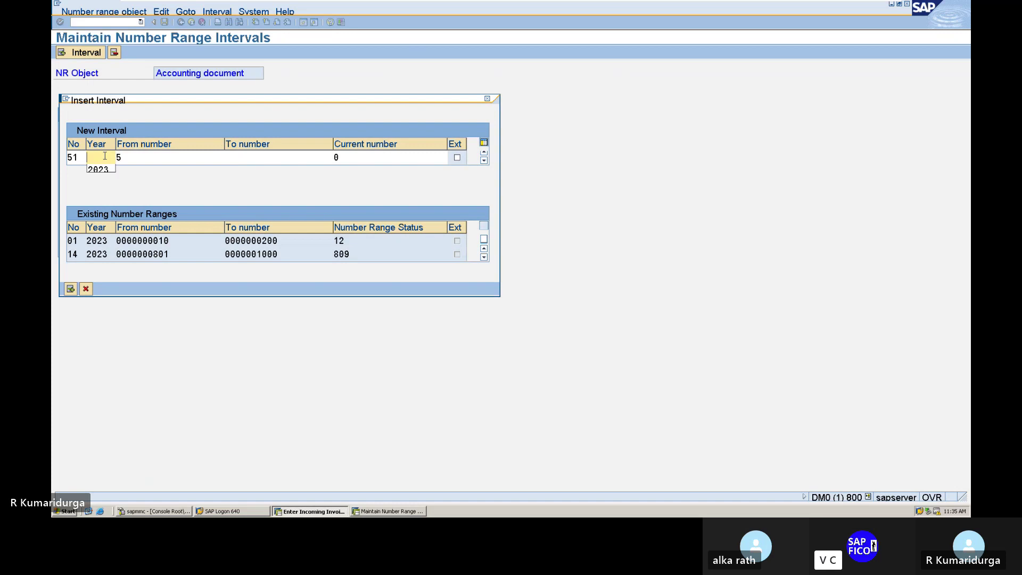
pyautogui.write('2023')
pyautogui.press('Tab')
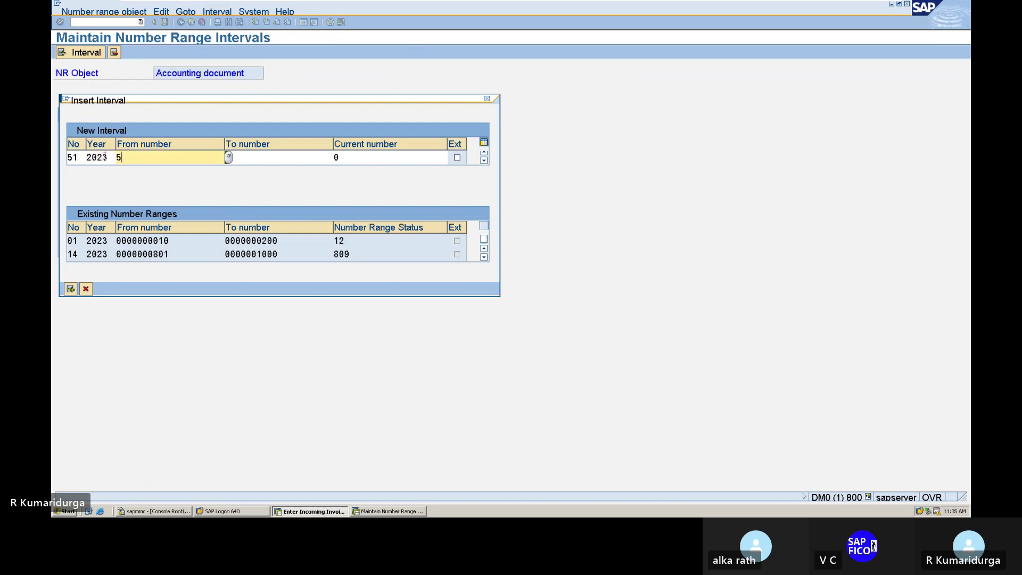
# - Give interval 51 the range 4001 to 5000 and save it
pyautogui.press('Delete')
pyautogui.write('1')
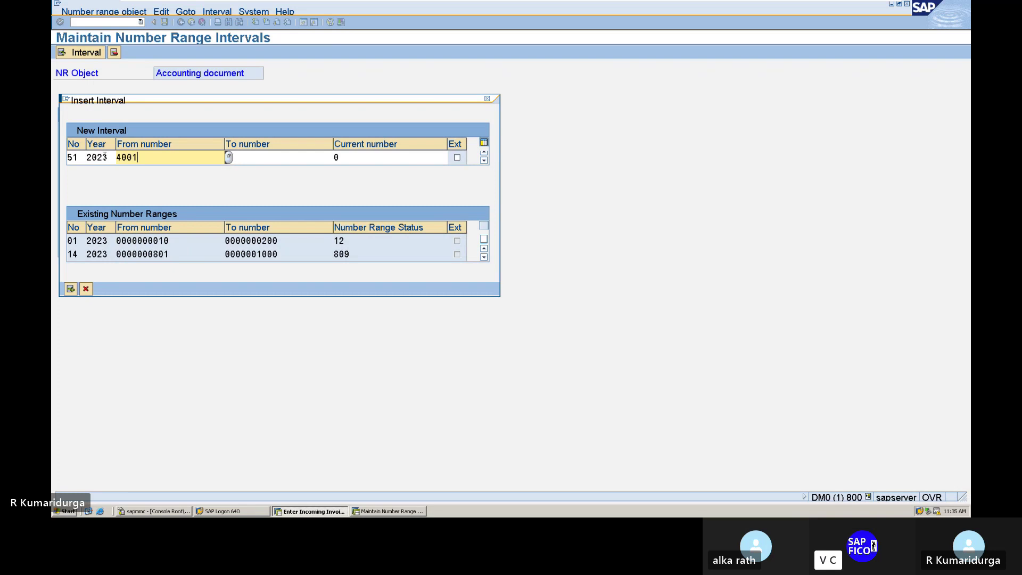
pyautogui.press('Tab')
pyautogui.write('5000')
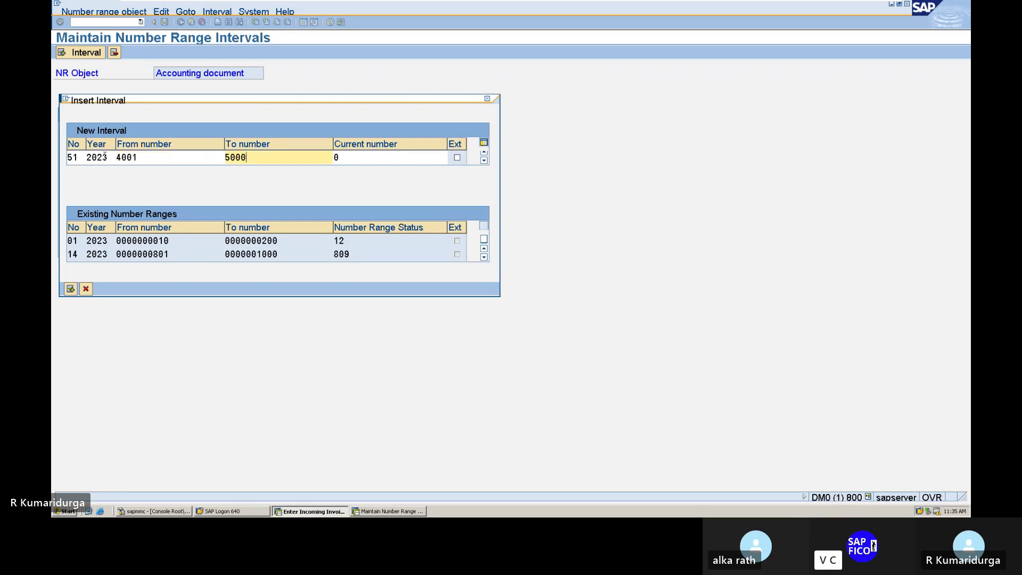
pyautogui.press('Return')
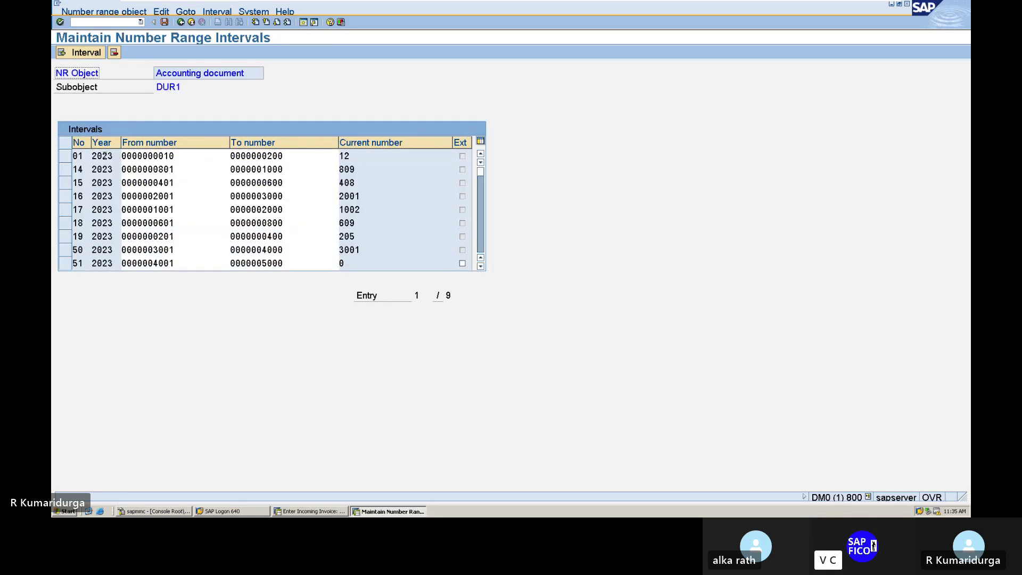
pyautogui.click(164, 22)
pyautogui.press('Return')
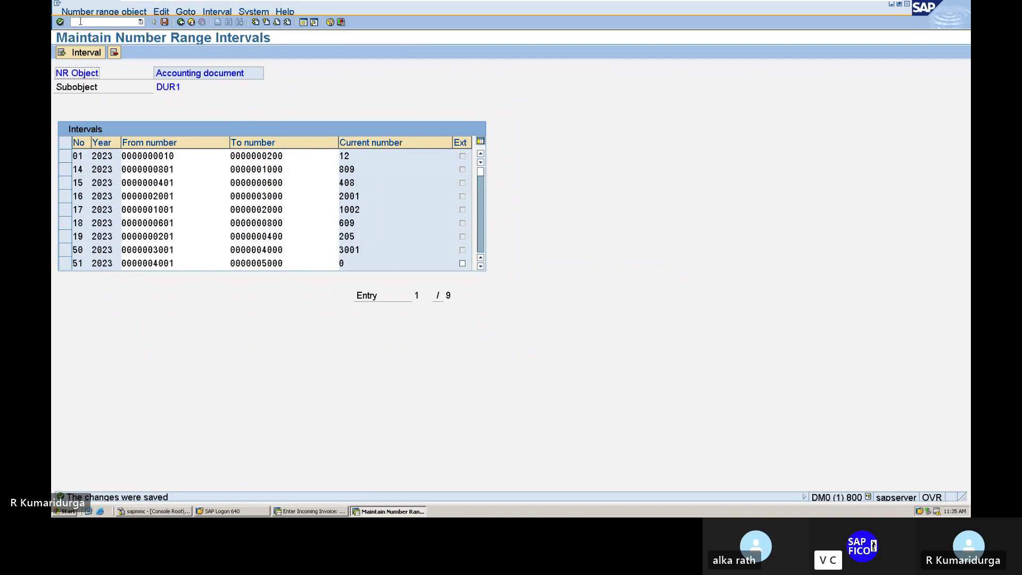
# - Open the Document Types configuration with OBA7
pyautogui.click(80, 22)
pyautogui.write('/NOBA7')
pyautogui.press('Return')
pyautogui.scroll(-5, 116, 219)
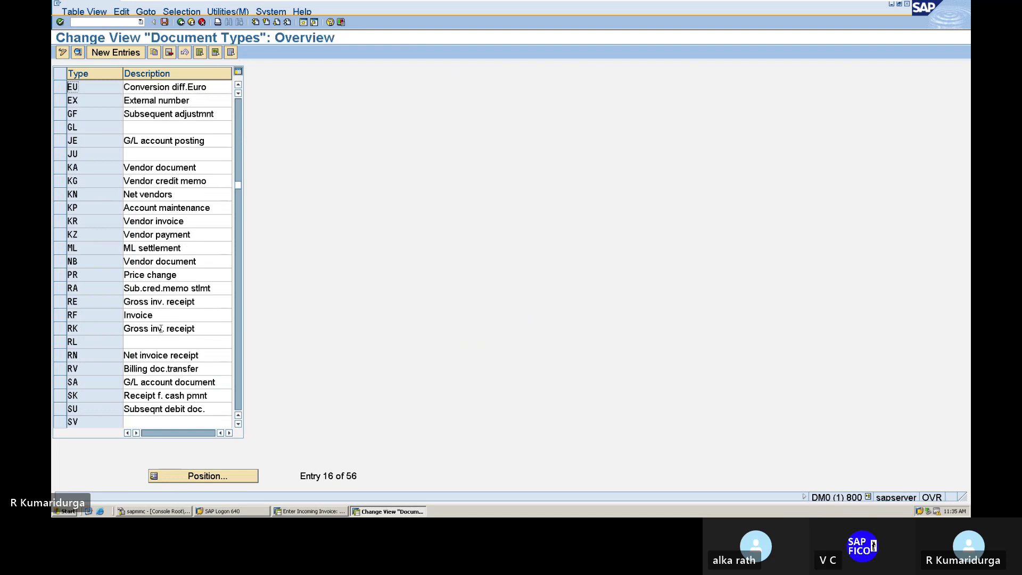
pyautogui.doubleClick(155, 333)
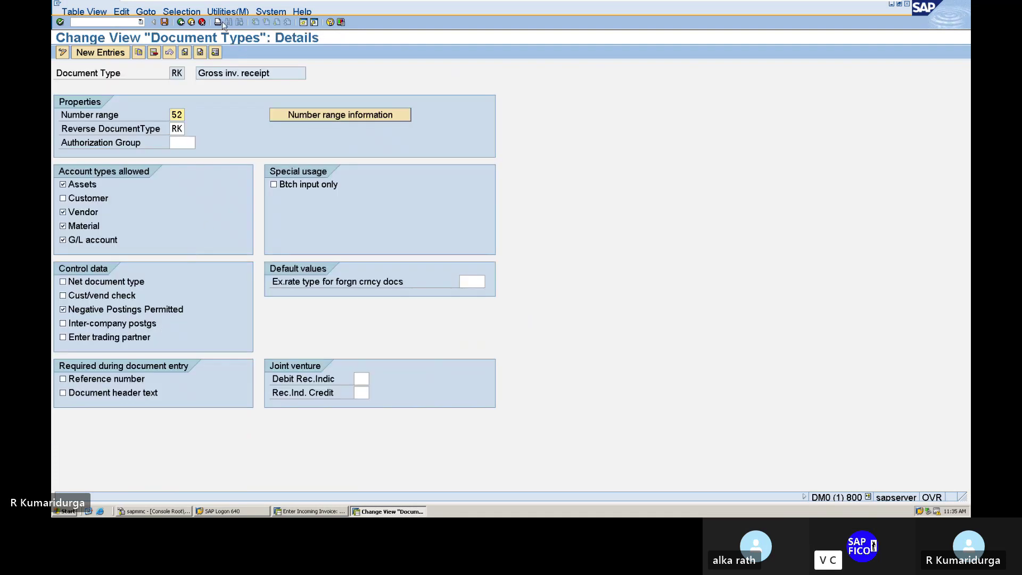
pyautogui.click(180, 23)
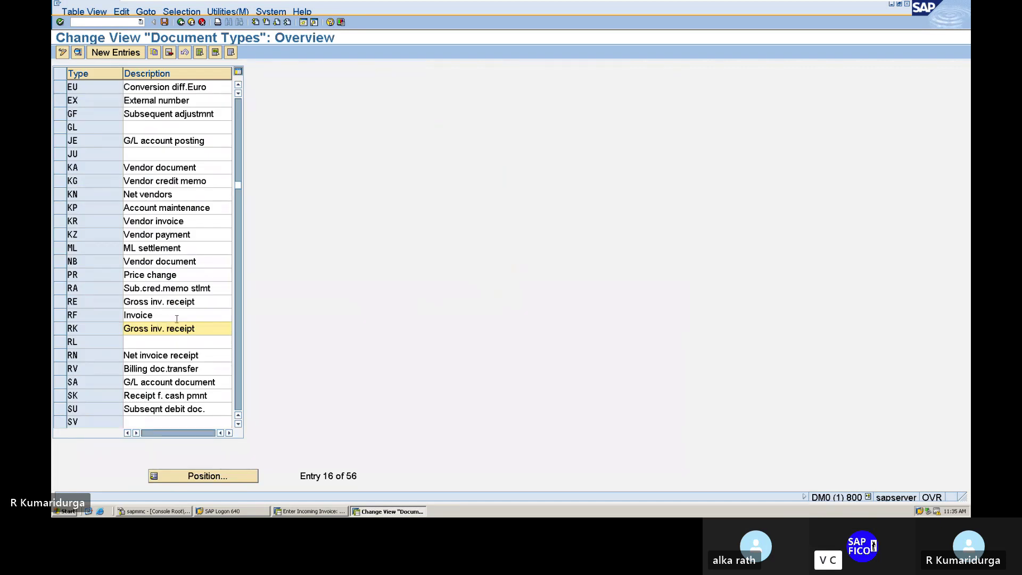
pyautogui.doubleClick(177, 301)
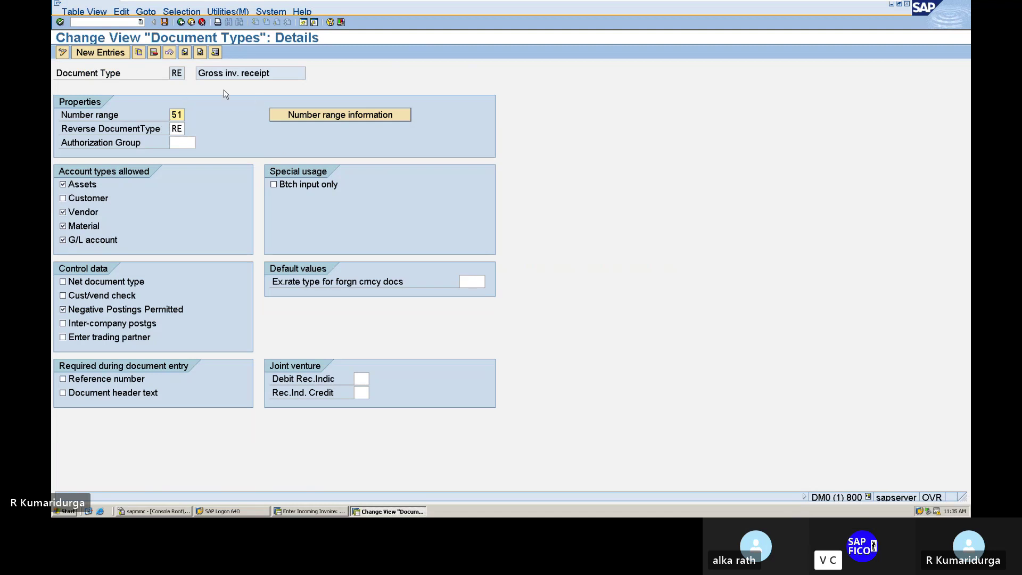
pyautogui.click(181, 23)
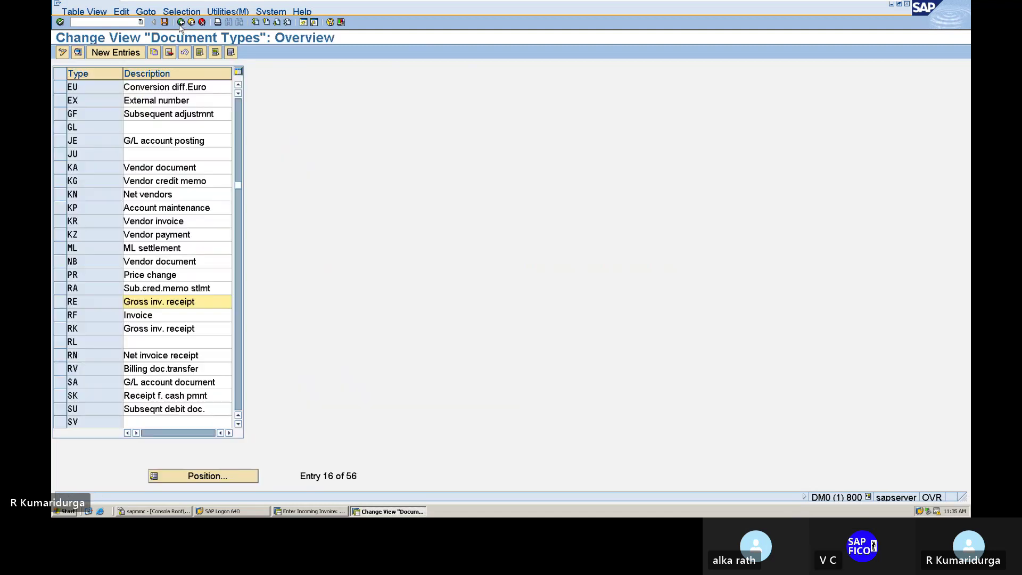
pyautogui.doubleClick(164, 306)
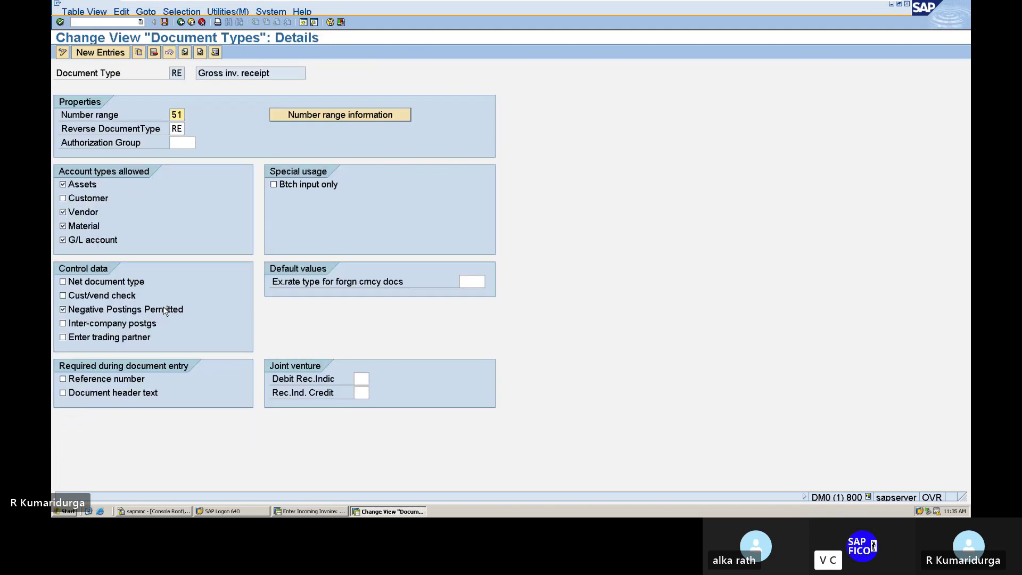
pyautogui.click(318, 127)
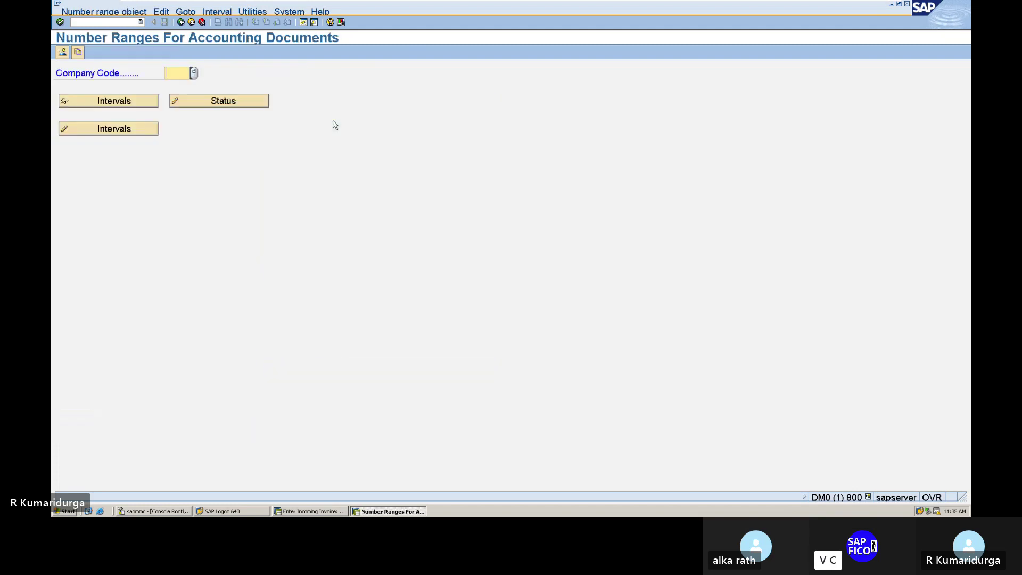
pyautogui.write('DUR1')
pyautogui.click(149, 129)
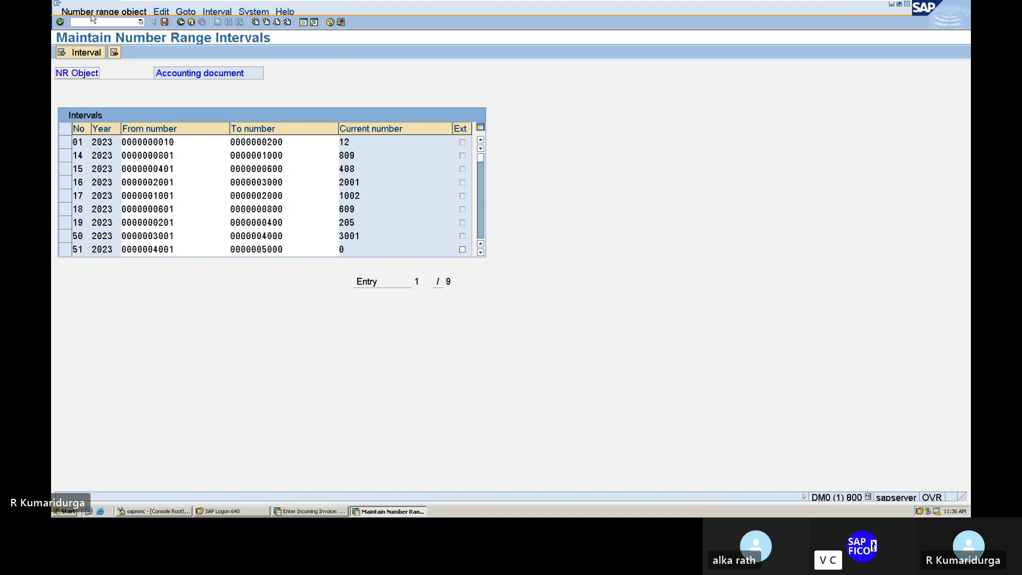
pyautogui.click(91, 24)
pyautogui.write('/')
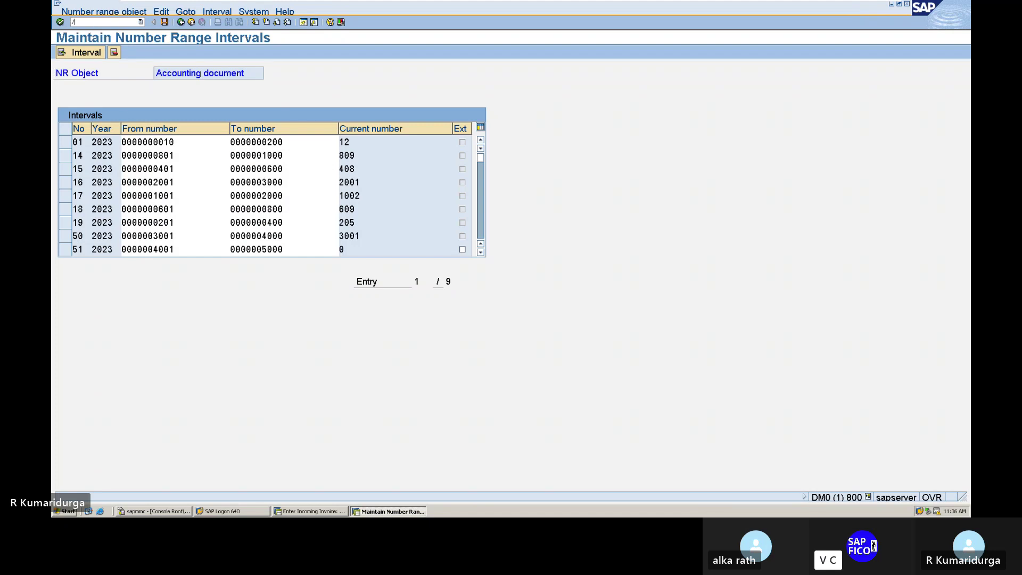
pyautogui.write('n')
pyautogui.press('Return')
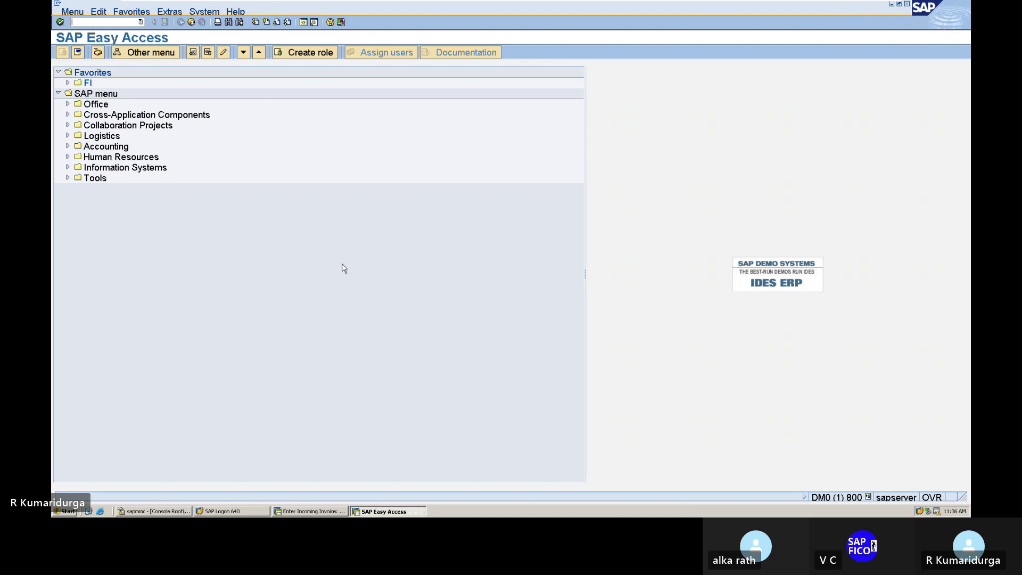
pyautogui.click(305, 512)
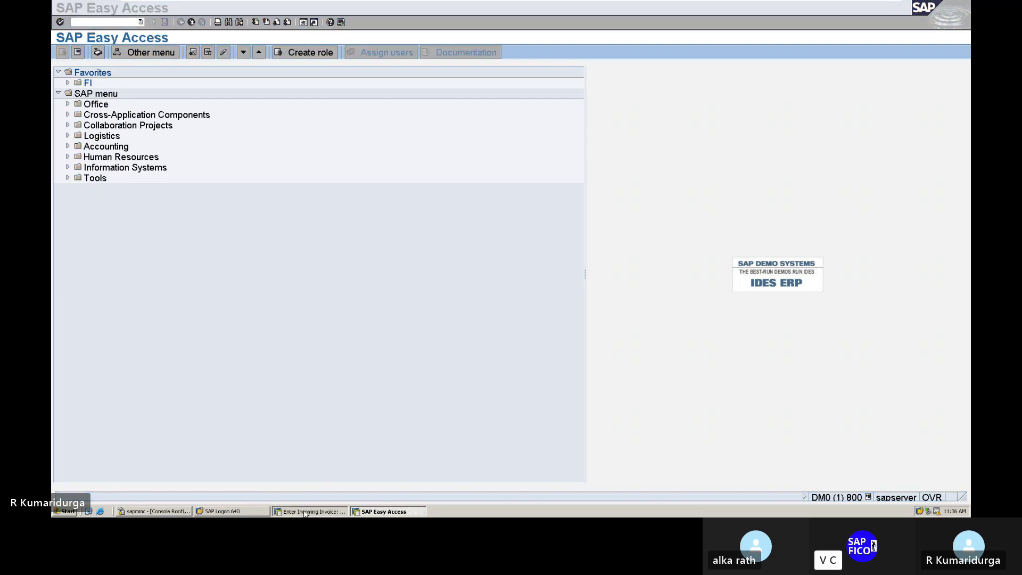
pyautogui.press('Return')
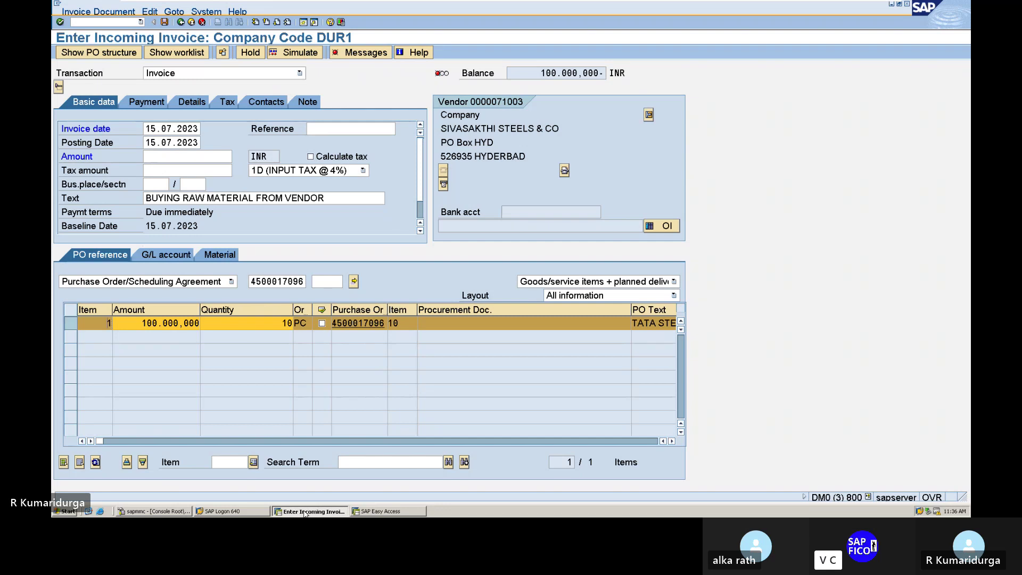
pyautogui.click(370, 53)
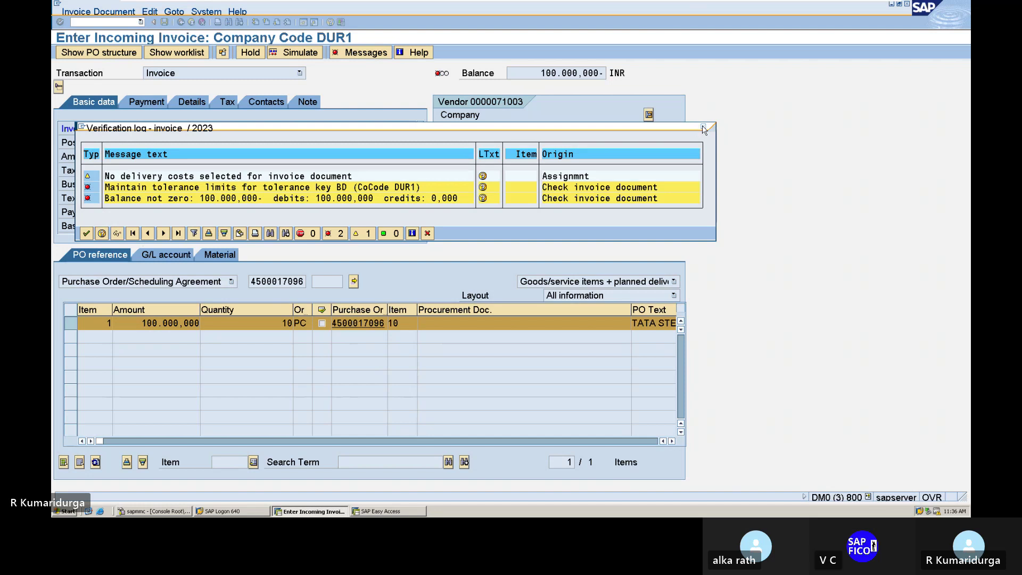
pyautogui.click(704, 129)
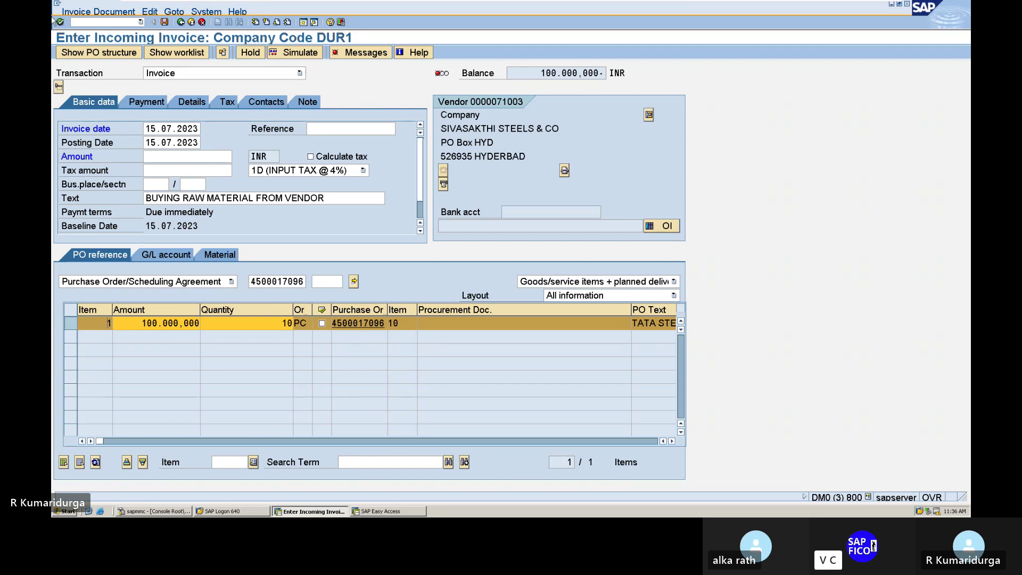
pyautogui.click(83, 23)
# - Change the user's tolerance group from BALA to DUR1 in OB57 and save it
pyautogui.write('/NOB57')
pyautogui.press('Return')
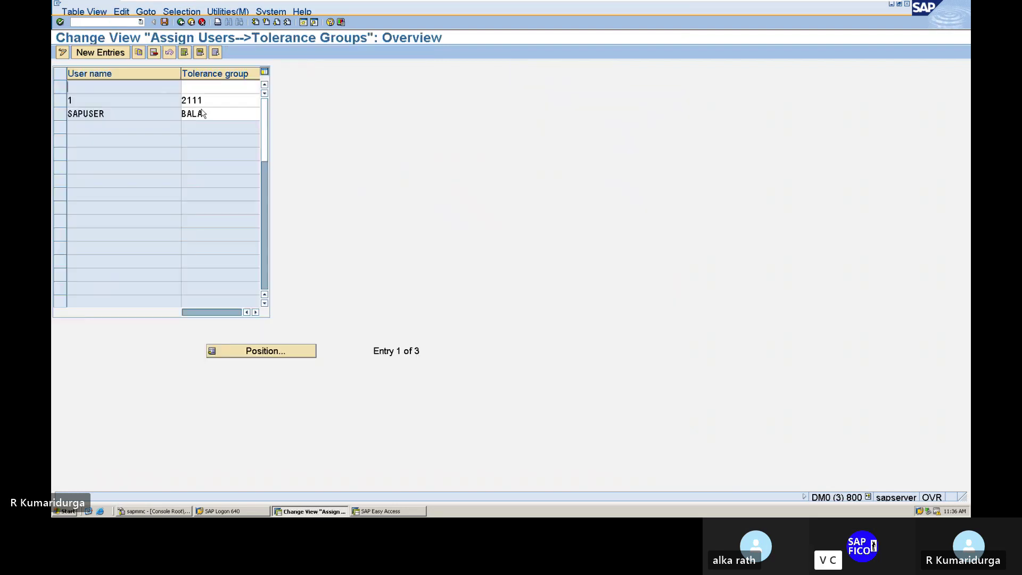
pyautogui.click(223, 114)
pyautogui.press('BackSpace')
pyautogui.press('BackSpace')
pyautogui.press('BackSpace')
pyautogui.press('BackSpace')
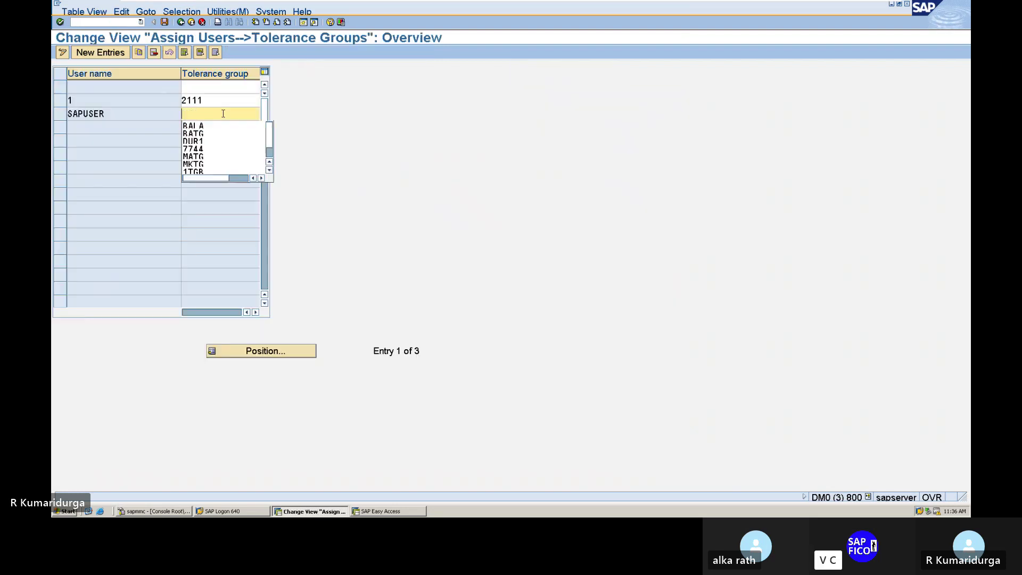
pyautogui.write('DUR1')
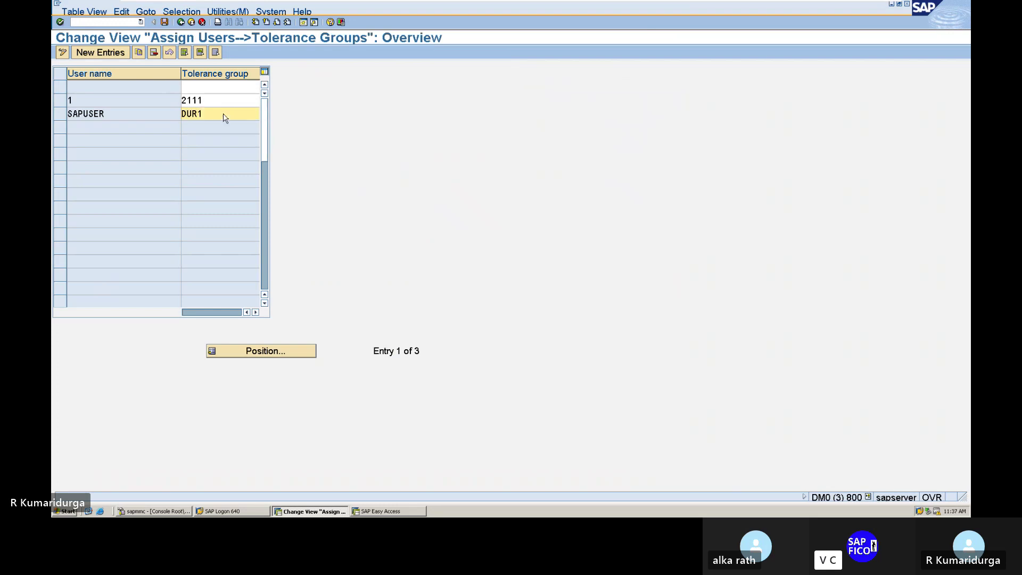
pyautogui.click(165, 22)
pyautogui.press('Return')
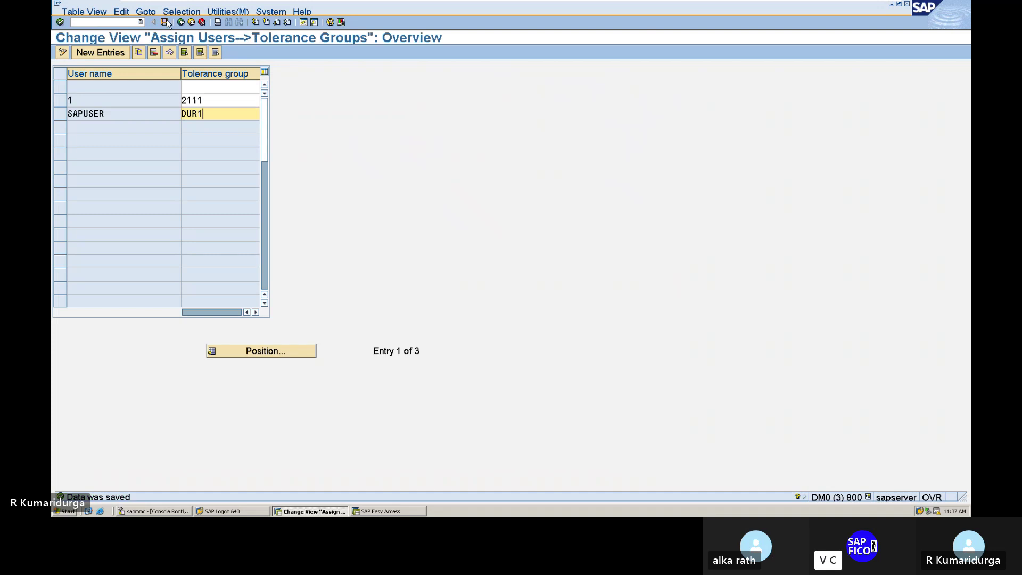
# - Start a new incoming invoice with MIRO
pyautogui.click(110, 24)
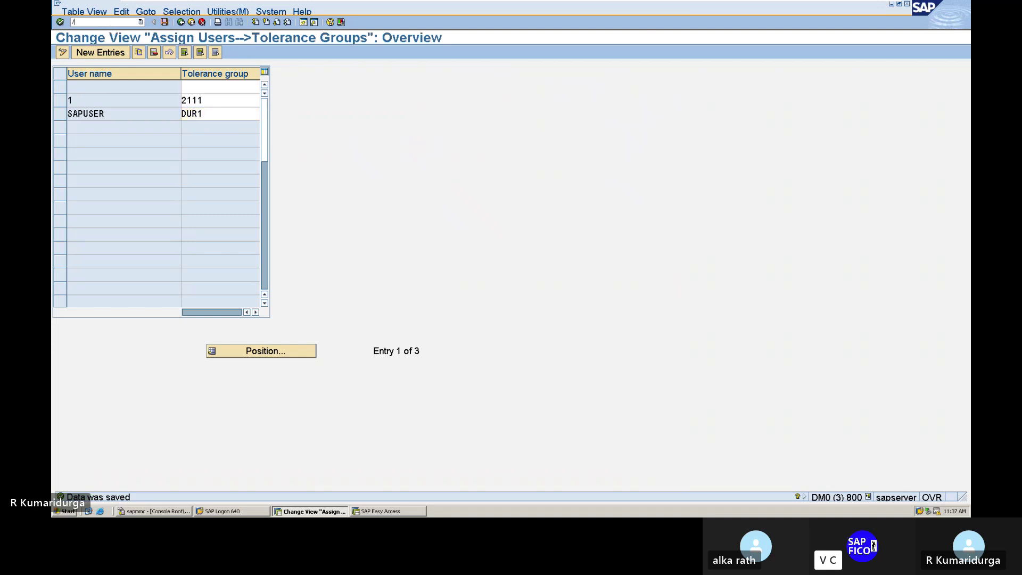
pyautogui.write('/NMIRO')
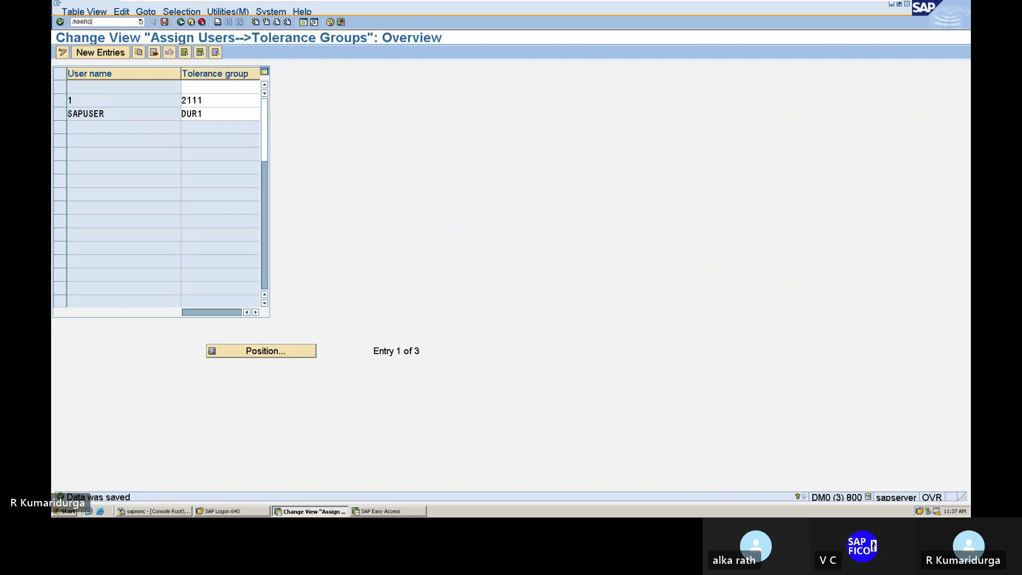
pyautogui.press('BackSpace')
pyautogui.press('BackSpace')
pyautogui.press('BackSpace')
pyautogui.press('BackSpace')
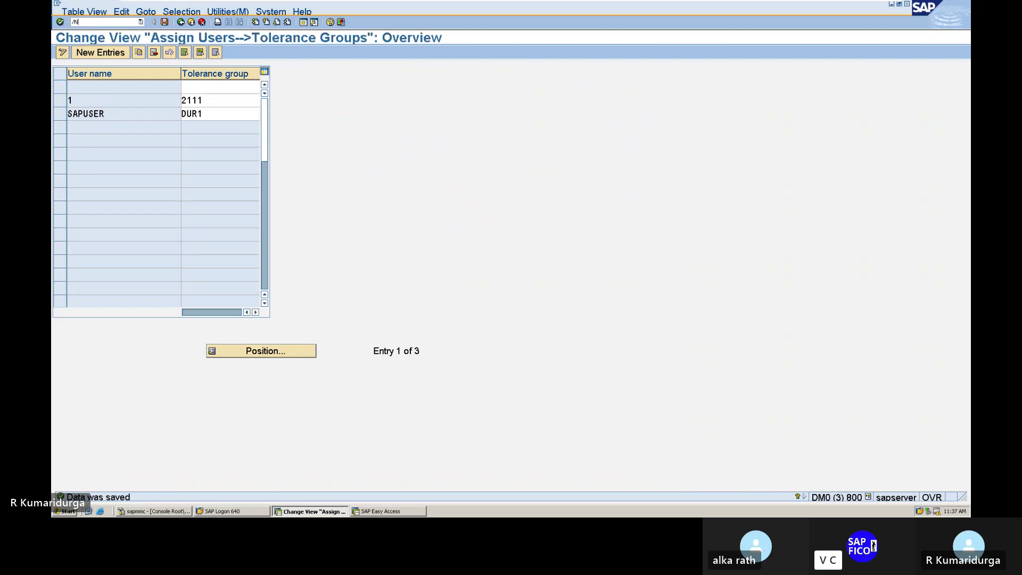
pyautogui.write('MIRO')
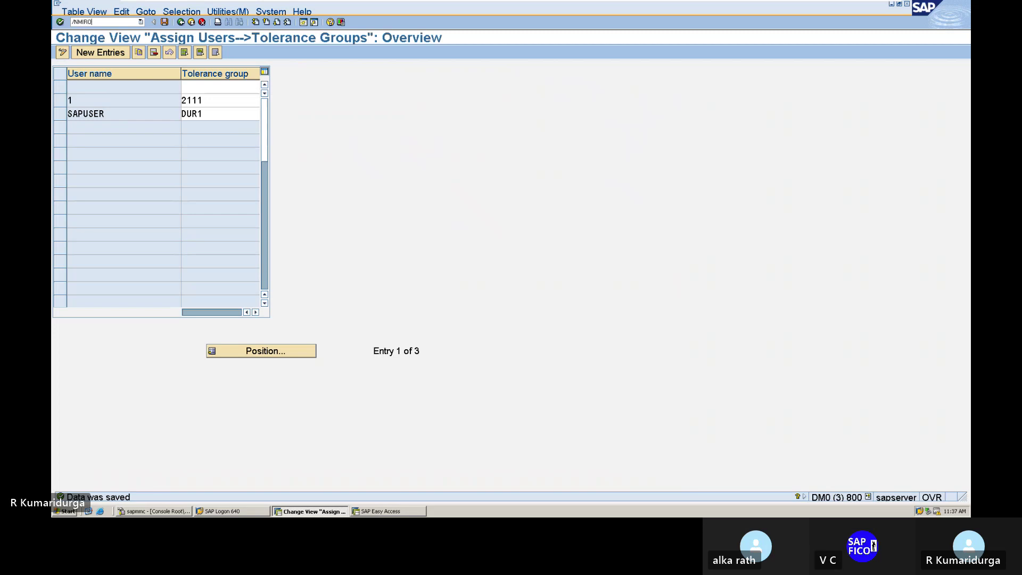
pyautogui.press('Return')
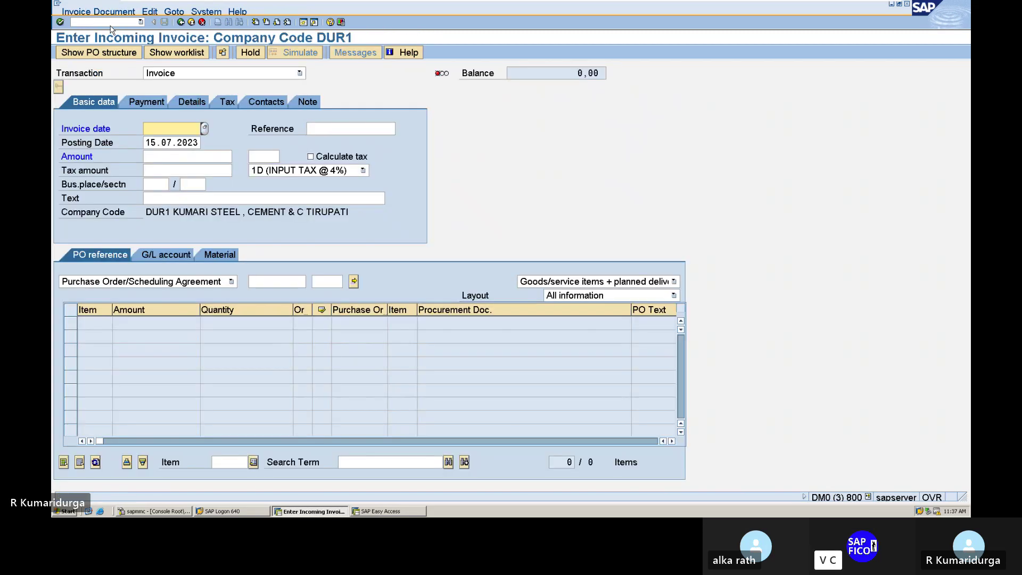
# - Enter invoice date 15.07.2023 and header text PURCHASING RAW MATERIAL FROM VENDOR
pyautogui.write('15.07.')
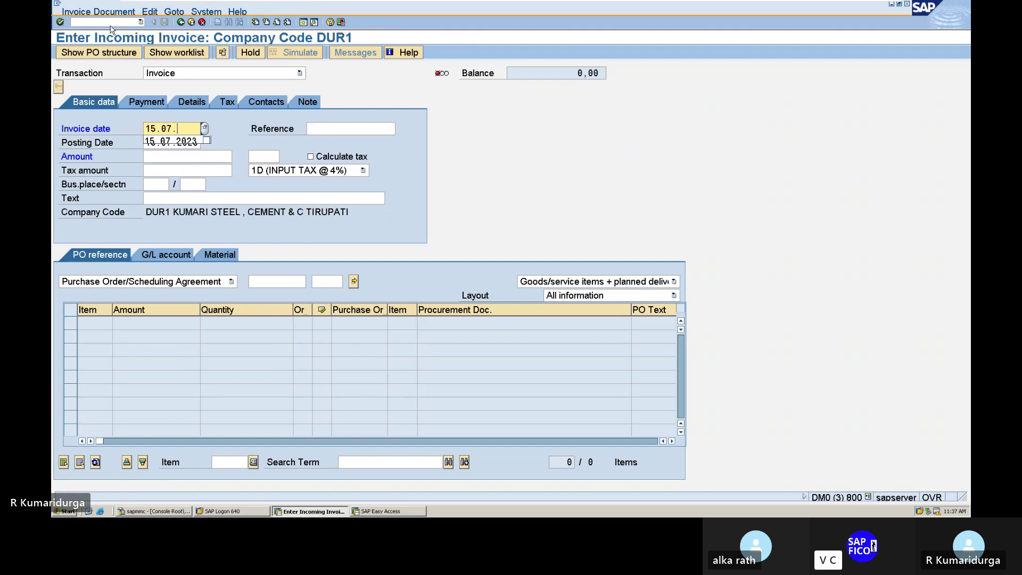
pyautogui.write('2023')
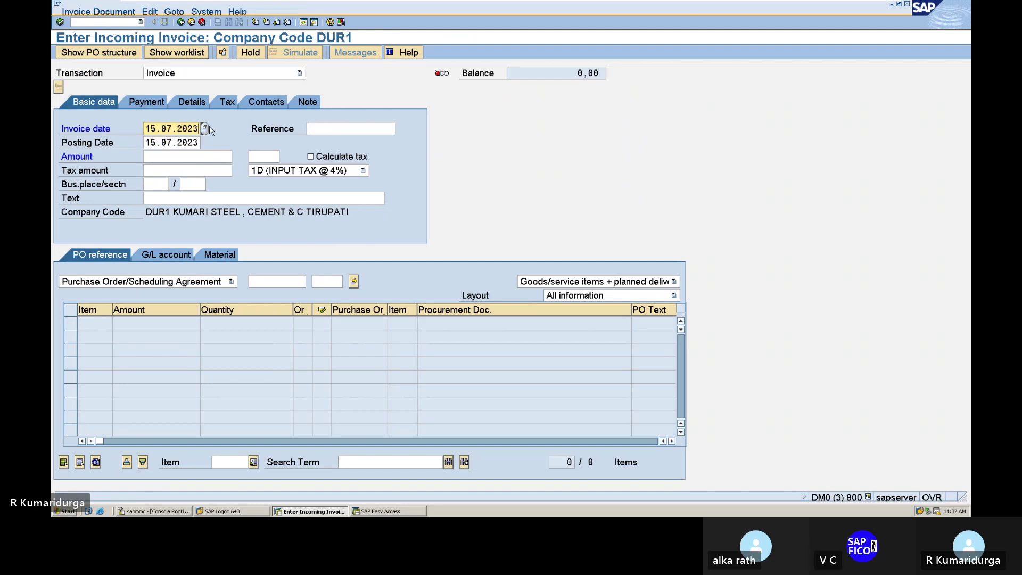
pyautogui.click(267, 198)
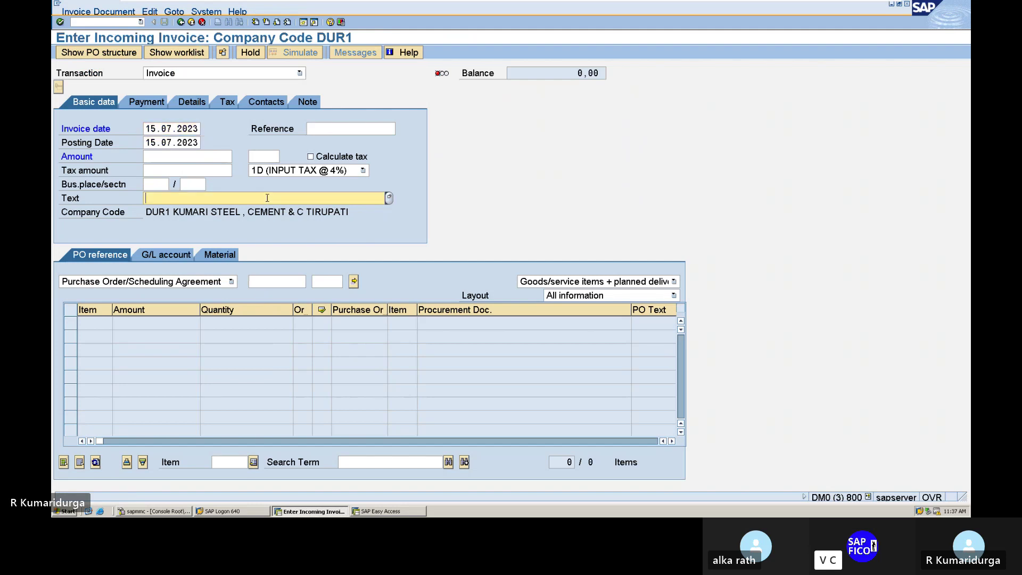
pyautogui.write('P')
pyautogui.press('Down')
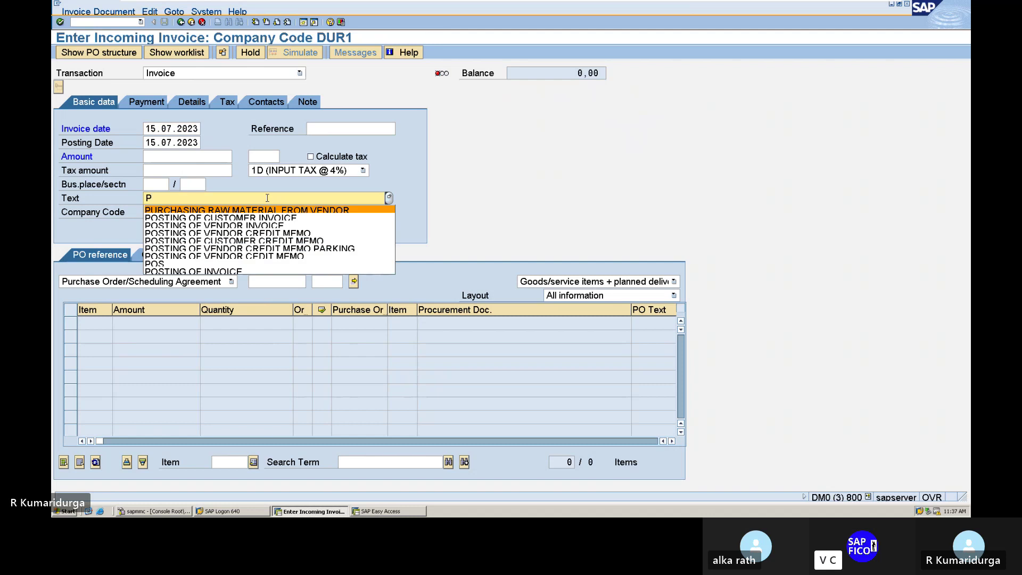
pyautogui.press('Return')
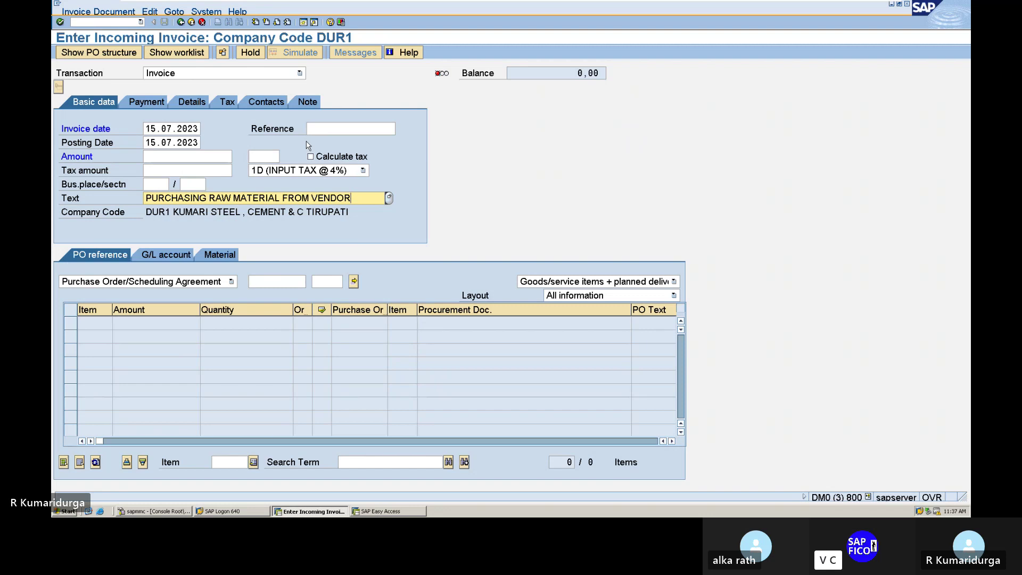
# - Set the line item list to show Goods/service items only
pyautogui.click(676, 284)
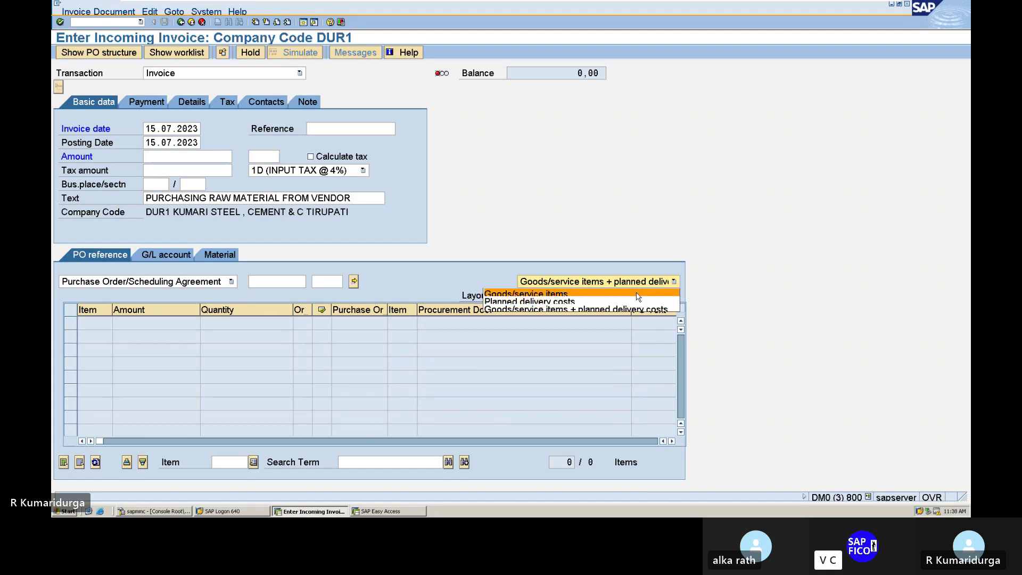
pyautogui.click(637, 295)
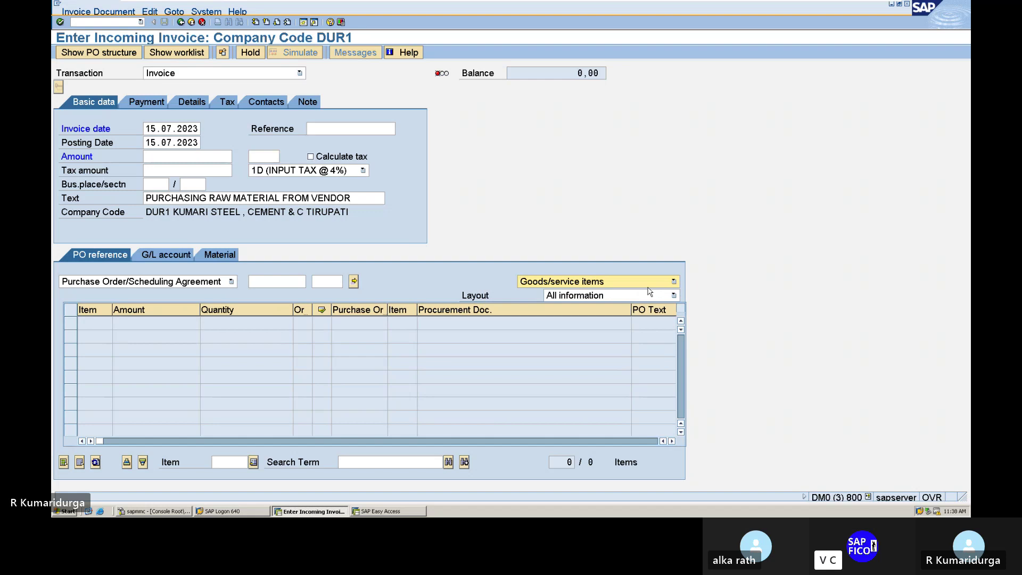
pyautogui.click(674, 281)
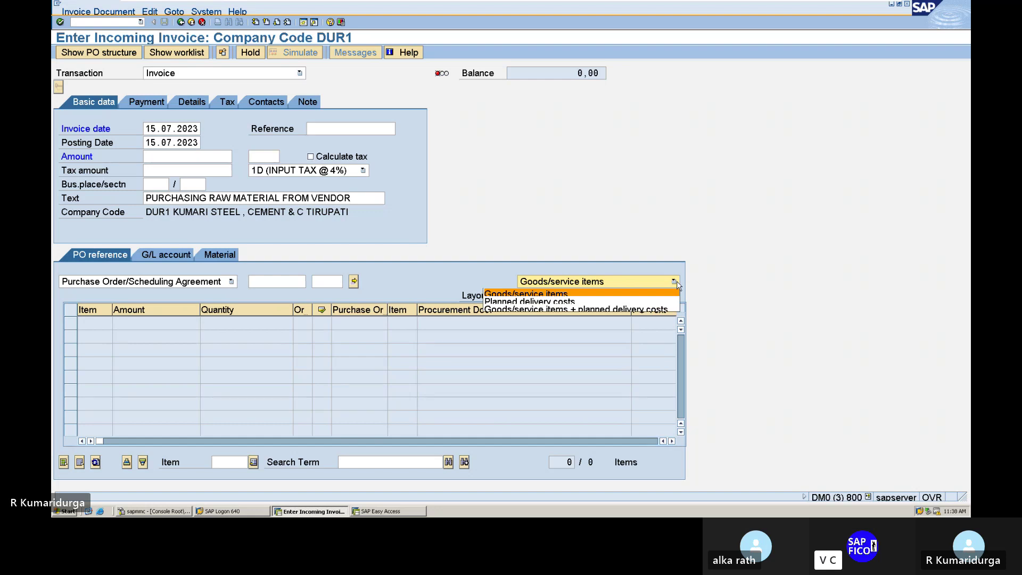
pyautogui.click(677, 282)
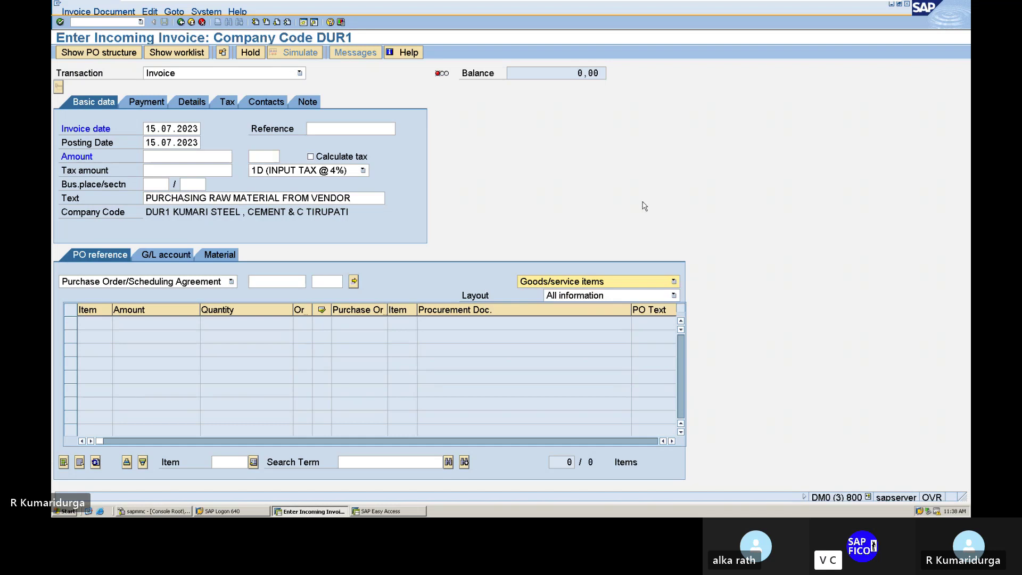
pyautogui.click(271, 285)
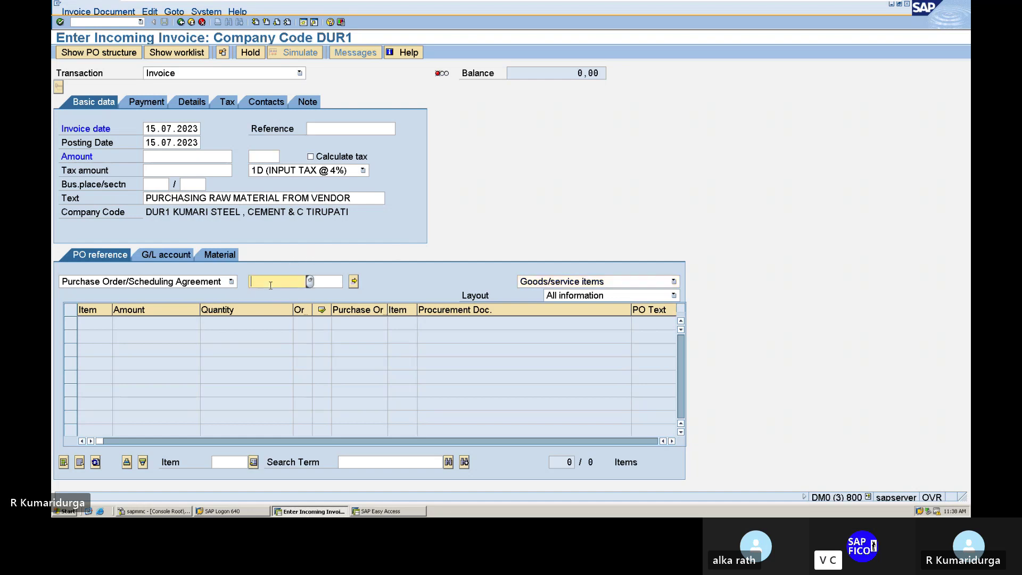
pyautogui.write('4')
pyautogui.press('Down')
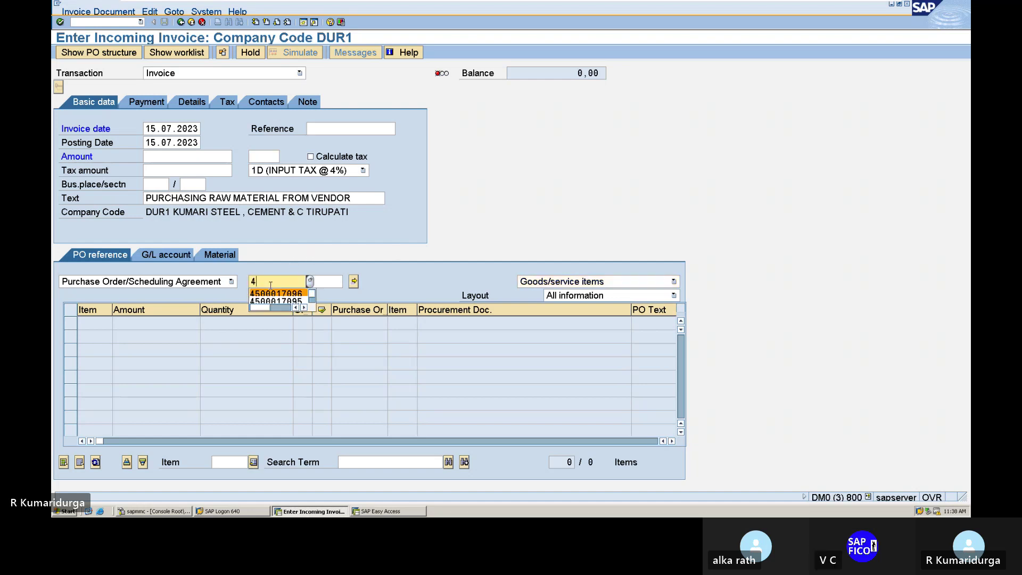
pyautogui.press('Return')
pyautogui.press('Return')
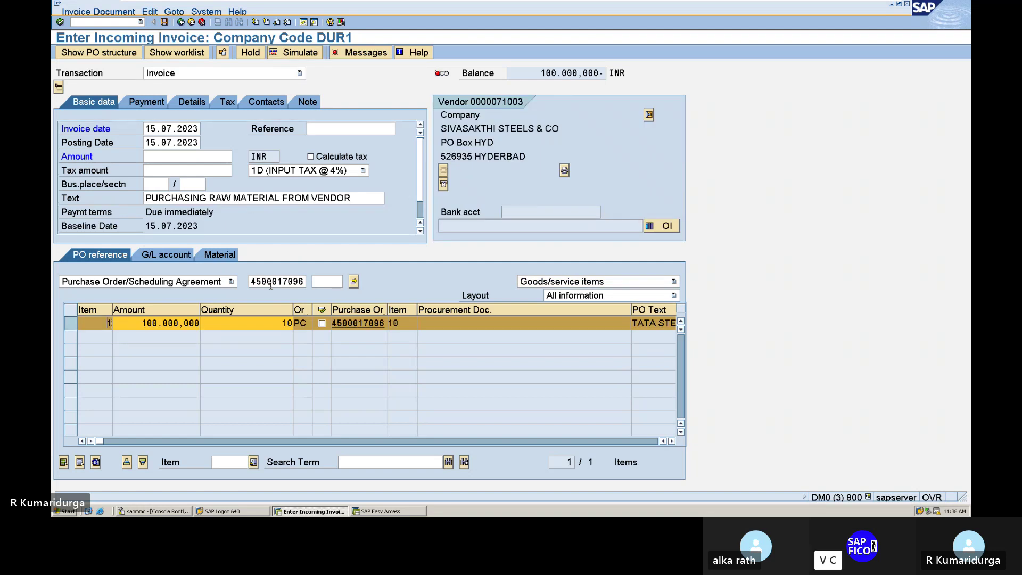
pyautogui.click(367, 52)
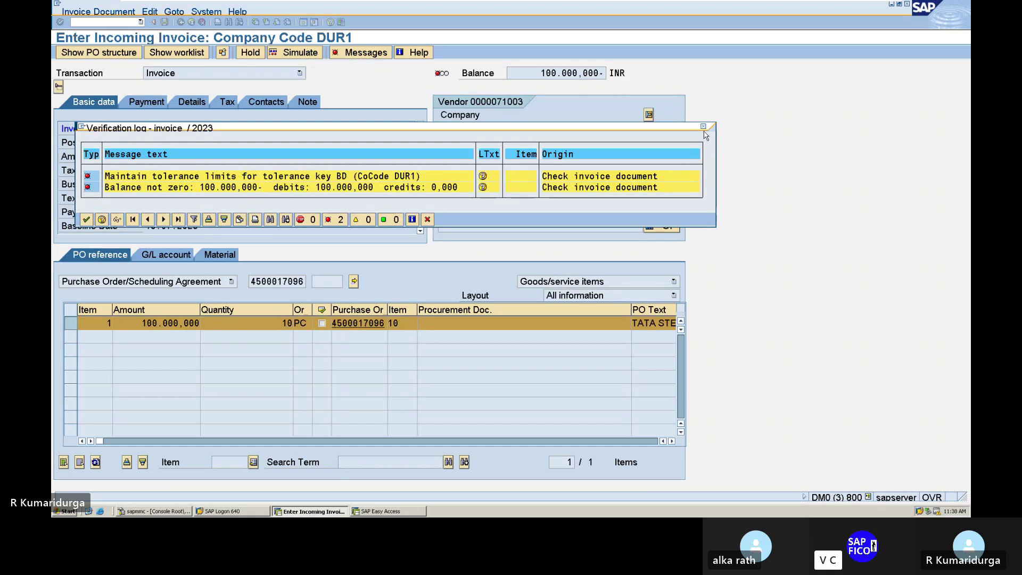
pyautogui.click(703, 126)
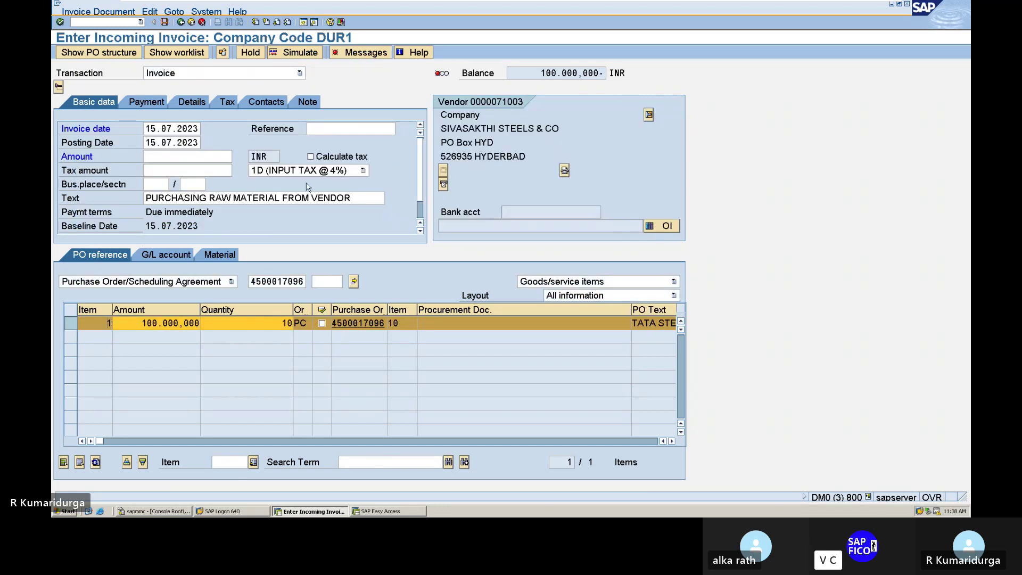
# - Enable Calculate tax and enter invoice amount 104.000.000, bringing the balance to 0,000
pyautogui.click(310, 157)
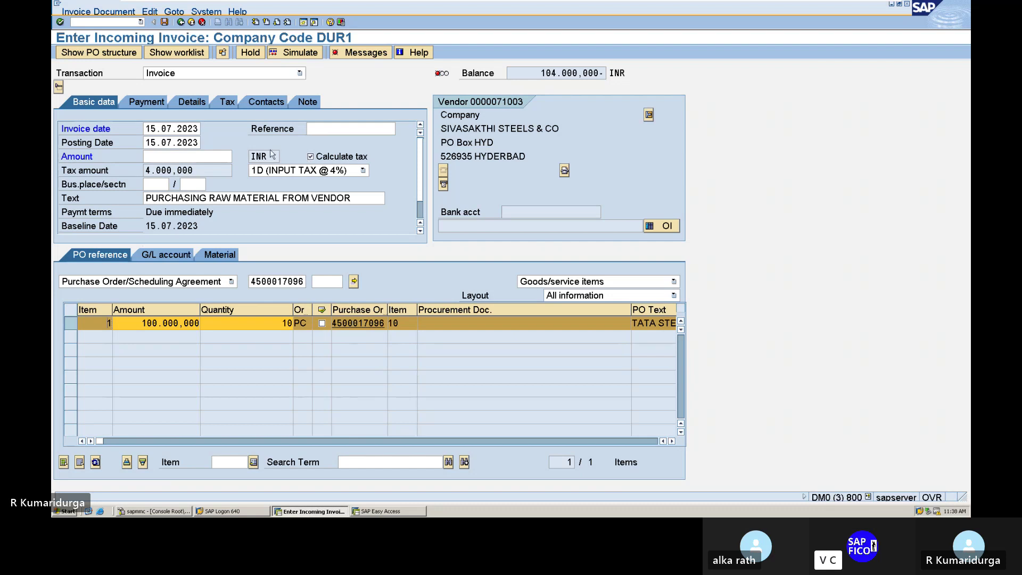
pyautogui.click(148, 157)
pyautogui.write('1')
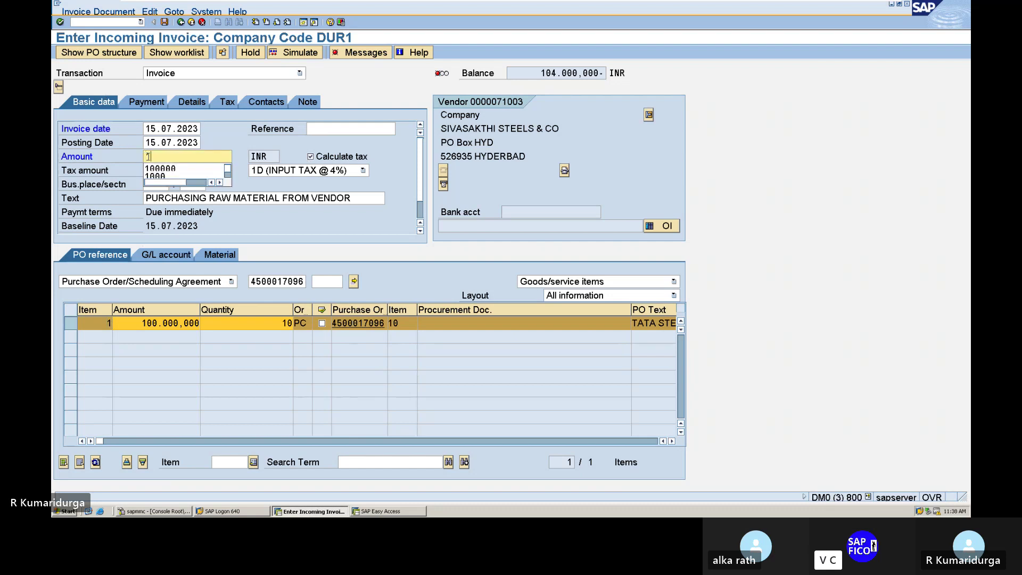
pyautogui.write('0400')
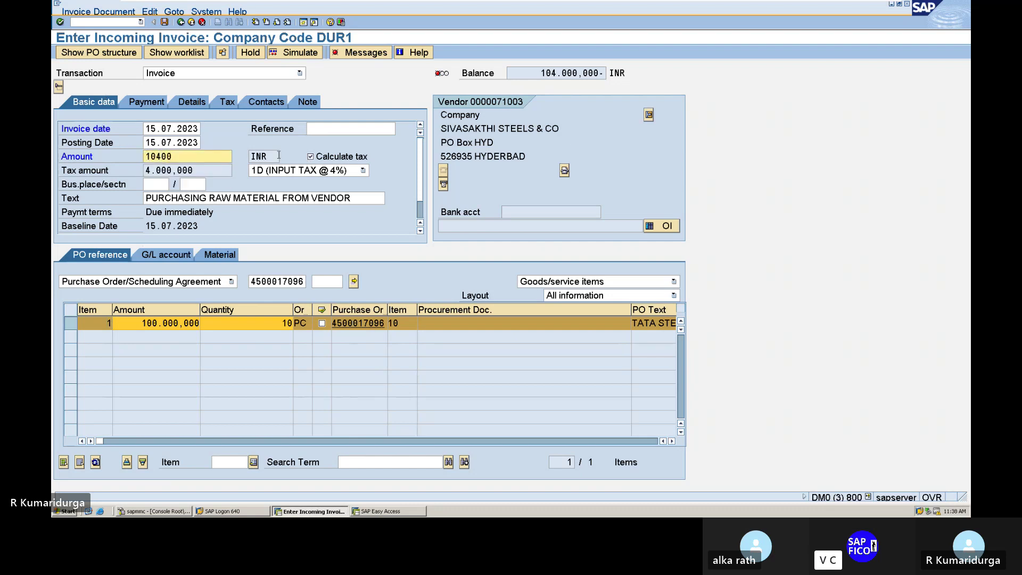
pyautogui.write('0')
pyautogui.press('Return')
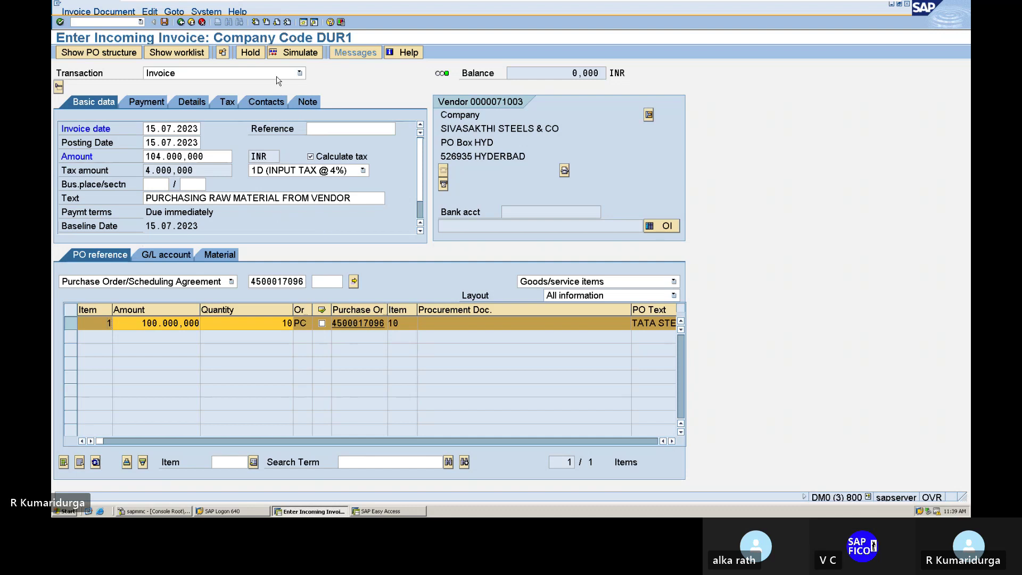
# - Simulate the 104.000.000 INR invoice and post it from the simulation
pyautogui.click(312, 57)
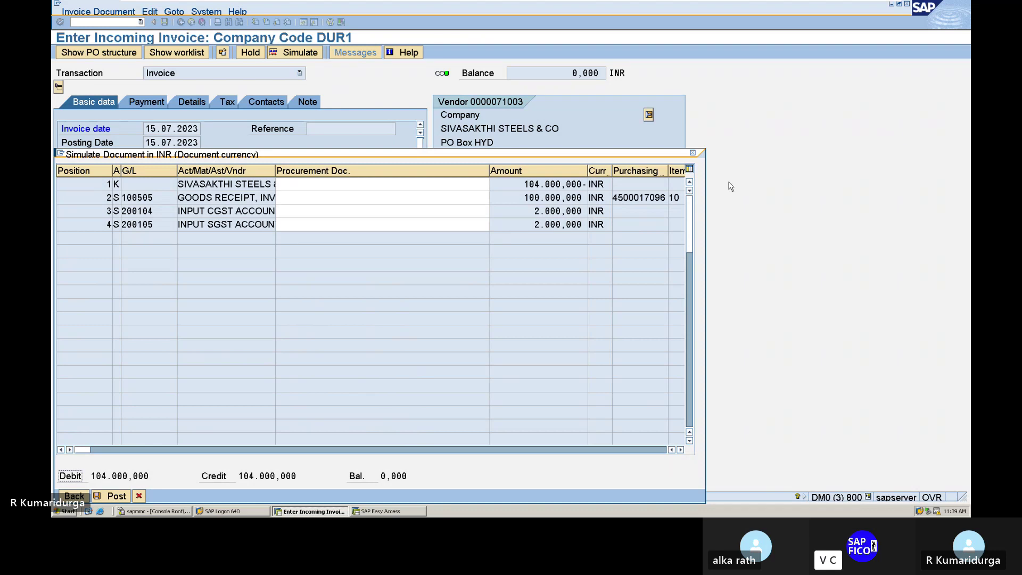
pyautogui.click(109, 495)
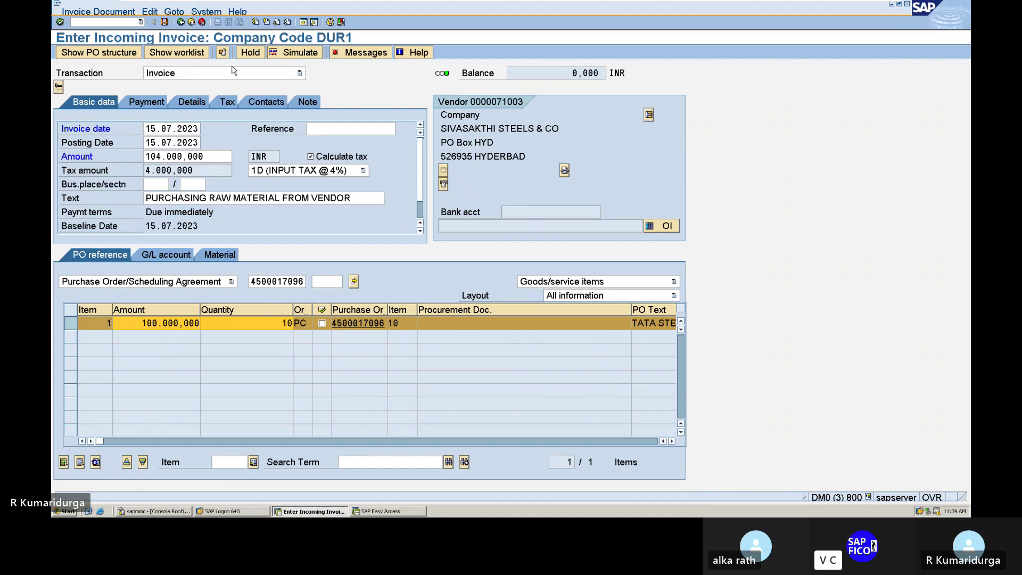
pyautogui.click(163, 23)
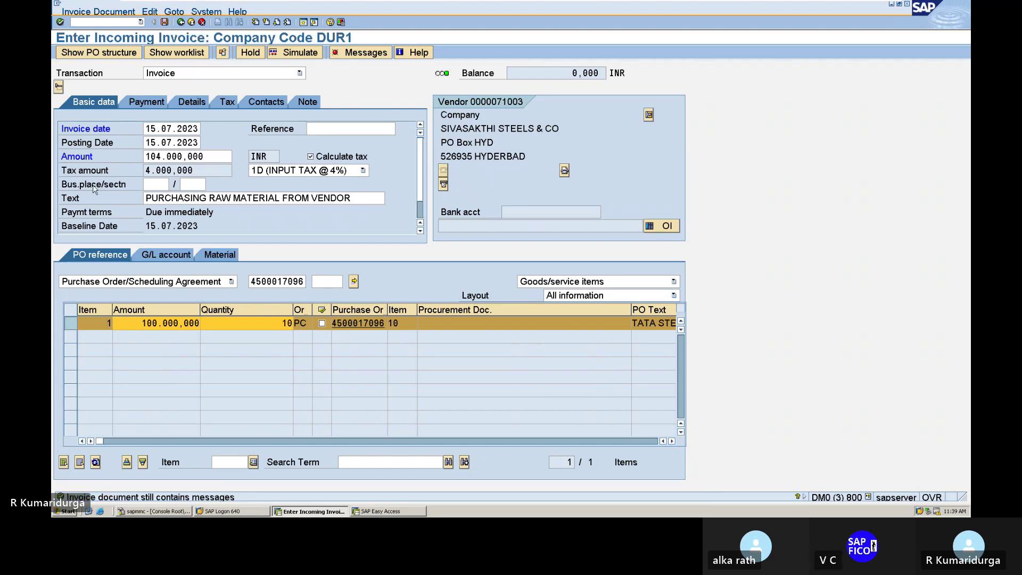
pyautogui.click(370, 53)
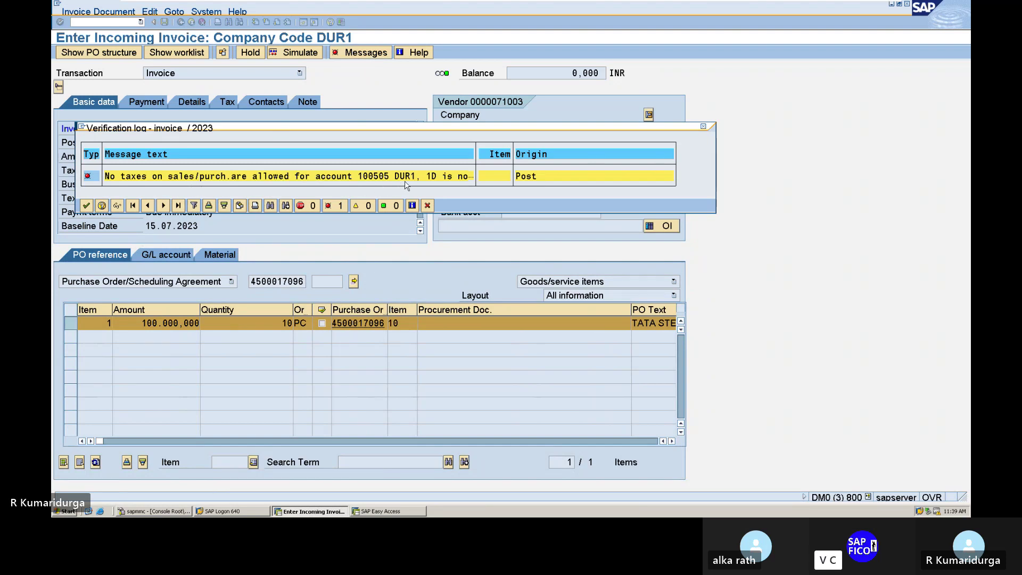
pyautogui.click(703, 127)
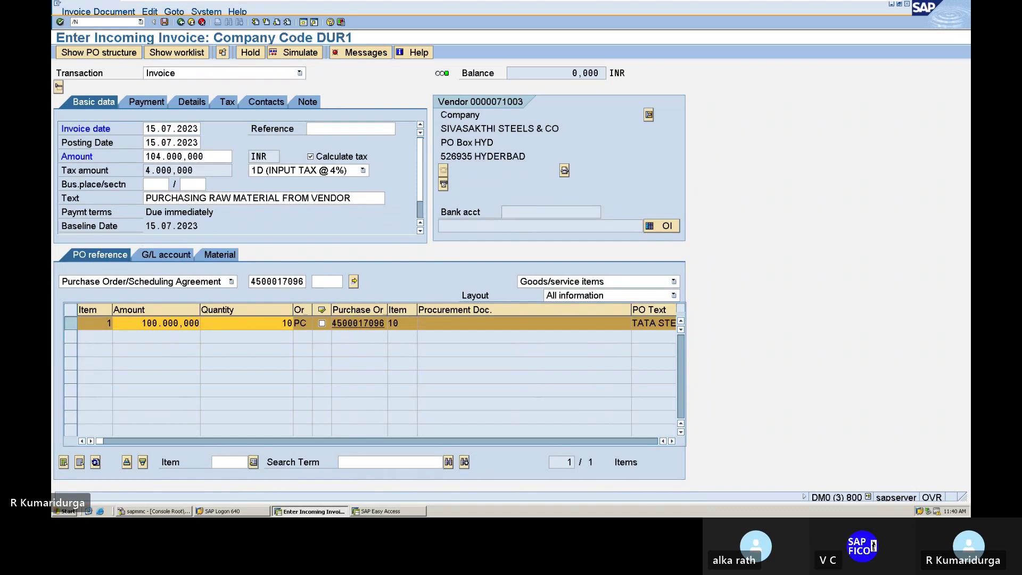
# - Open G/L account 100505 GR, IR CLEARING A/C in FS00 in change mode
pyautogui.click(89, 24)
pyautogui.write('/NFS00')
pyautogui.press('Return')
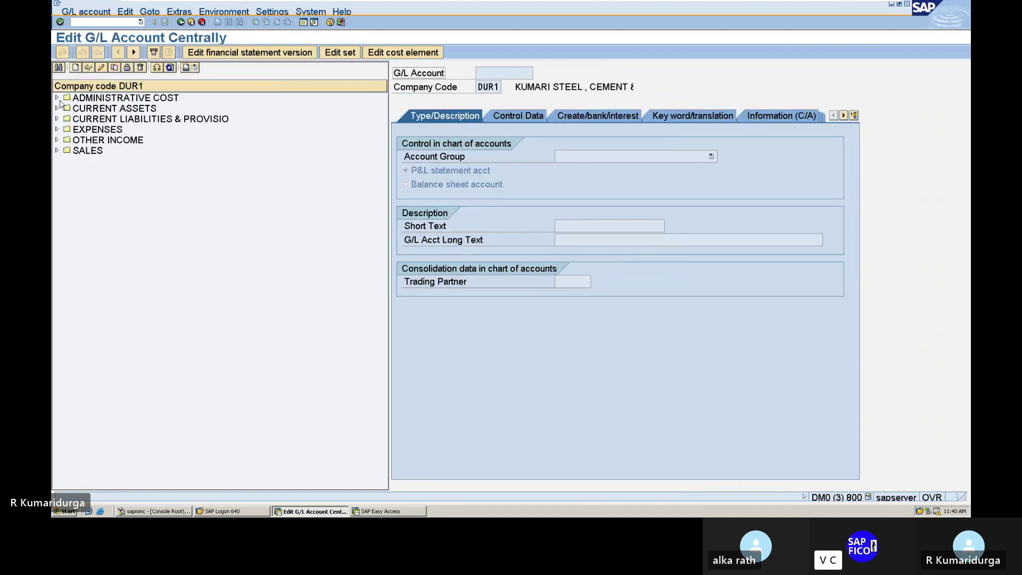
pyautogui.click(57, 119)
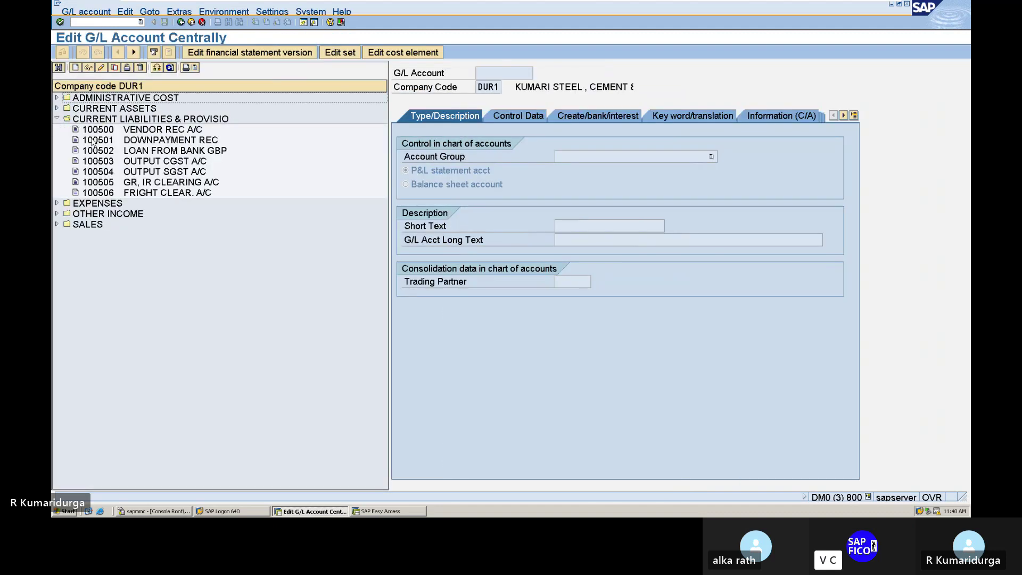
pyautogui.doubleClick(104, 182)
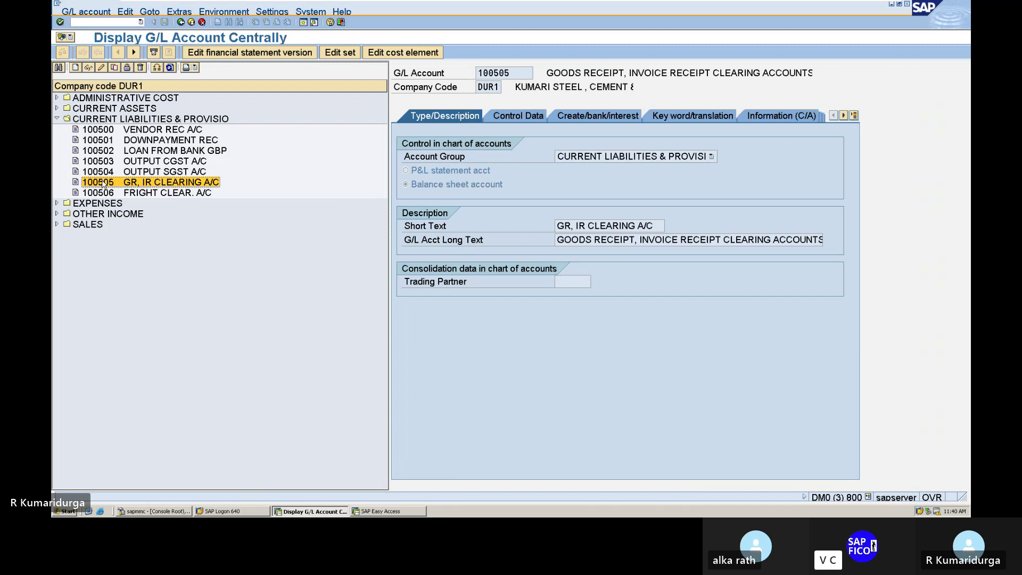
pyautogui.click(102, 68)
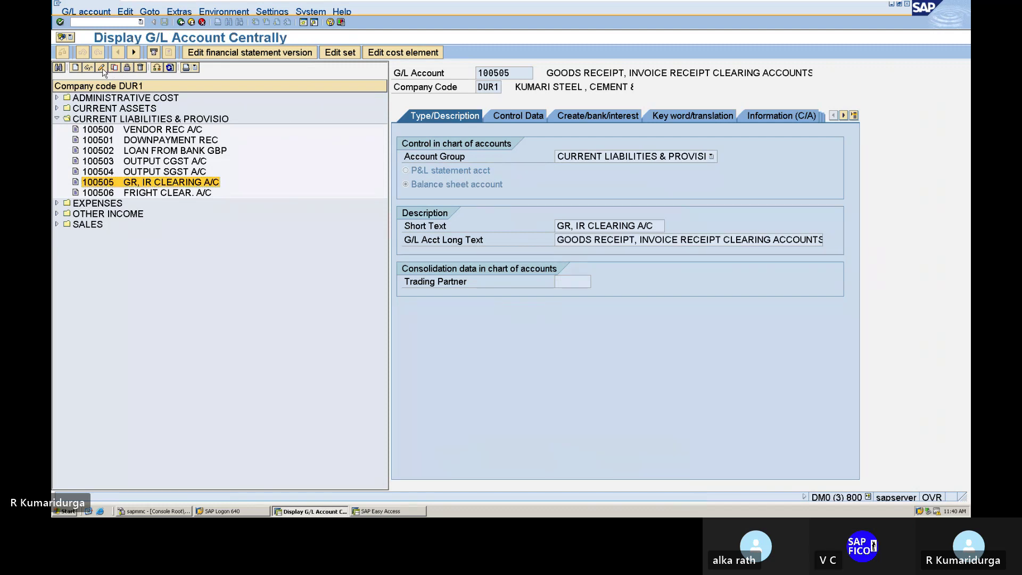
# - Set the account's tax category to 1D (INPUT TAX @ 4%) and save it
pyautogui.click(502, 115)
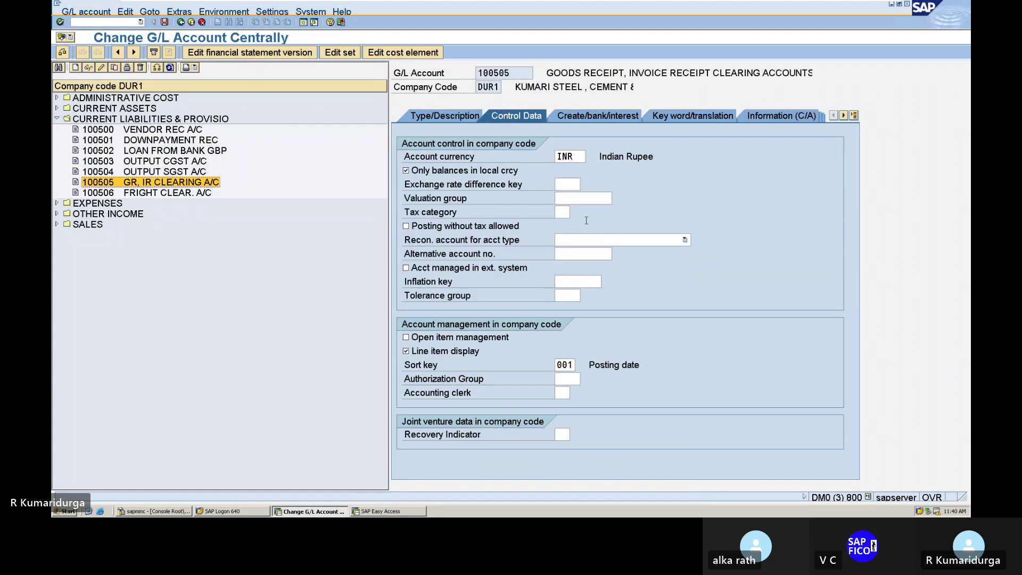
pyautogui.click(560, 213)
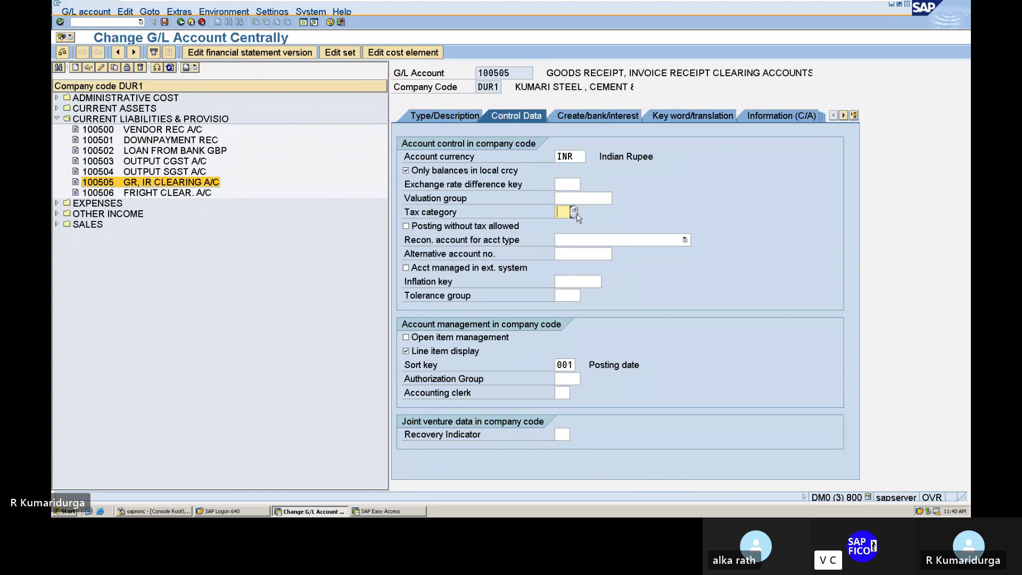
pyautogui.click(577, 215)
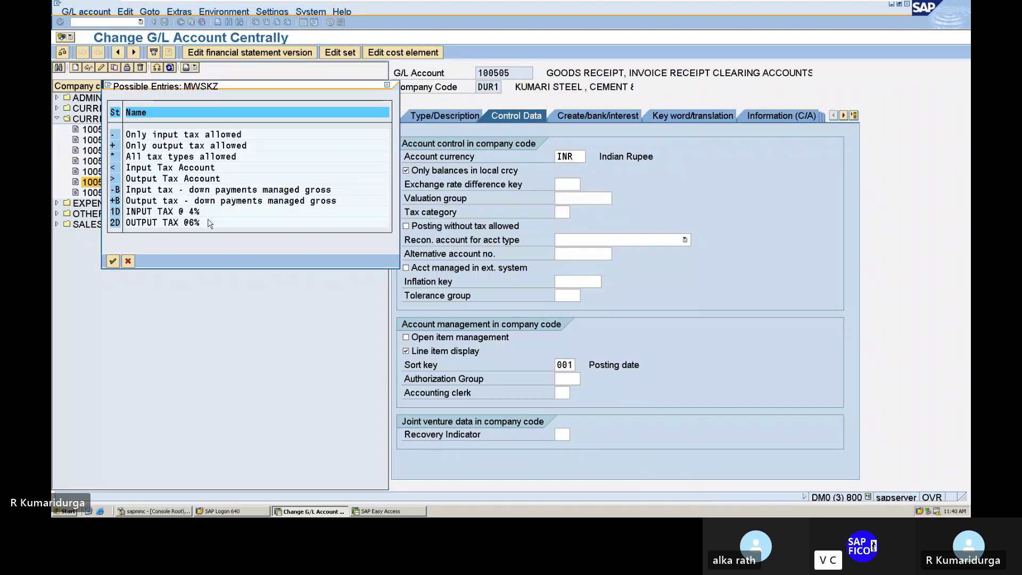
pyautogui.doubleClick(173, 211)
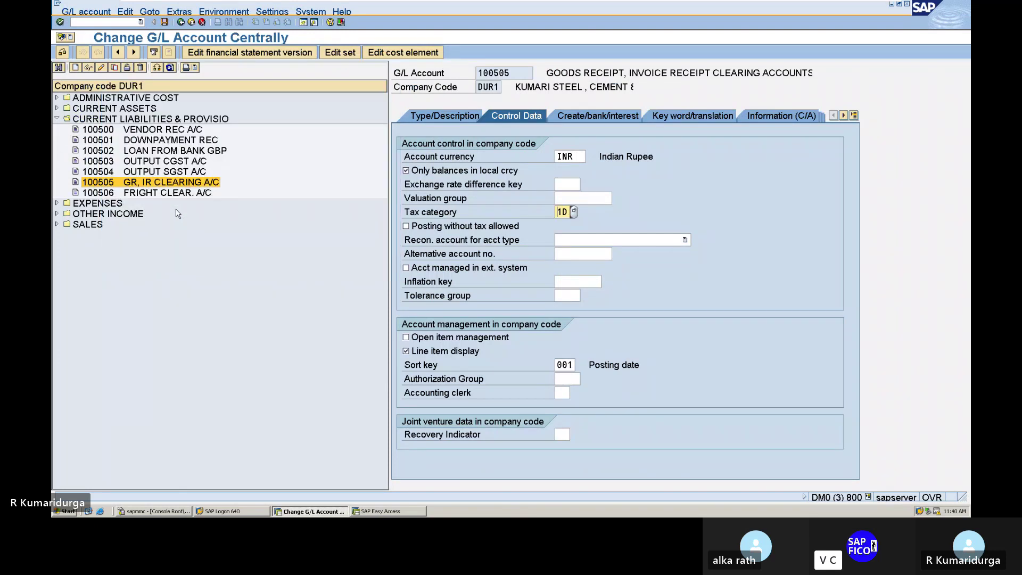
pyautogui.press('Return')
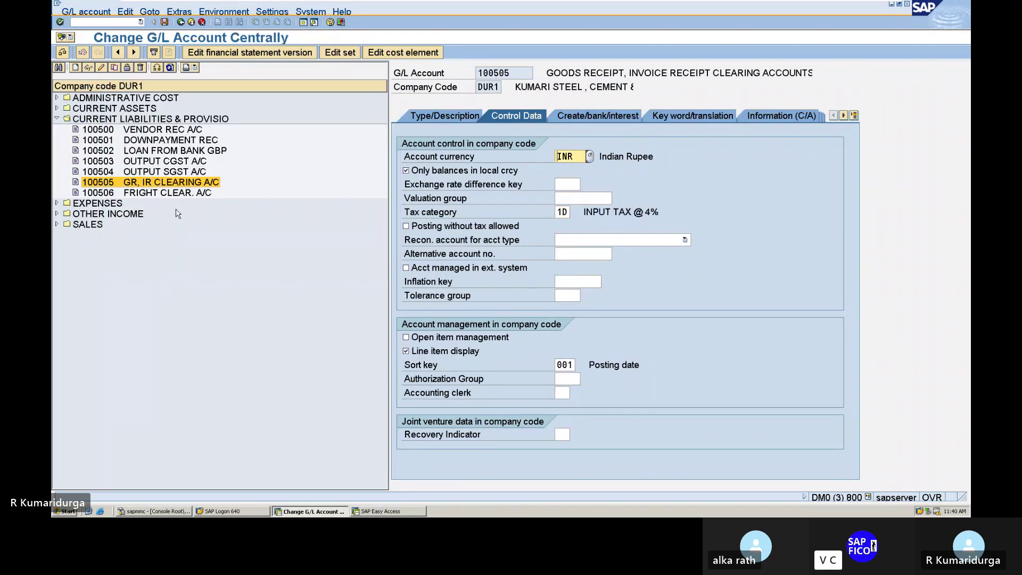
pyautogui.click(164, 22)
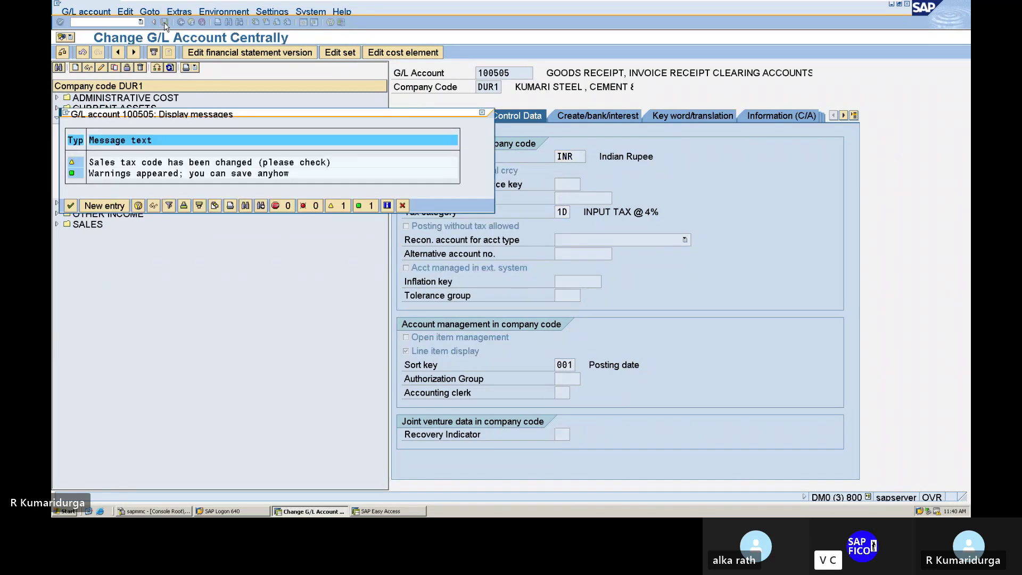
pyautogui.press('Return')
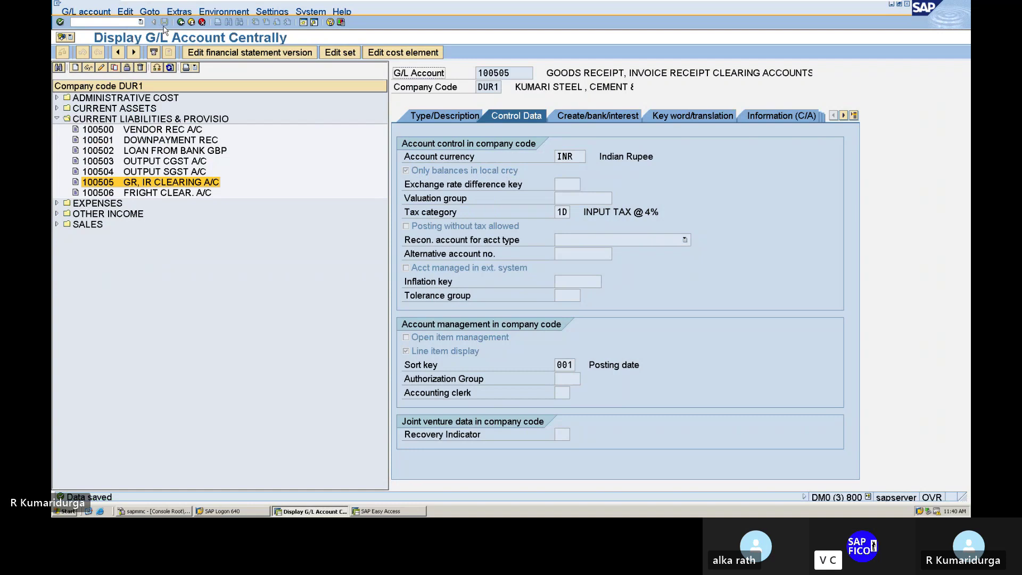
pyautogui.click(94, 21)
pyautogui.write('/NMIRO')
# - Enter invoice date 15.07.2023, tick Calculate tax, and add text PURCHASING RAW MATERIAL FROM VENDOR
pyautogui.press('Return')
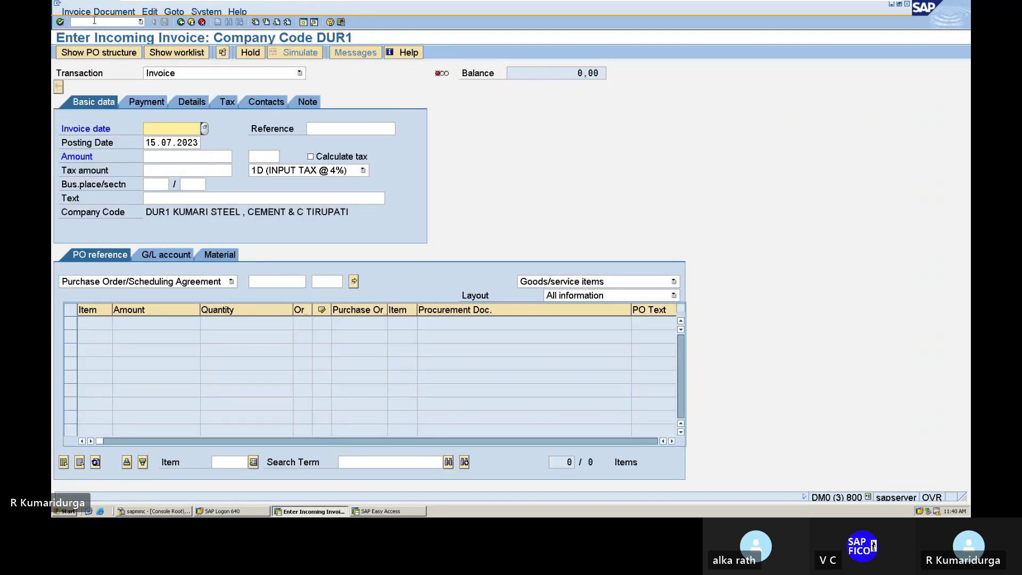
pyautogui.write('15.07')
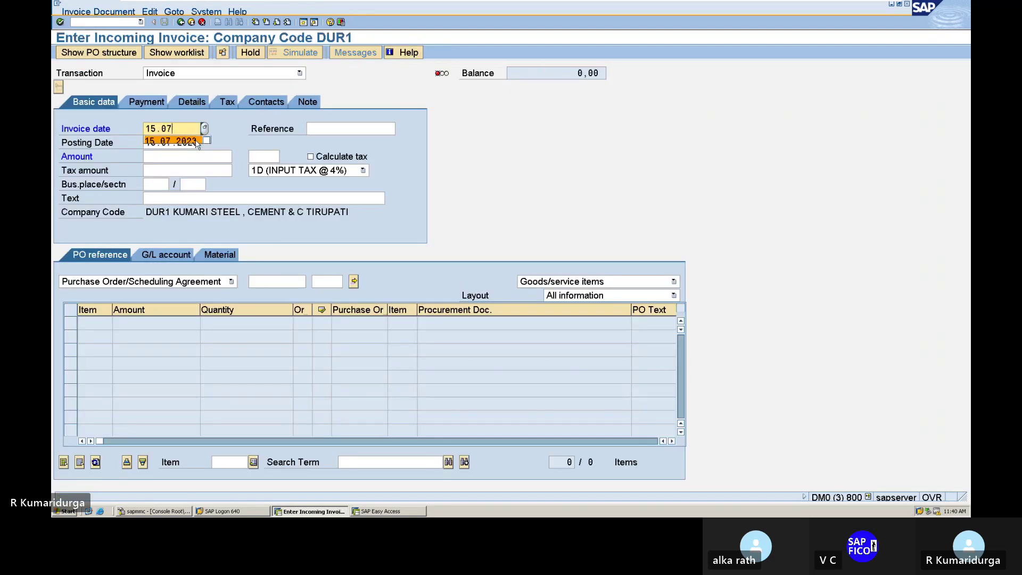
pyautogui.write('.2023')
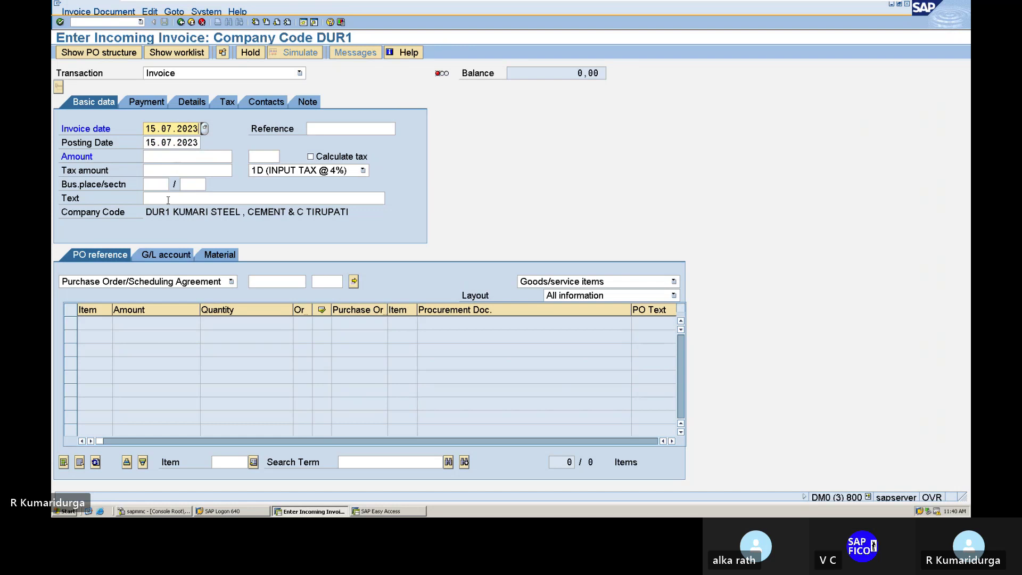
pyautogui.click(310, 157)
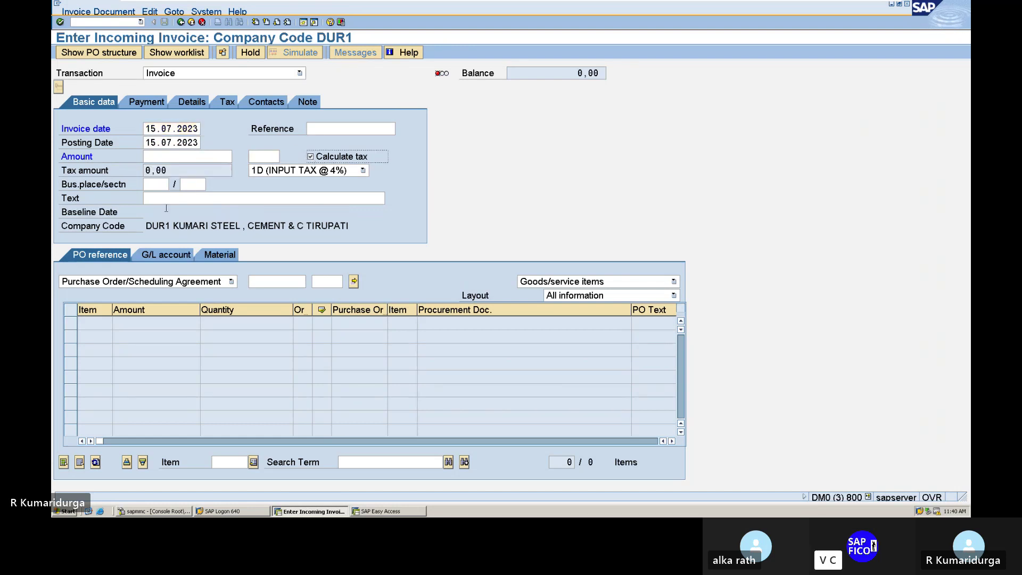
pyautogui.click(177, 199)
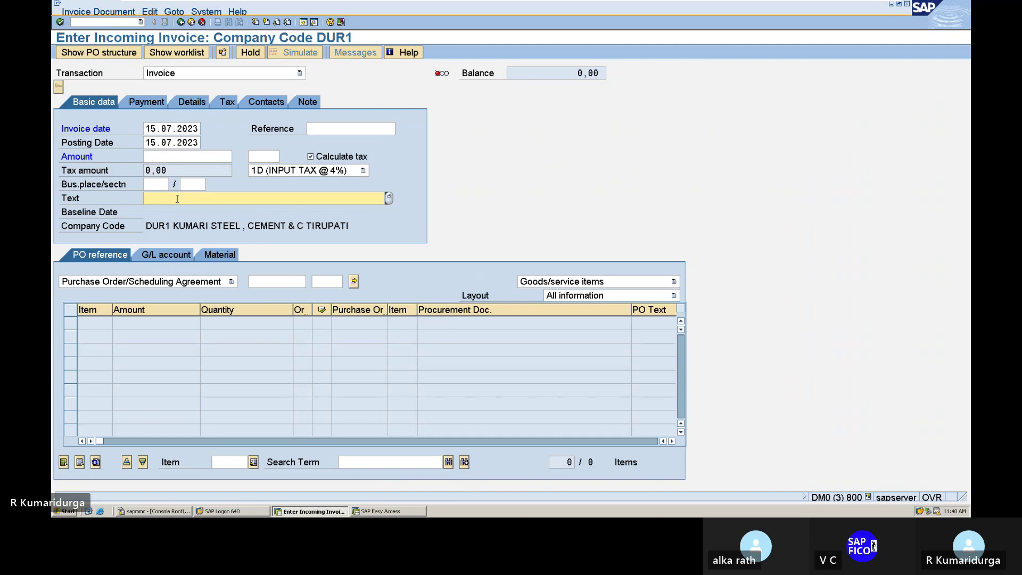
pyautogui.write('R')
pyautogui.press('BackSpace')
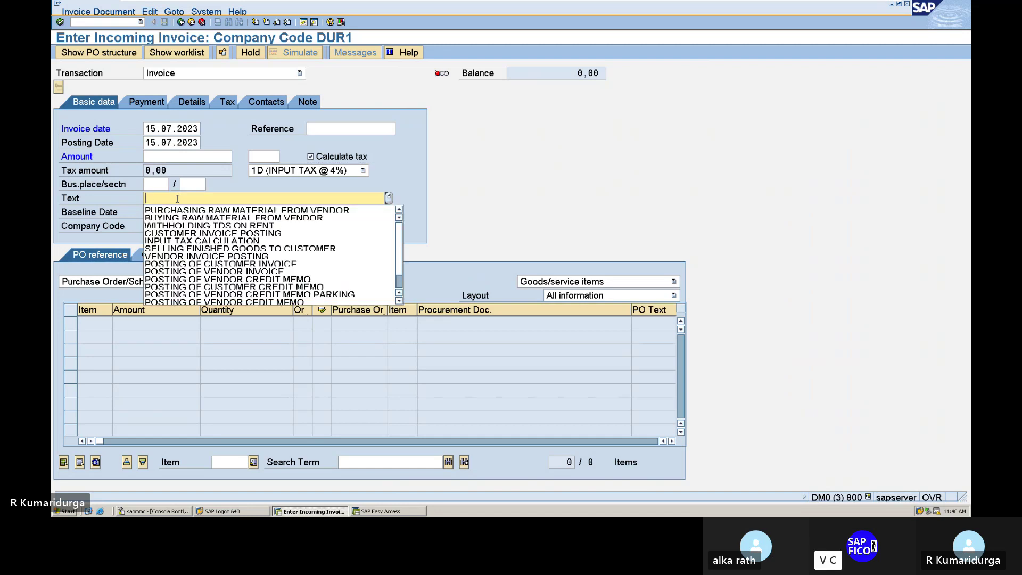
pyautogui.write('P')
pyautogui.press('Down')
pyautogui.press('Return')
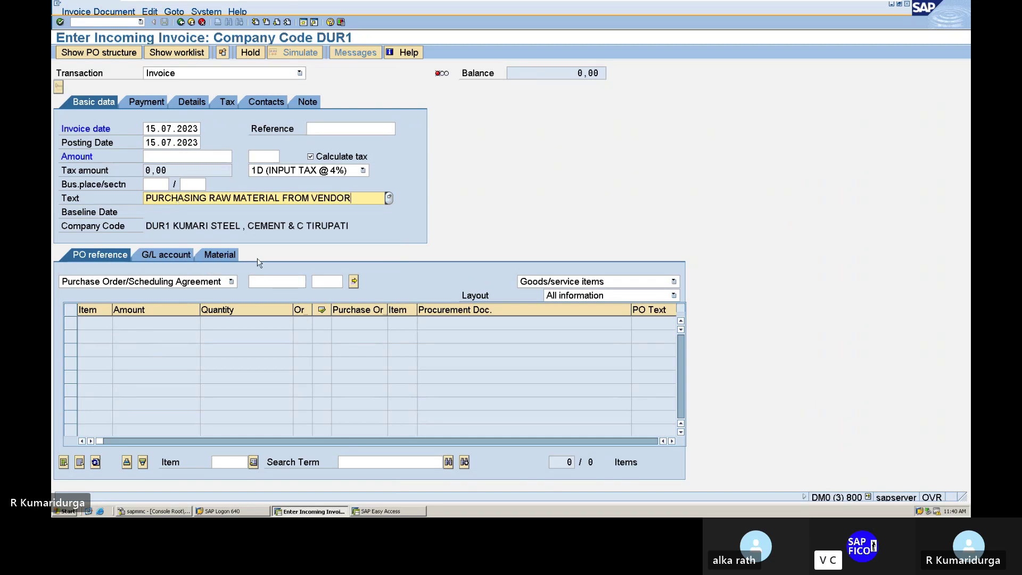
pyautogui.click(264, 279)
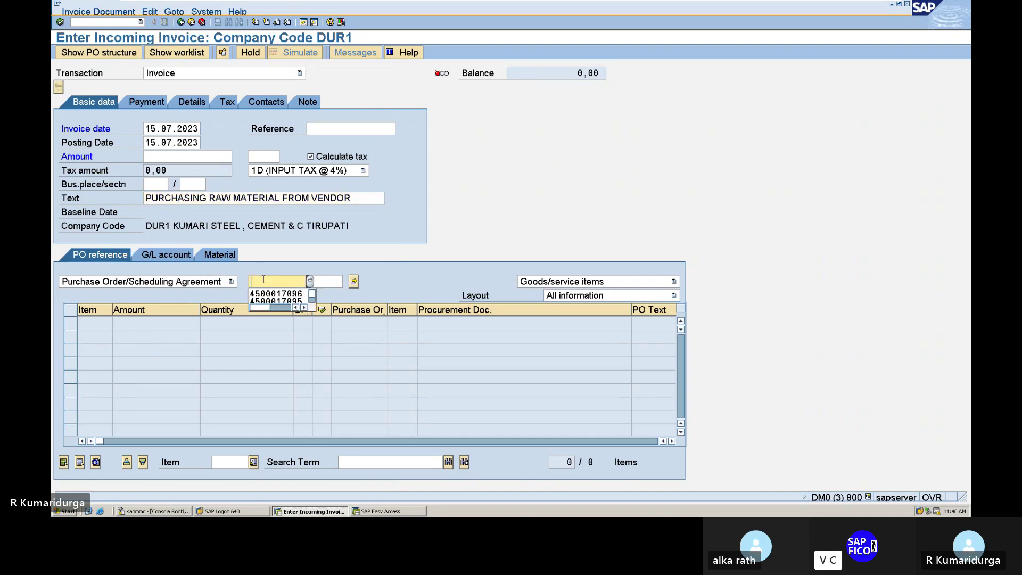
pyautogui.press('Return')
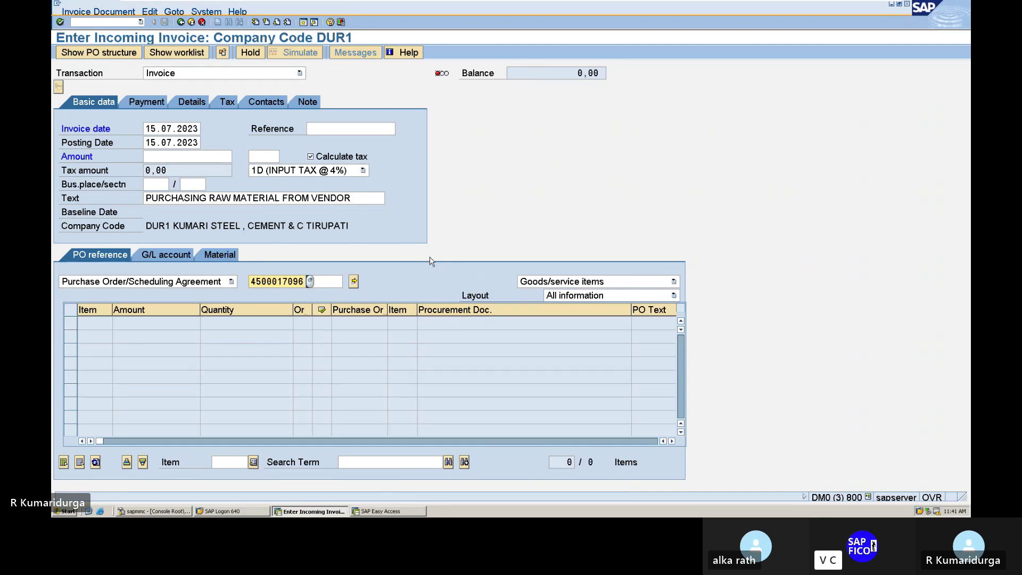
pyautogui.press('Return')
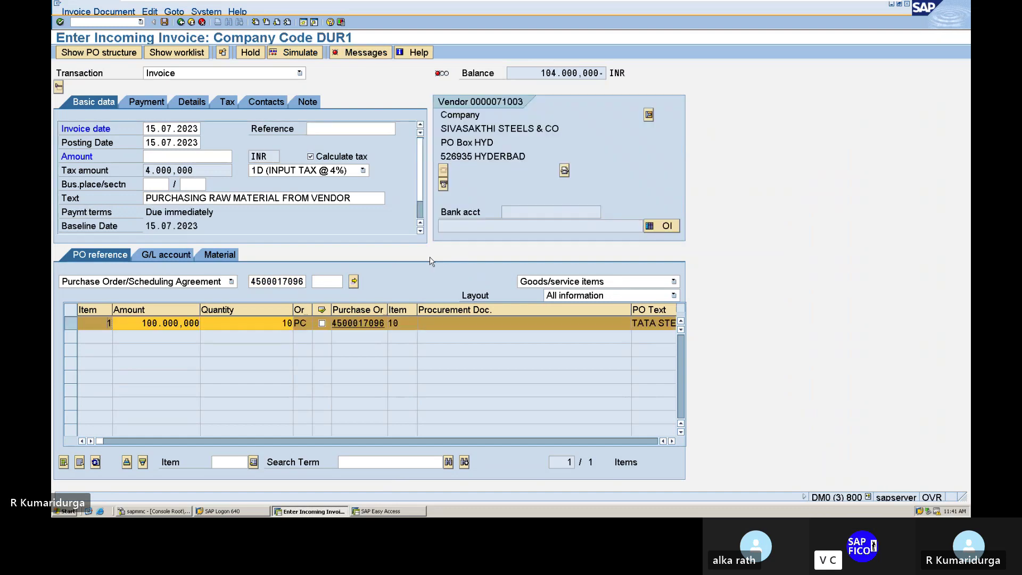
# - Enter 104000 as the invoice amount so the balance is zero, then review the simulated postings
pyautogui.click(188, 156)
pyautogui.write('104000')
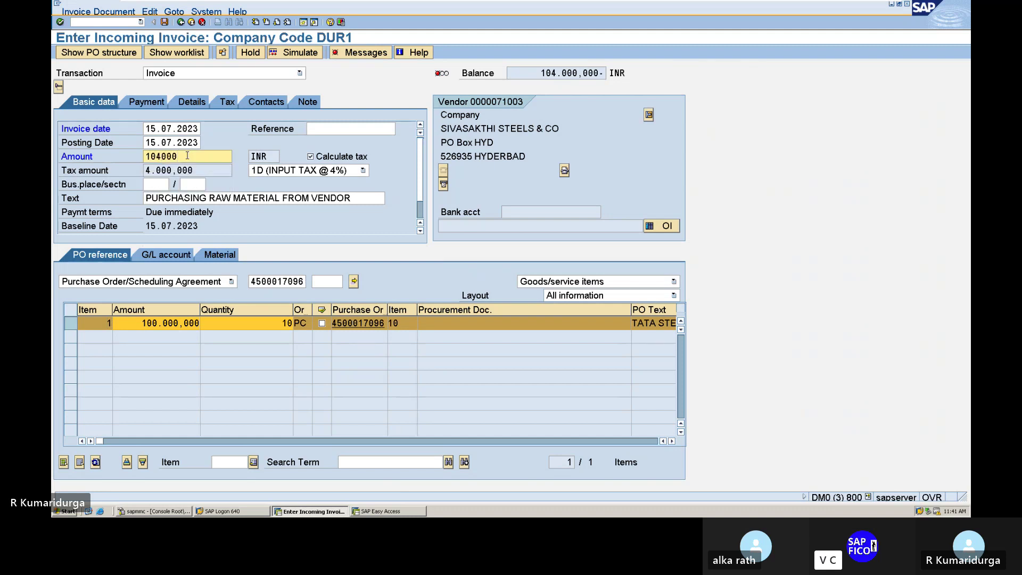
pyautogui.press('Return')
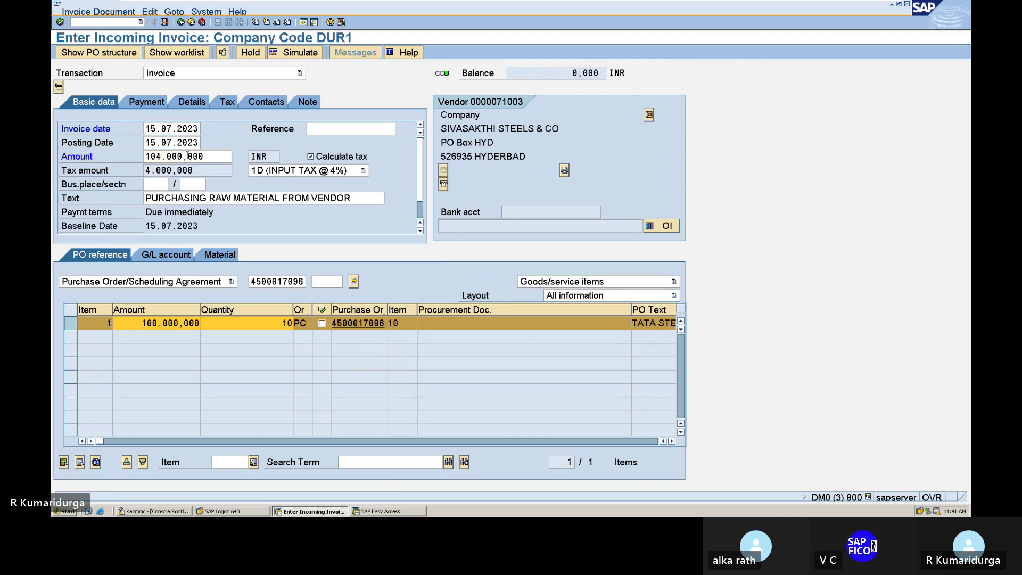
pyautogui.click(275, 53)
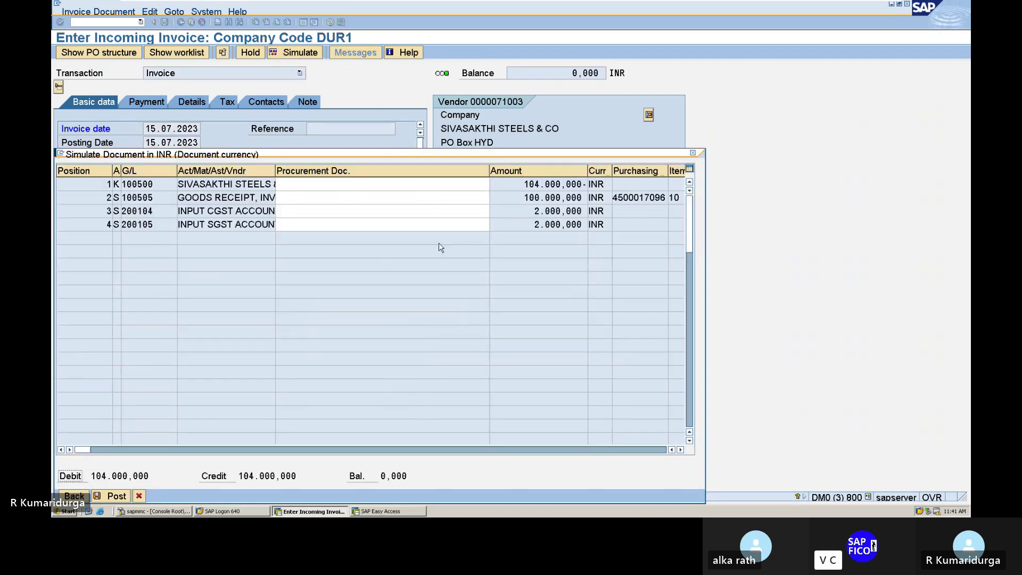
pyautogui.click(693, 153)
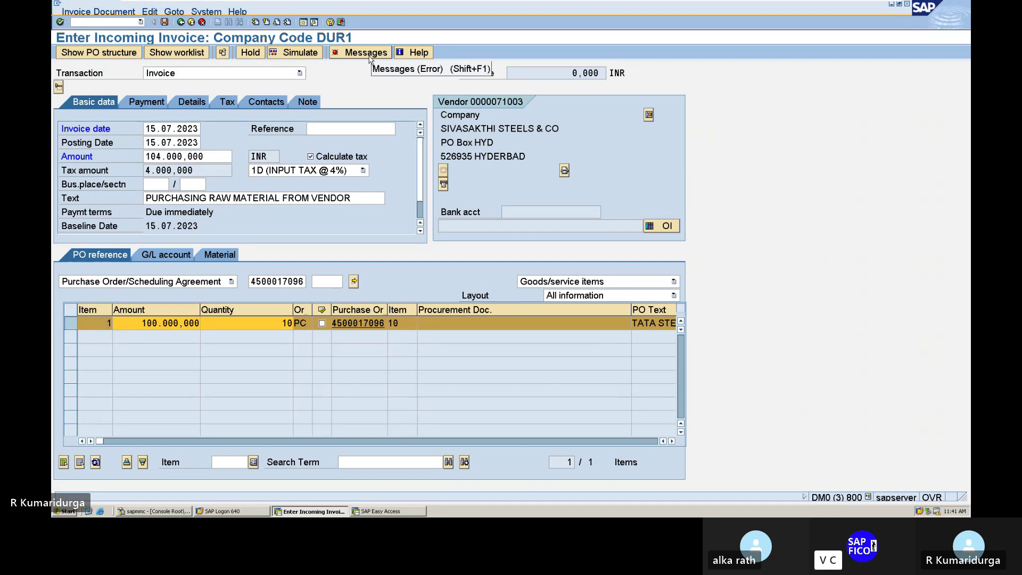
pyautogui.click(365, 52)
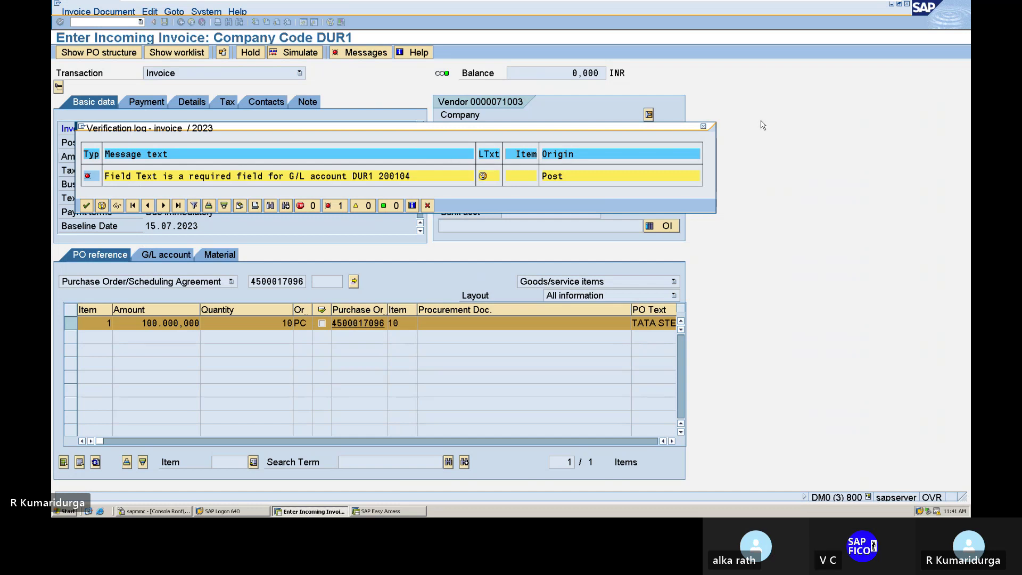
pyautogui.click(704, 128)
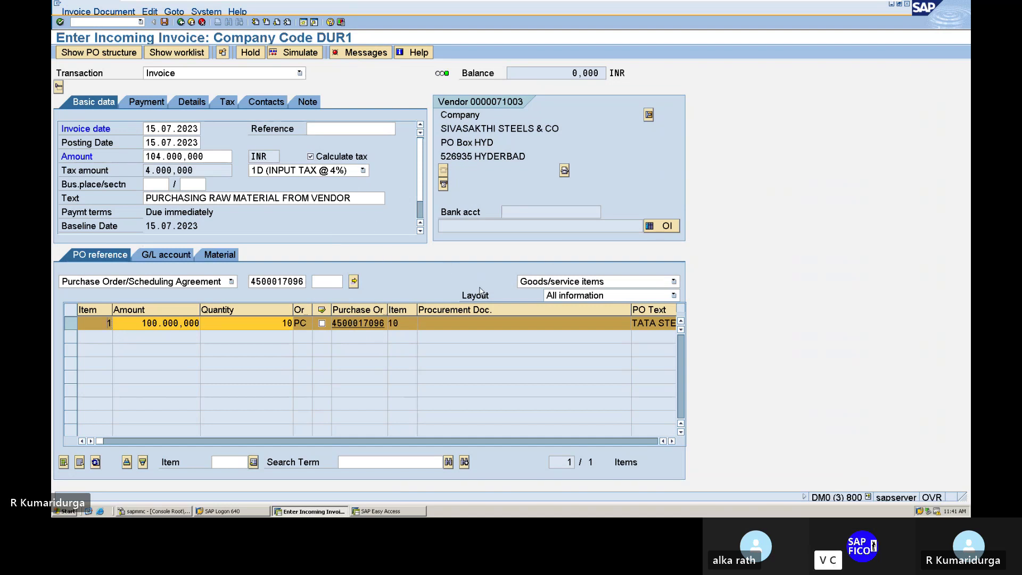
# - Scroll through the PO item's remaining columns and view the G/L account entries
pyautogui.click(671, 441)
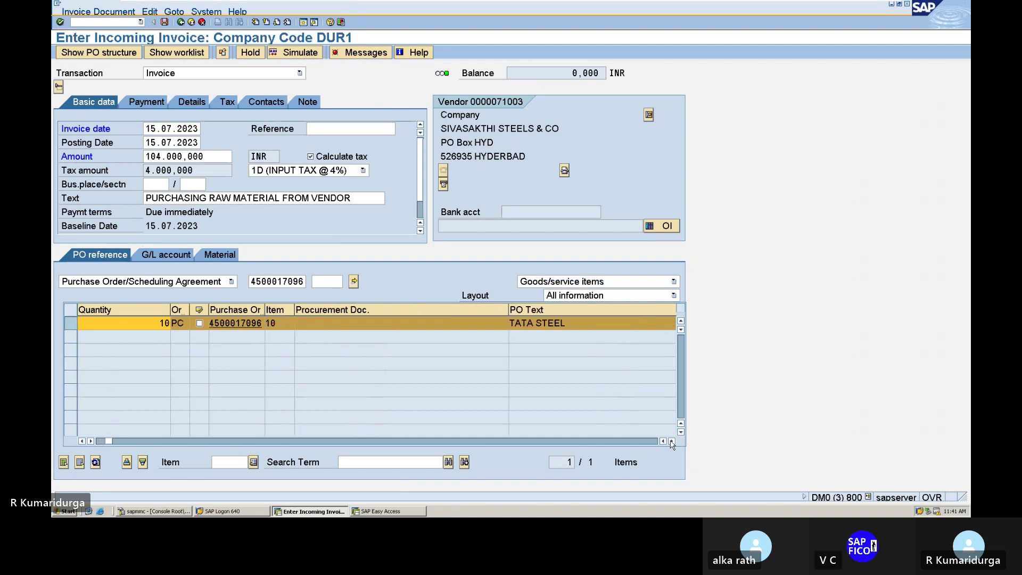
pyautogui.click(671, 441)
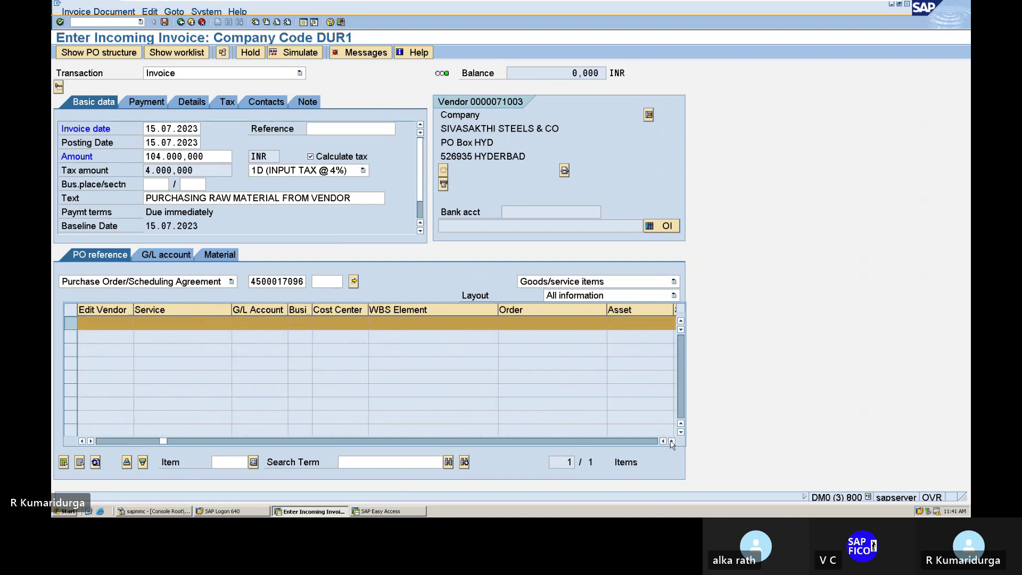
pyautogui.click(671, 442)
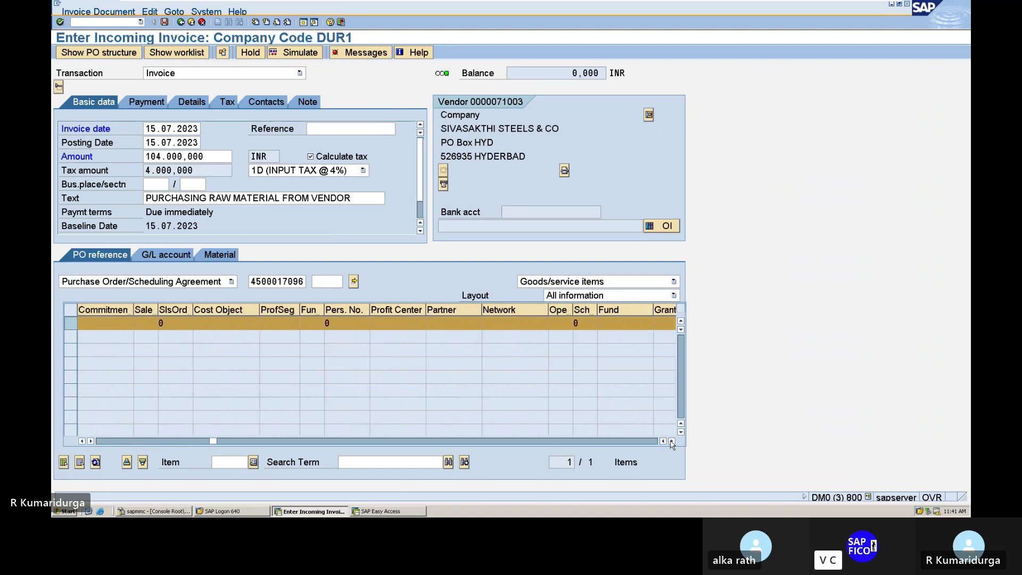
pyautogui.click(671, 441)
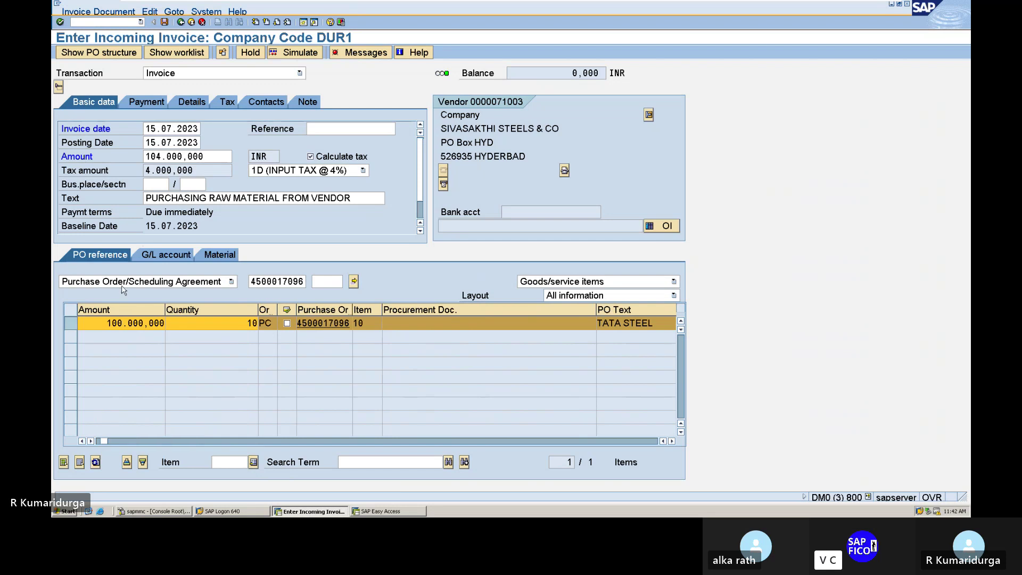
pyautogui.click(166, 256)
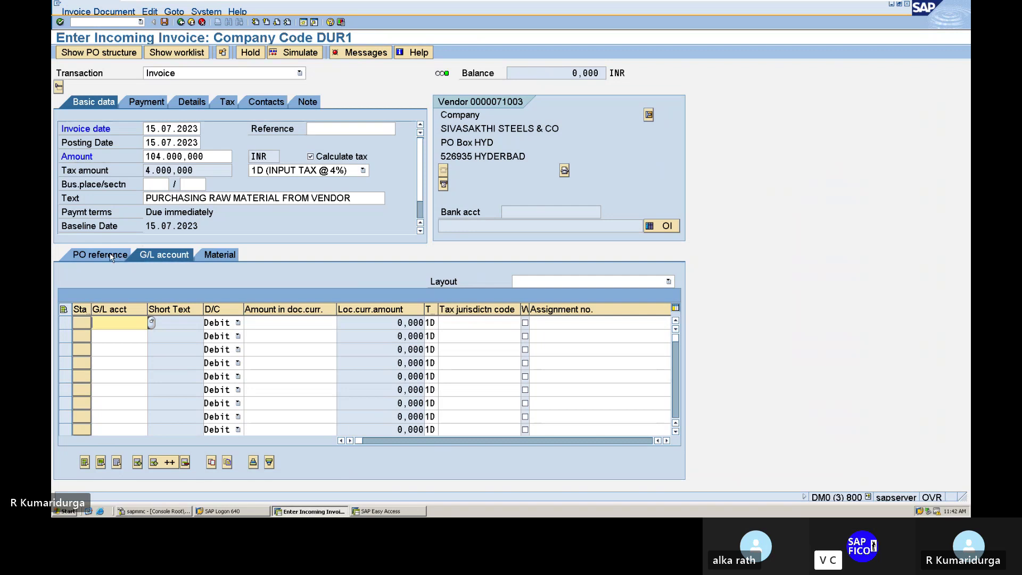
# - Leave the unposted invoice for SAP Easy Access with /N
pyautogui.click(118, 21)
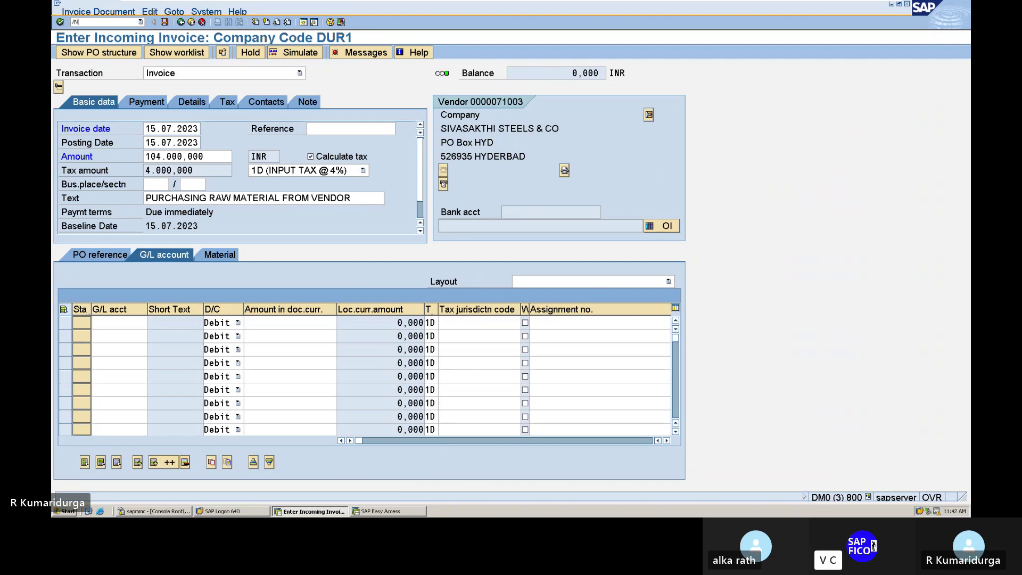
pyautogui.write('/N')
pyautogui.press('Return')
# - In FS00, open account 200104 INPUT CGST A/C in change mode and check field status group G001
pyautogui.write('FS')
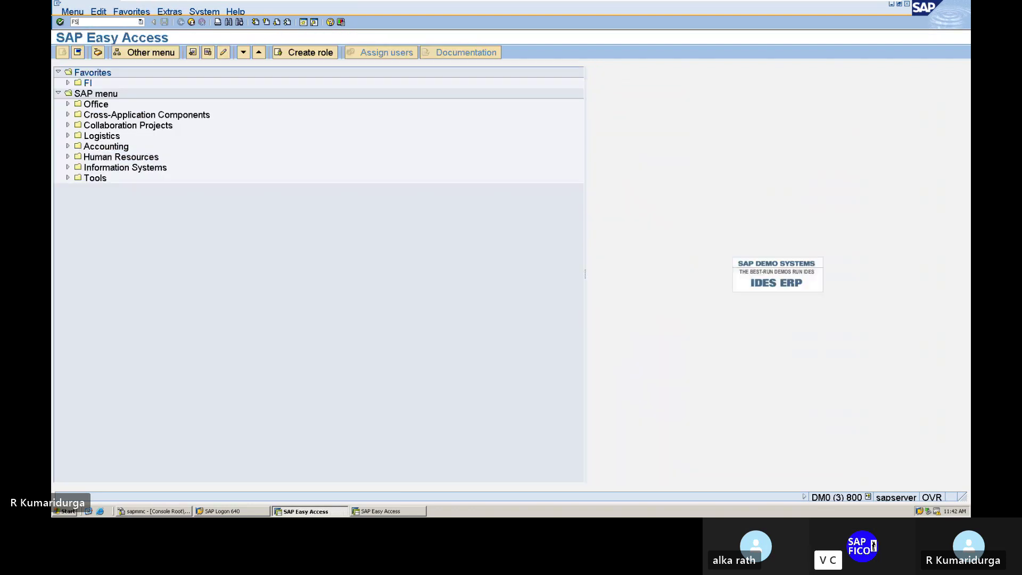
pyautogui.write('00')
pyautogui.press('Return')
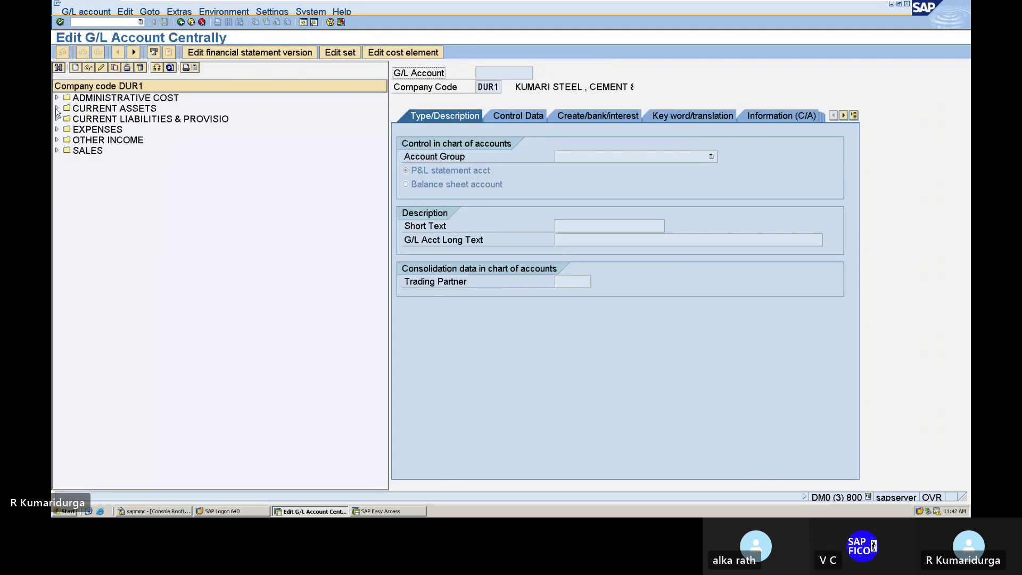
pyautogui.click(57, 108)
pyautogui.click(135, 163)
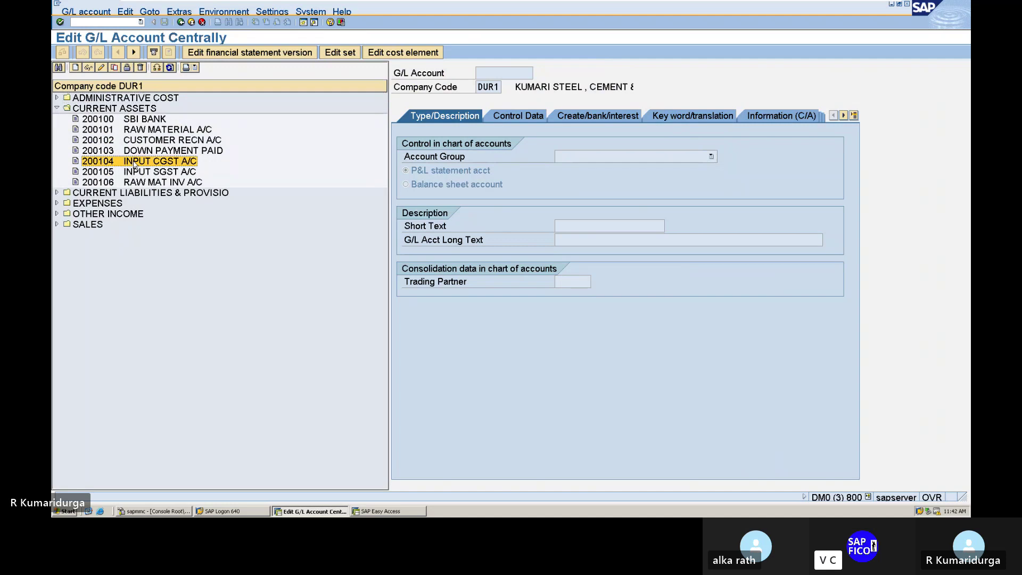
pyautogui.doubleClick(135, 163)
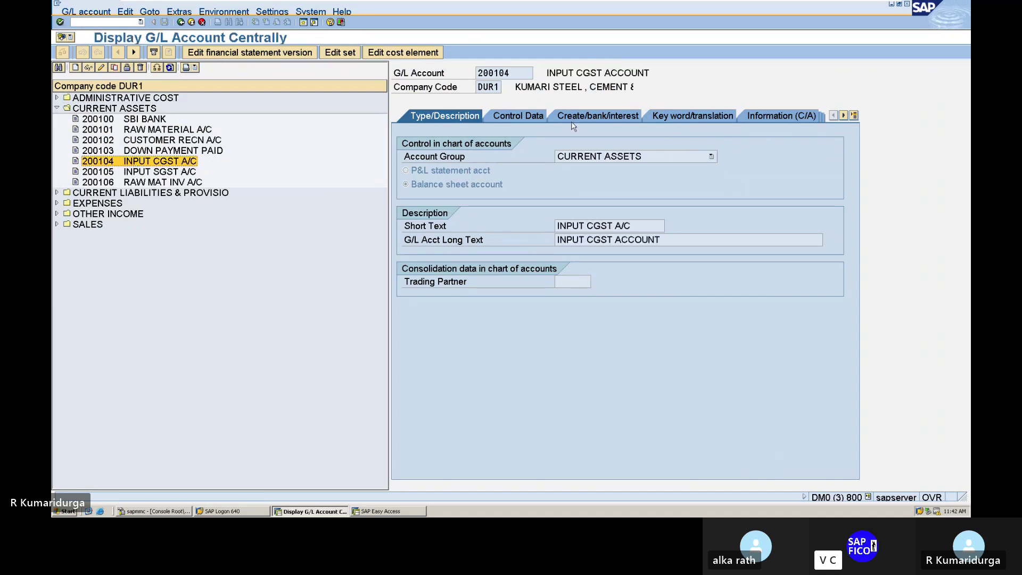
pyautogui.click(586, 117)
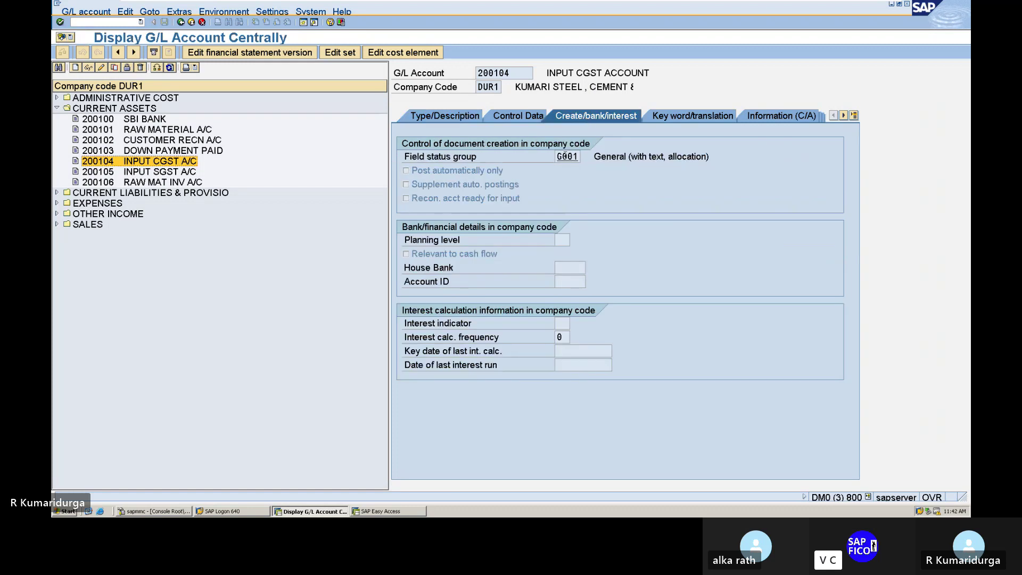
pyautogui.click(101, 68)
pyautogui.click(570, 156)
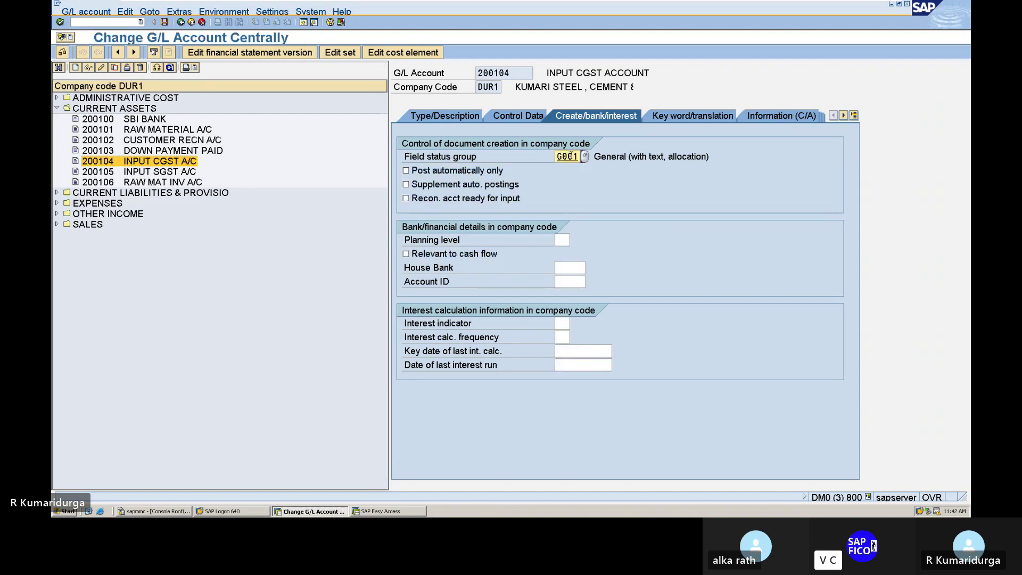
# - Open the field status variants configuration with /NOBC4
pyautogui.click(106, 20)
pyautogui.write('/NOBC4')
pyautogui.press('Return')
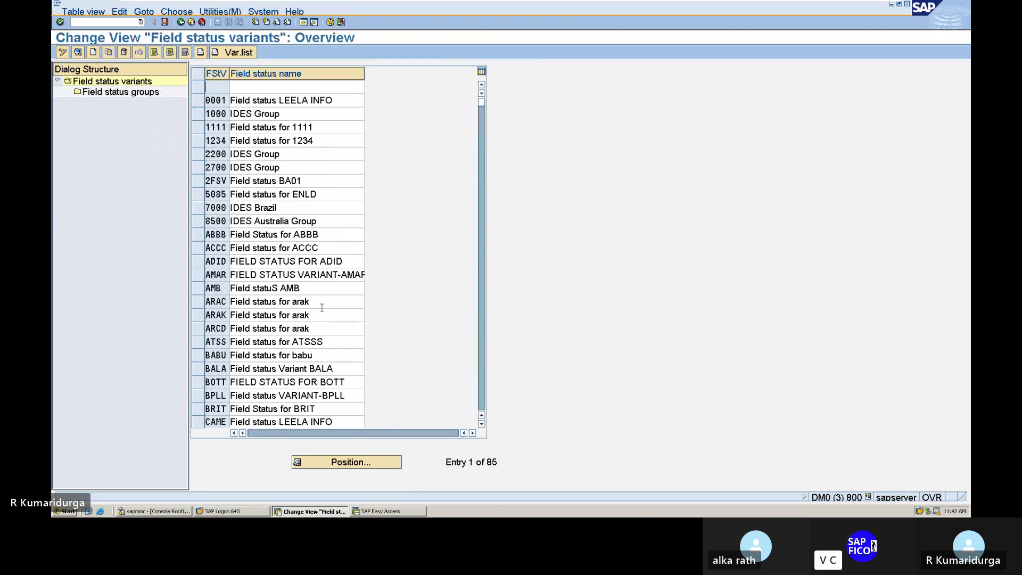
# - Set Text to optional entry in FSVD group G001's General data, save, and start a new invoice
pyautogui.scroll(-4, 322, 307)
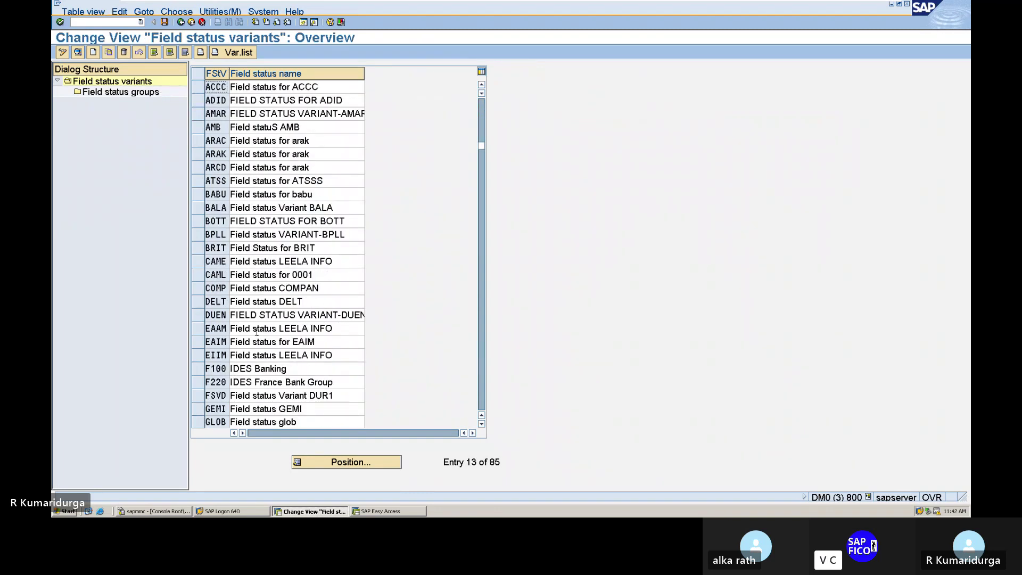
pyautogui.scroll(-3, 241, 344)
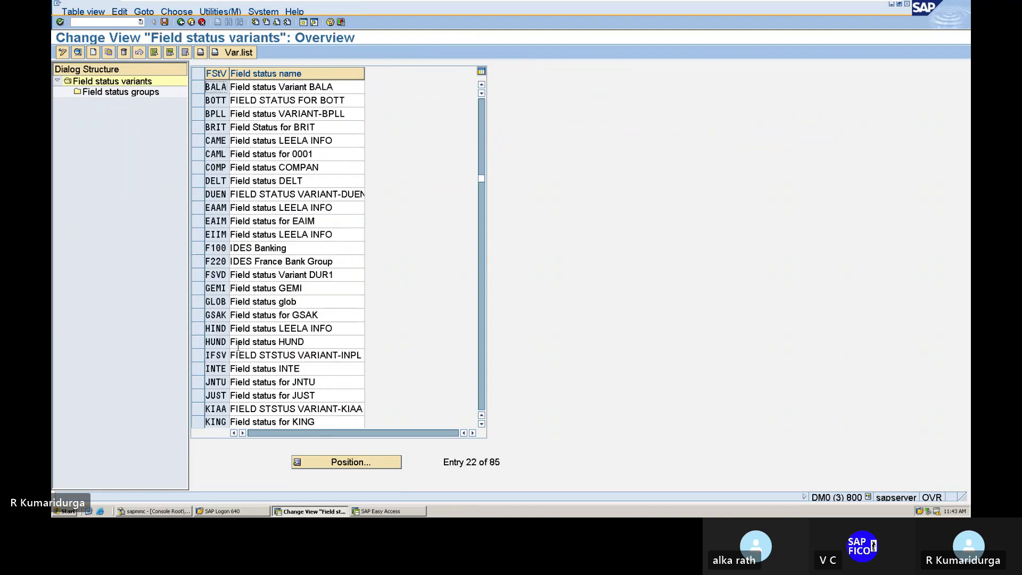
pyautogui.click(323, 275)
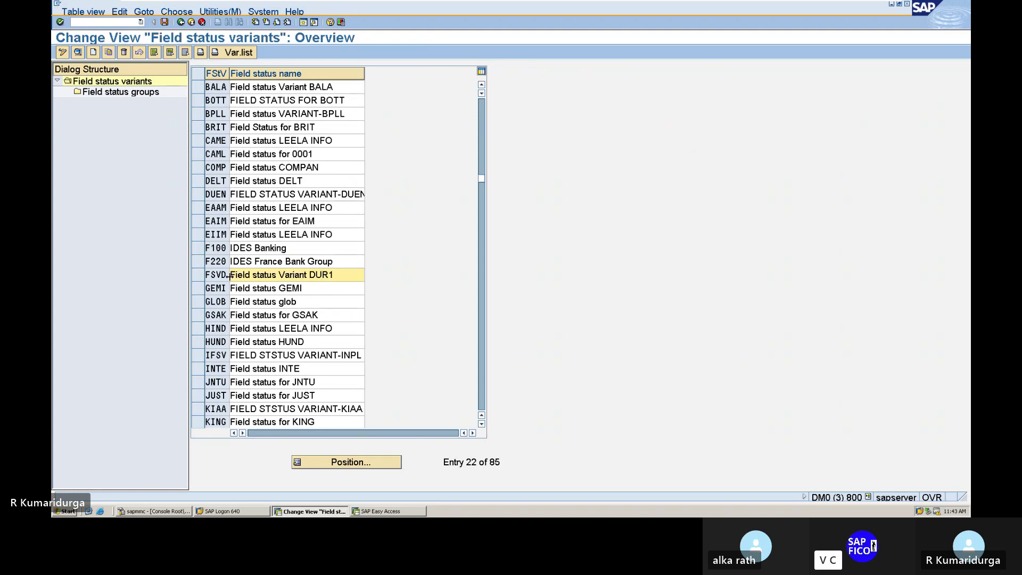
pyautogui.click(196, 275)
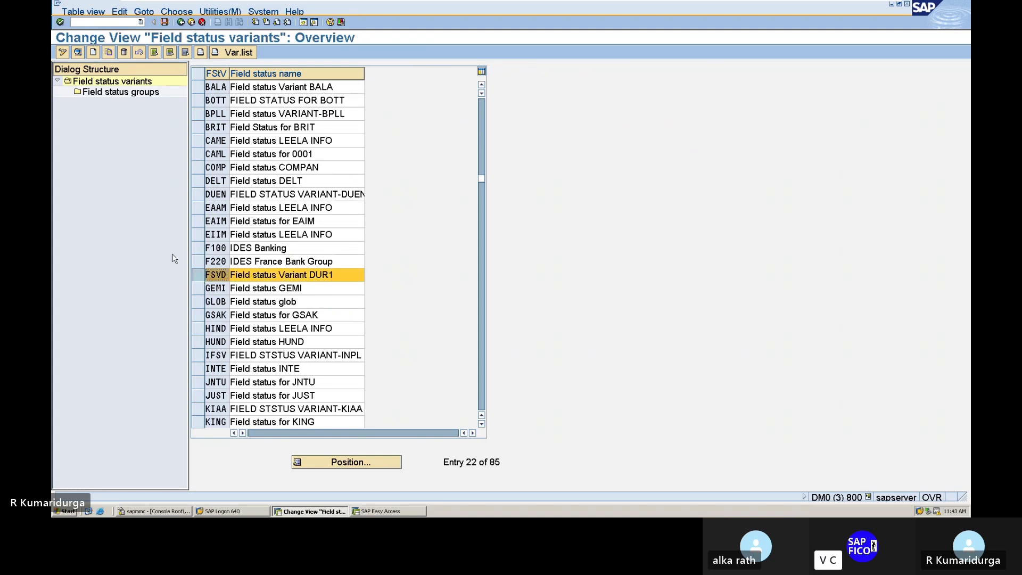
pyautogui.doubleClick(110, 92)
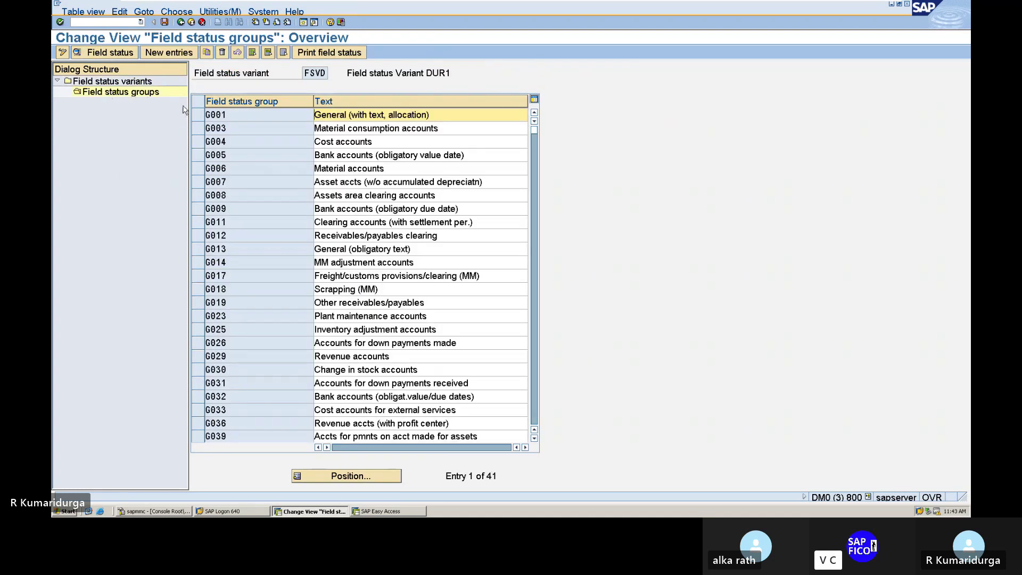
pyautogui.doubleClick(219, 114)
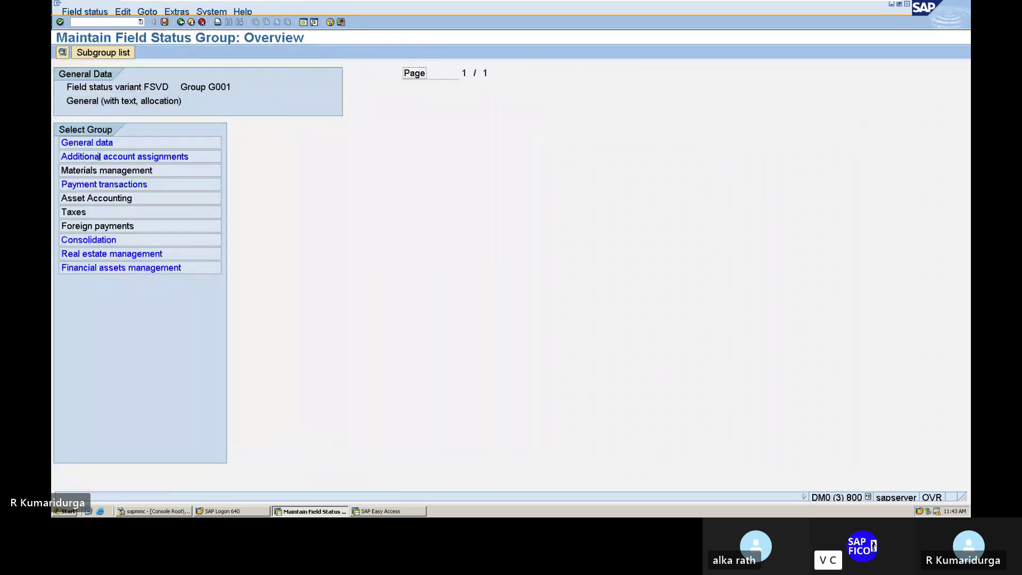
pyautogui.doubleClick(108, 143)
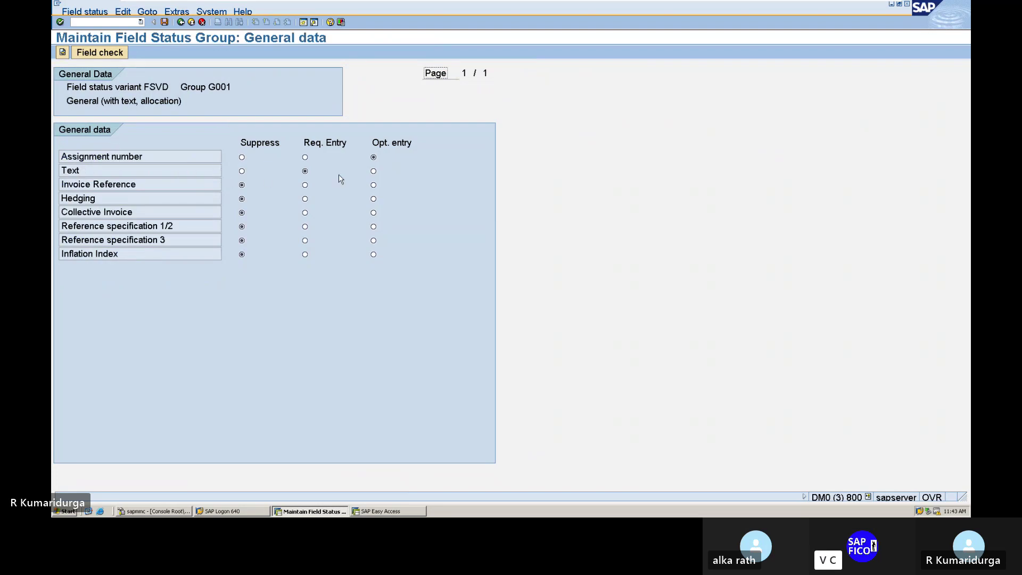
pyautogui.click(374, 172)
pyautogui.click(165, 22)
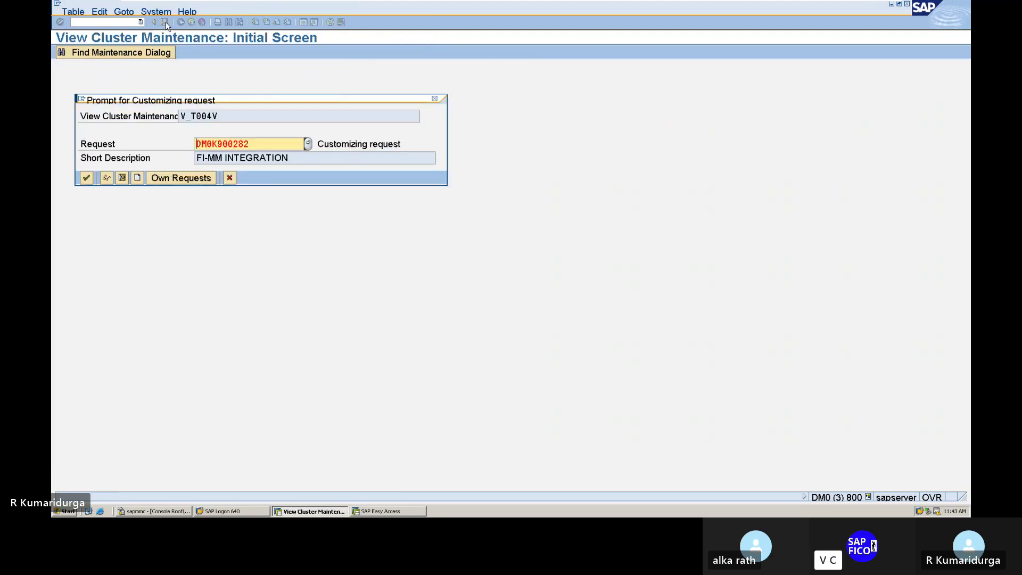
pyautogui.press('Return')
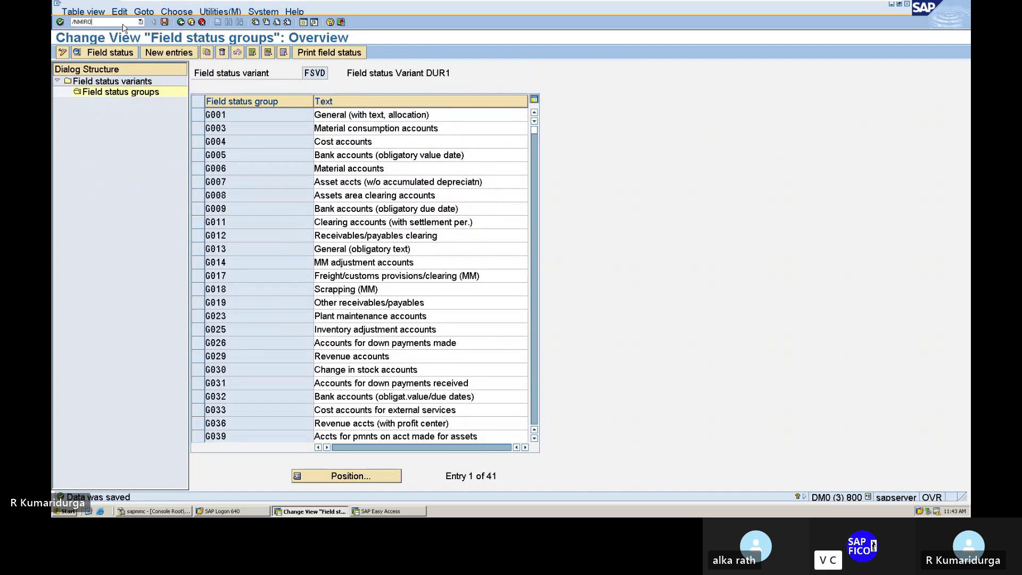
pyautogui.press('Return')
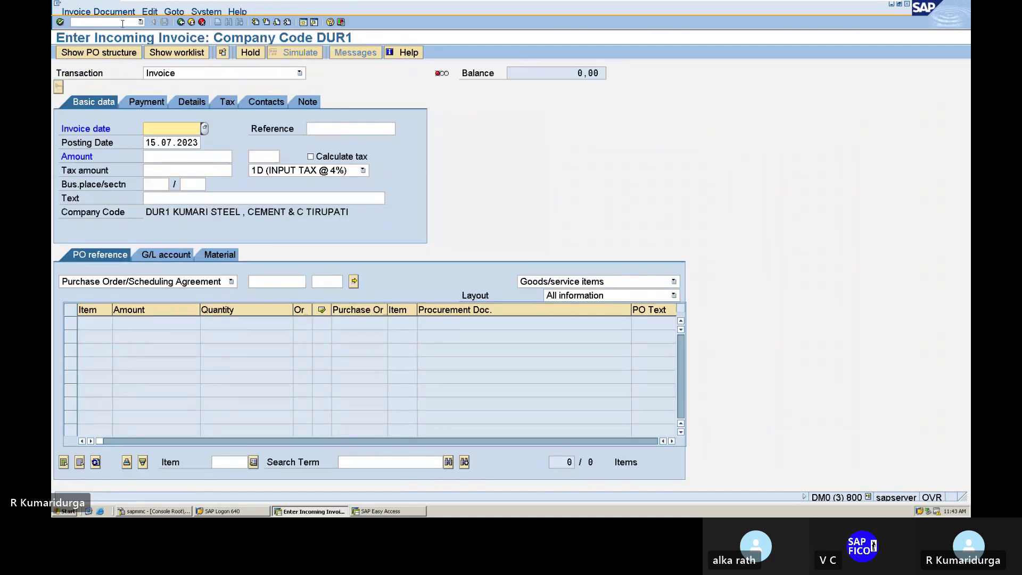
pyautogui.press('Down')
pyautogui.press('Down')
pyautogui.press('Return')
pyautogui.press('Tab')
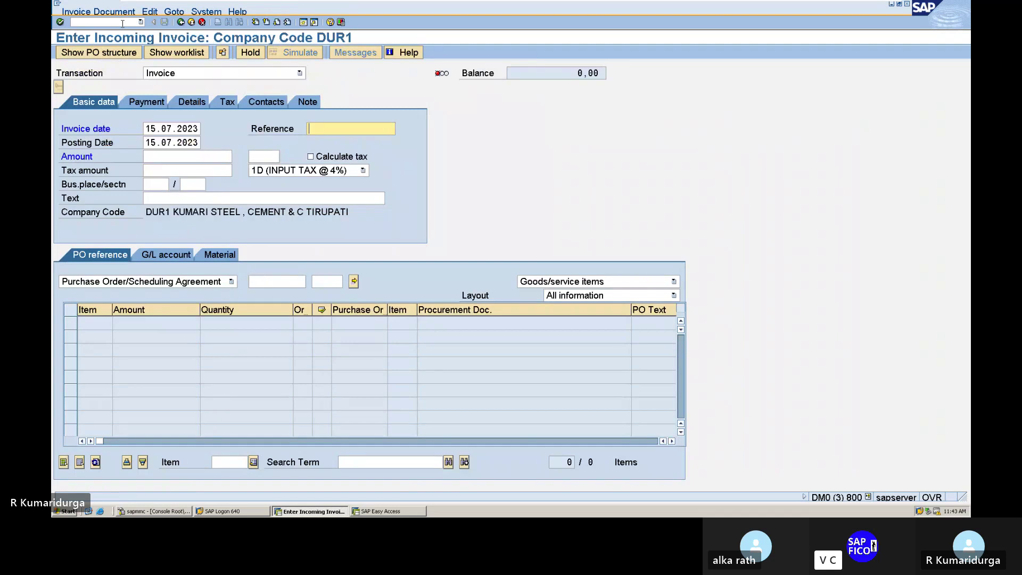
pyautogui.press('Tab')
pyautogui.press('Tab')
pyautogui.press('Tab')
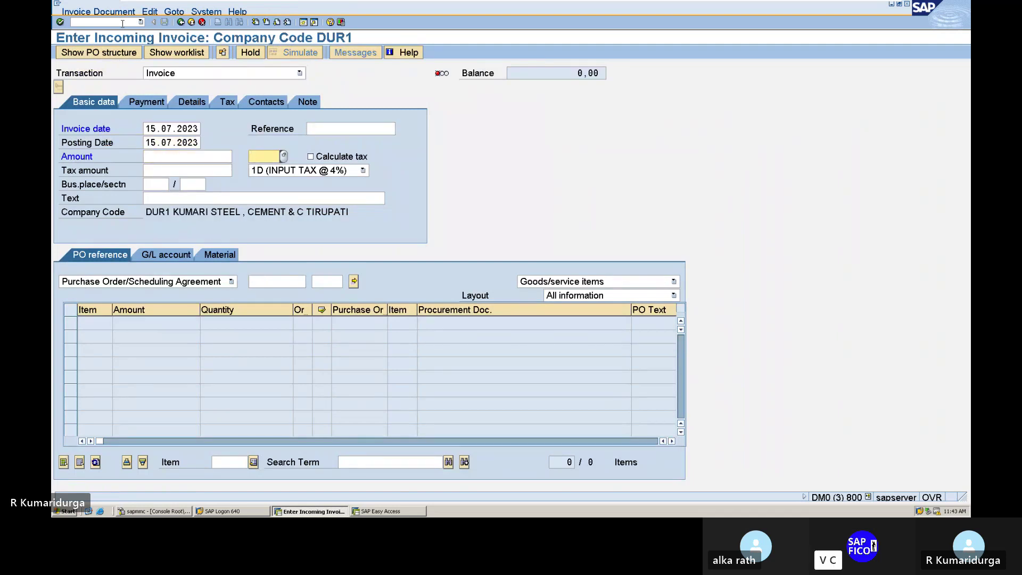
pyautogui.click(311, 156)
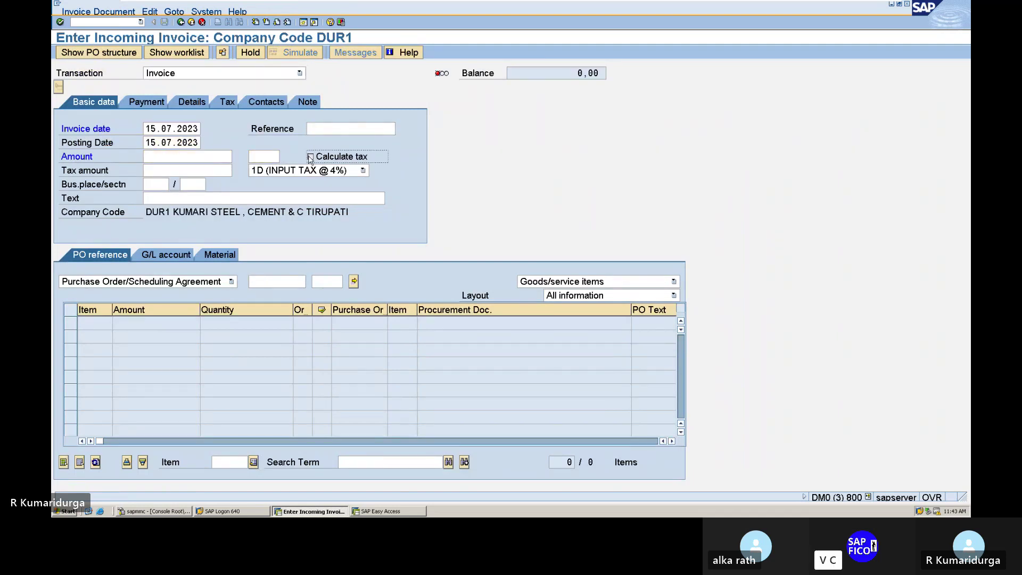
pyautogui.press('Return')
pyautogui.click(192, 197)
pyautogui.press('Down')
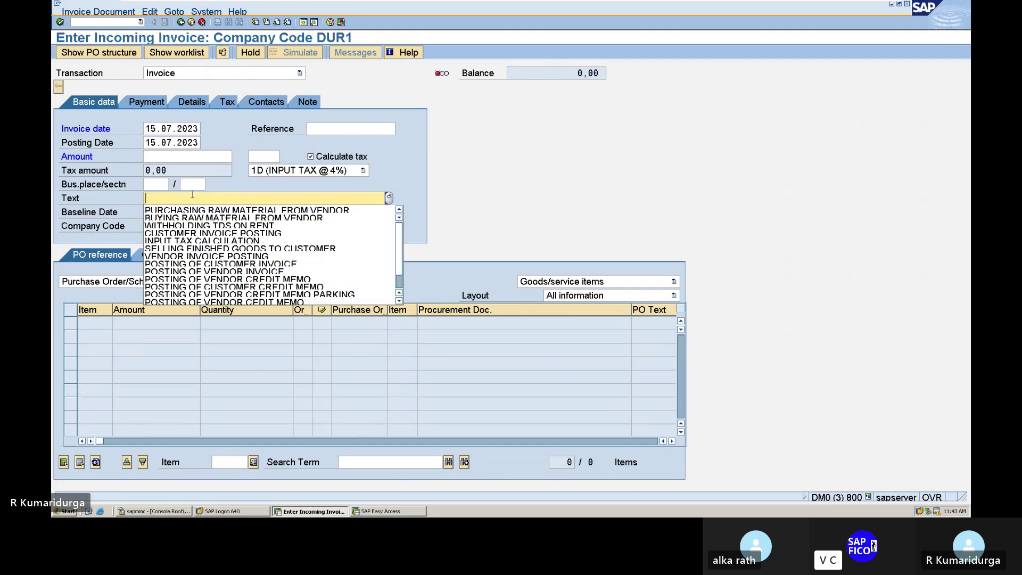
pyautogui.press('Down')
pyautogui.press('Return')
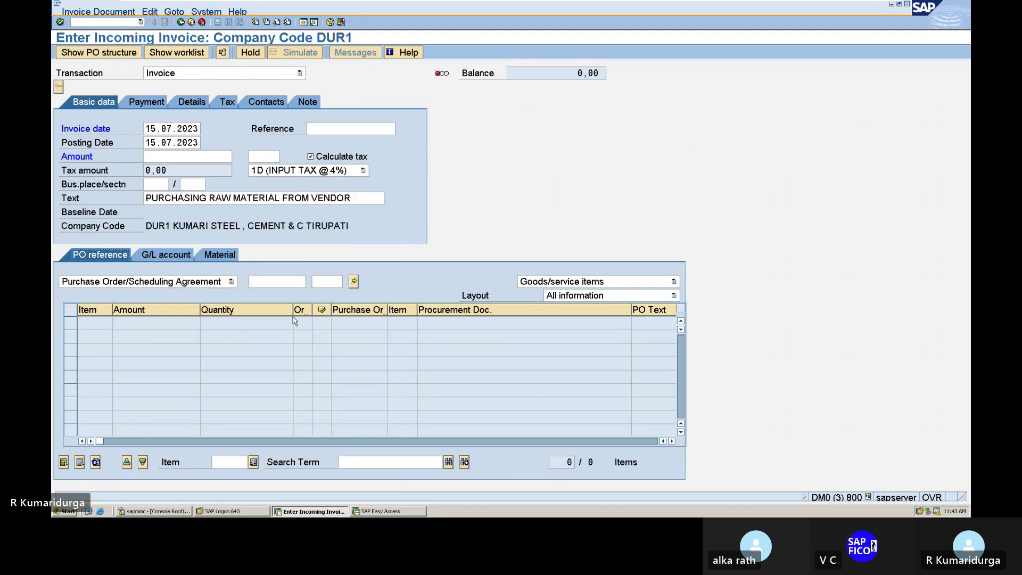
pyautogui.click(296, 284)
pyautogui.press('Down')
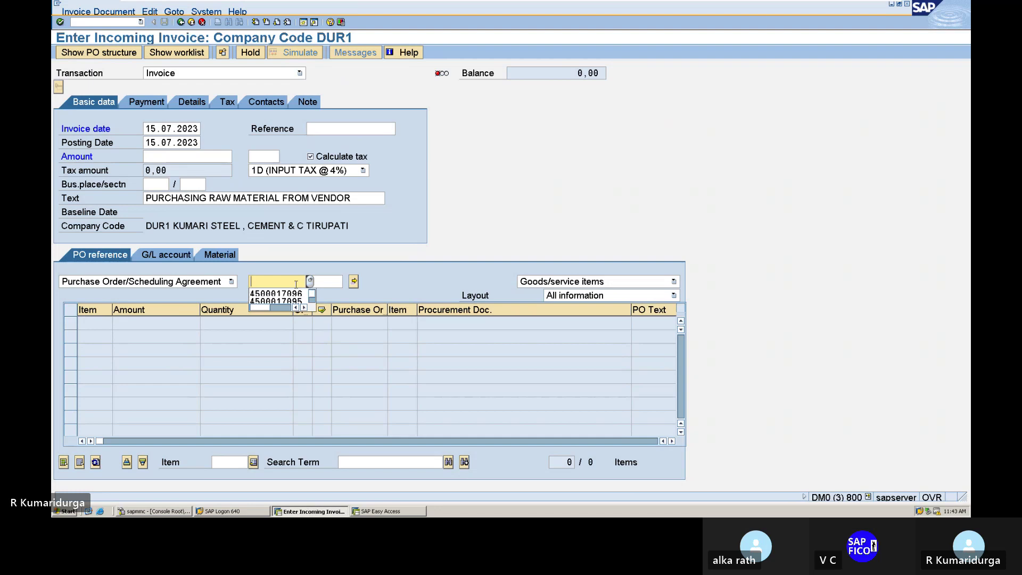
pyautogui.press('Return')
pyautogui.press('Return')
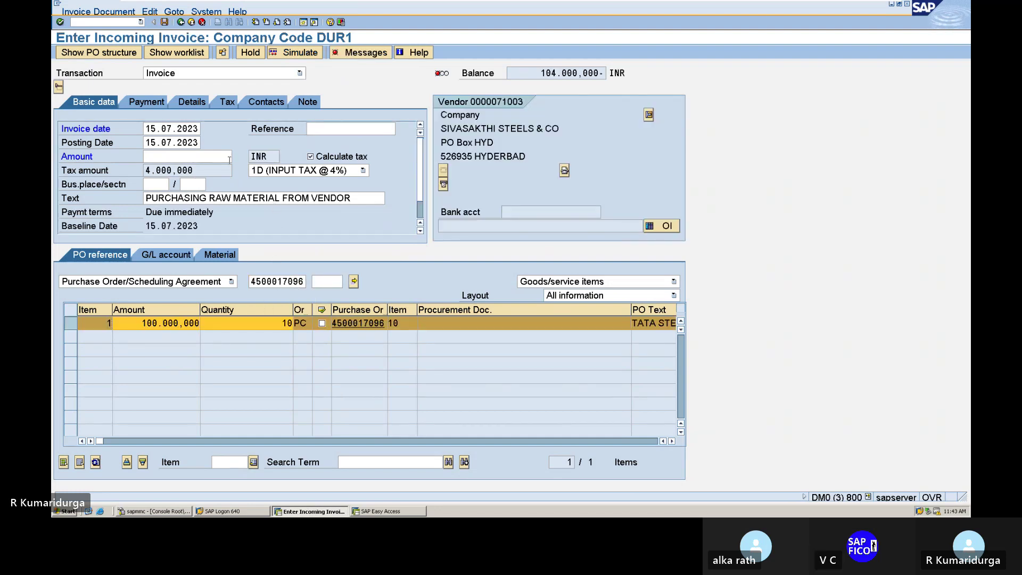
# - Enter amount 104.000, simulate the postings, and check the Business Area error in the log
pyautogui.click(229, 157)
pyautogui.write('104.00')
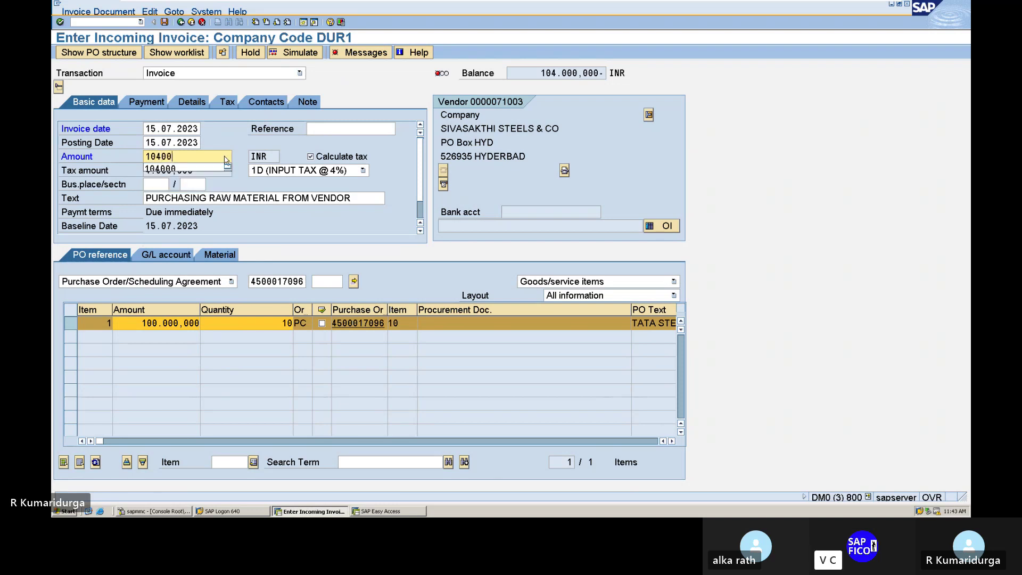
pyautogui.write('0')
pyautogui.press('Return')
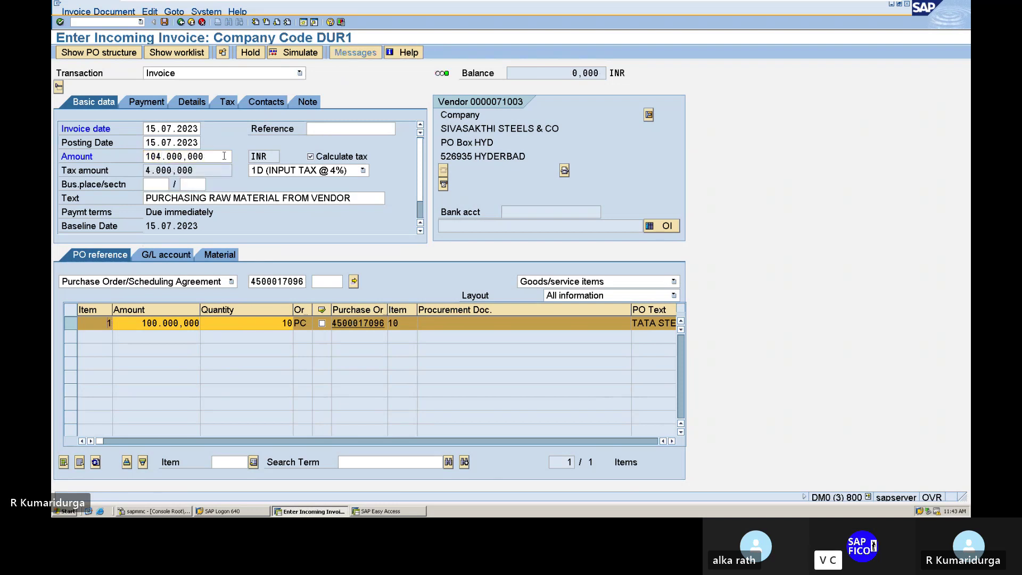
pyautogui.click(297, 53)
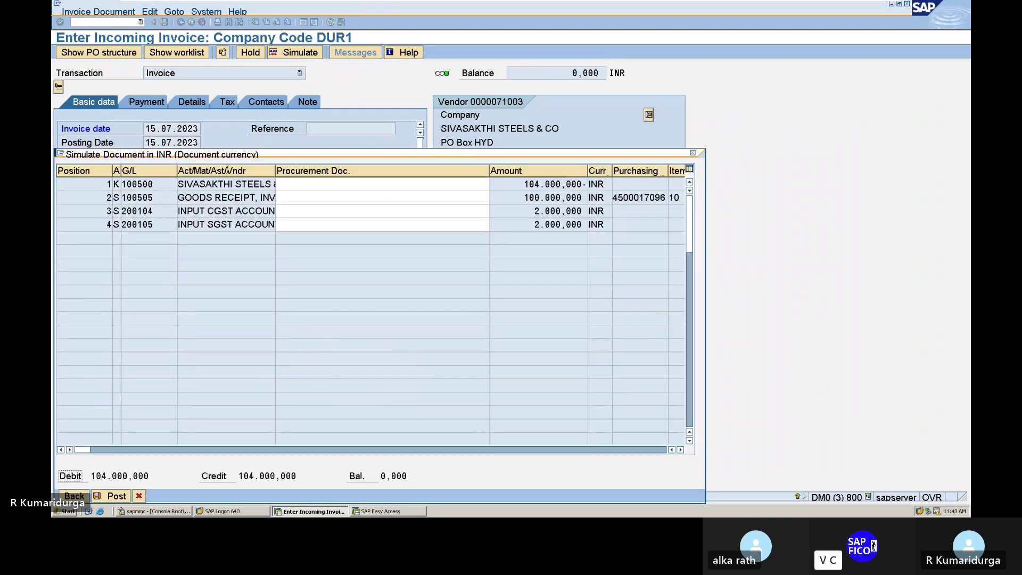
pyautogui.click(693, 154)
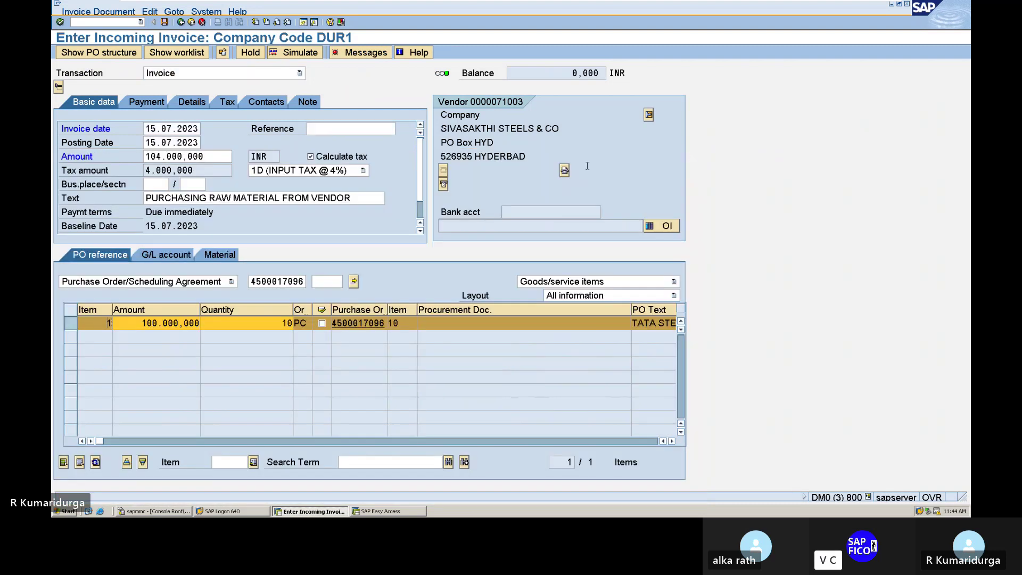
pyautogui.click(370, 53)
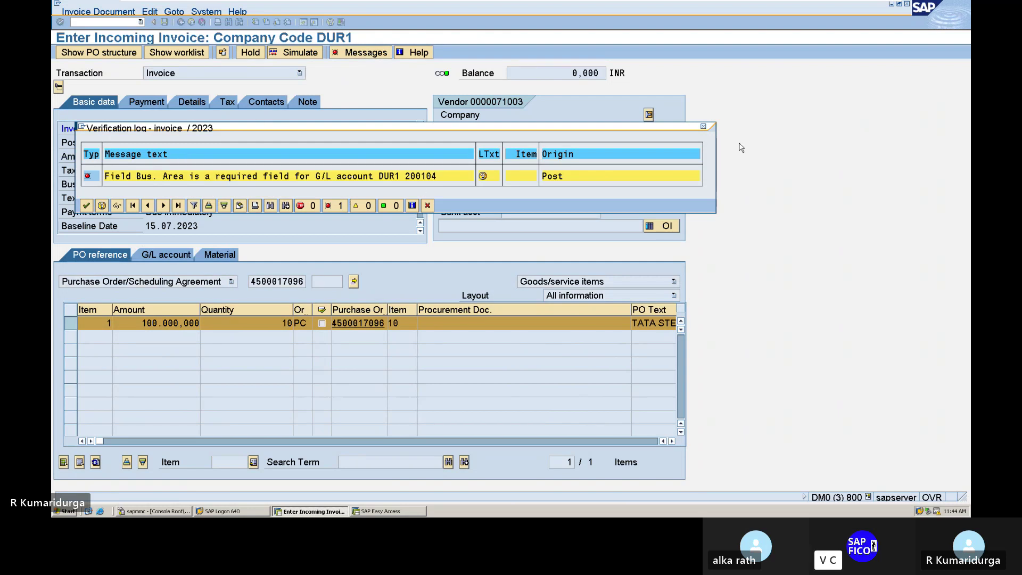
pyautogui.click(702, 128)
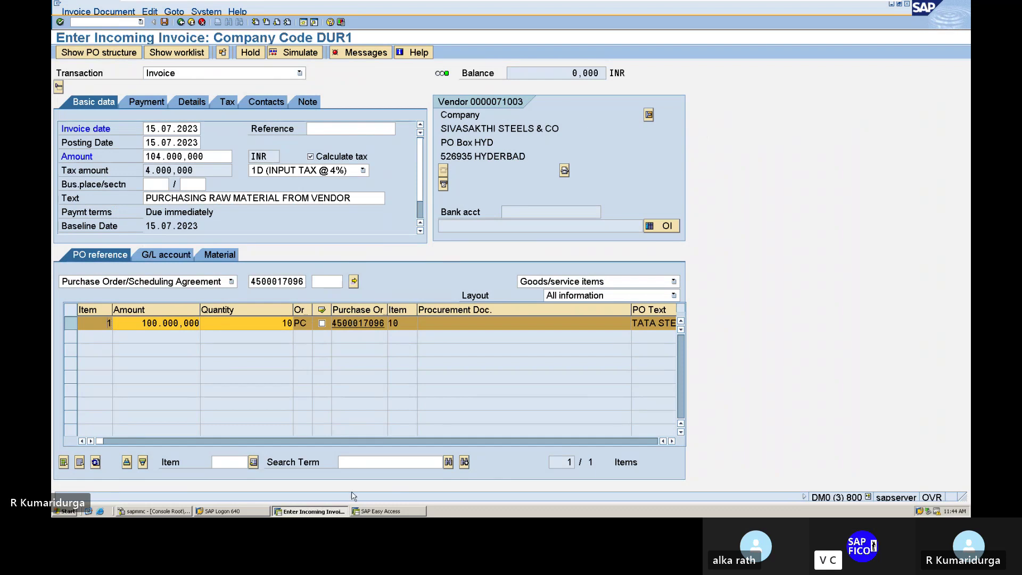
# - Open the additional account assignments settings of field status group G001 in variant FSVD
pyautogui.click(398, 510)
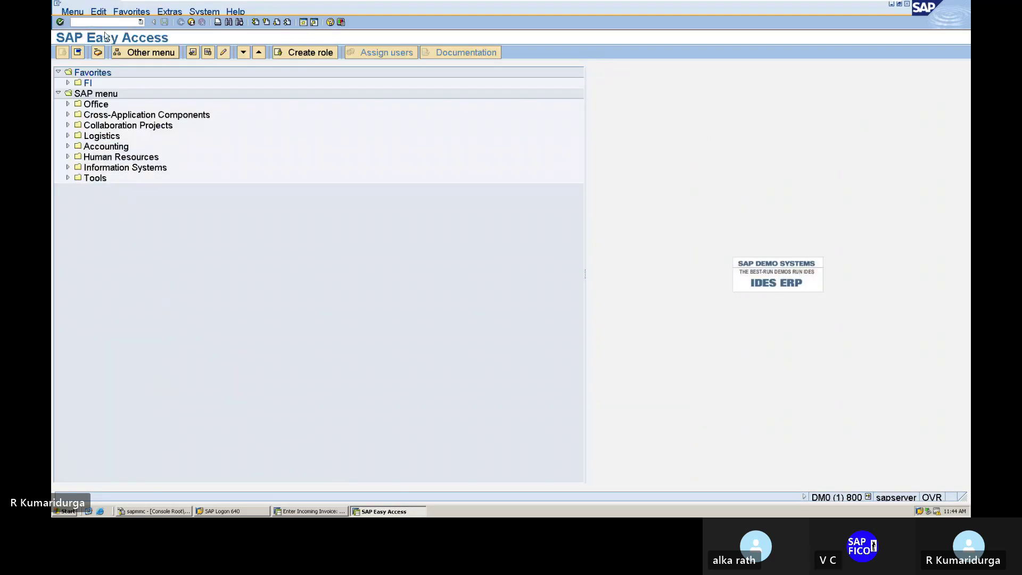
pyautogui.write('/NOBC4')
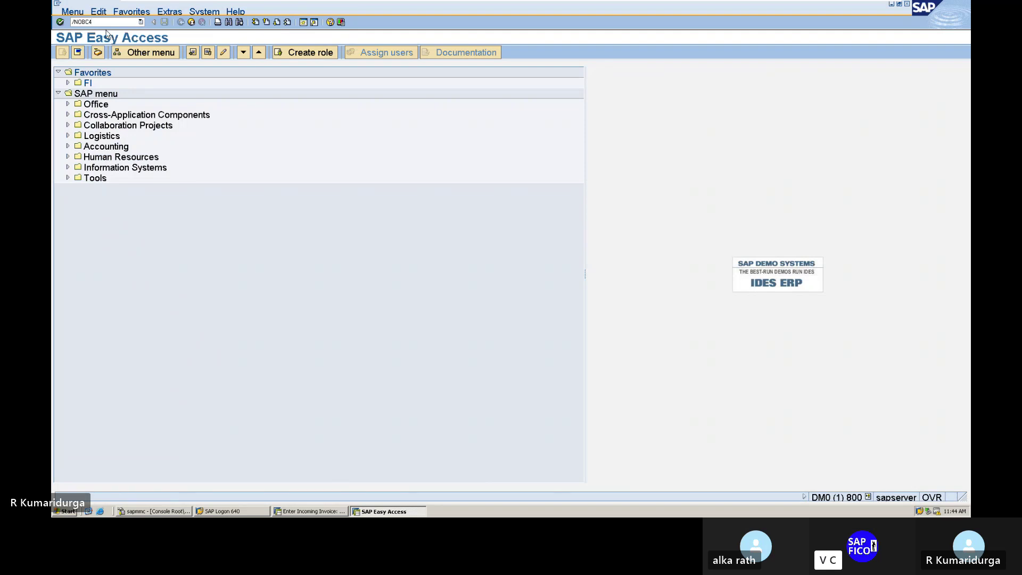
pyautogui.press('Return')
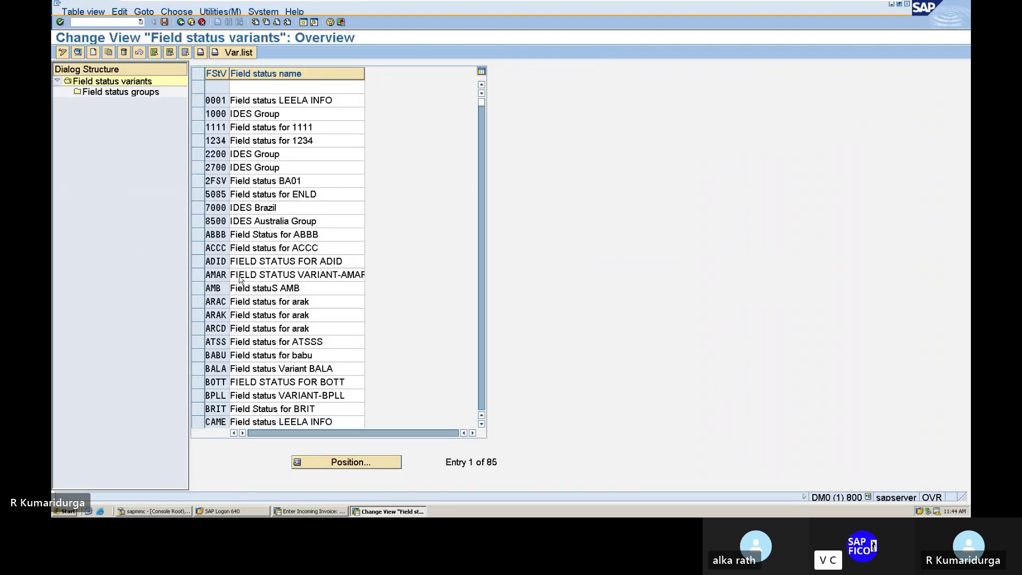
pyautogui.scroll(-6, 301, 351)
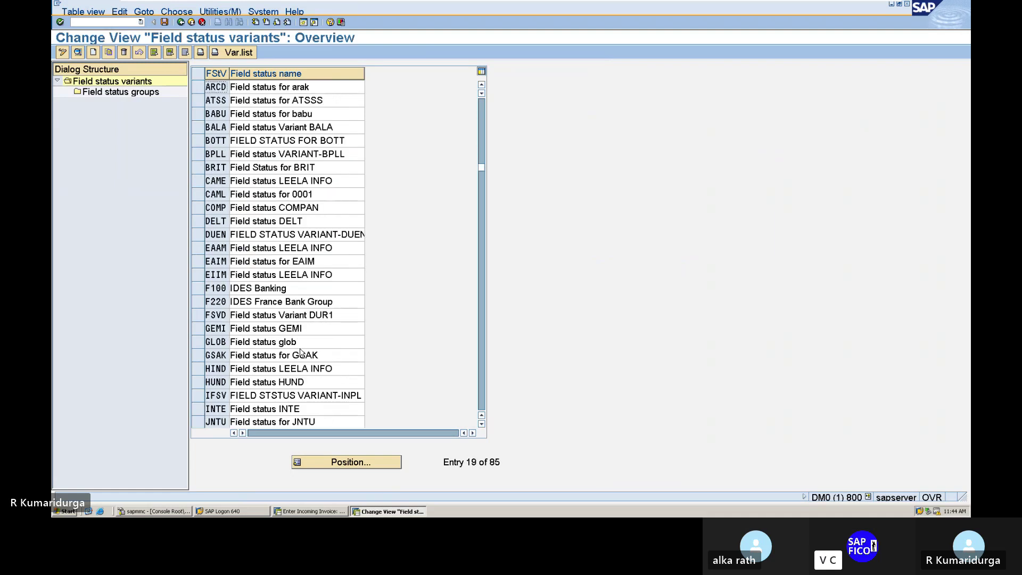
pyautogui.click(197, 316)
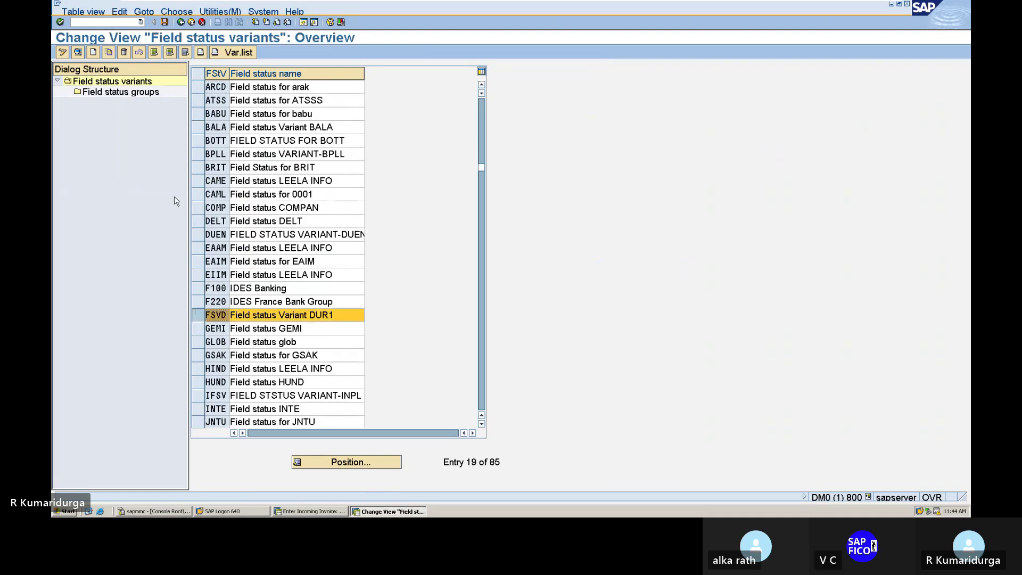
pyautogui.doubleClick(155, 93)
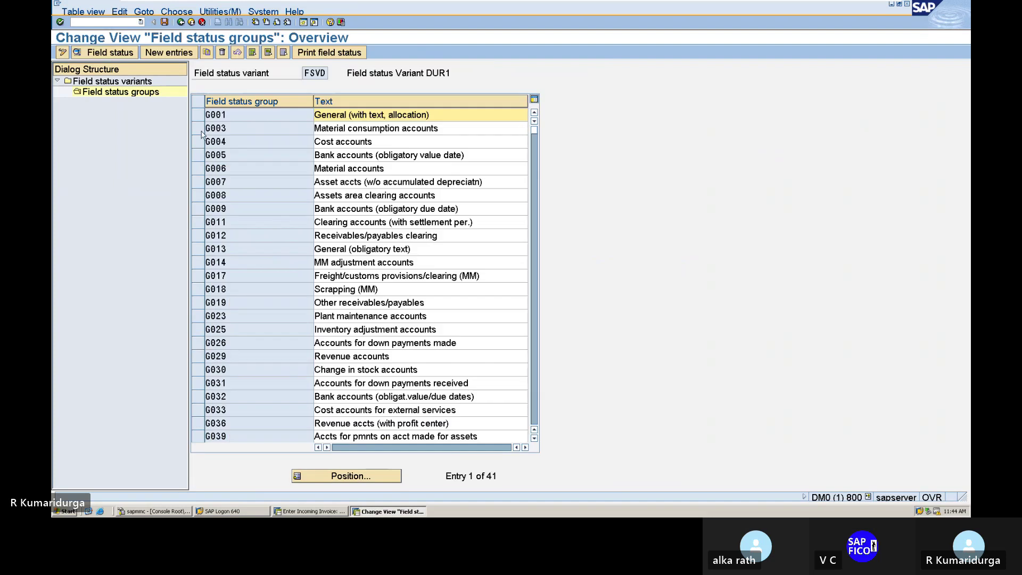
pyautogui.doubleClick(249, 120)
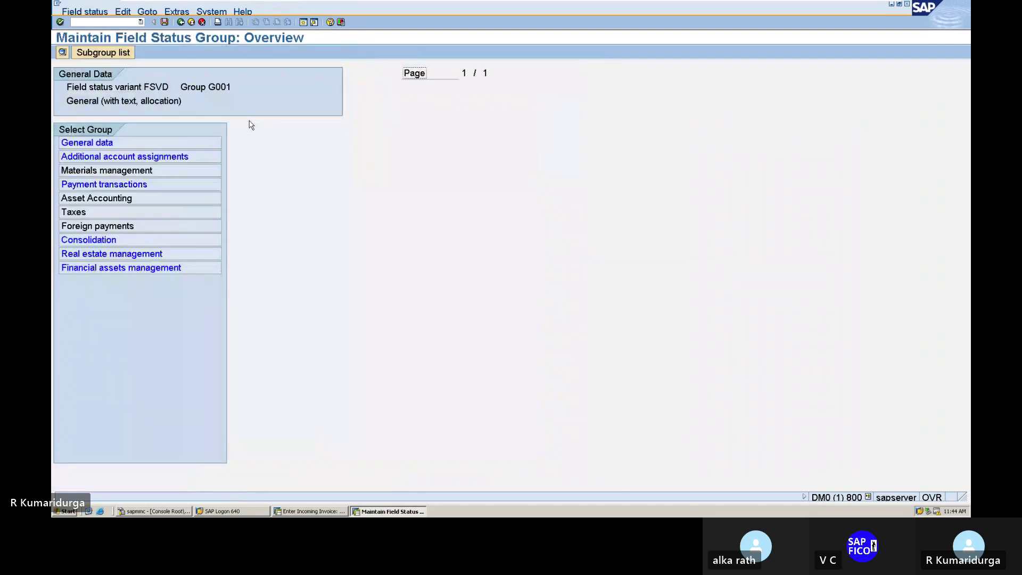
pyautogui.doubleClick(133, 157)
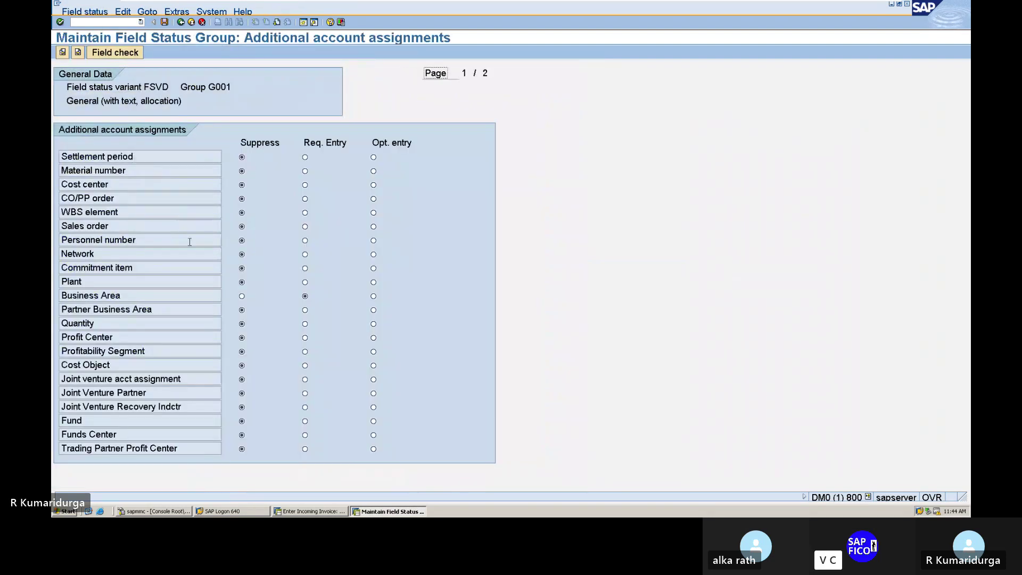
# - Set Business Area to optional entry and save the change under the customizing request
pyautogui.click(373, 297)
pyautogui.click(304, 297)
pyautogui.click(181, 22)
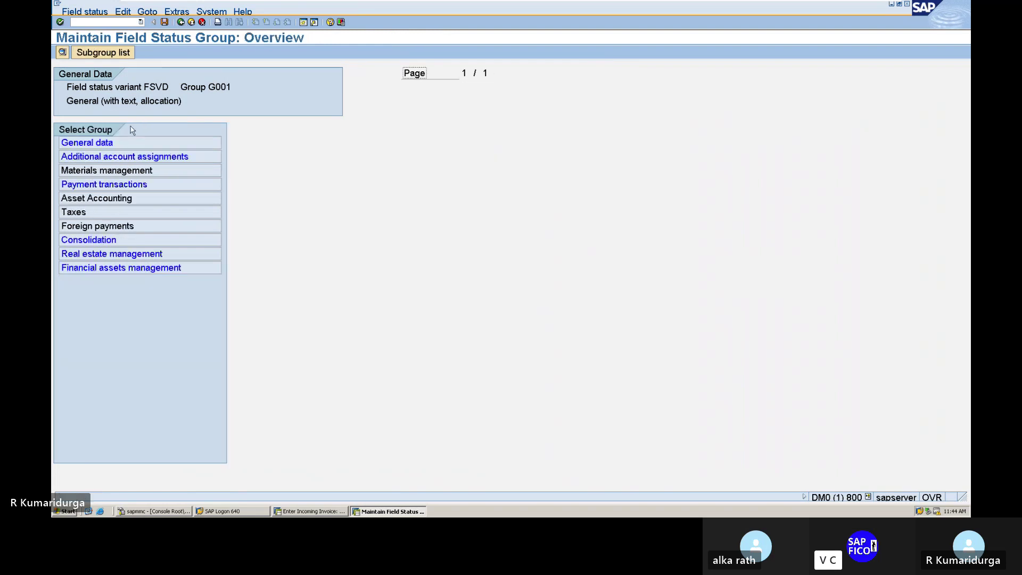
pyautogui.doubleClick(106, 142)
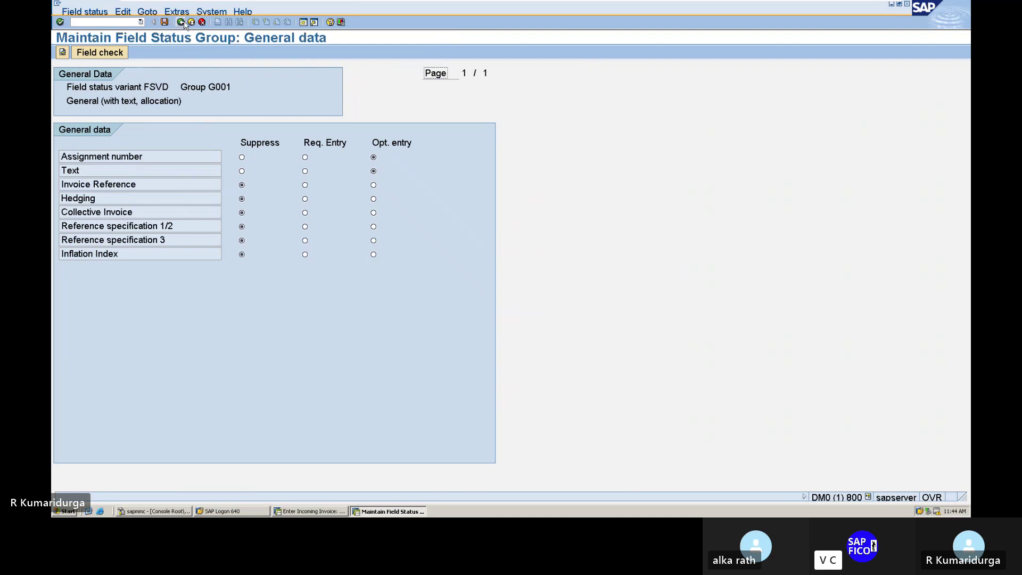
pyautogui.click(181, 22)
pyautogui.doubleClick(125, 155)
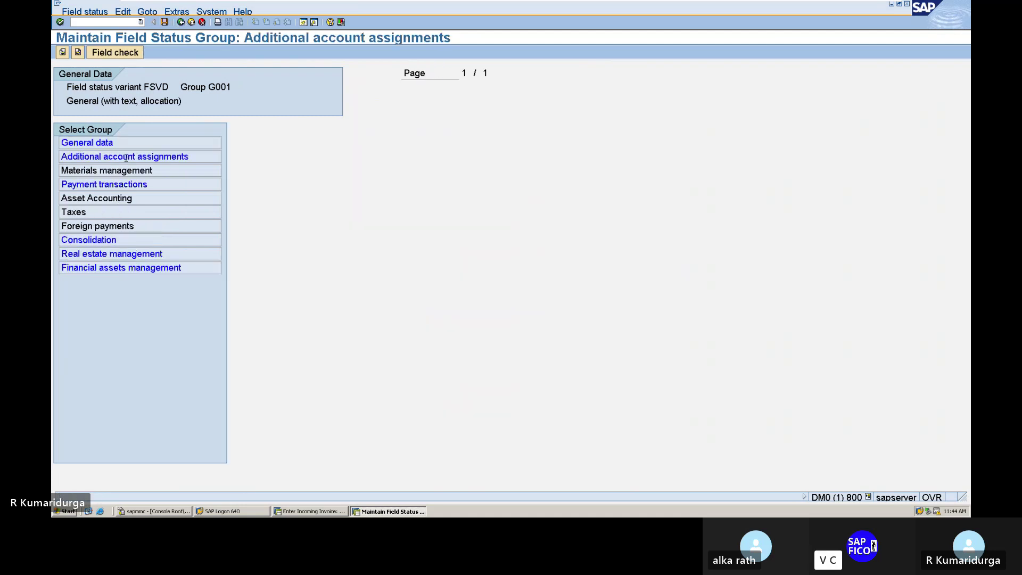
pyautogui.click(373, 295)
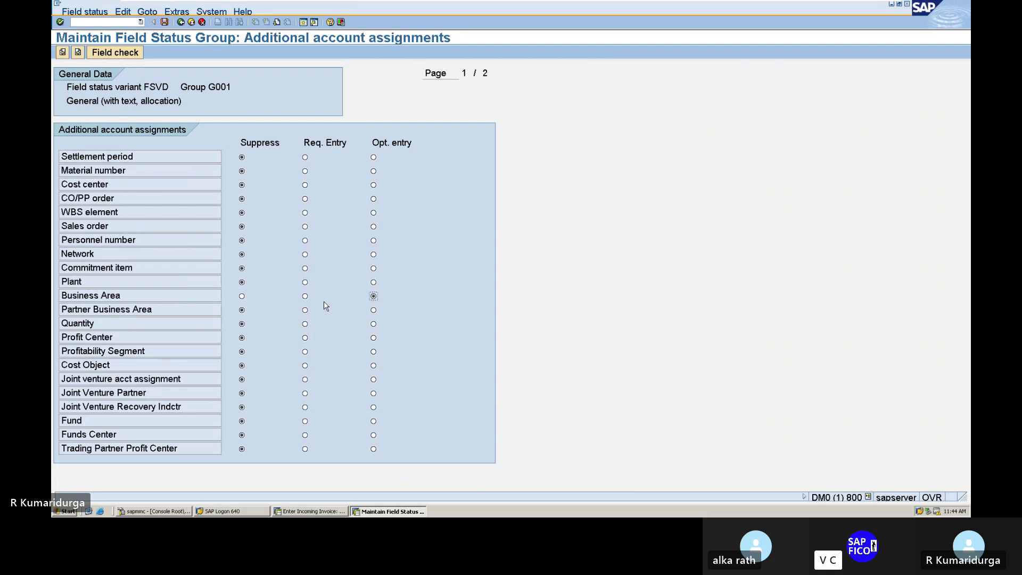
pyautogui.click(164, 22)
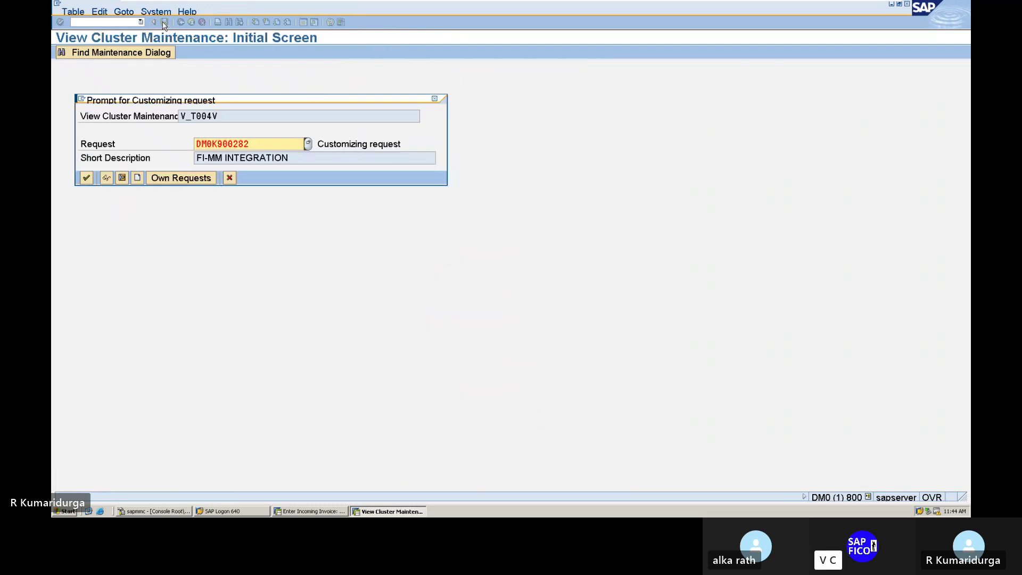
pyautogui.press('Return')
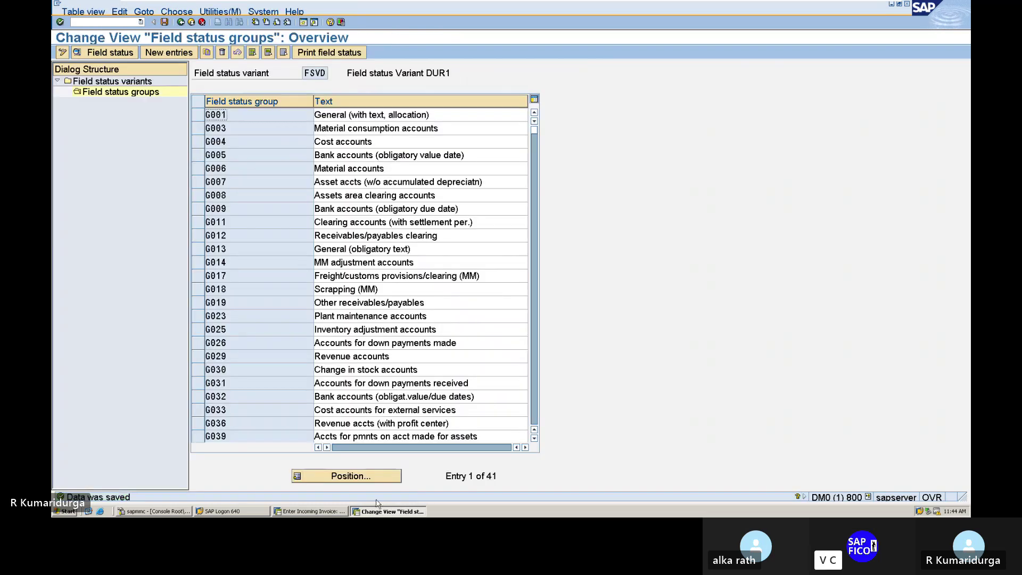
# - Simulate the DUR1 invoice again and confirm its log still requires Business Area for account 200104
pyautogui.click(321, 512)
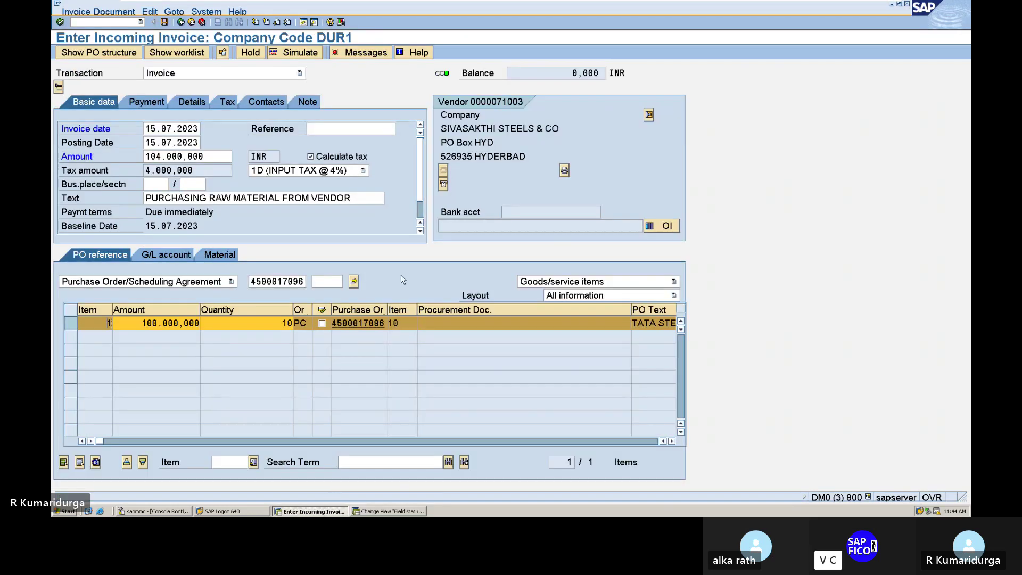
pyautogui.click(299, 53)
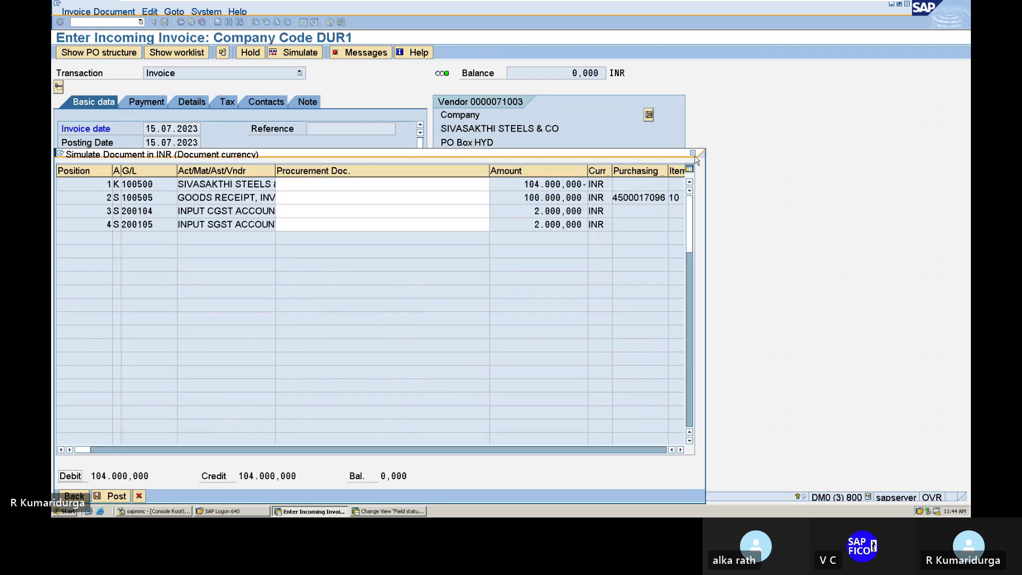
pyautogui.click(692, 153)
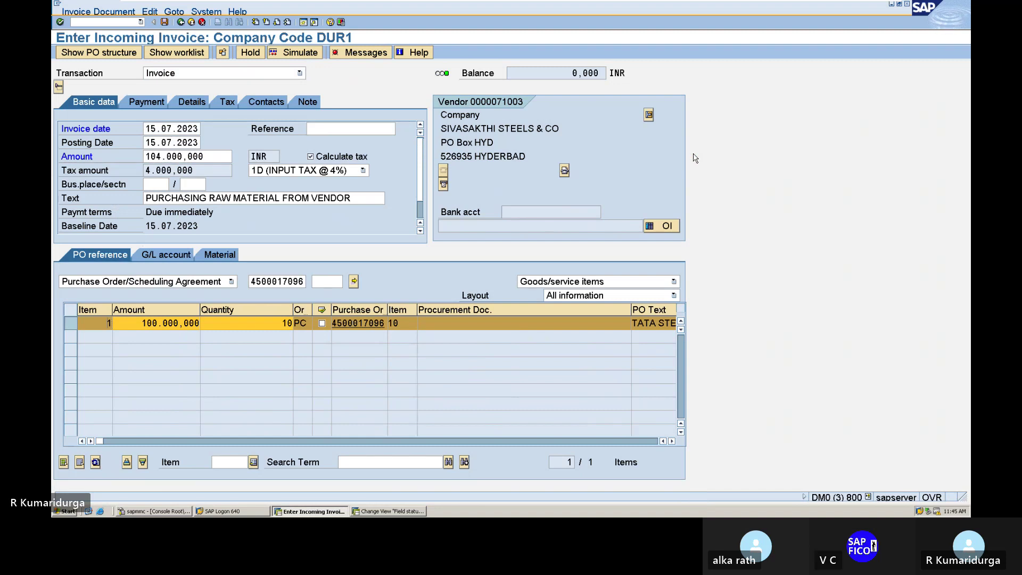
pyautogui.click(365, 53)
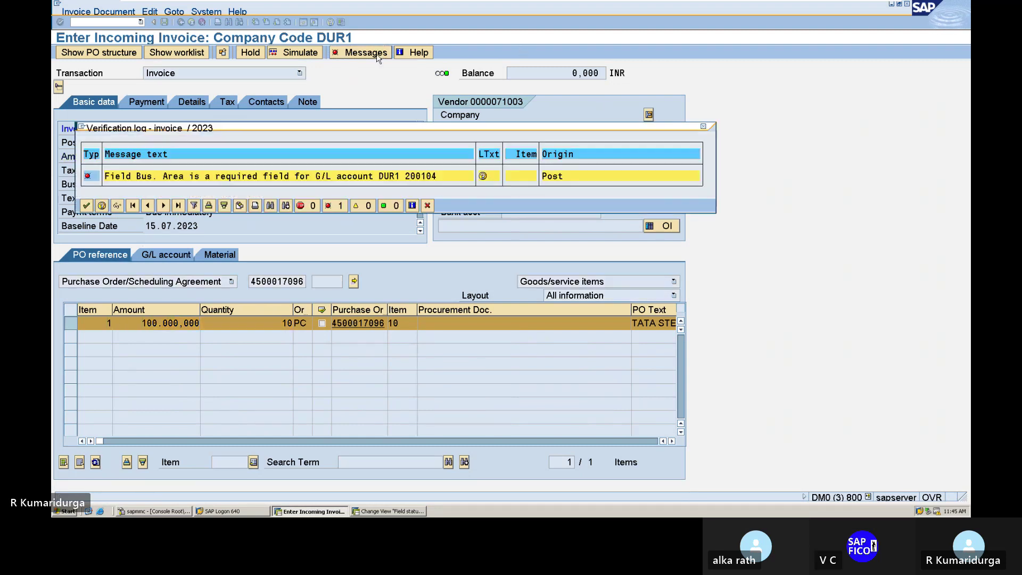
pyautogui.click(703, 127)
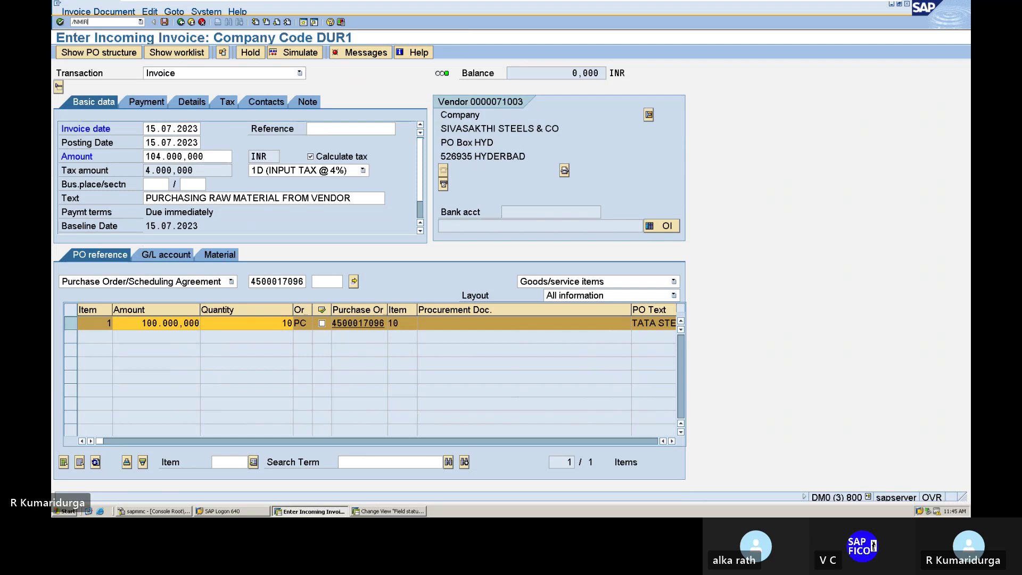
pyautogui.press('Return')
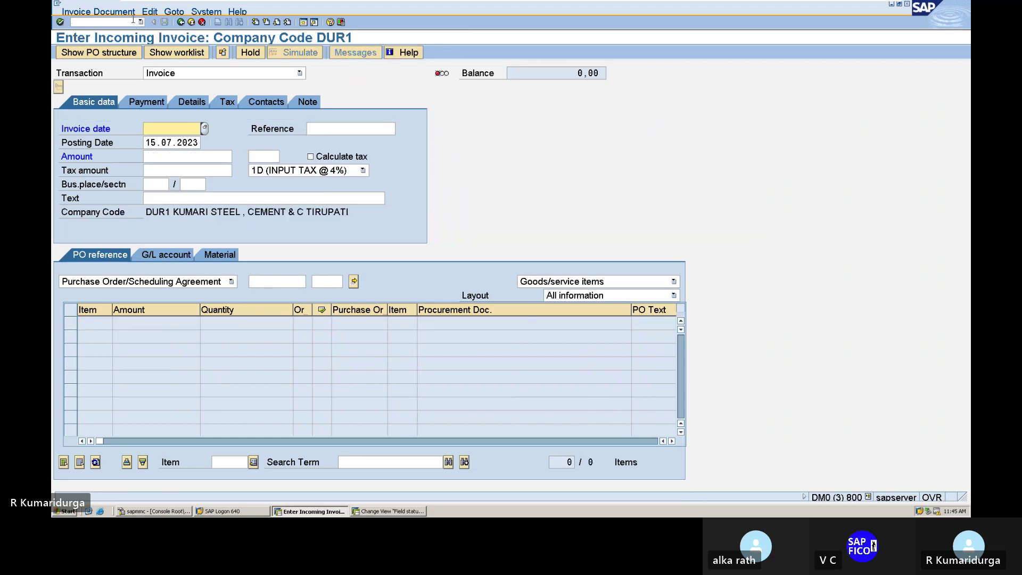
pyautogui.press('Down')
pyautogui.press('Return')
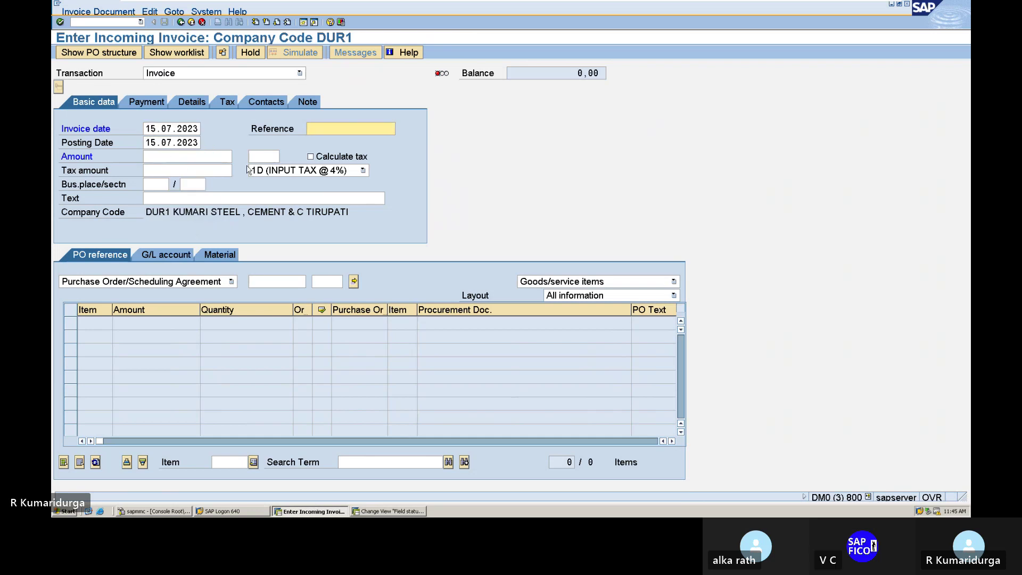
pyautogui.click(316, 157)
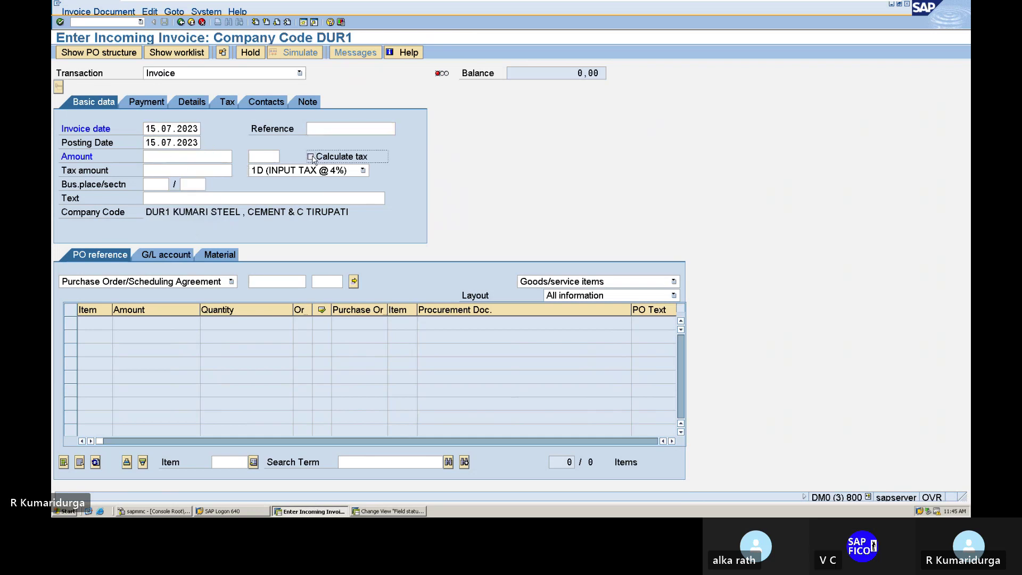
pyautogui.click(207, 198)
pyautogui.press('Down')
pyautogui.press('Return')
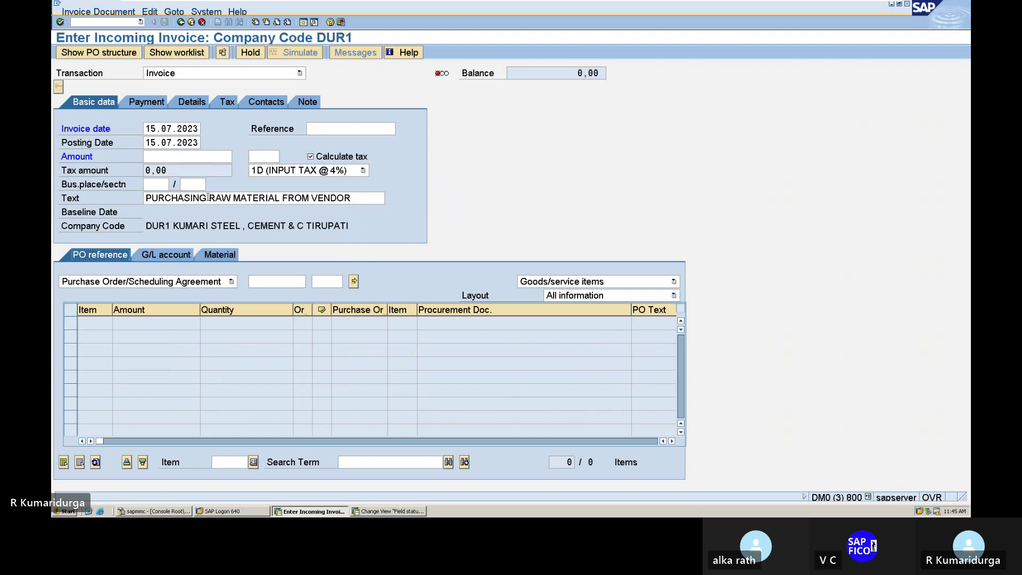
pyautogui.click(281, 279)
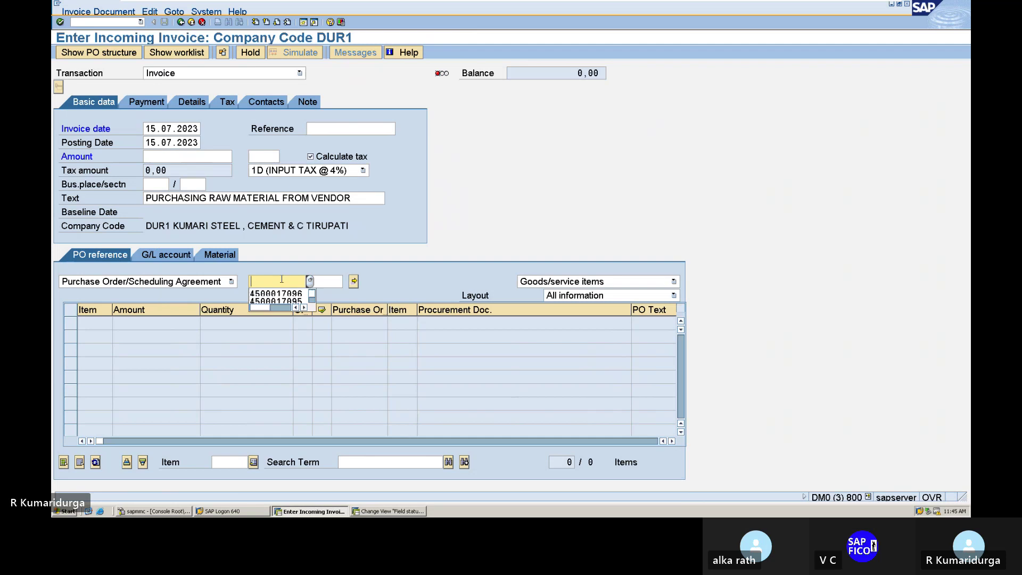
pyautogui.press('Down')
pyautogui.press('Return')
pyautogui.press('Return')
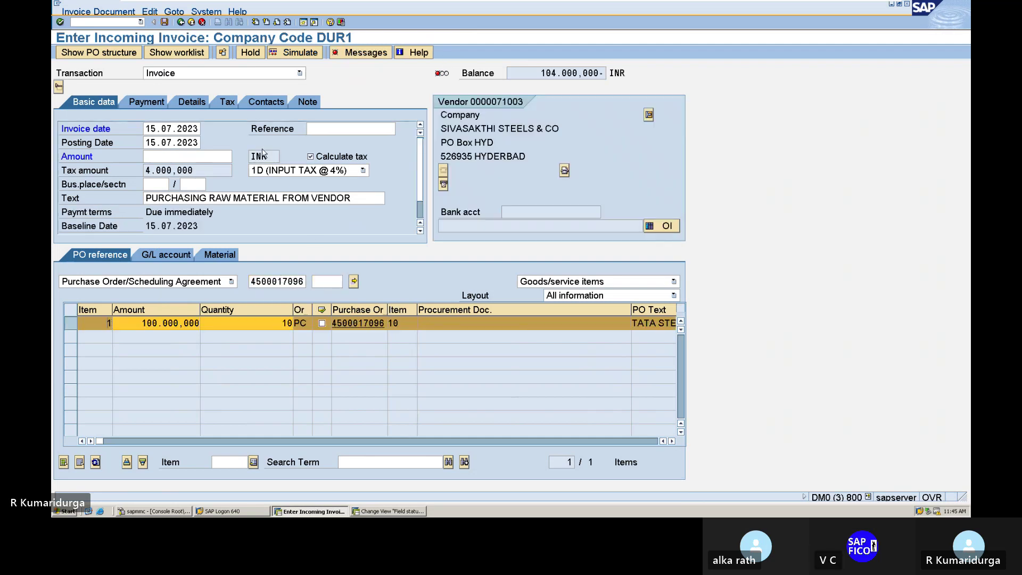
# - Enter amount 104000, simulate the postings, and open the error messages log
pyautogui.click(180, 158)
pyautogui.write('104000')
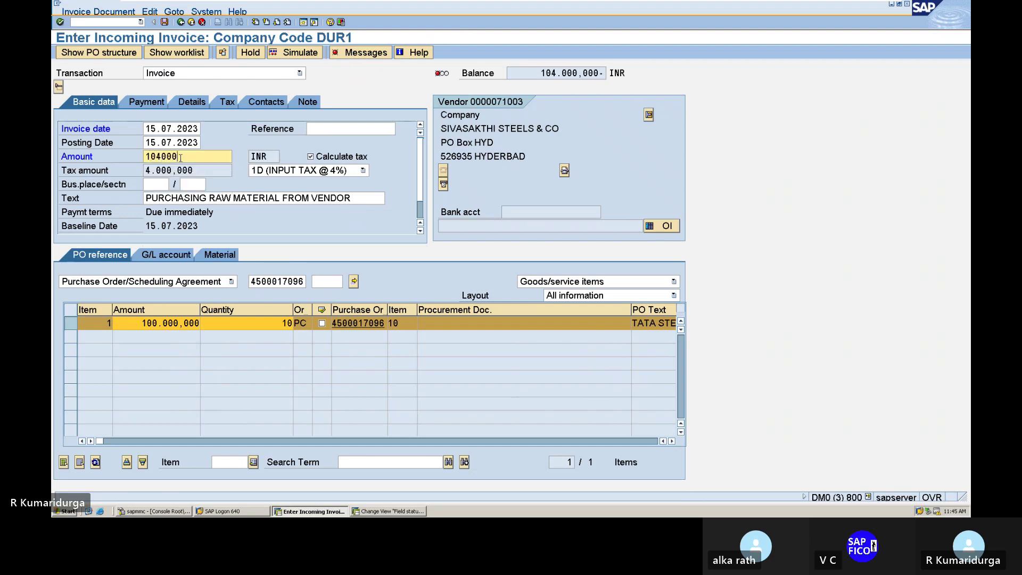
pyautogui.press('Return')
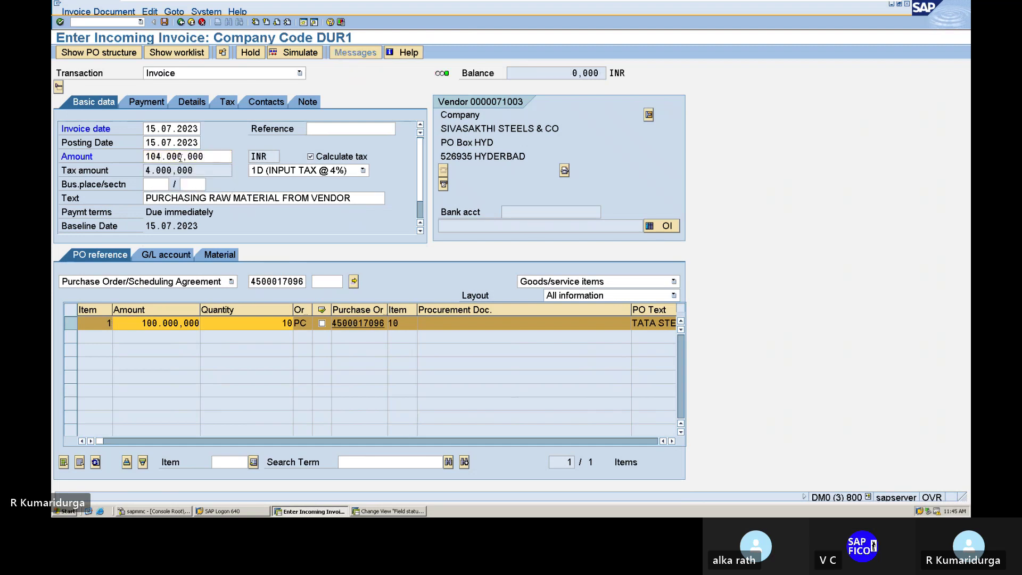
pyautogui.click(294, 55)
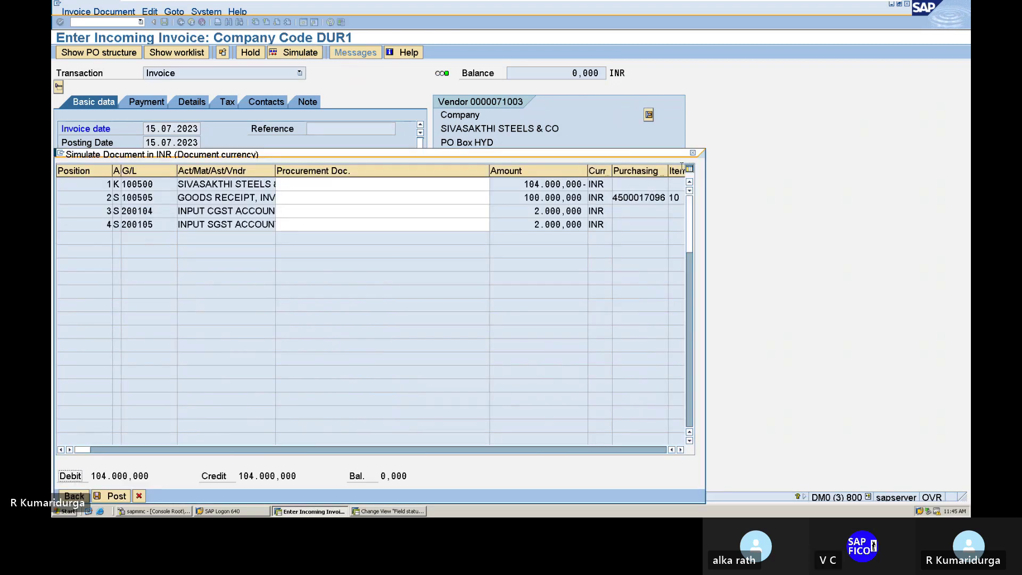
pyautogui.click(692, 153)
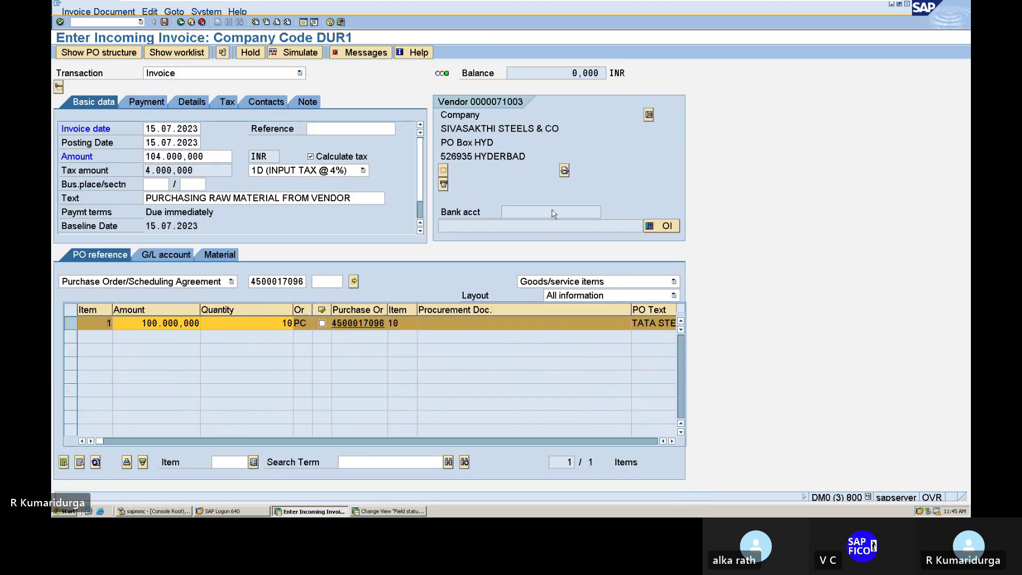
pyautogui.click(371, 52)
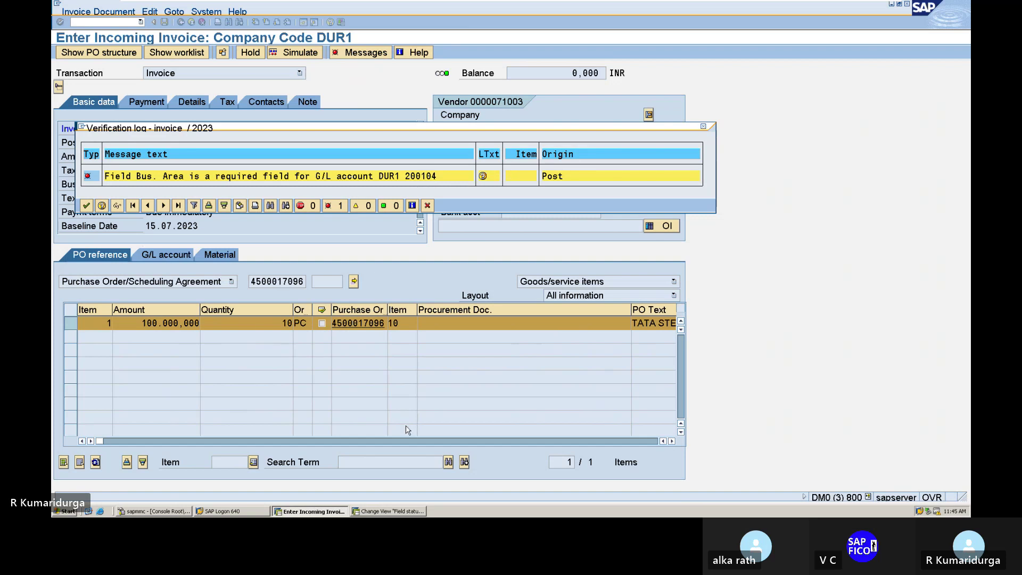
# - Review Business Area in G001's additional account assignments and save
pyautogui.click(379, 510)
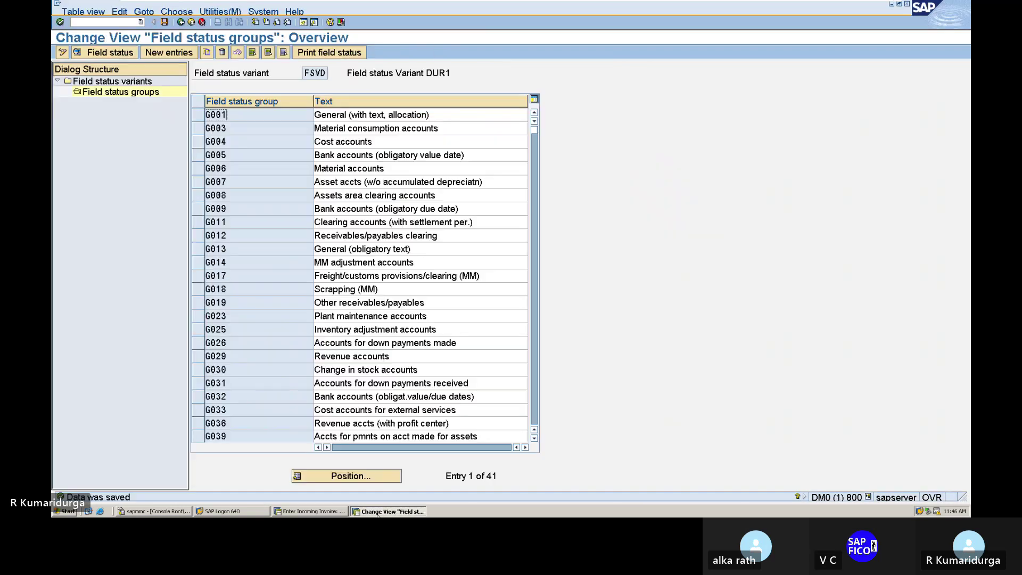
pyautogui.doubleClick(225, 114)
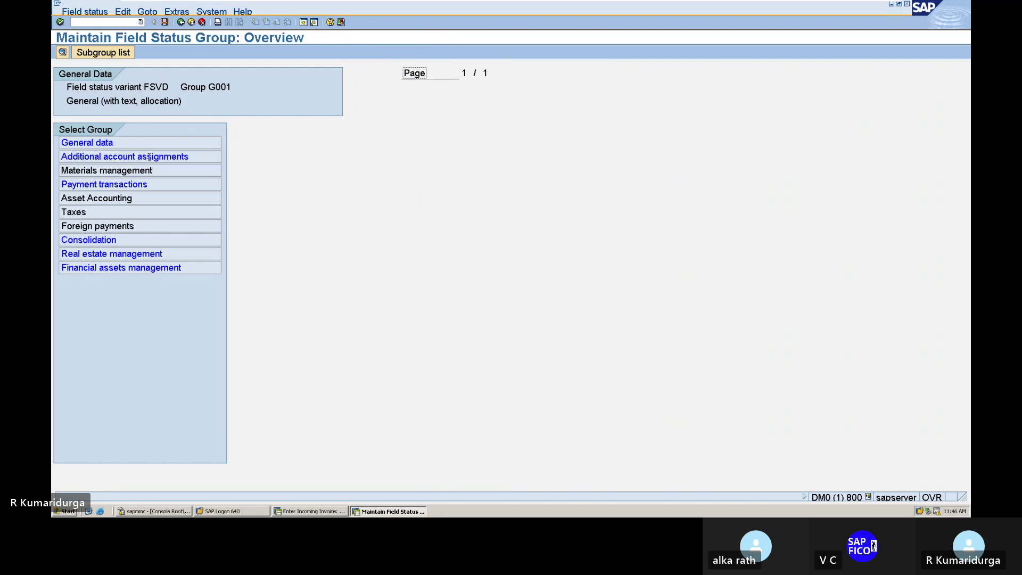
pyautogui.doubleClick(153, 157)
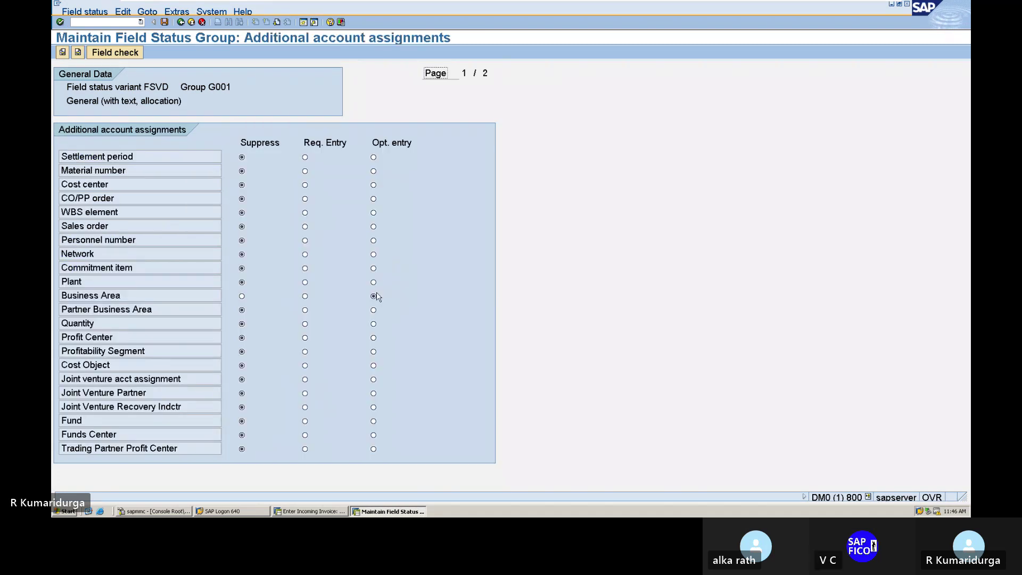
pyautogui.click(164, 22)
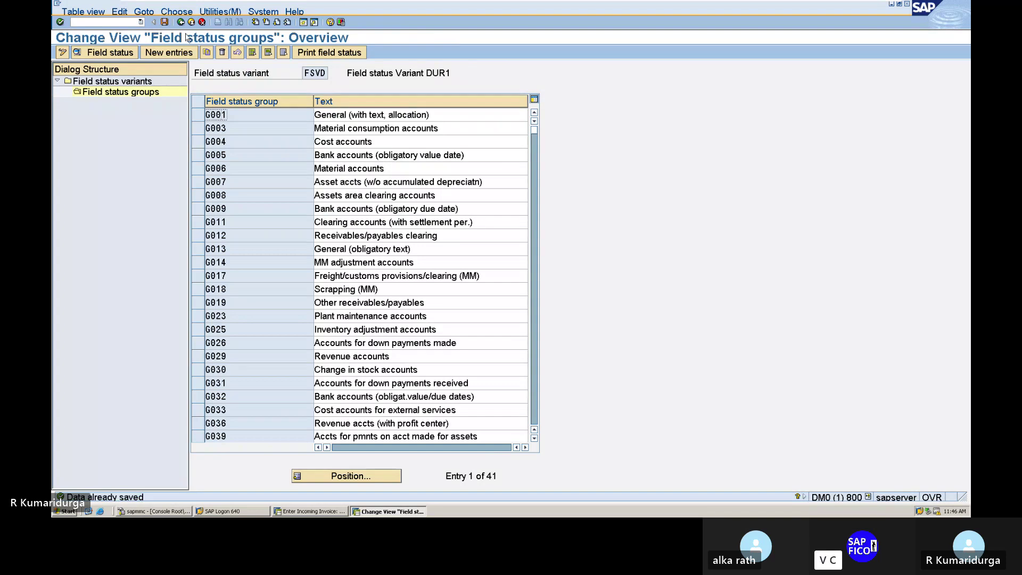
# - Close the invoice's verification log and open central G/L account maintenance with /NFS00
pyautogui.hotkey('alt', 'Tab')
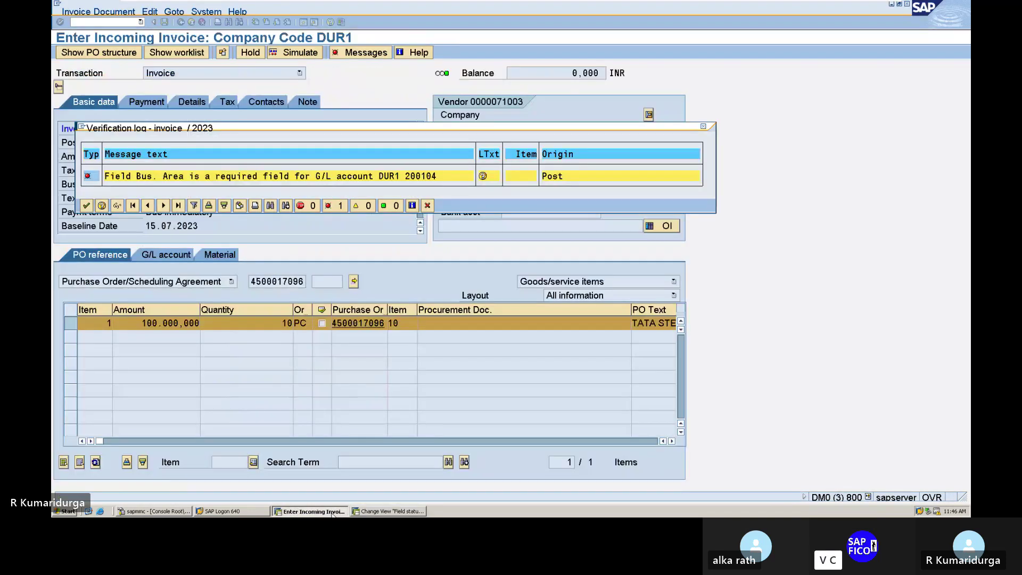
pyautogui.click(703, 128)
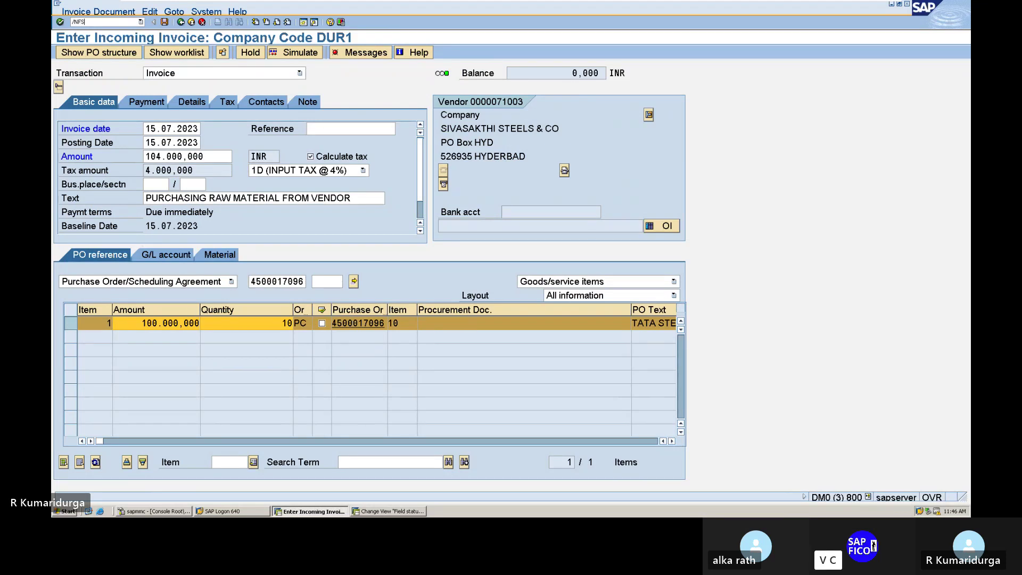
pyautogui.click(123, 24)
pyautogui.write('/NFS00')
pyautogui.press('Return')
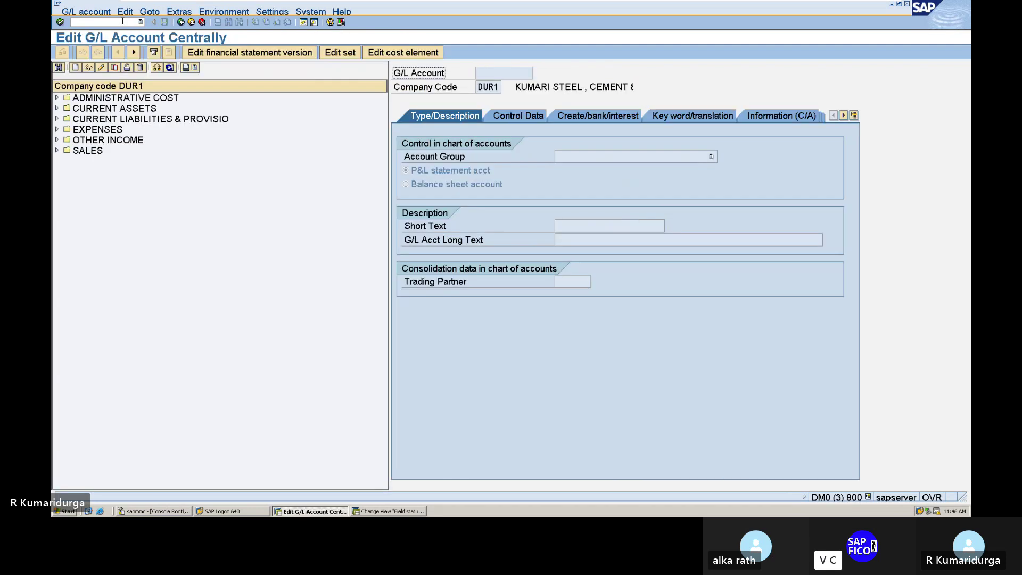
# - Open account 200104 INPUT CGST A/C in change mode and inspect G001's additional account assignments
pyautogui.click(57, 109)
pyautogui.click(117, 162)
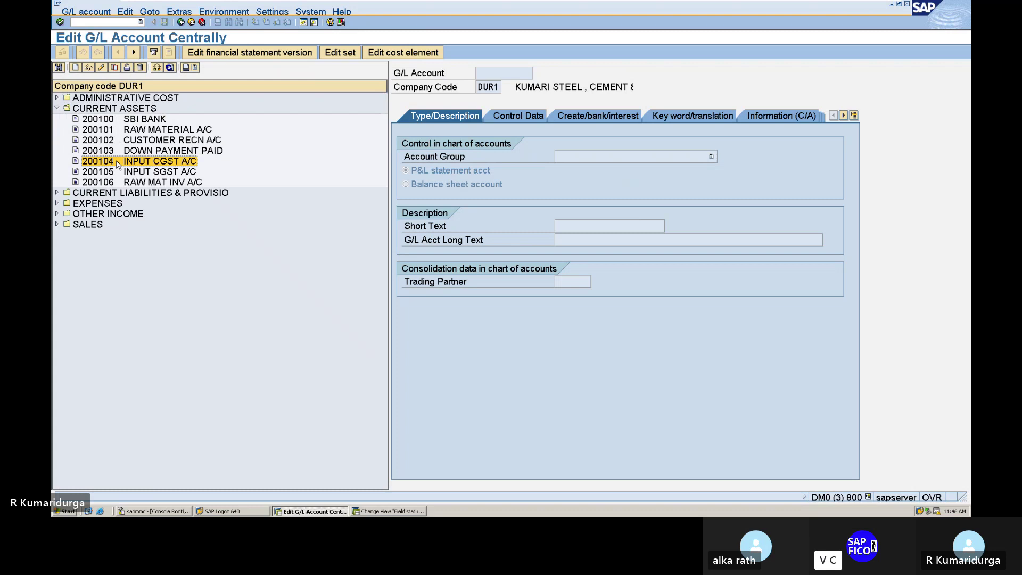
pyautogui.doubleClick(117, 162)
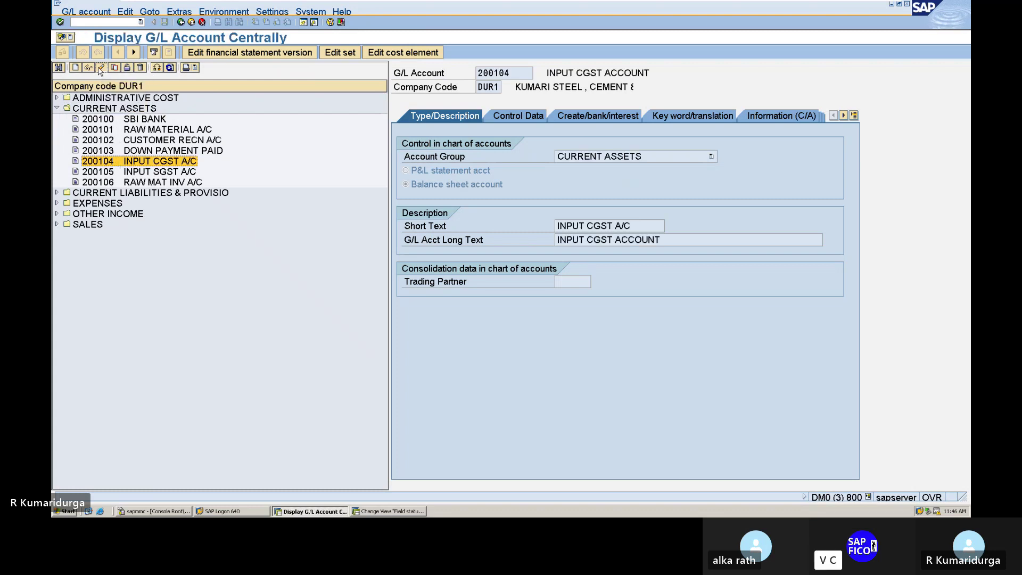
pyautogui.click(100, 68)
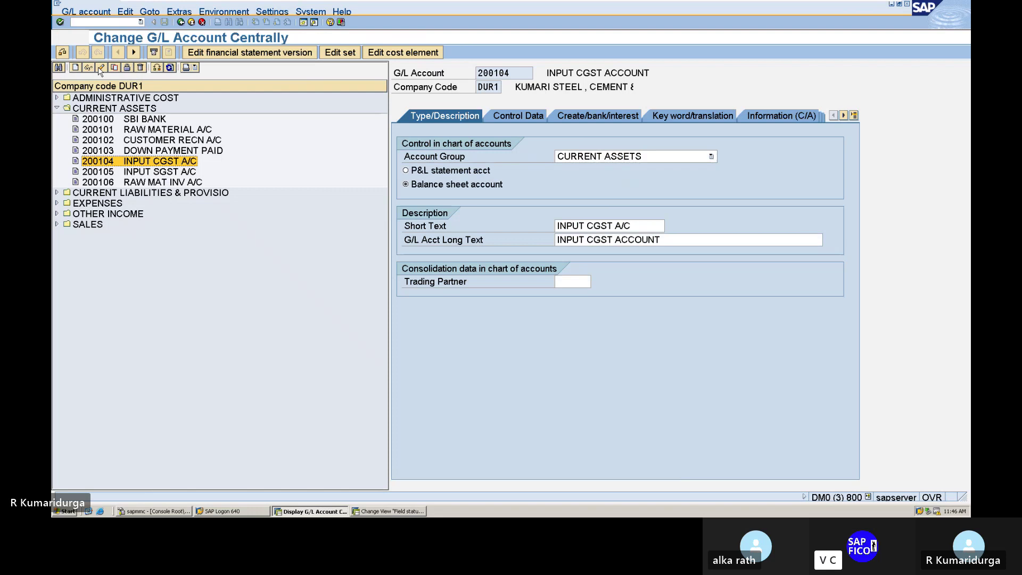
pyautogui.click(571, 116)
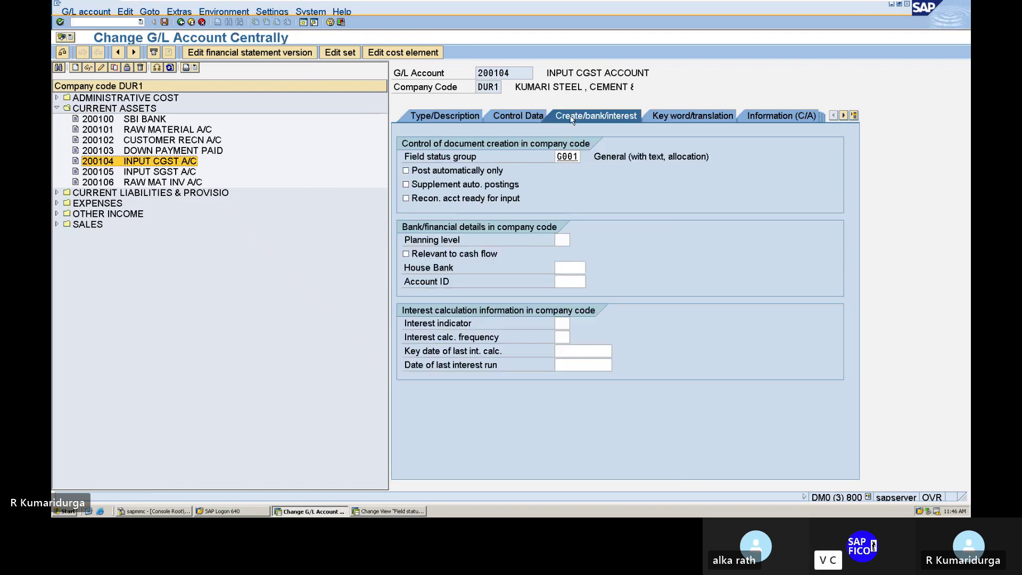
pyautogui.doubleClick(567, 156)
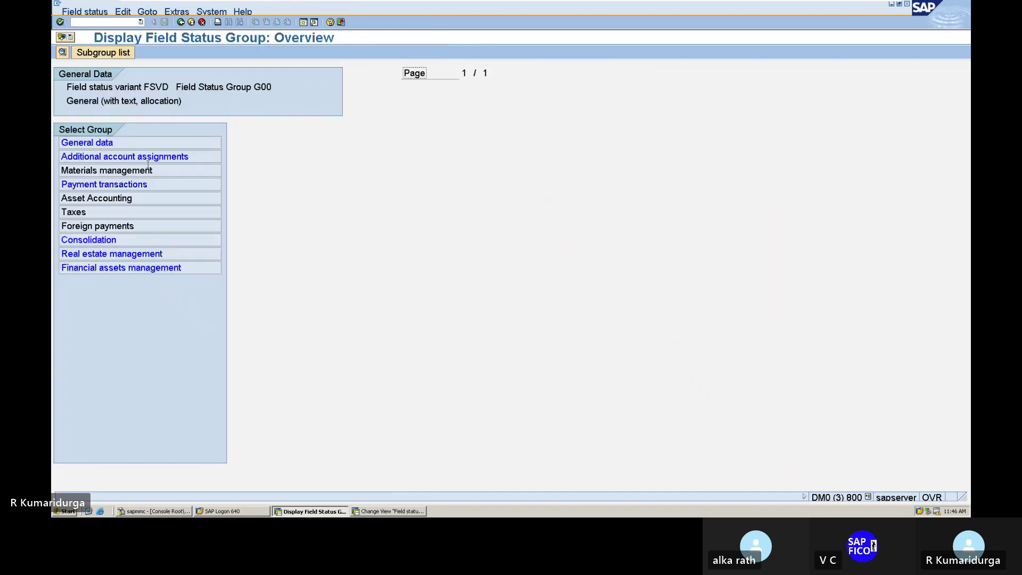
pyautogui.click(159, 157)
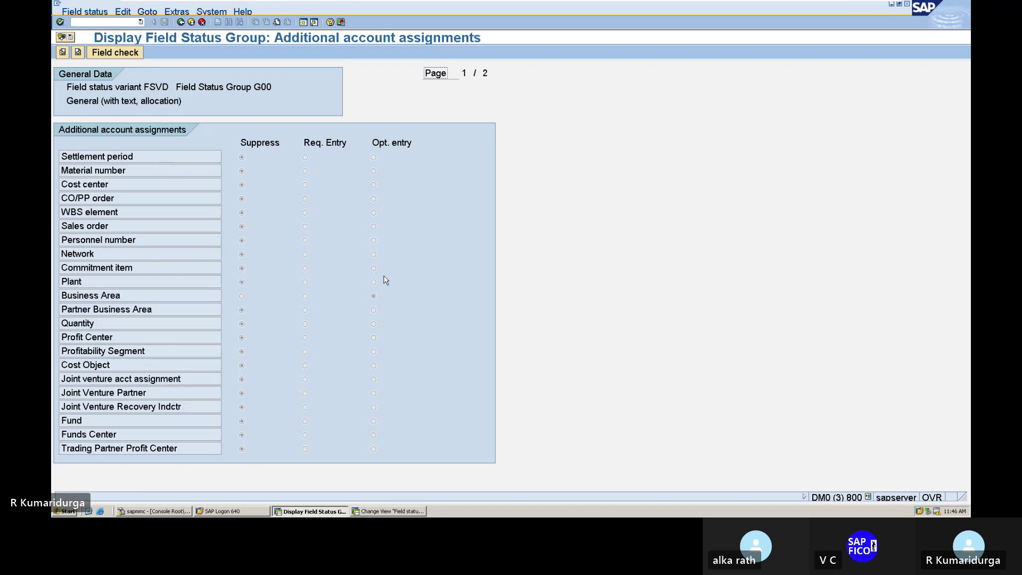
pyautogui.click(182, 23)
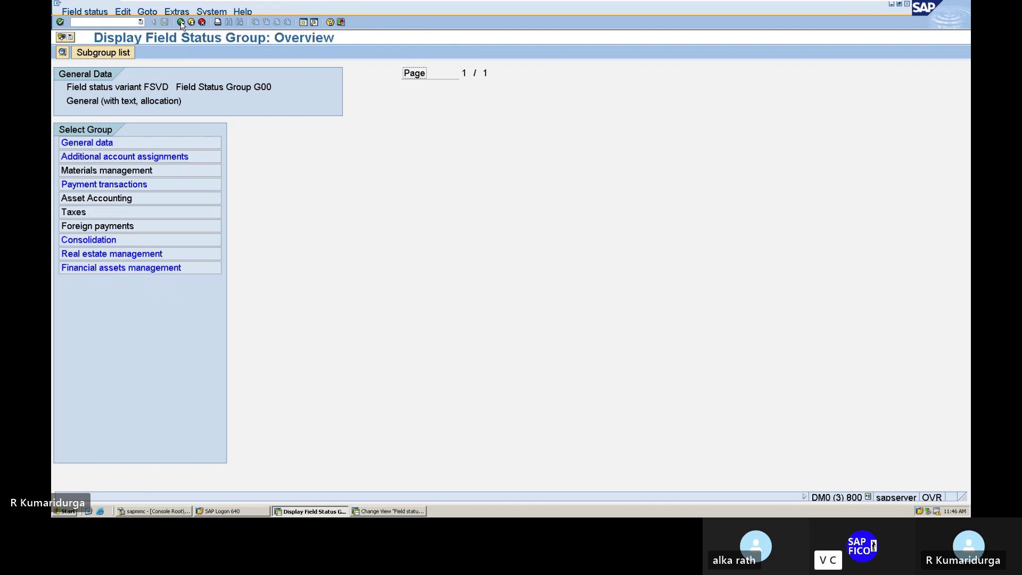
# - Via OB41, make Business Area an optional entry in posting key 40's additional account assignments, and save
pyautogui.click(129, 21)
pyautogui.write('/NOB41')
pyautogui.press('Return')
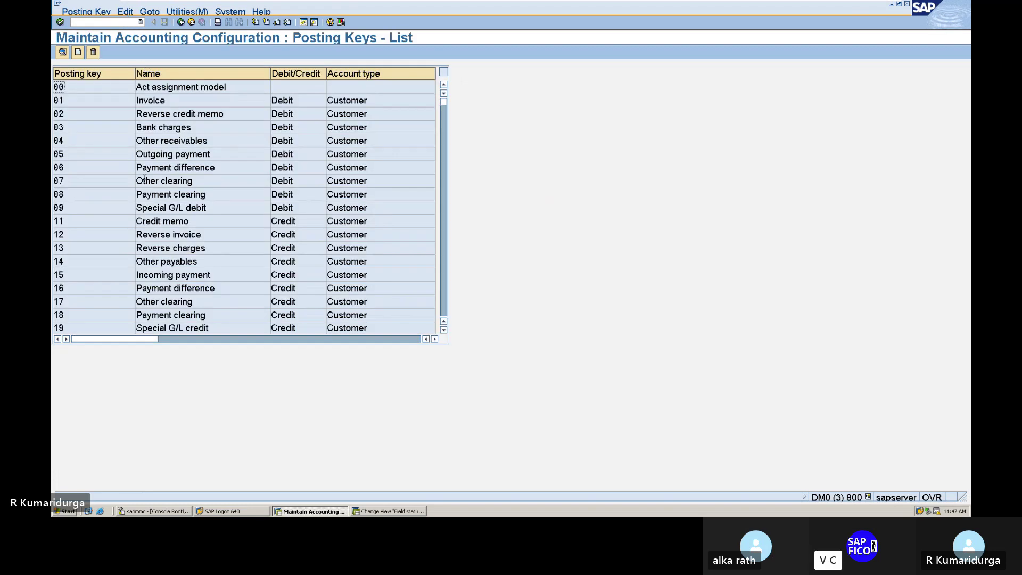
pyautogui.scroll(-5, 144, 178)
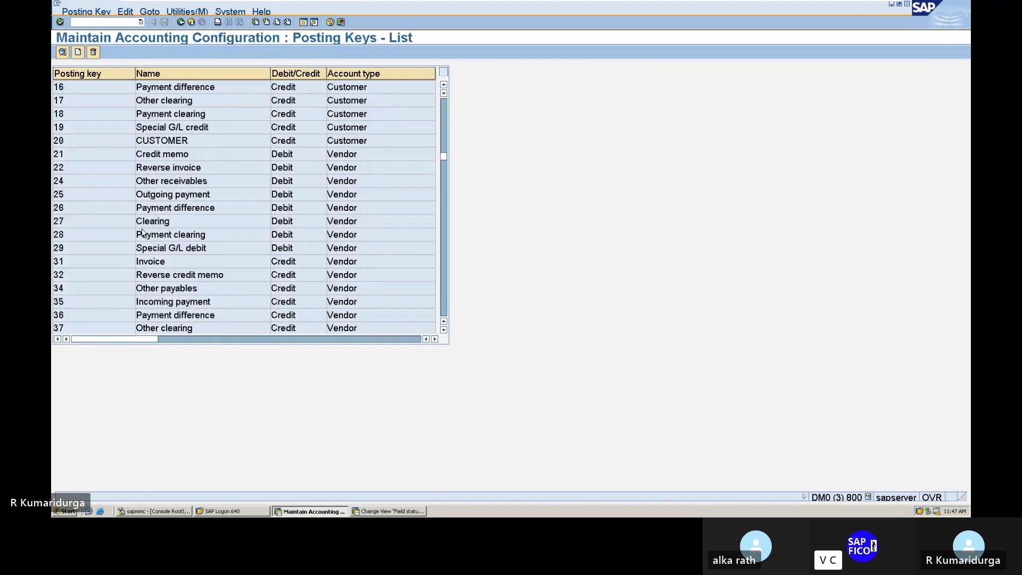
pyautogui.scroll(-1, 142, 232)
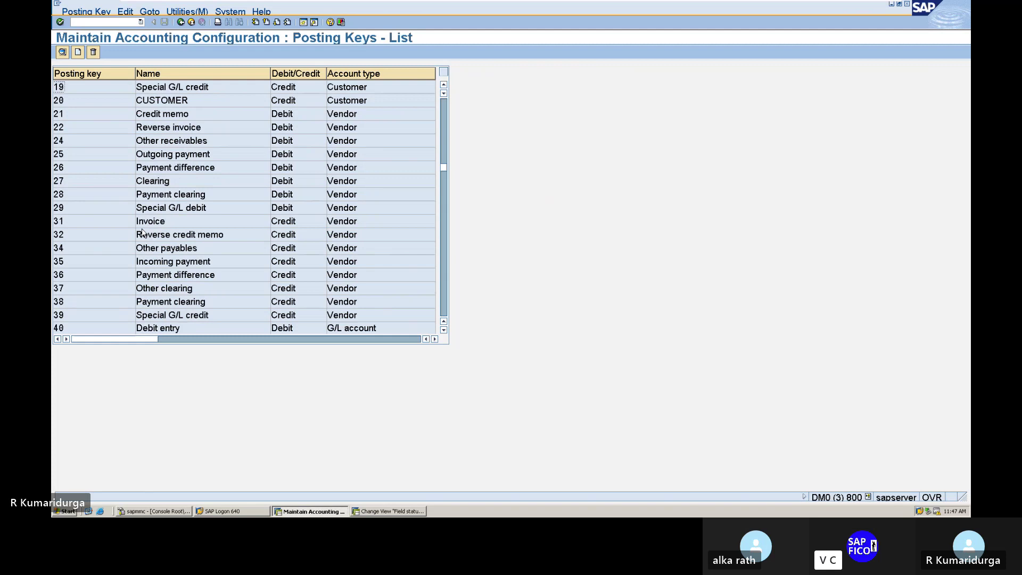
pyautogui.doubleClick(125, 329)
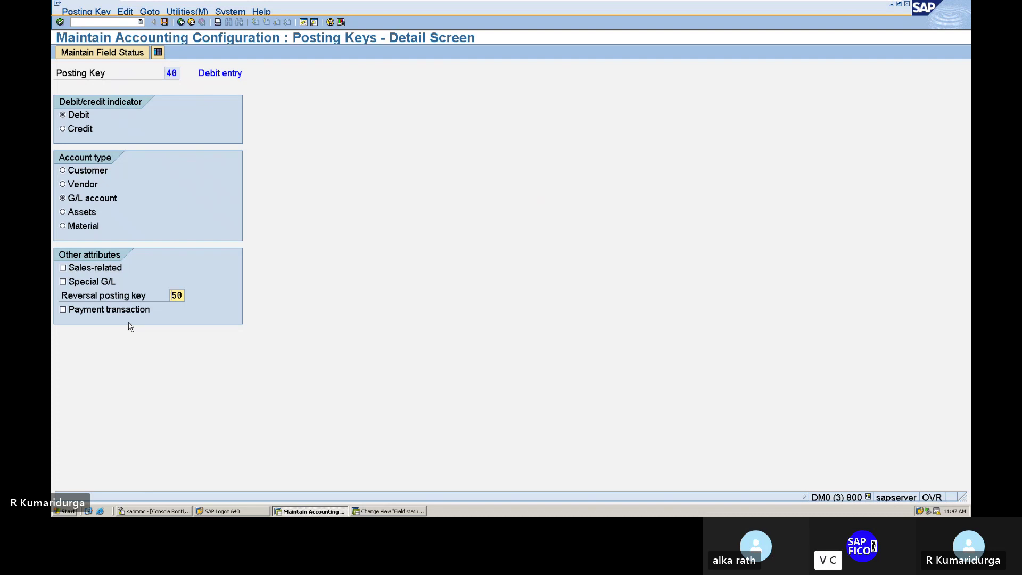
pyautogui.click(119, 53)
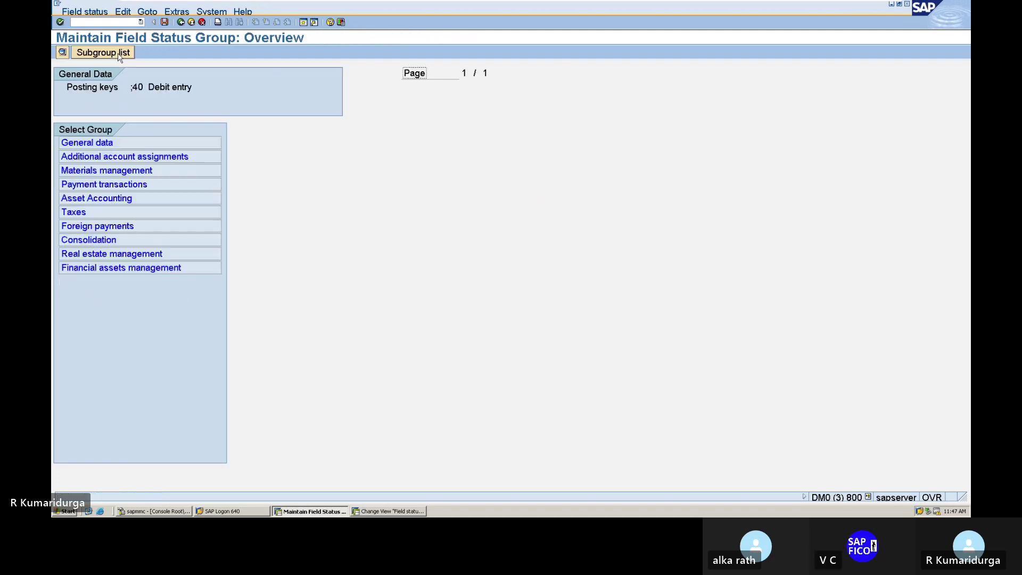
pyautogui.doubleClick(95, 155)
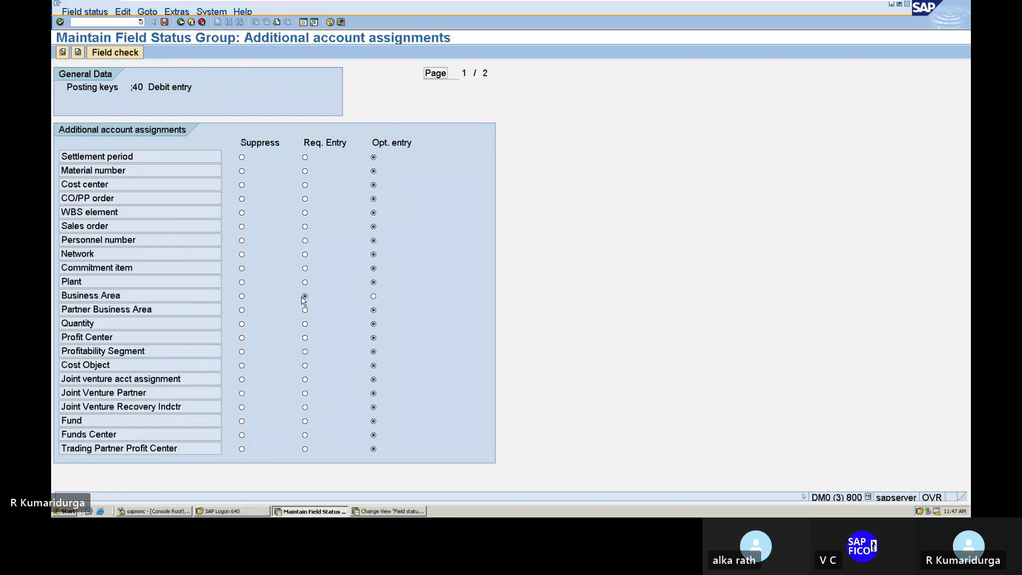
pyautogui.click(374, 297)
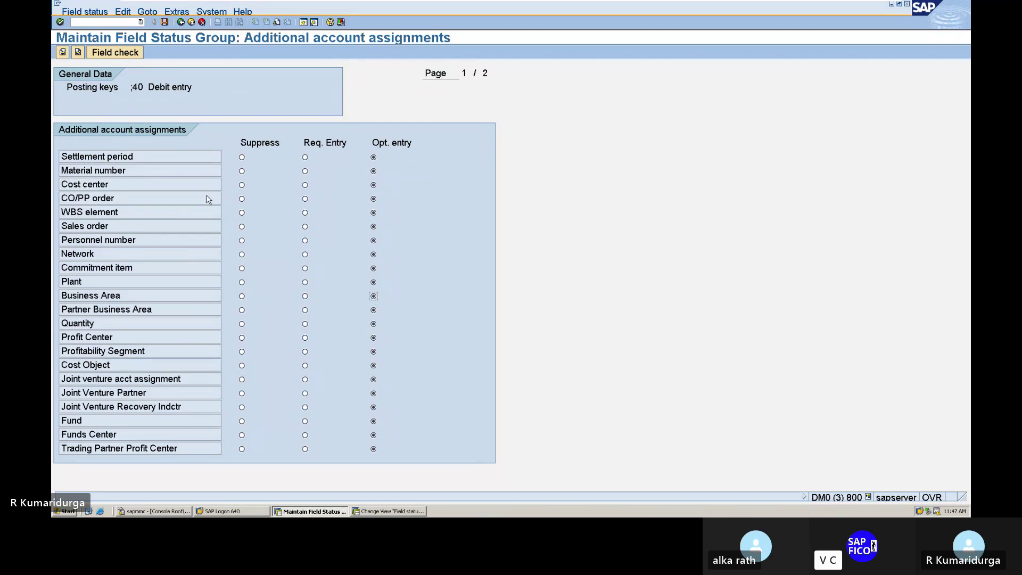
pyautogui.click(165, 22)
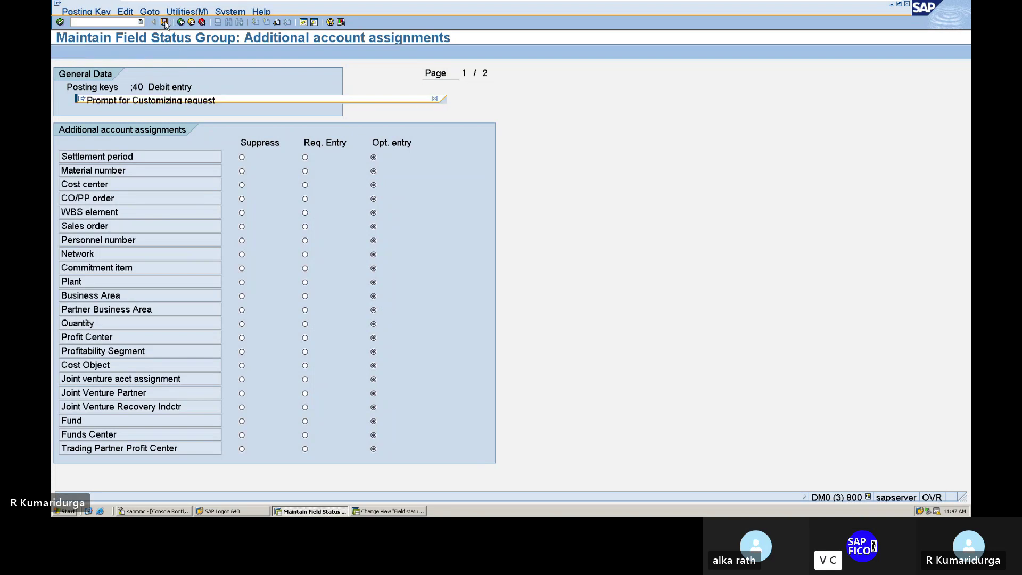
pyautogui.press('Return')
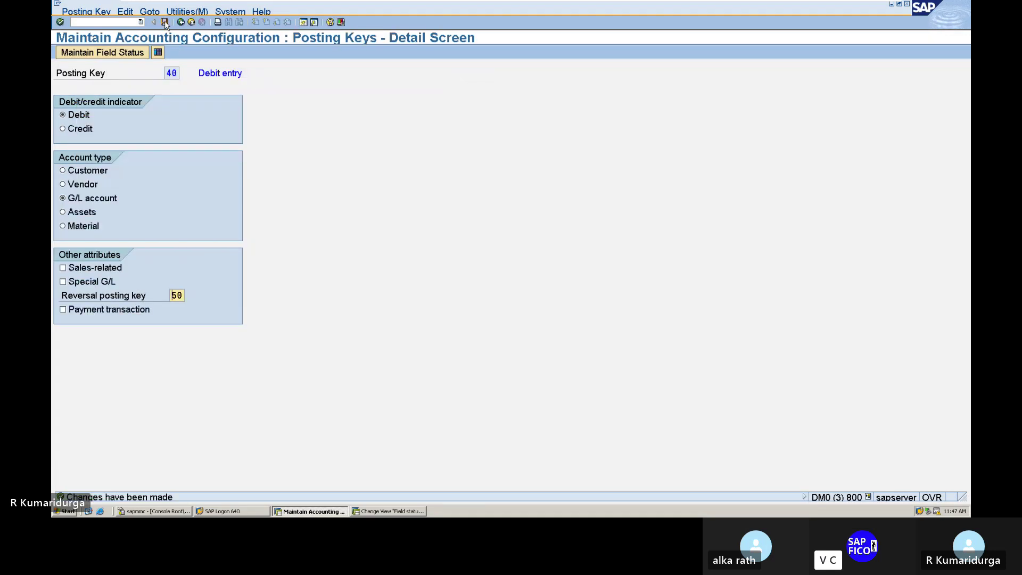
pyautogui.click(99, 24)
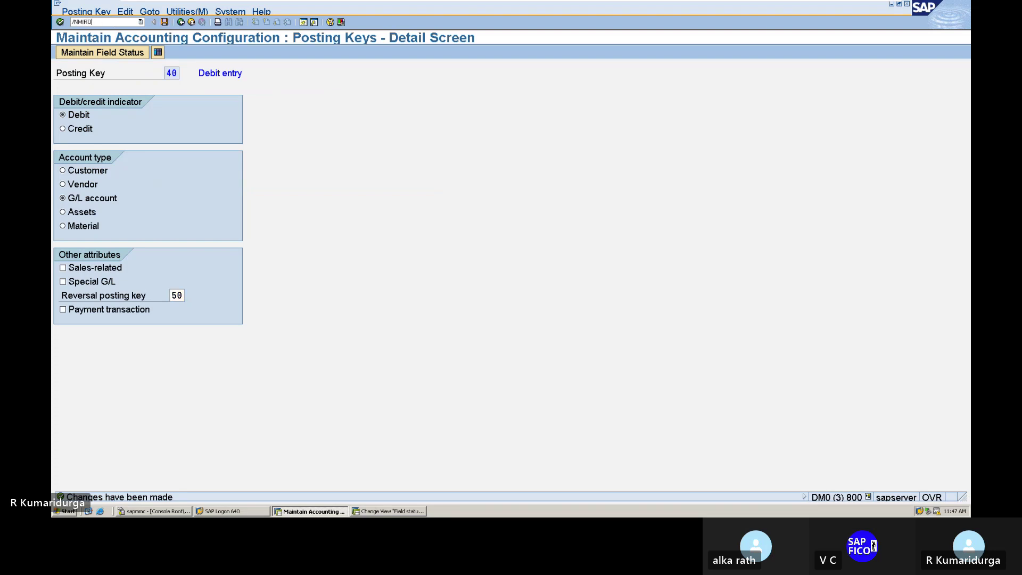
# - Start a new invoice dated 15.07.2023 with automatic tax calculation and the earlier invoice text
pyautogui.press('Return')
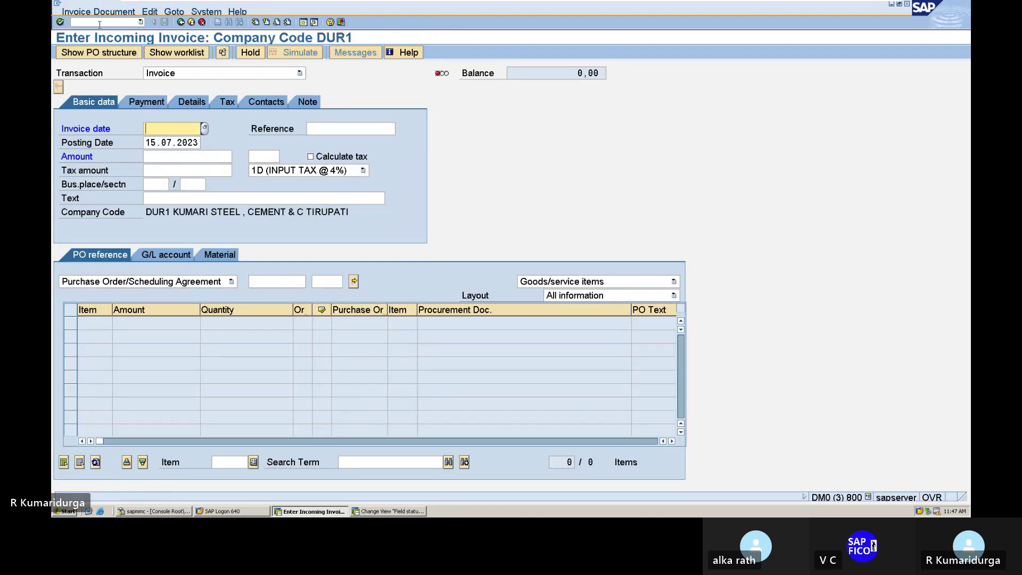
pyautogui.write('15.07.2023')
pyautogui.press('Tab')
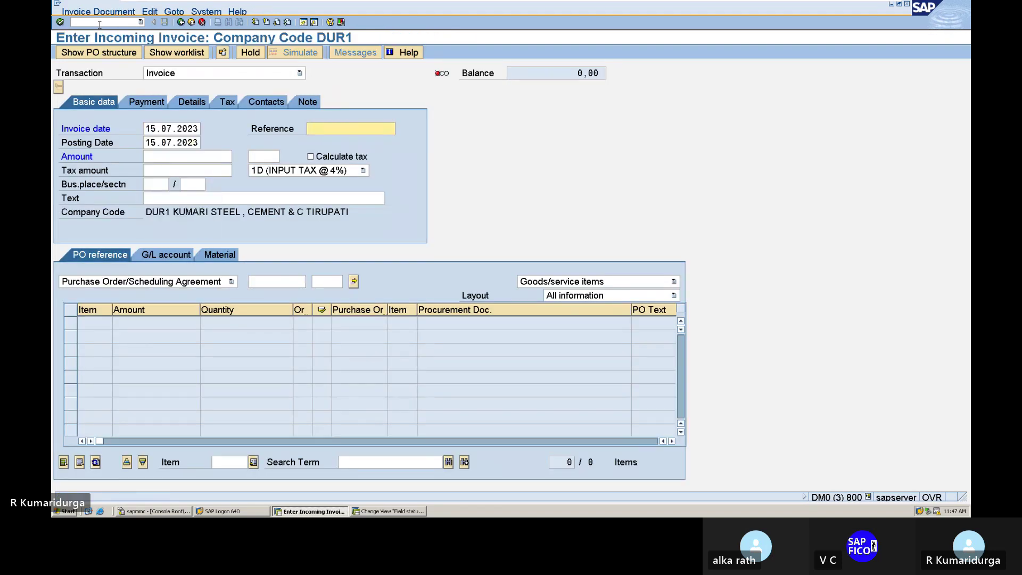
pyautogui.press('Tab')
pyautogui.press('Tab')
pyautogui.press('Tab')
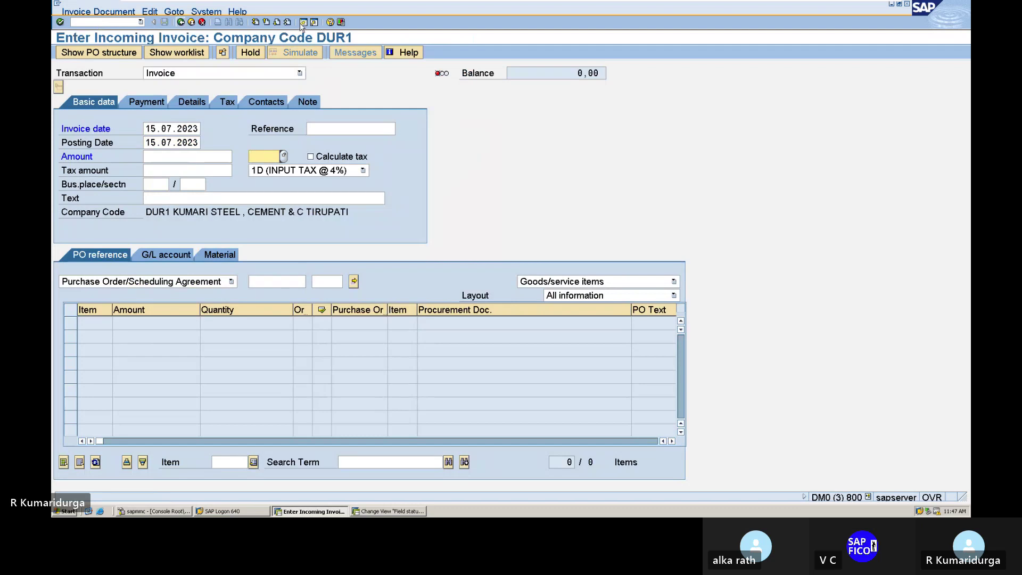
pyautogui.click(311, 156)
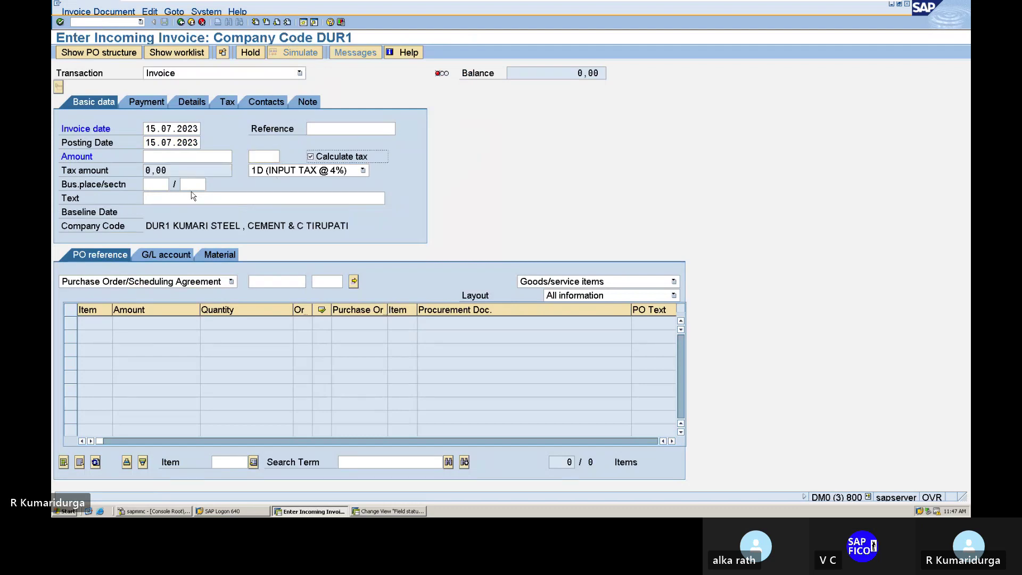
pyautogui.click(167, 197)
pyautogui.write('P')
pyautogui.press('Down')
pyautogui.press('Return')
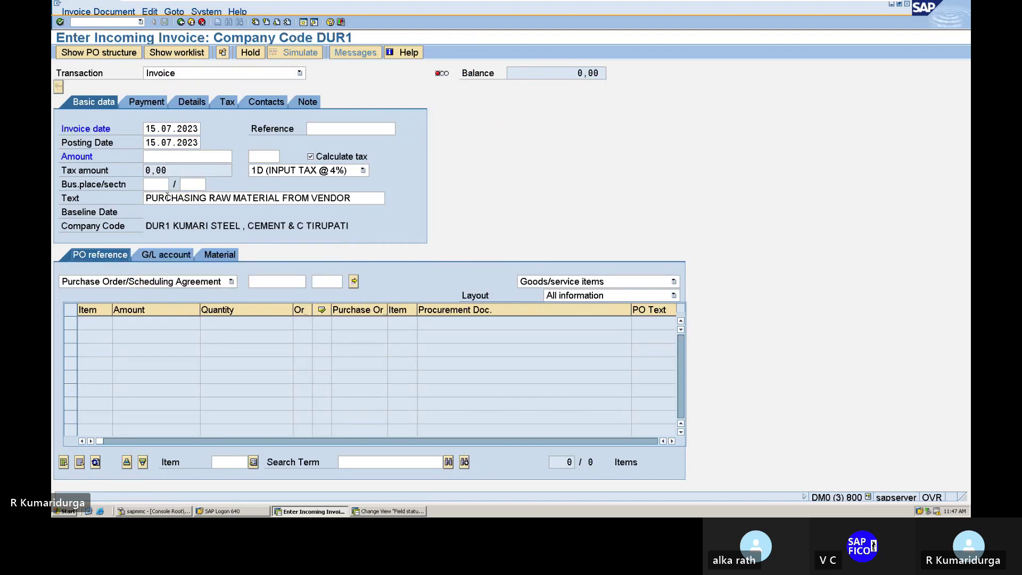
pyautogui.click(272, 280)
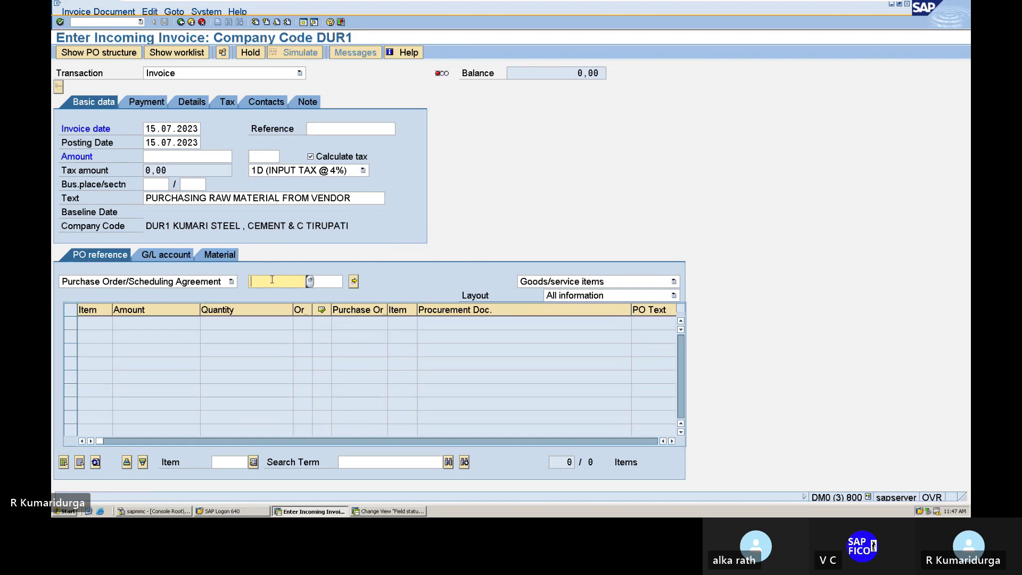
pyautogui.write('4')
pyautogui.press('Down')
pyautogui.press('Return')
pyautogui.click(345, 281)
pyautogui.press('Return')
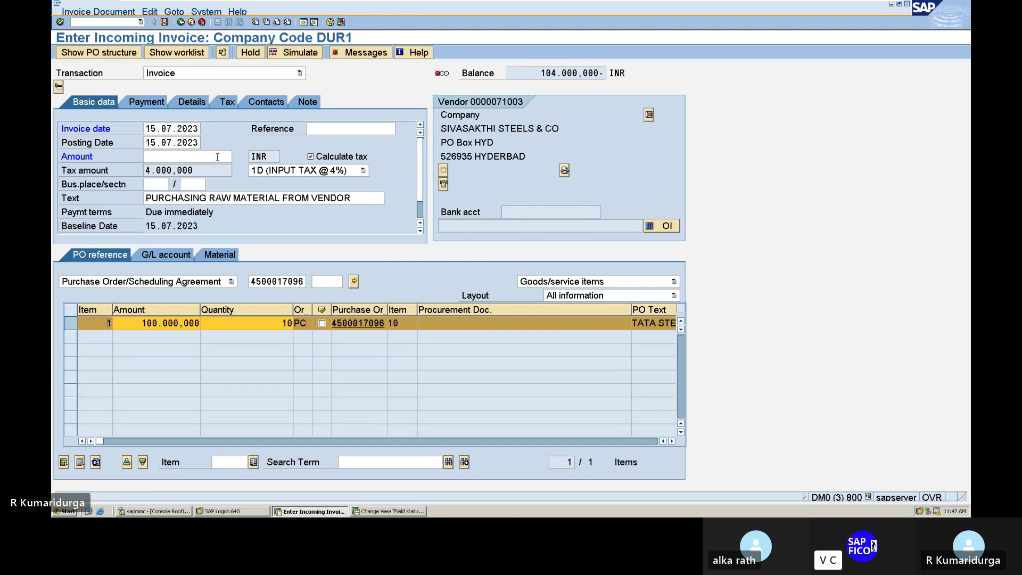
# - Enter amount 104.000, simulate the accounting entries, and post the invoice
pyautogui.click(219, 157)
pyautogui.write('104.000')
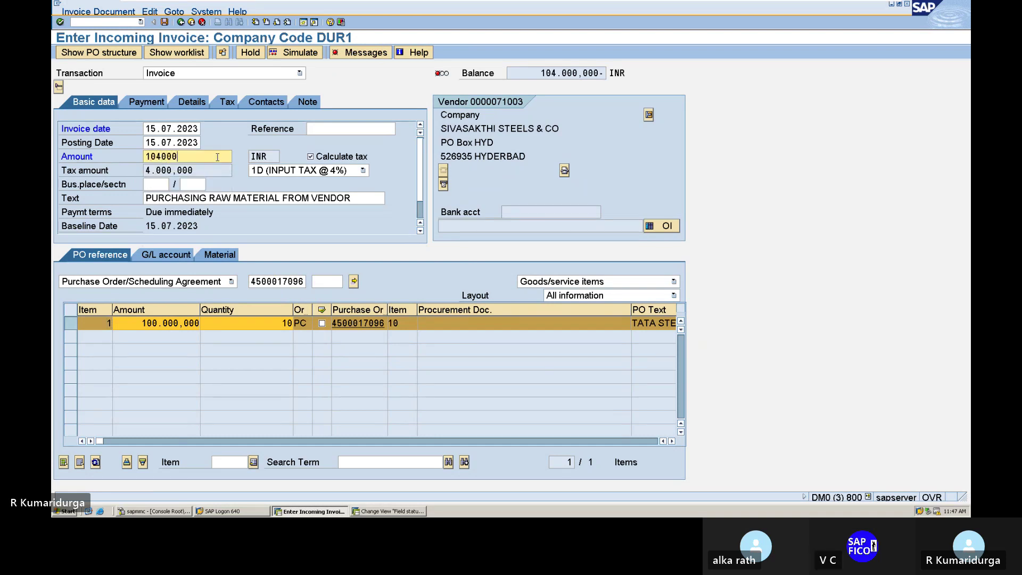
pyautogui.press('Return')
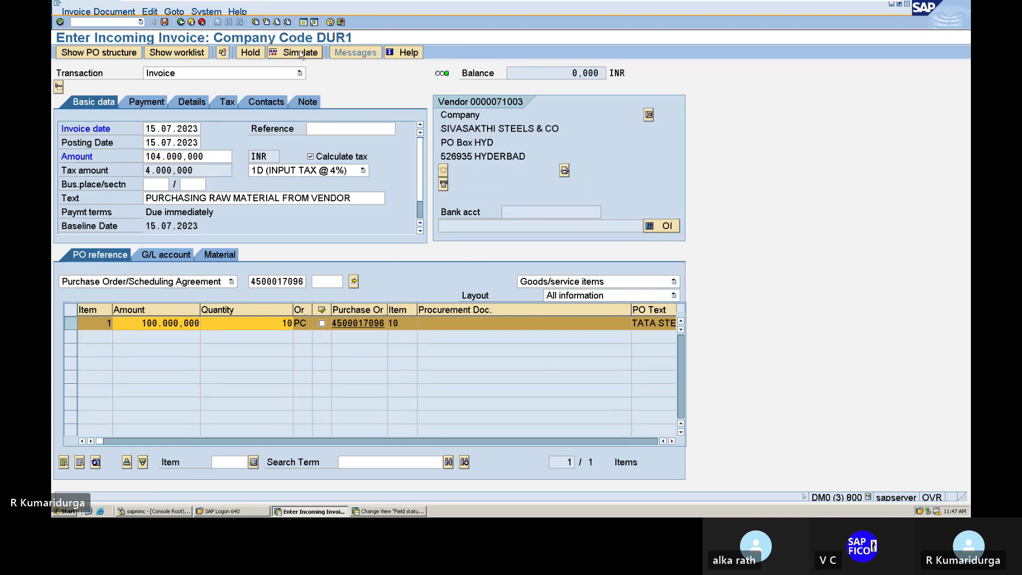
pyautogui.click(300, 54)
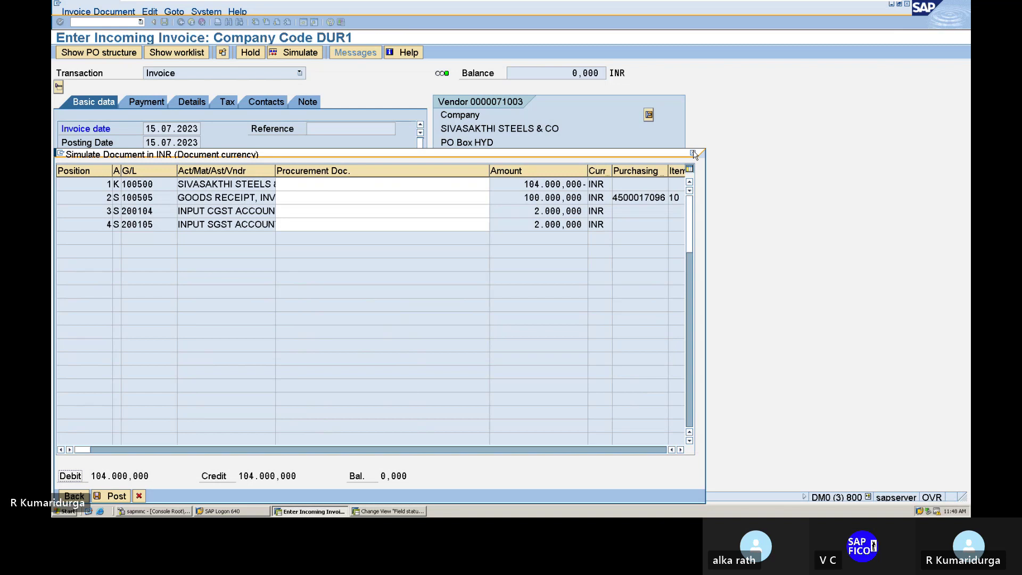
pyautogui.click(692, 154)
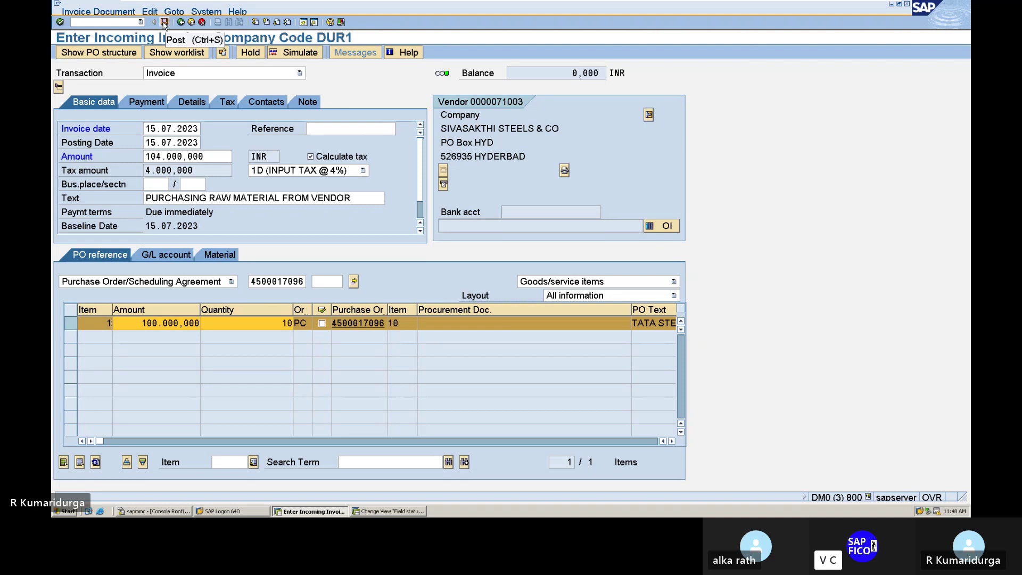
pyautogui.click(164, 23)
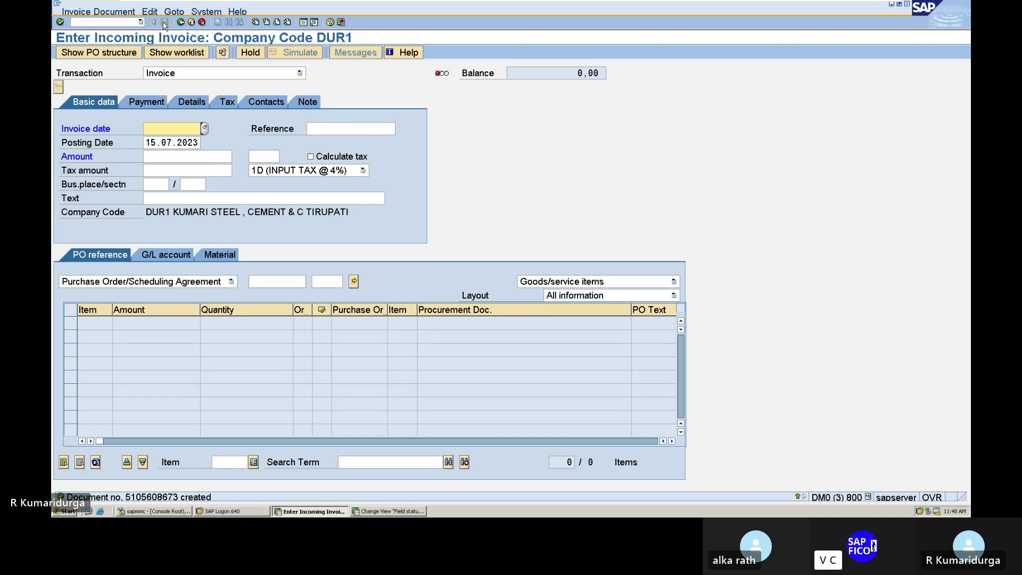
pyautogui.moveTo(487, 4)
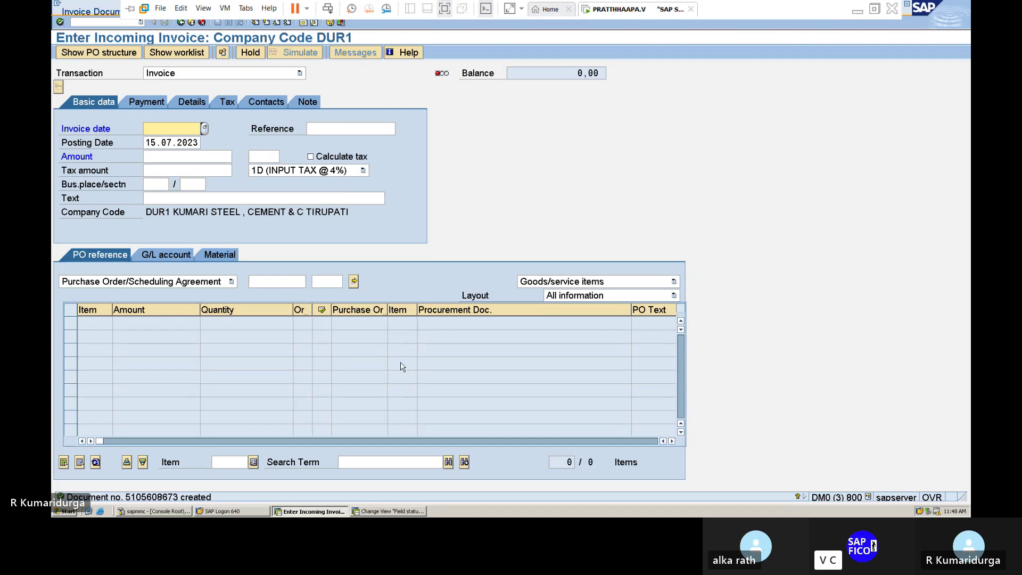
pyautogui.moveTo(886, 5)
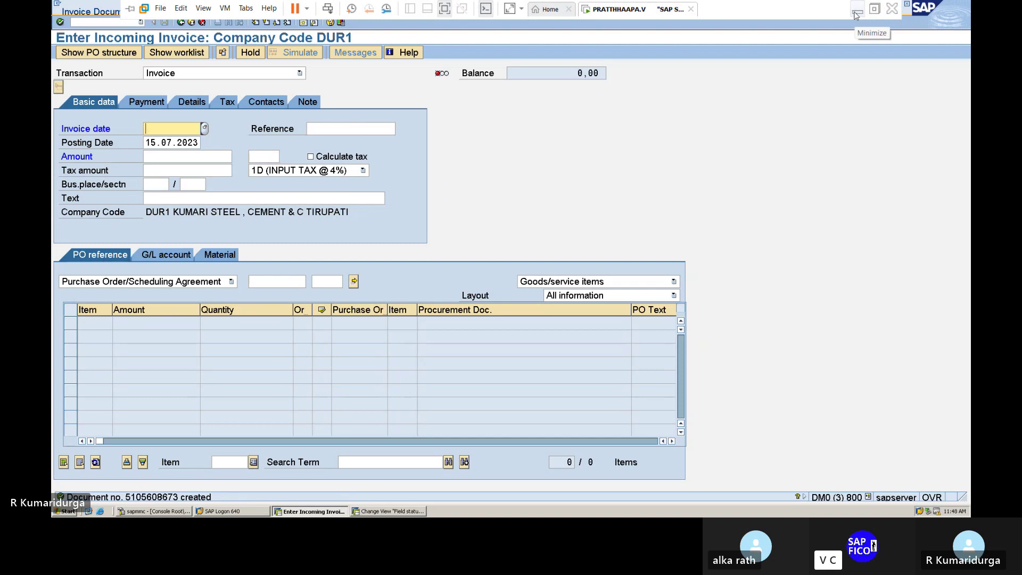
pyautogui.click(855, 15)
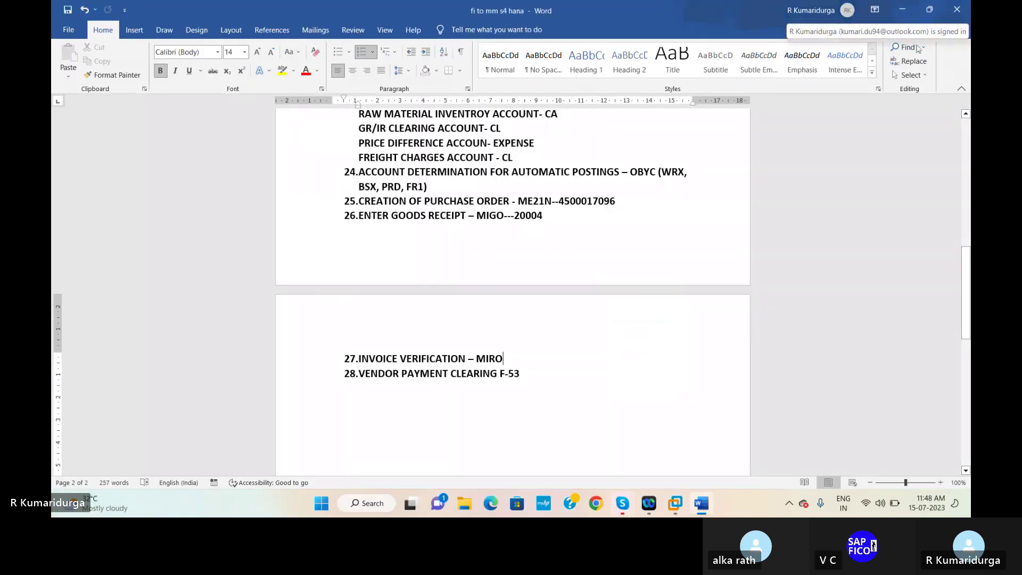
pyautogui.write('---5')
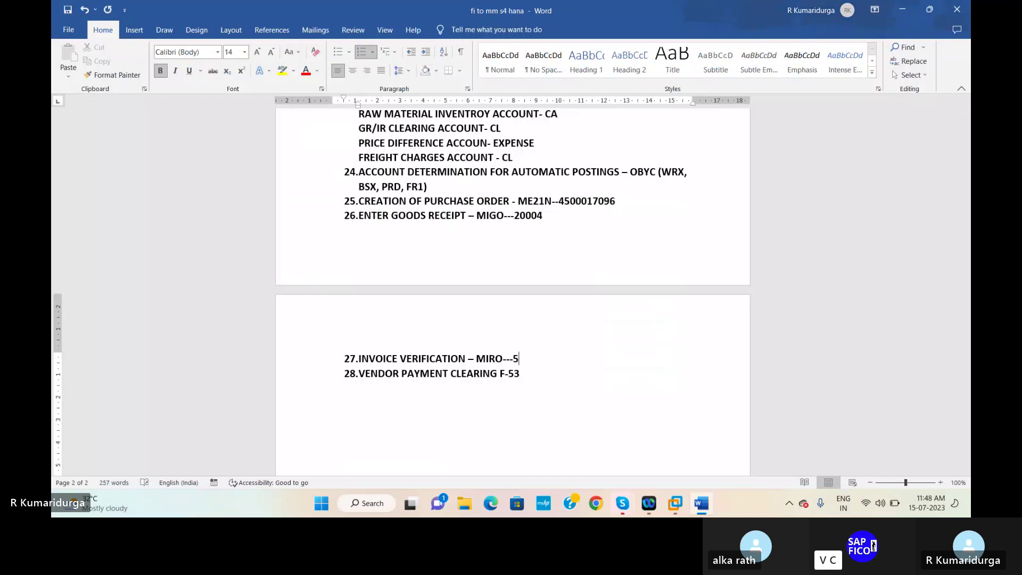
pyautogui.write('10560')
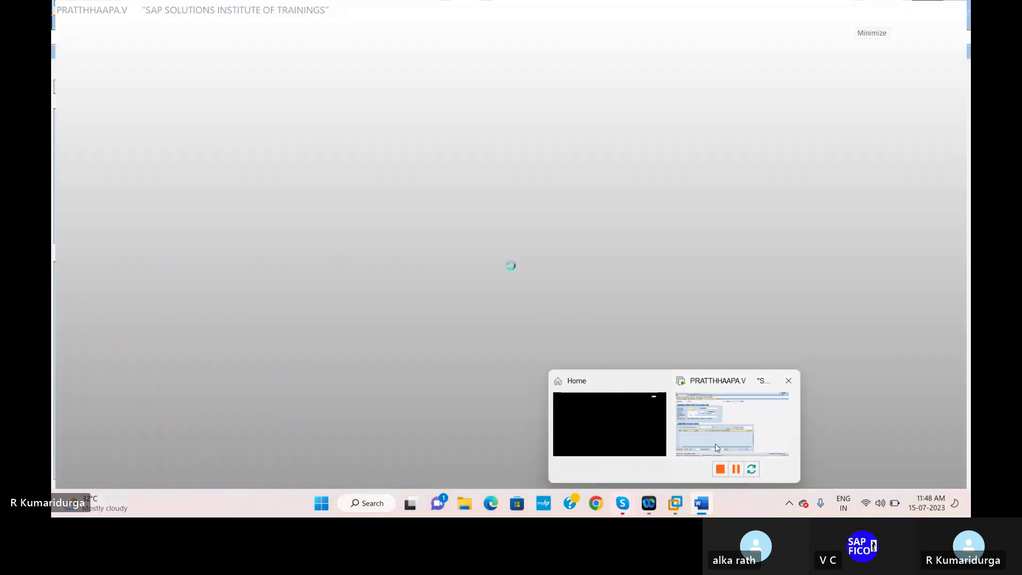
pyautogui.click(716, 449)
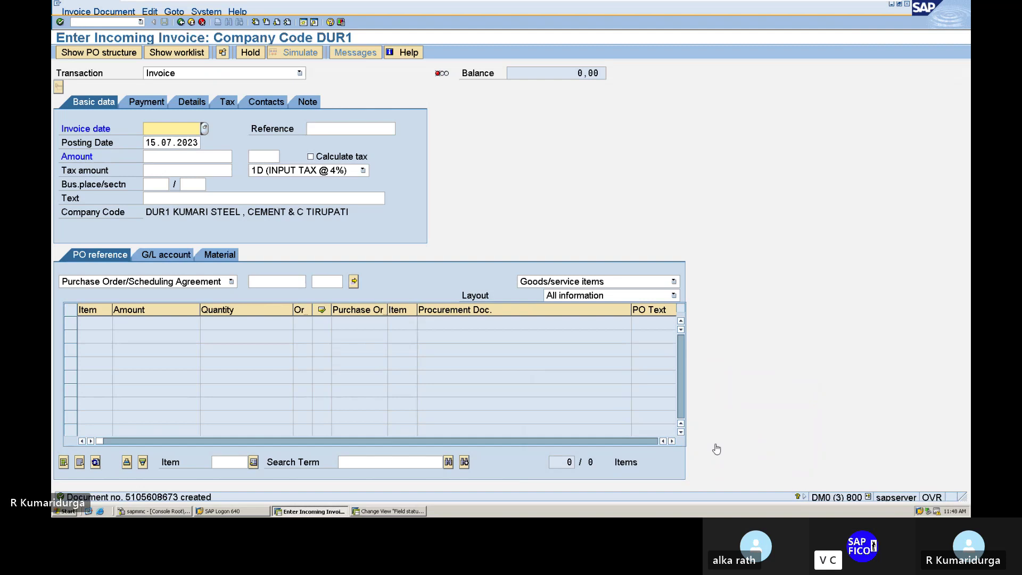
pyautogui.click(862, 7)
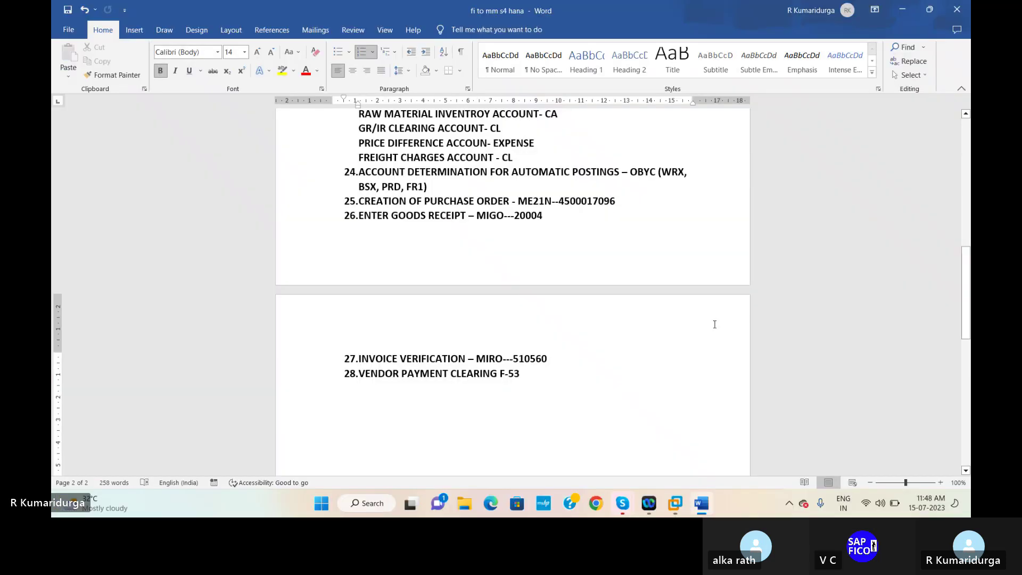
pyautogui.write('8')
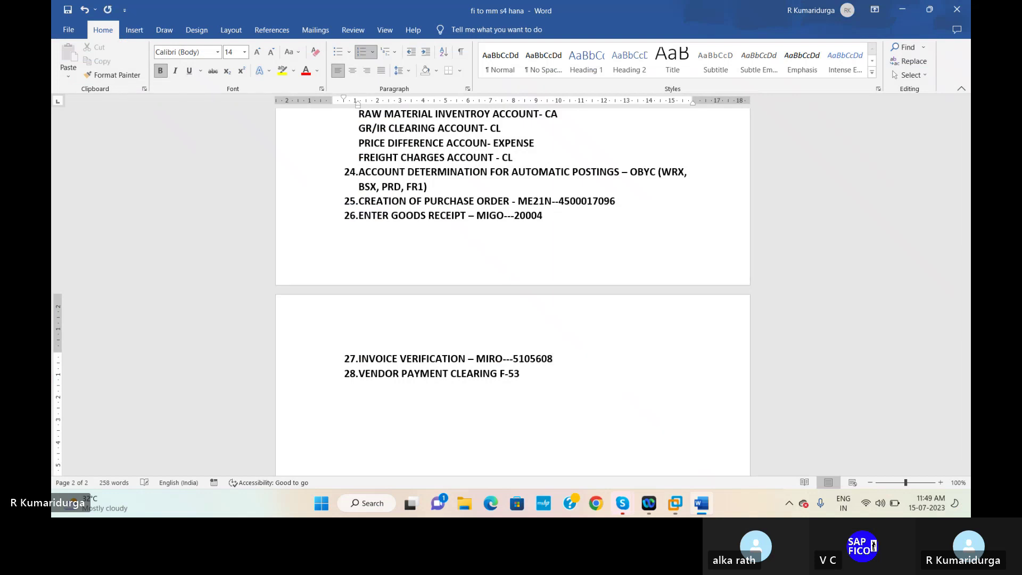
pyautogui.write('673')
pyautogui.click(543, 374)
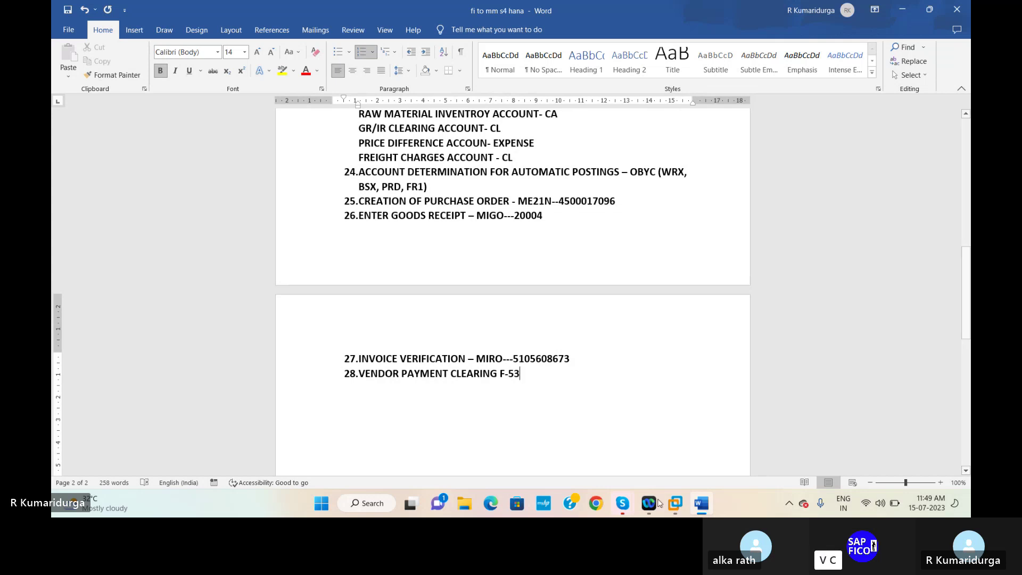
pyautogui.moveTo(675, 503)
pyautogui.click(700, 426)
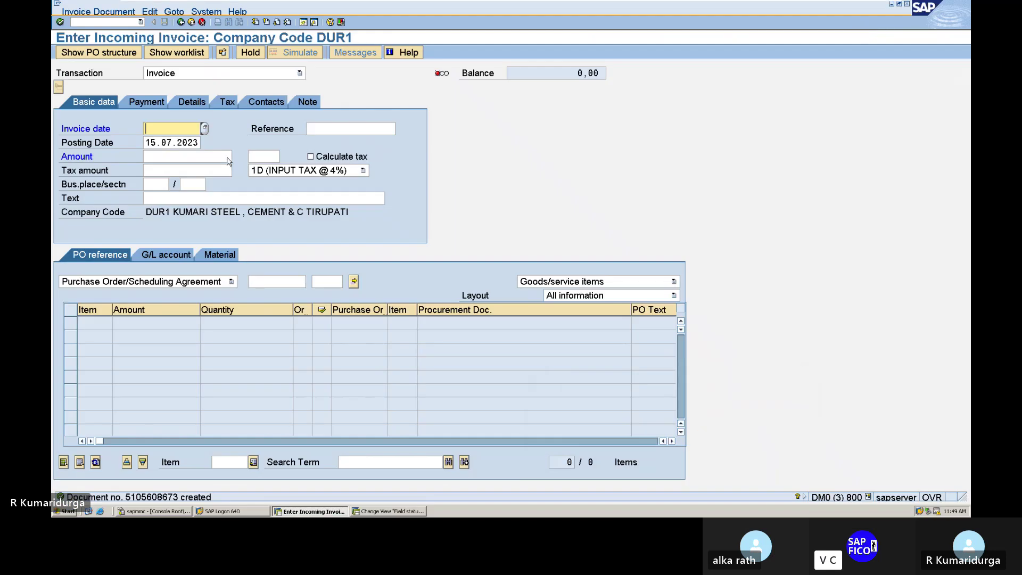
# - Run FBL1N to list vendor 71003's open items, then minimize SAP to show Word
pyautogui.click(108, 24)
pyautogui.write('/NFBL1N')
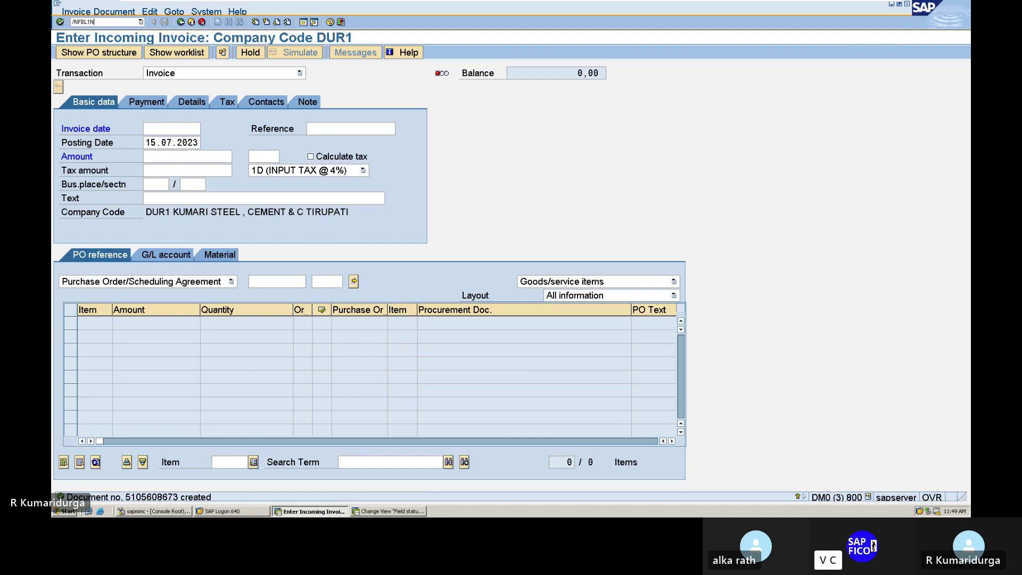
pyautogui.press('Return')
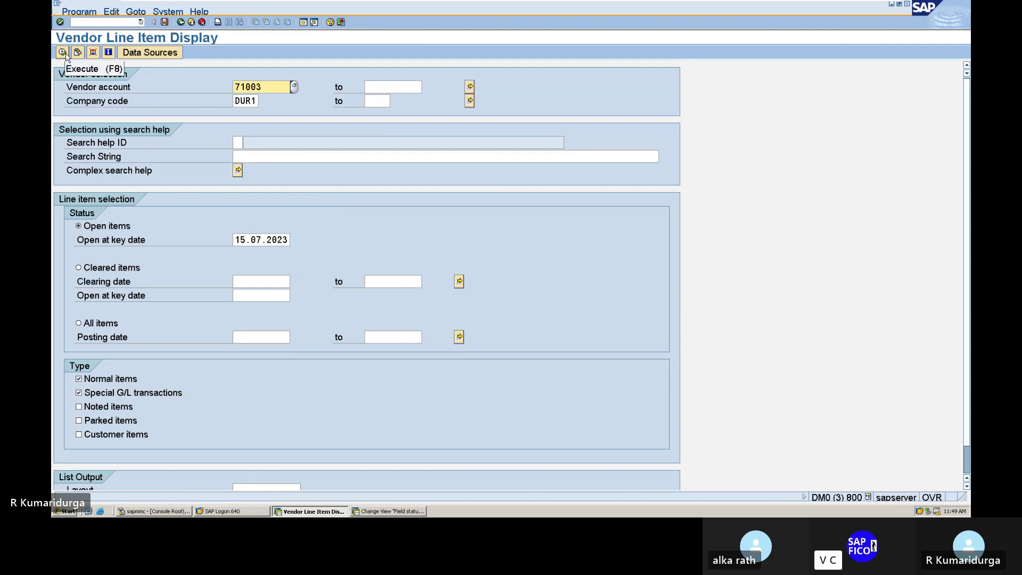
pyautogui.click(63, 52)
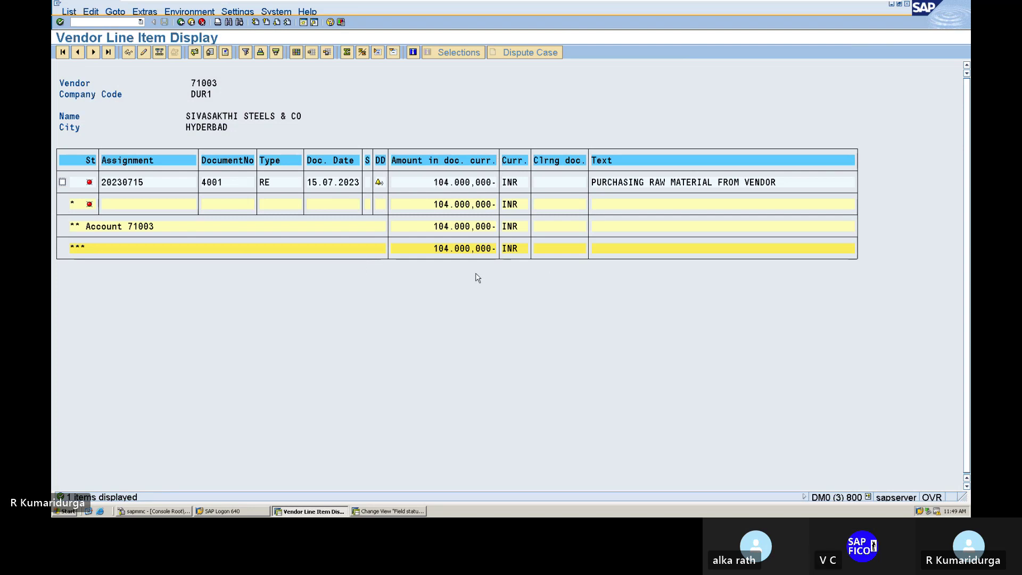
pyautogui.moveTo(855, 13)
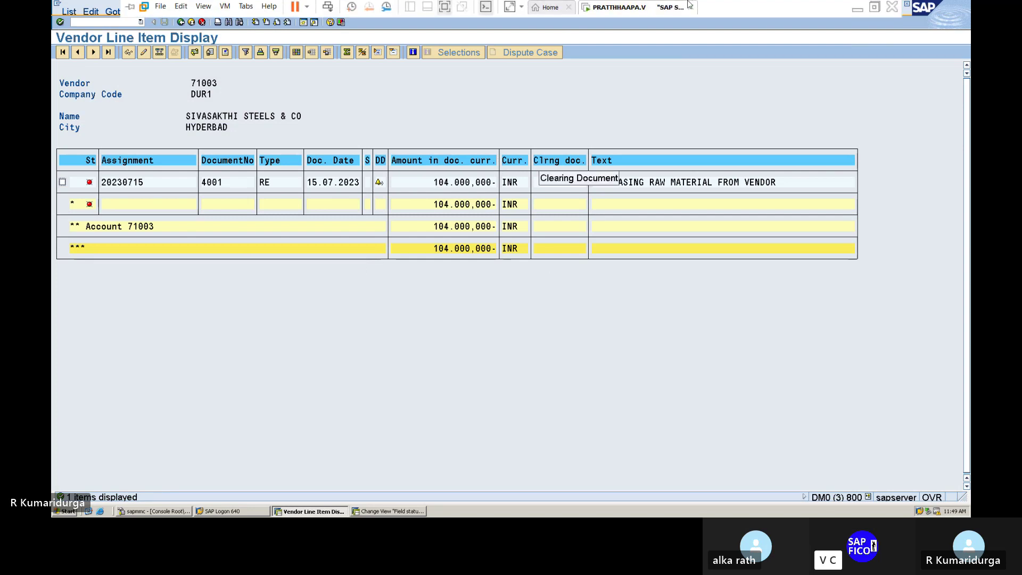
pyautogui.click(856, 11)
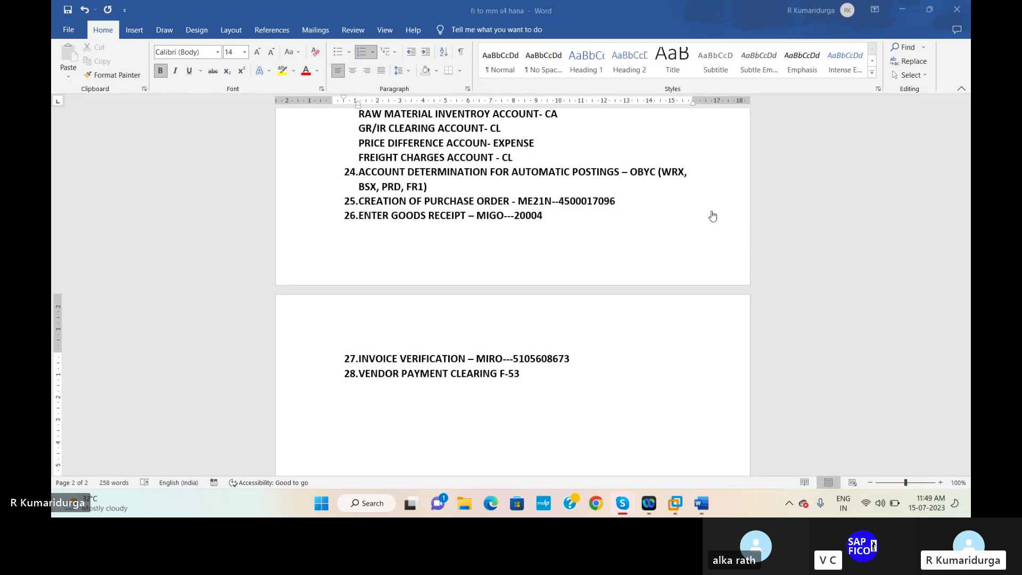
# - Switch from Word back to the SAP vendor line item list
pyautogui.moveTo(674, 497)
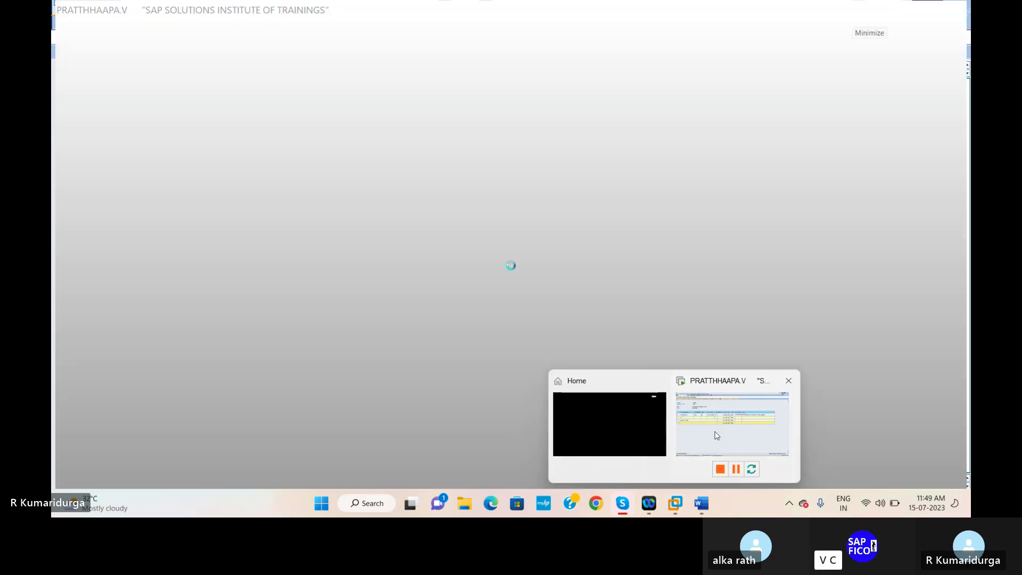
pyautogui.click(717, 436)
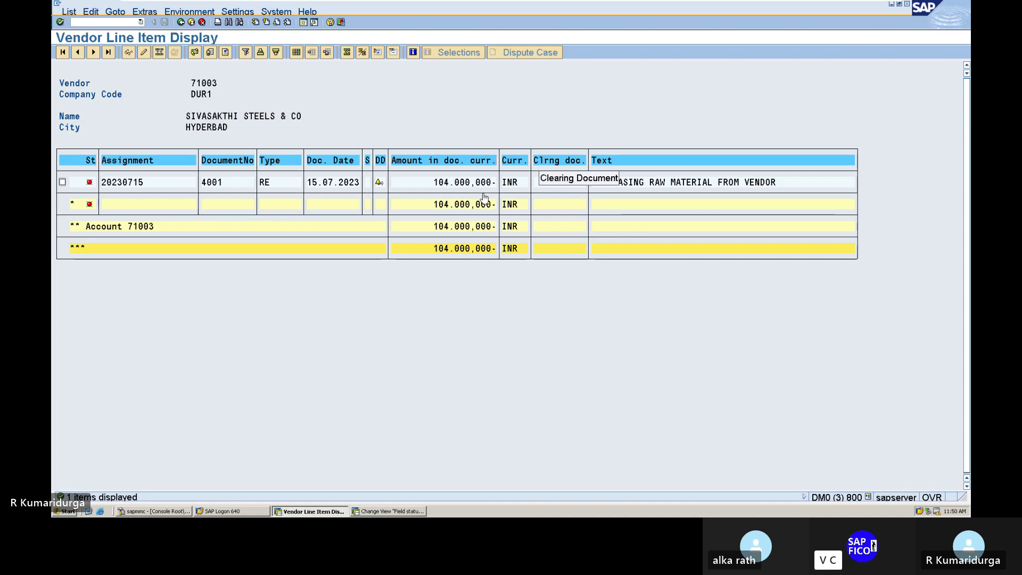
# - Open F-53 with document date 15.07.2023 and header texts VENDOR CLEARING and CLEAR INVOICE
pyautogui.click(109, 20)
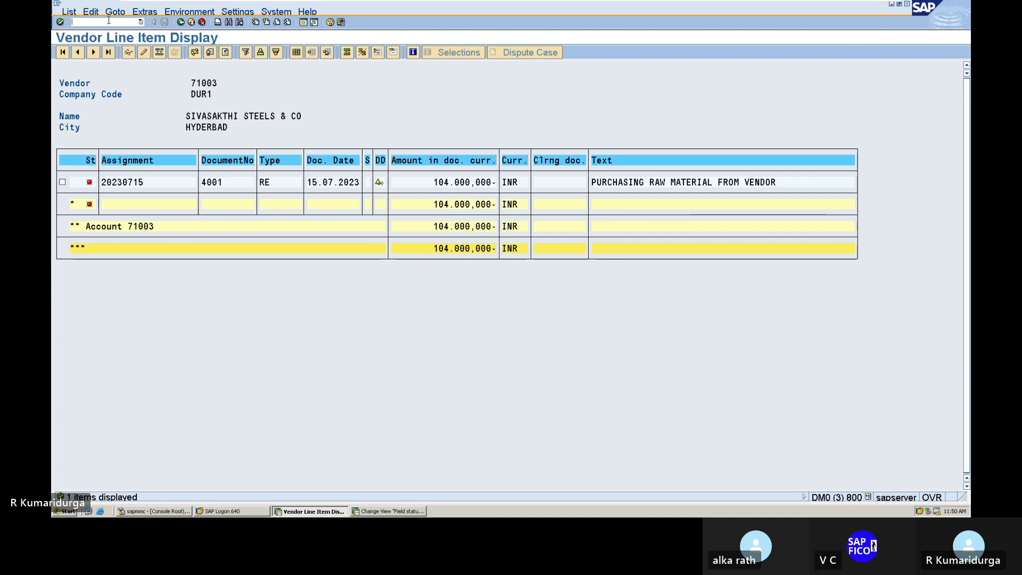
pyautogui.write('/NF11')
pyautogui.press('BackSpace')
pyautogui.press('BackSpace')
pyautogui.write('-53')
pyautogui.press('Return')
pyautogui.write('15')
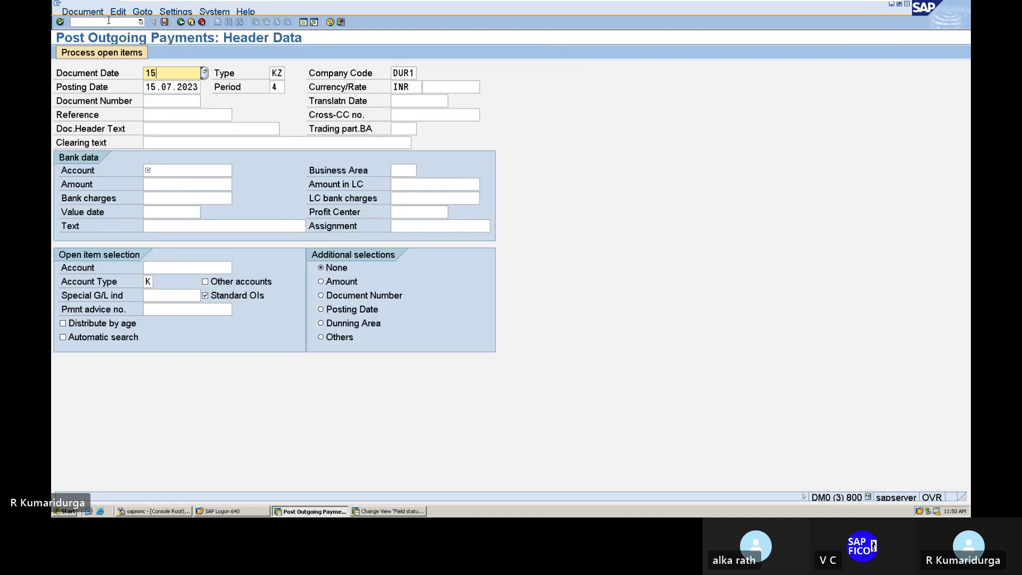
pyautogui.write('.07.2023')
pyautogui.click(166, 130)
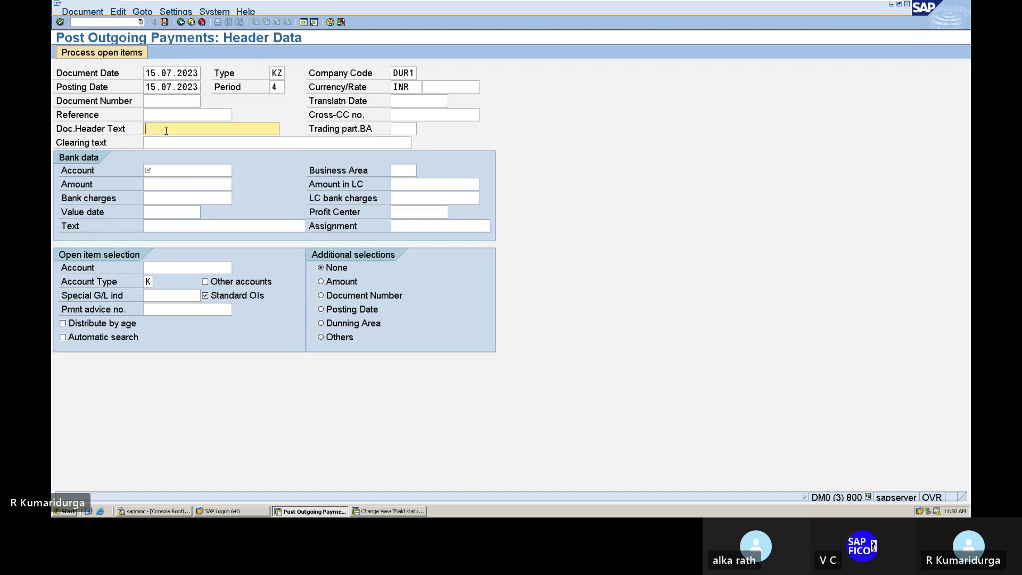
pyautogui.write('VEN')
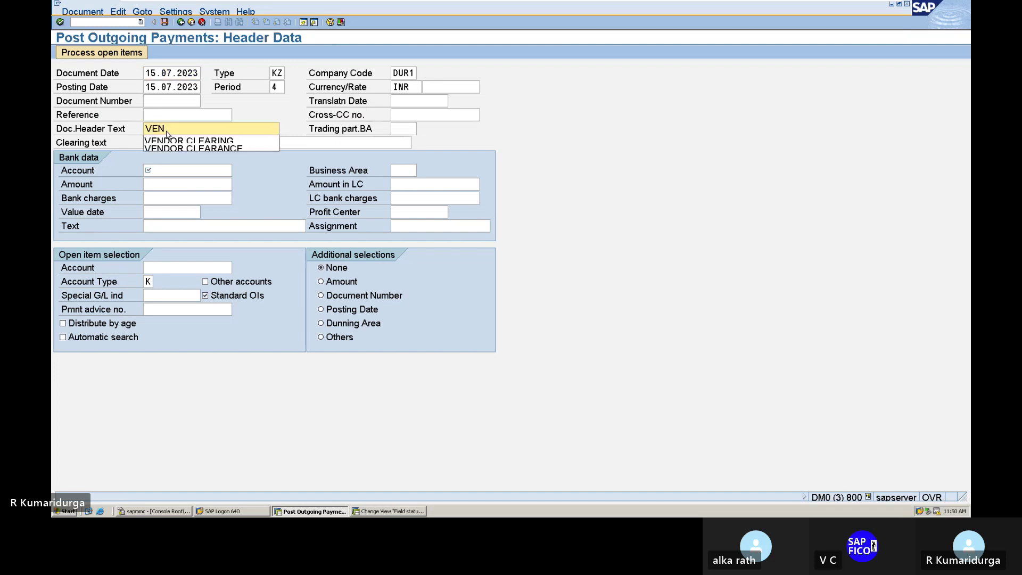
pyautogui.press('Down')
pyautogui.press('Tab')
pyautogui.press('Tab')
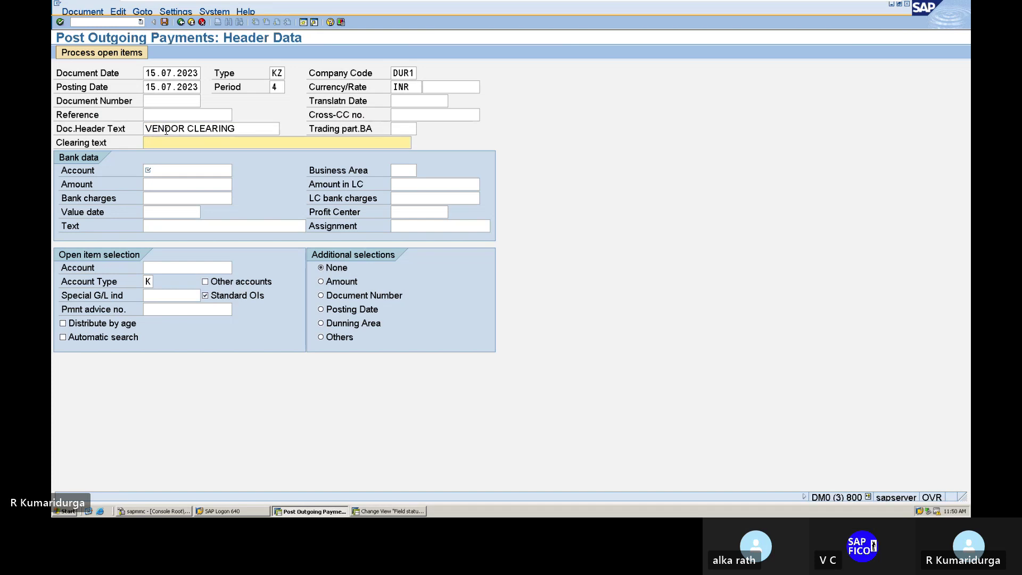
pyautogui.write('CLEAR INVOICE')
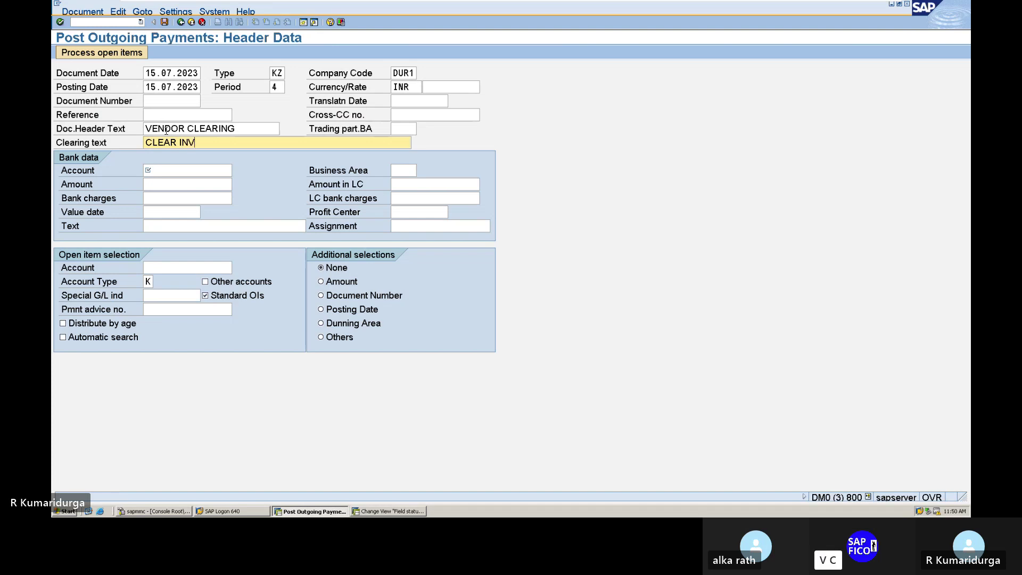
# - Enter bank account 200100, TIBA, amount 104000 and value date 15.07.2023
pyautogui.click(167, 171)
pyautogui.write('200100')
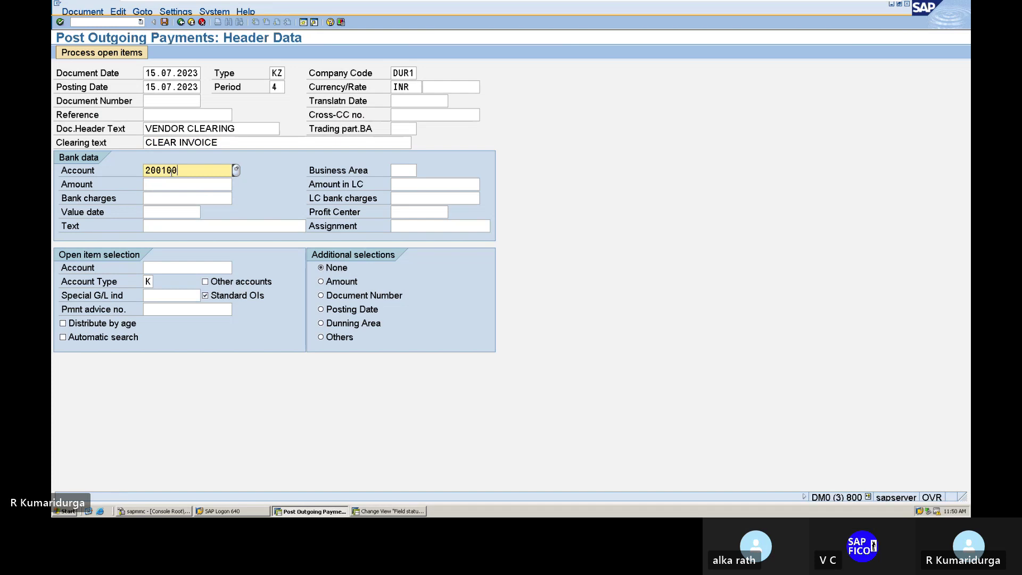
pyautogui.press('Tab')
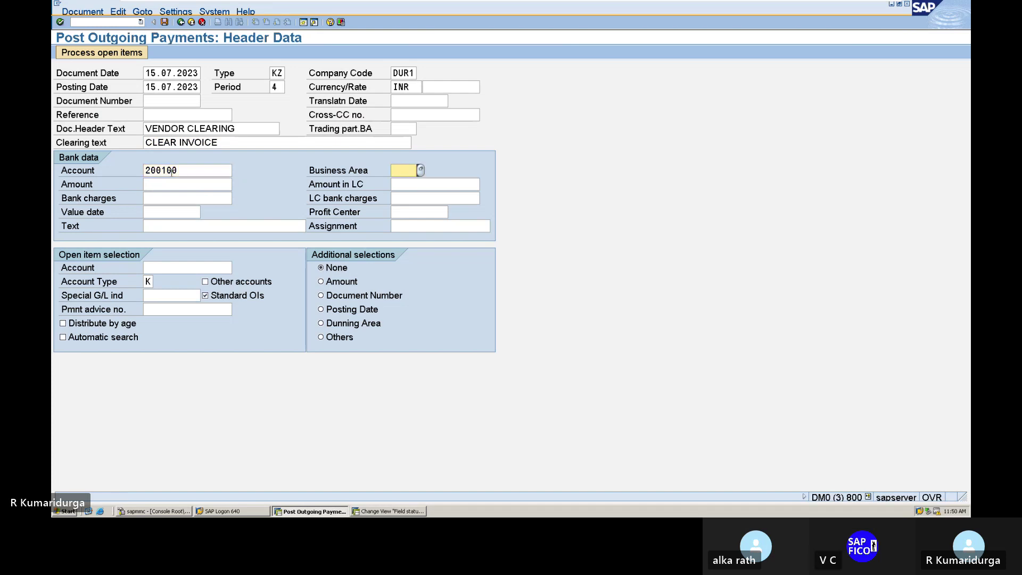
pyautogui.write('TIBA')
pyautogui.press('Tab')
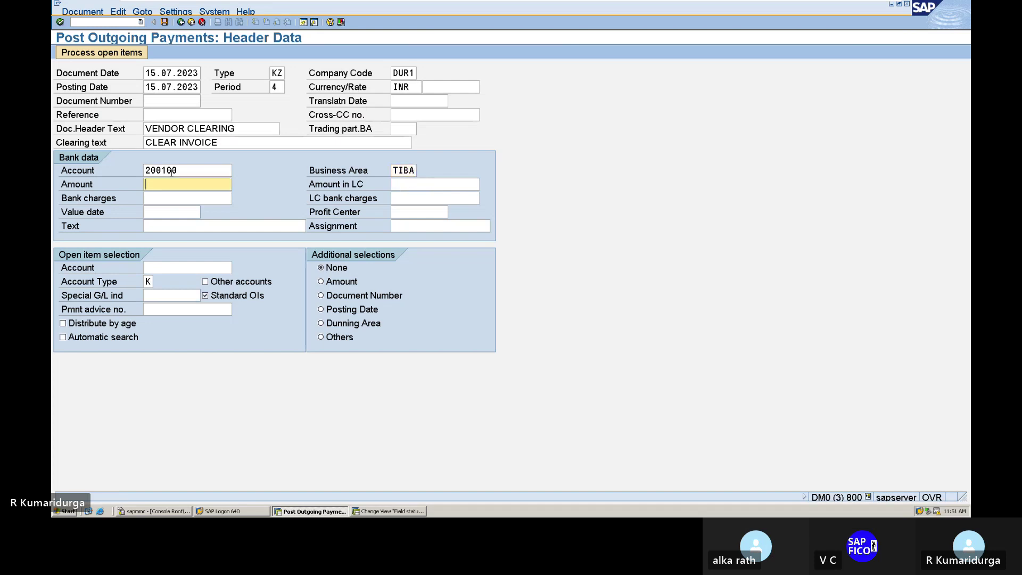
pyautogui.write('104000')
pyautogui.click(168, 212)
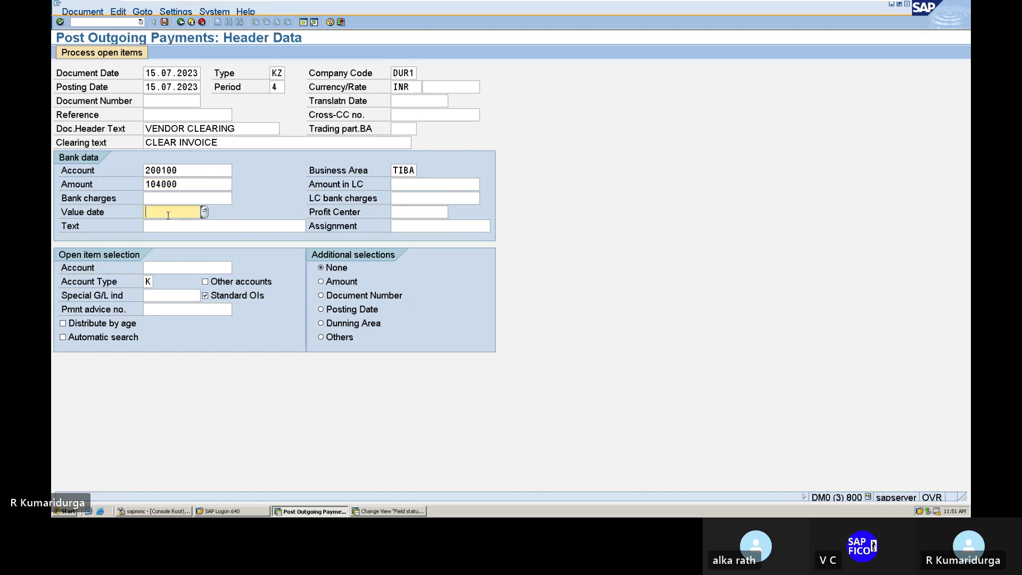
pyautogui.write('15.07.2023')
pyautogui.press('Tab')
pyautogui.press('Tab')
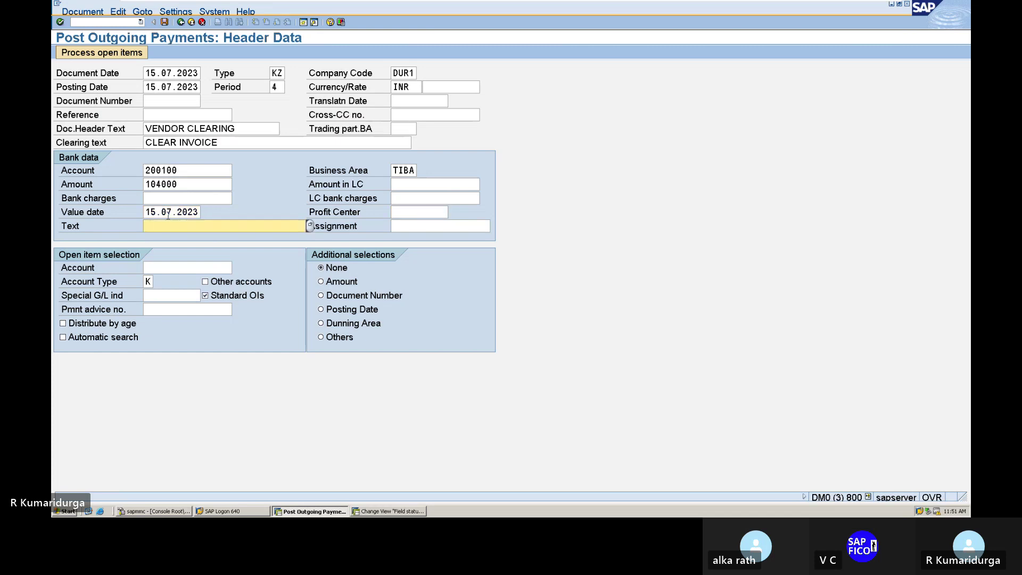
# - Set the line text to PAYMENT TO VENDOR and select vendor 71003 for open items
pyautogui.write('V')
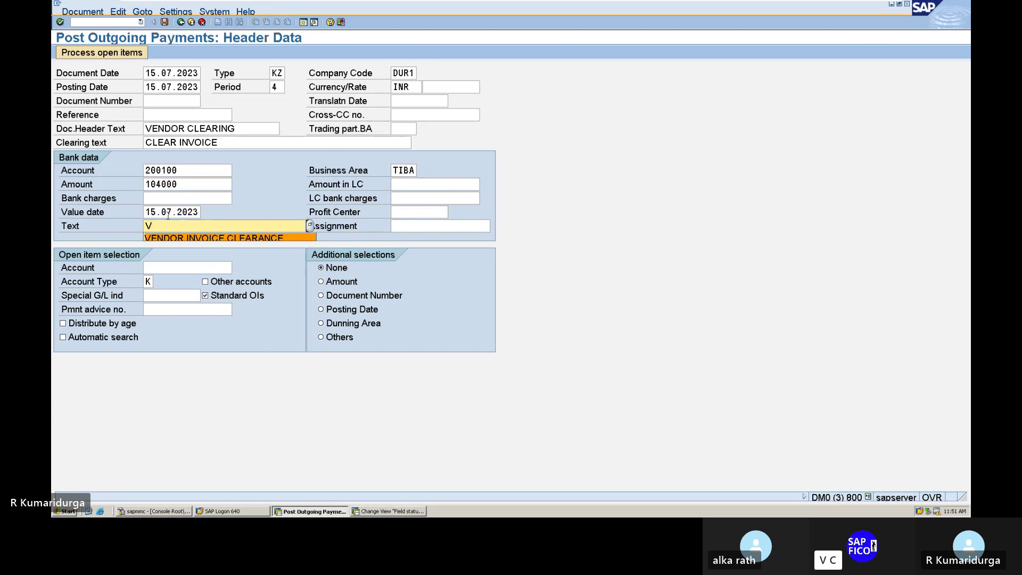
pyautogui.press('BackSpace')
pyautogui.write('P')
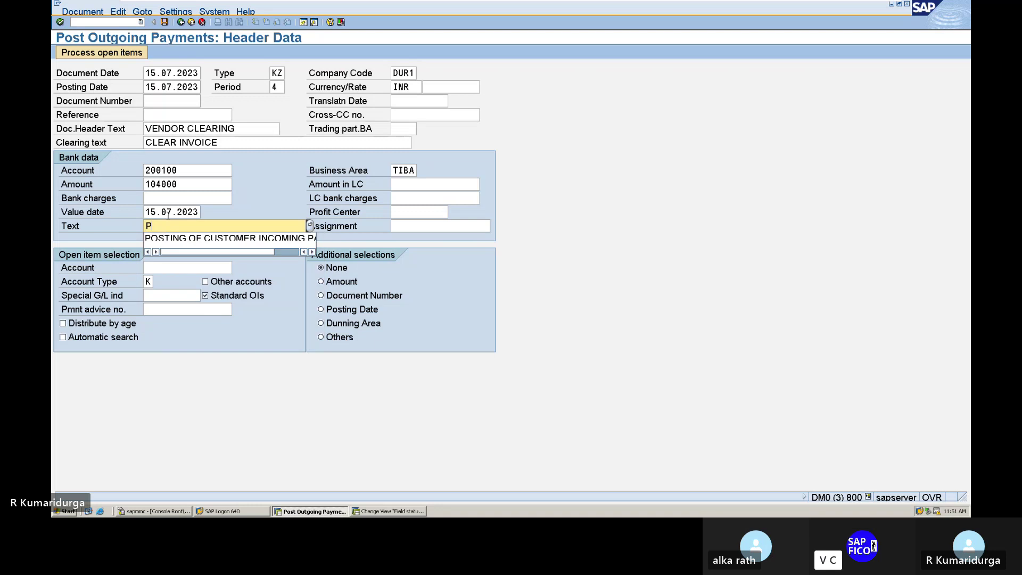
pyautogui.write('AYMEN')
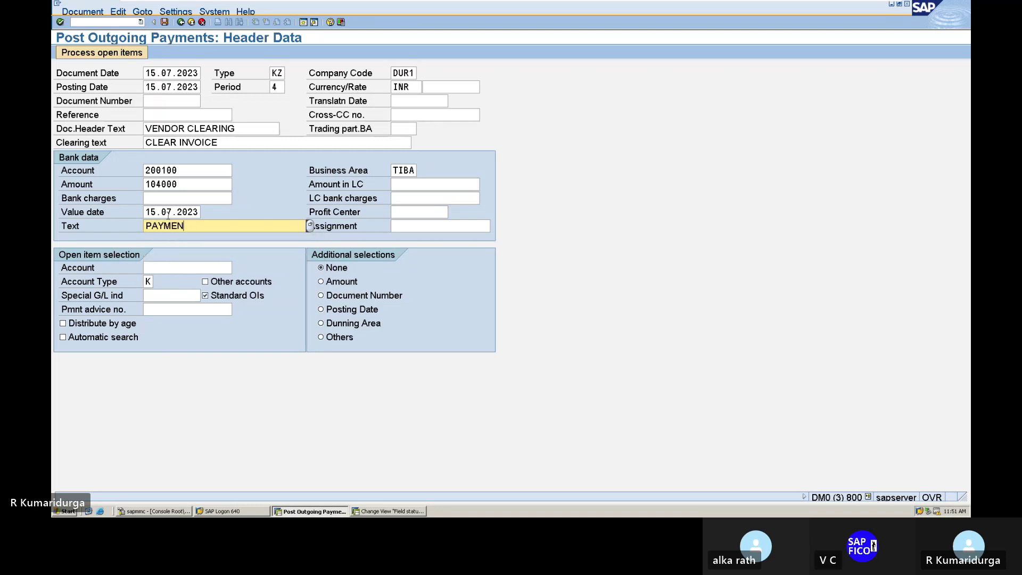
pyautogui.write('T TO VENDOR')
pyautogui.click(191, 268)
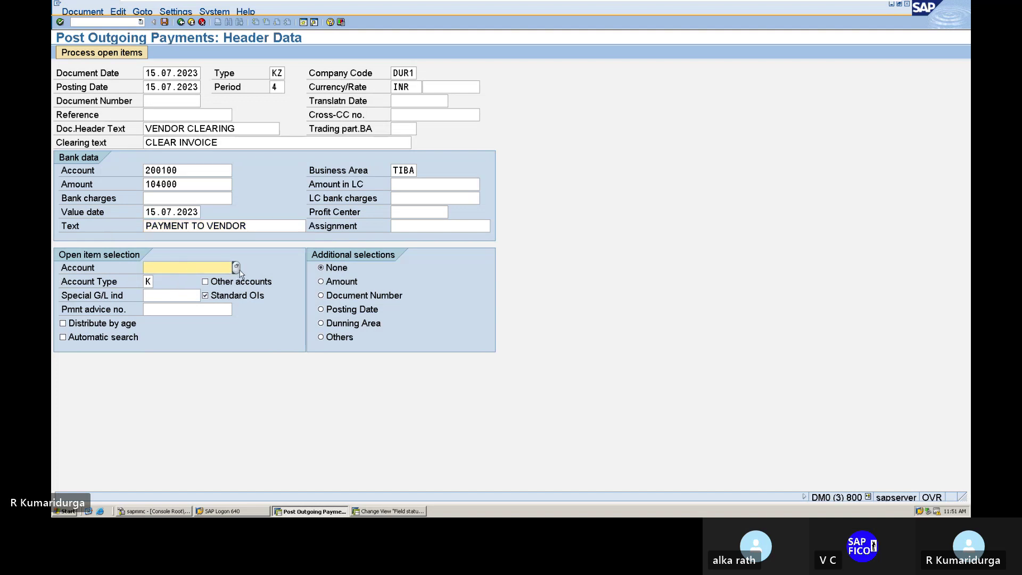
pyautogui.click(237, 268)
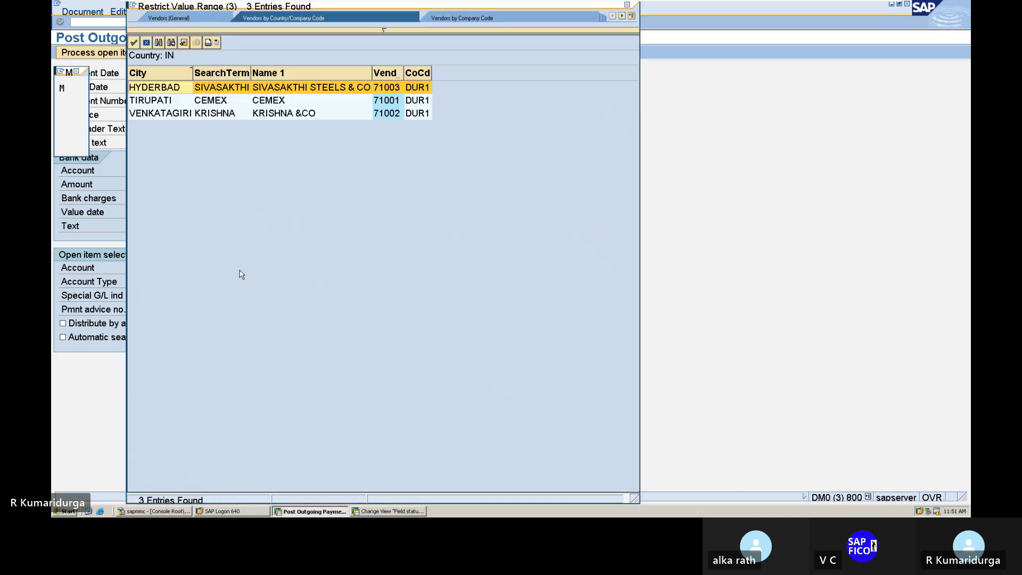
pyautogui.press('Return')
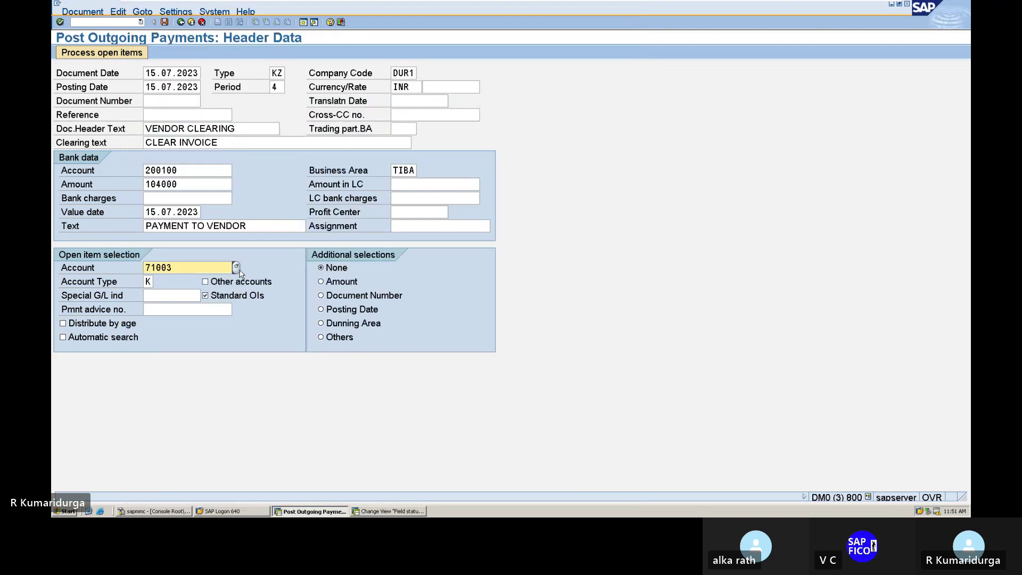
# - Process vendor 71003's open items, simulate the payment, and post it as document 409
pyautogui.click(112, 56)
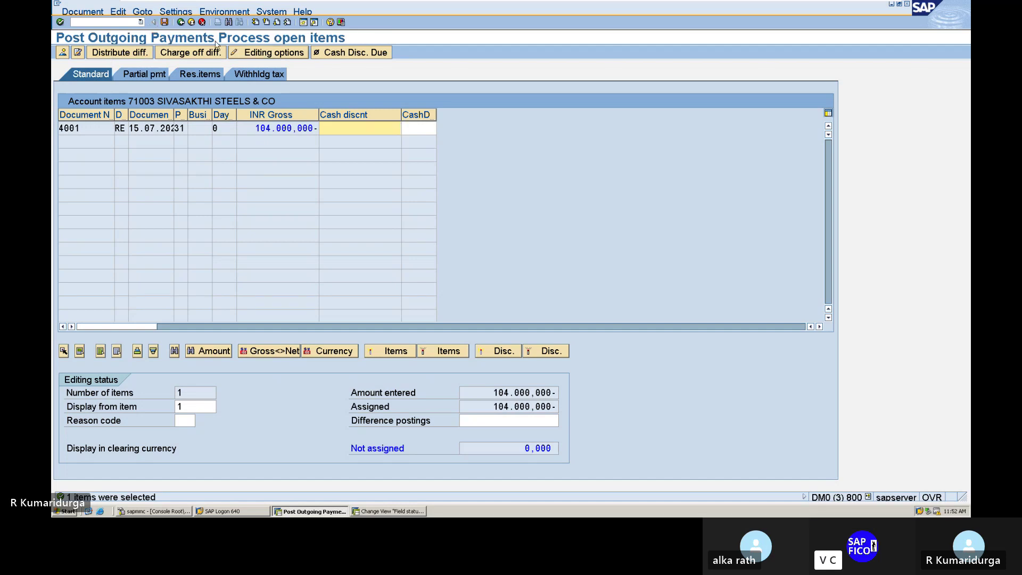
pyautogui.click(97, 12)
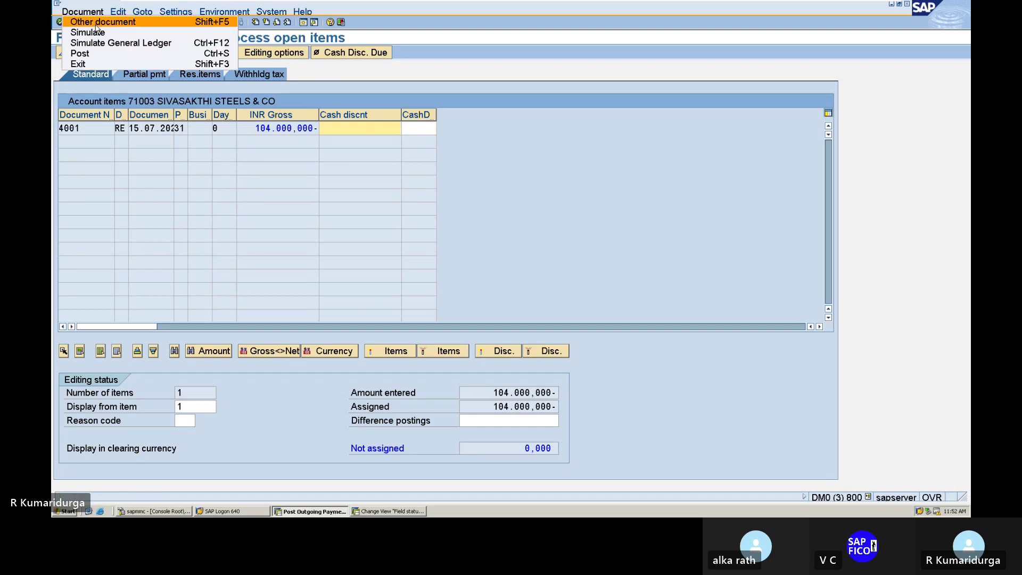
pyautogui.click(97, 33)
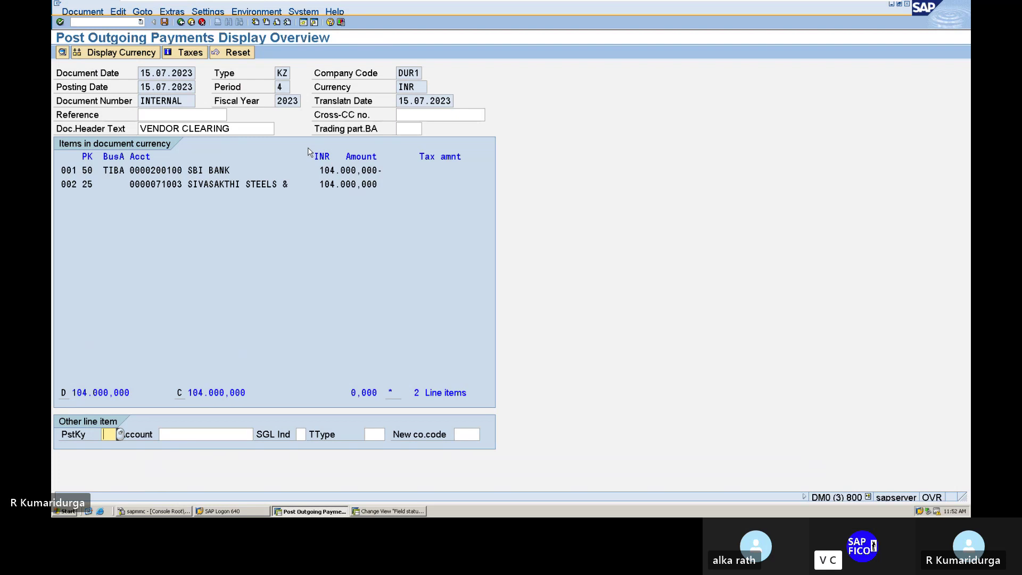
pyautogui.click(163, 25)
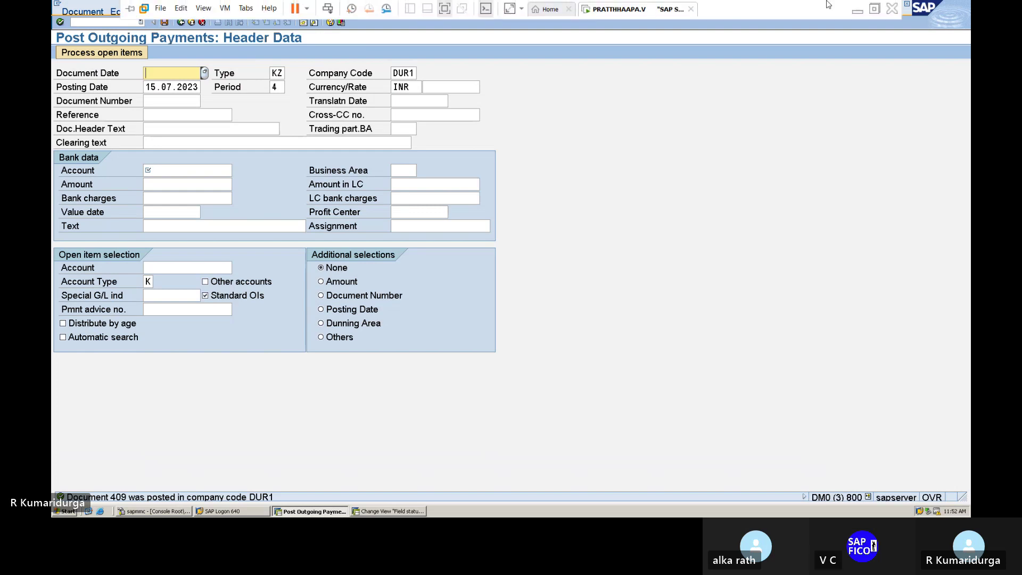
# - Add ---409 after F-53 on Word item 28, add an unnumbered new line, then return to SAP
pyautogui.click(855, 10)
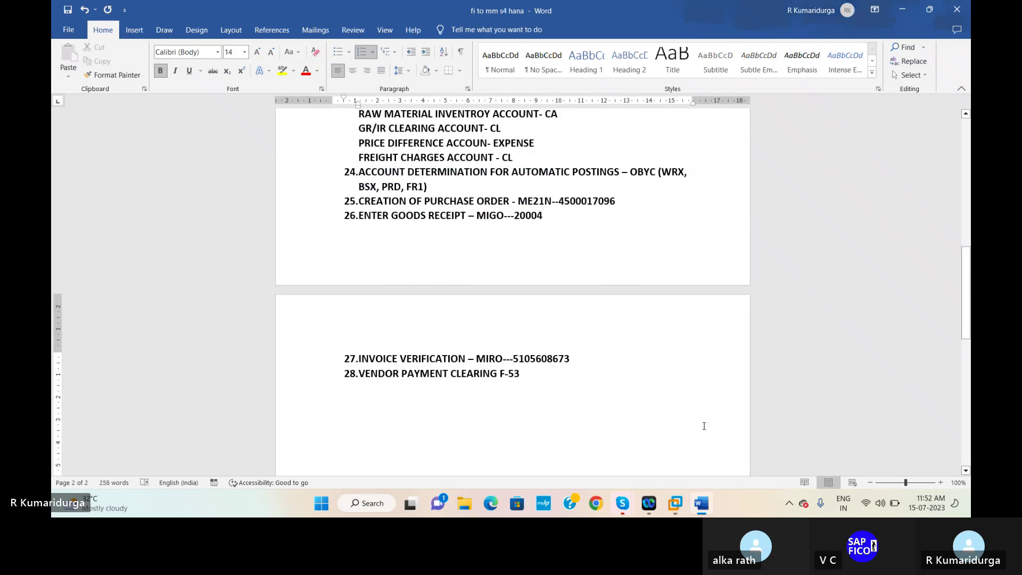
pyautogui.moveTo(674, 500)
pyautogui.click(714, 453)
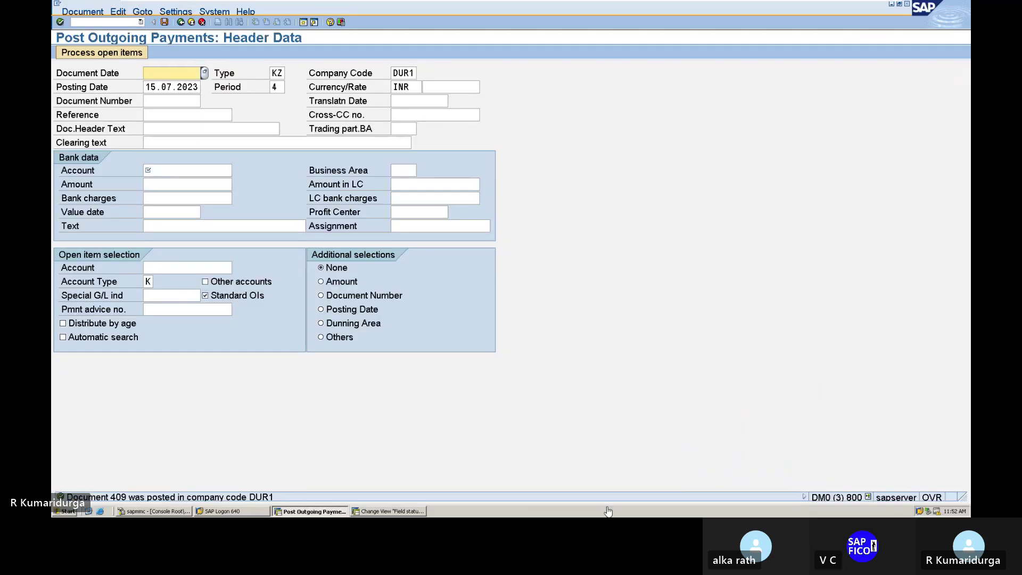
pyautogui.moveTo(811, 4)
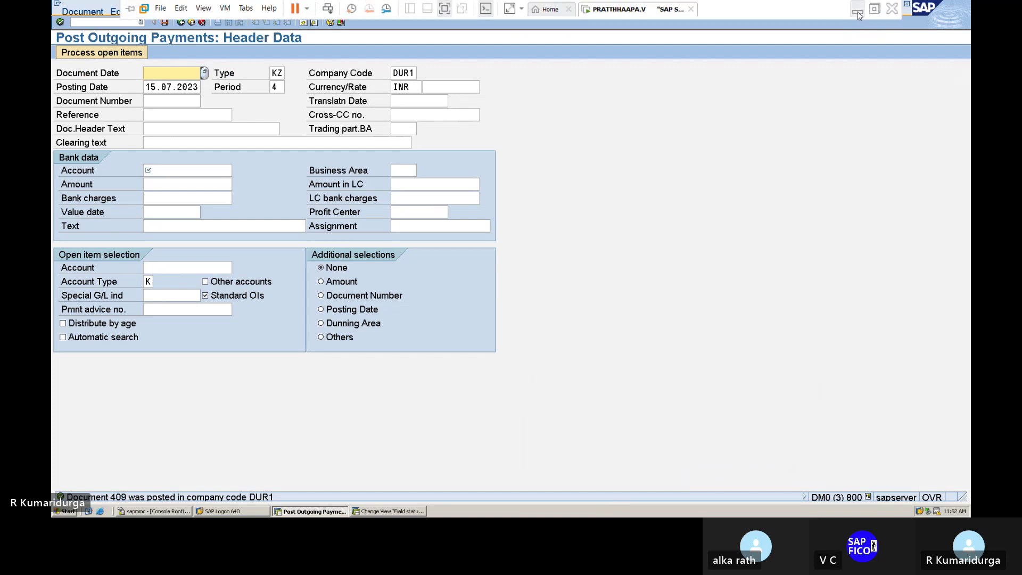
pyautogui.click(855, 9)
pyautogui.write('---409')
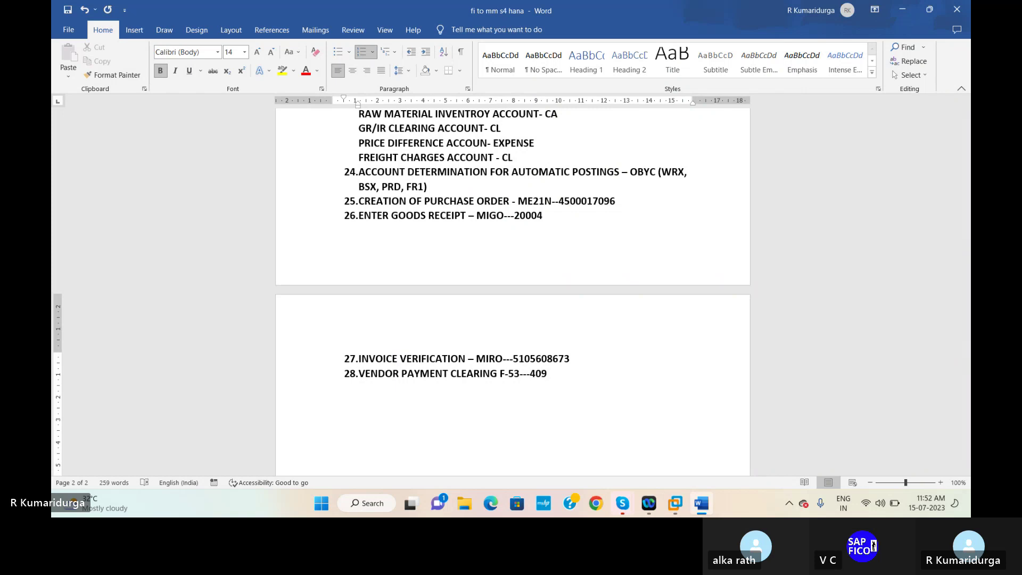
pyautogui.press('Return')
pyautogui.press('BackSpace')
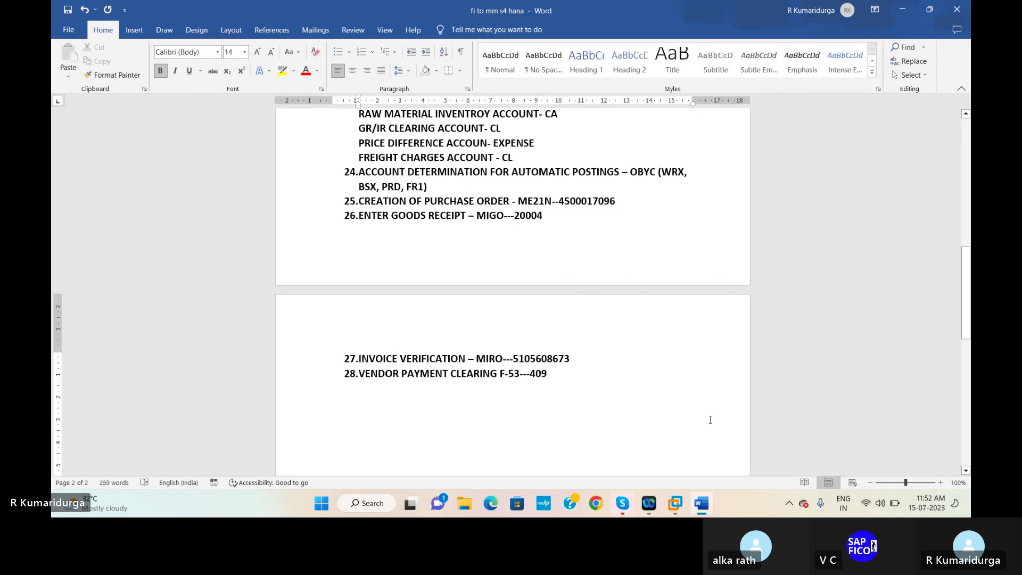
pyautogui.moveTo(677, 503)
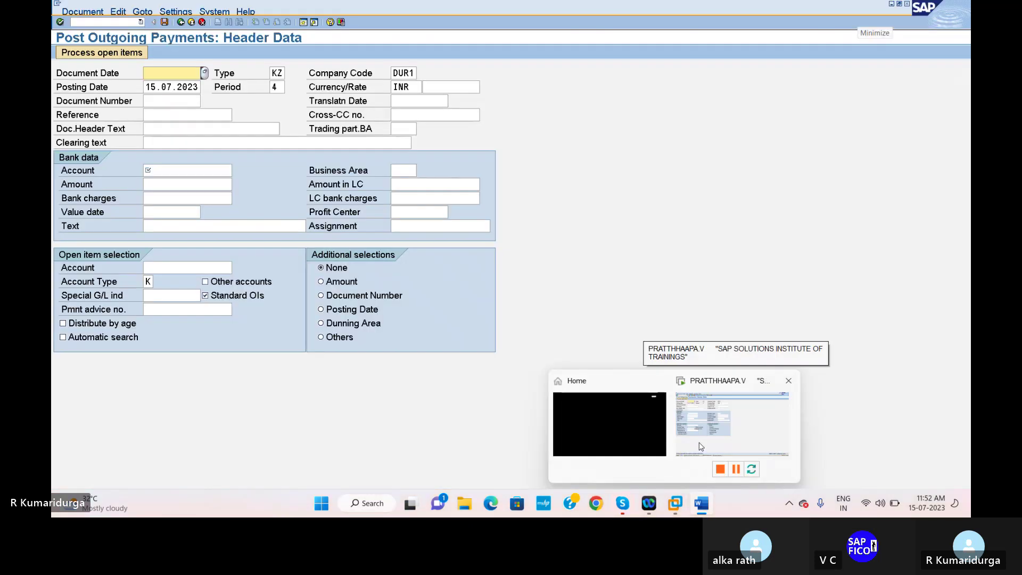
pyautogui.click(700, 446)
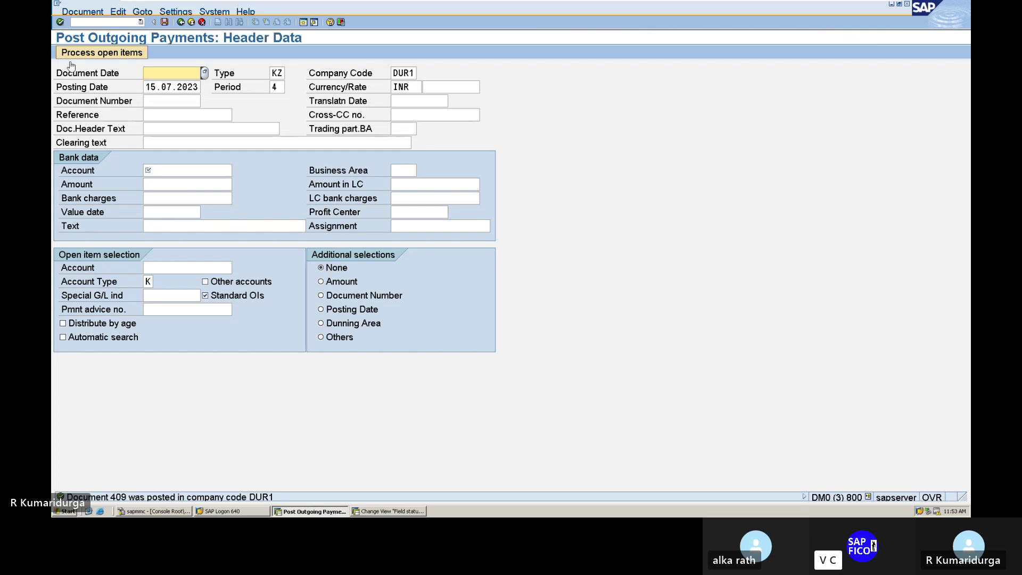
# - Run the vendor line item display with Cleared items for vendor 71003, then minimize SAP to show Word
pyautogui.click(103, 21)
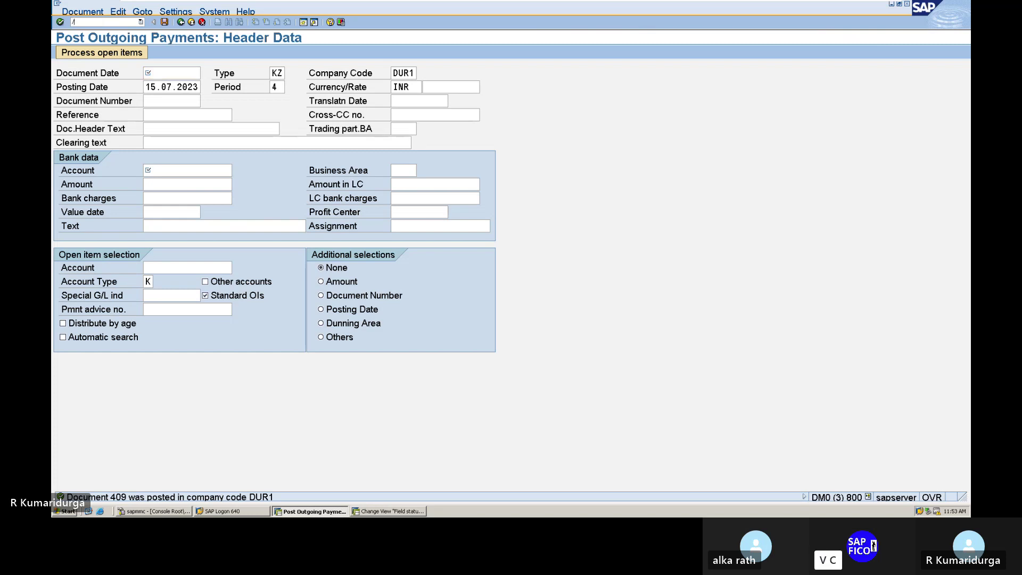
pyautogui.write('/NFBL1')
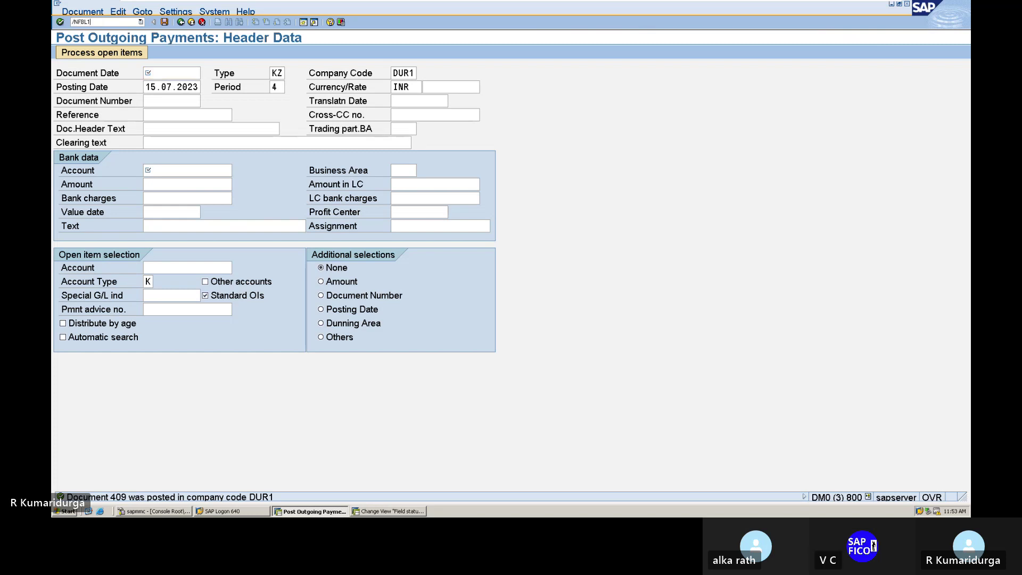
pyautogui.press('Return')
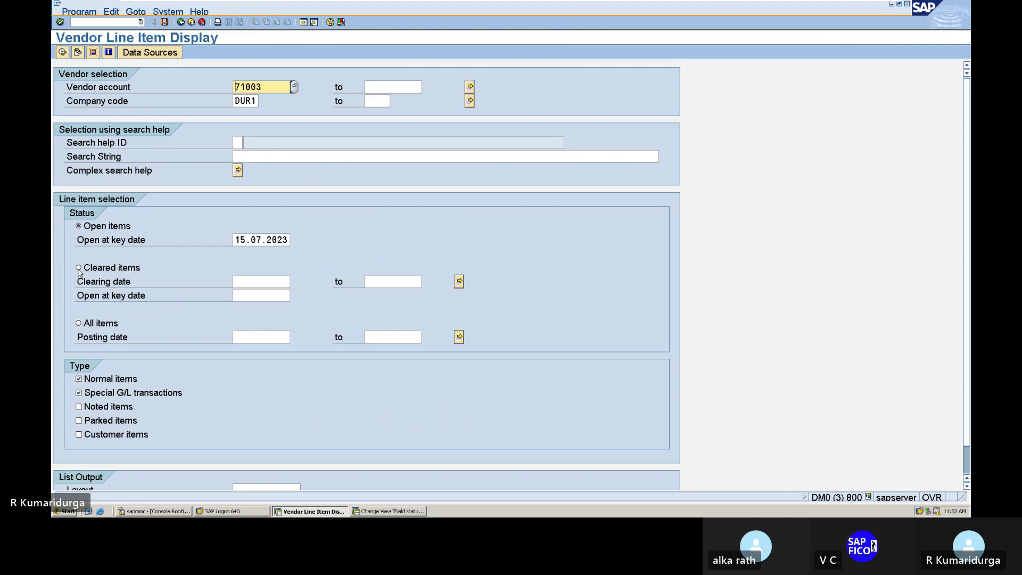
pyautogui.click(78, 267)
pyautogui.click(62, 52)
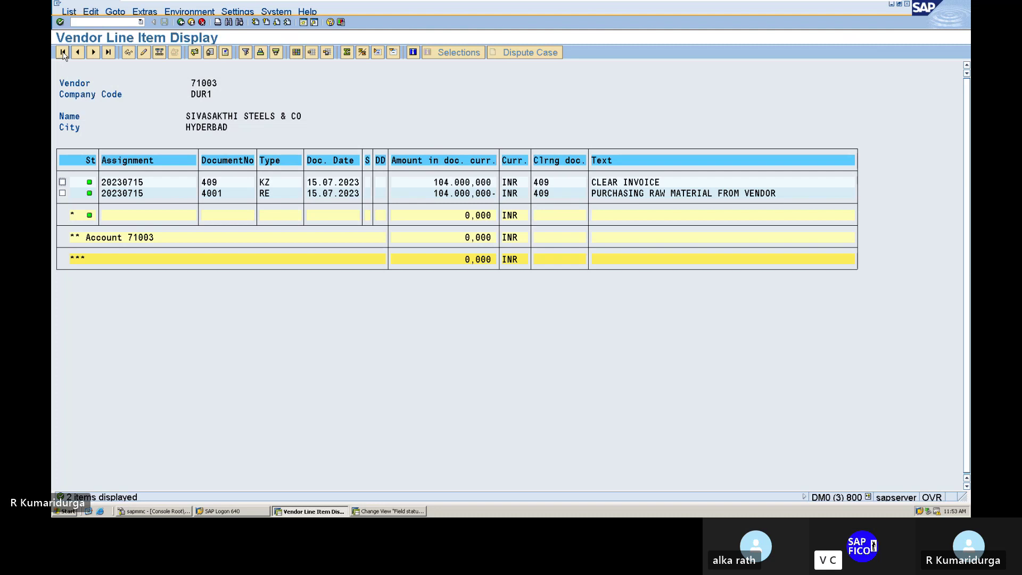
pyautogui.moveTo(309, 5)
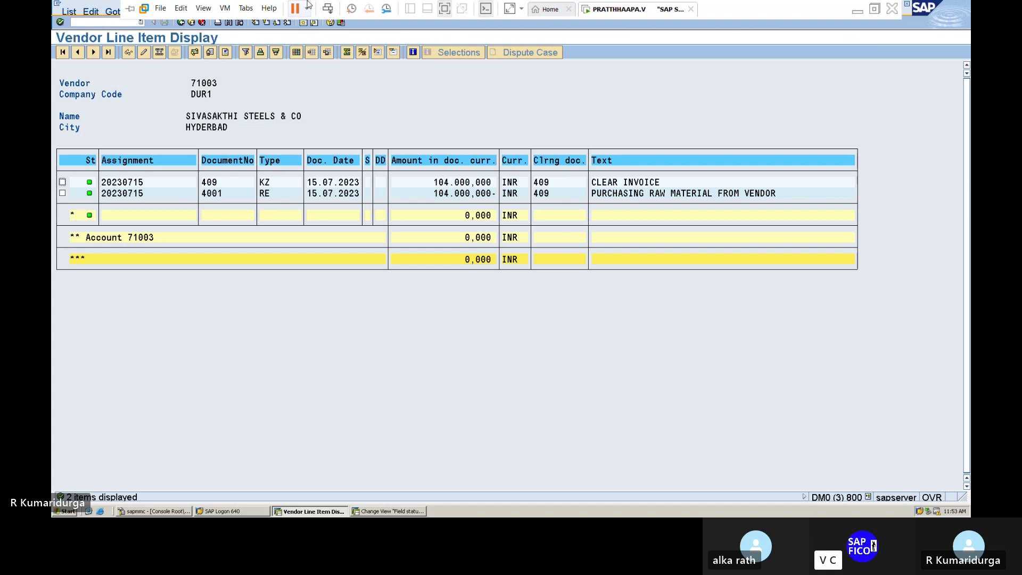
pyautogui.click(861, 9)
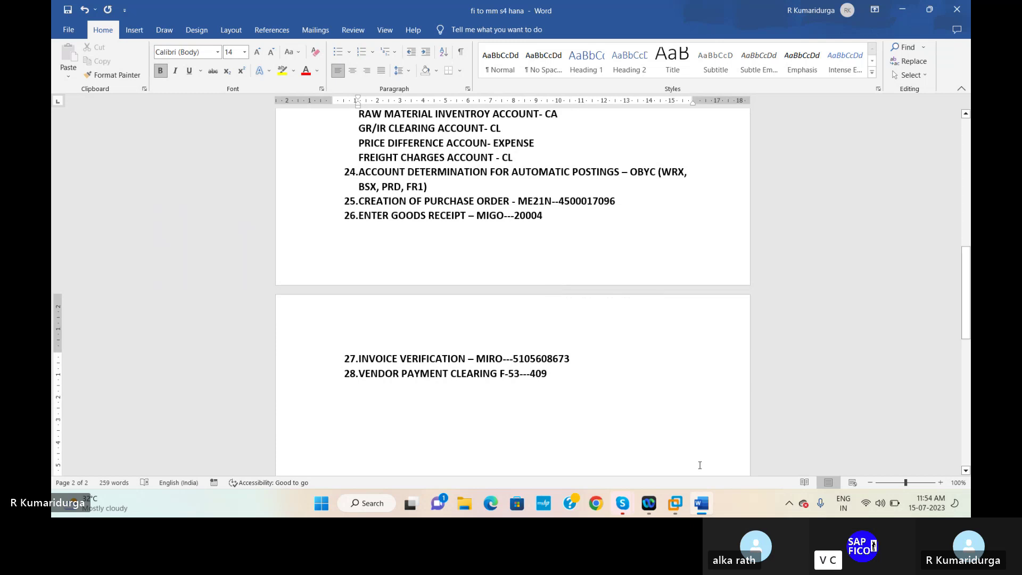
# - Bring the Skype call window for the SAP FICO S4 HANA batch to the front
pyautogui.moveTo(675, 503)
pyautogui.moveTo(724, 444)
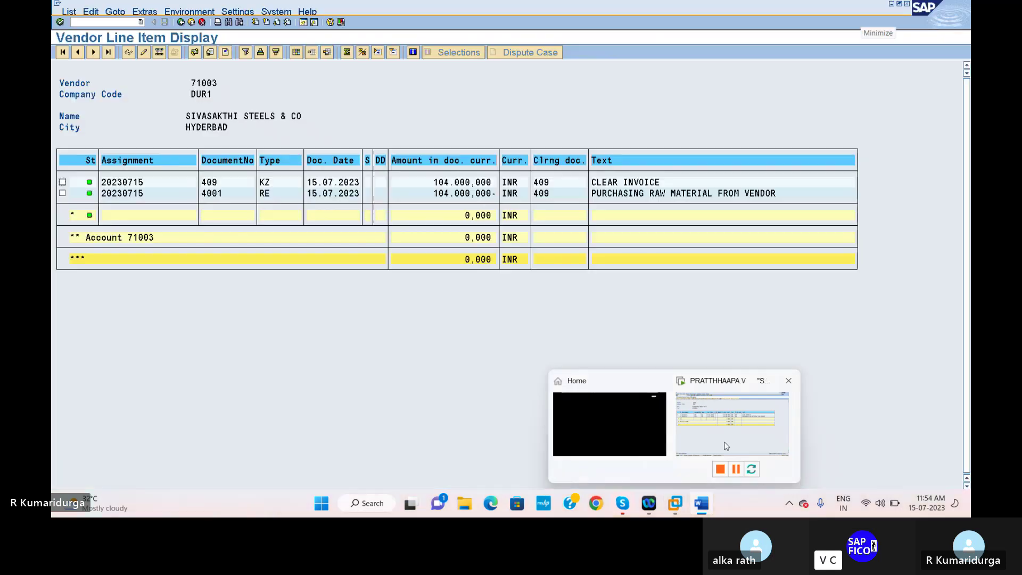
pyautogui.moveTo(619, 509)
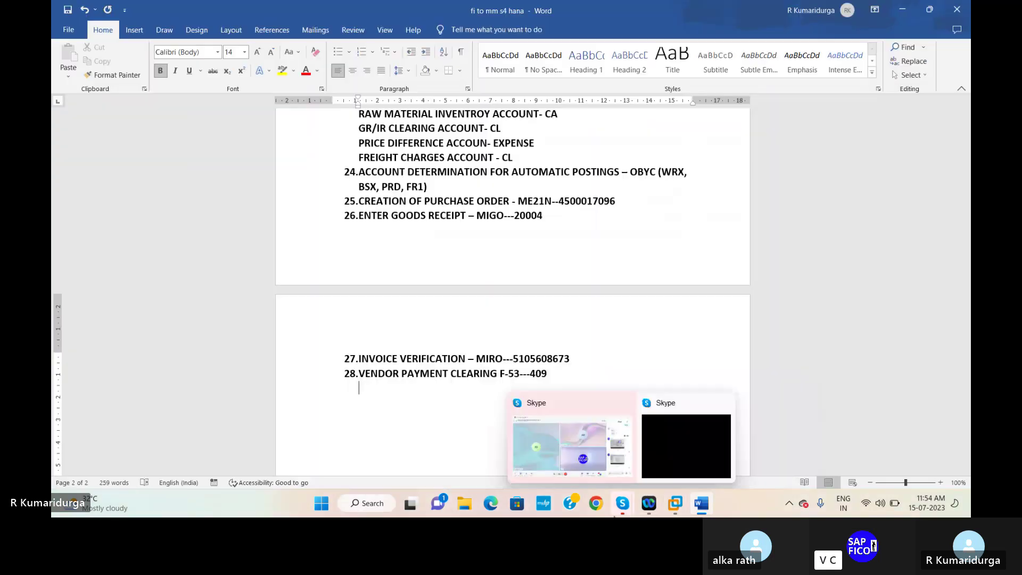
pyautogui.click(569, 454)
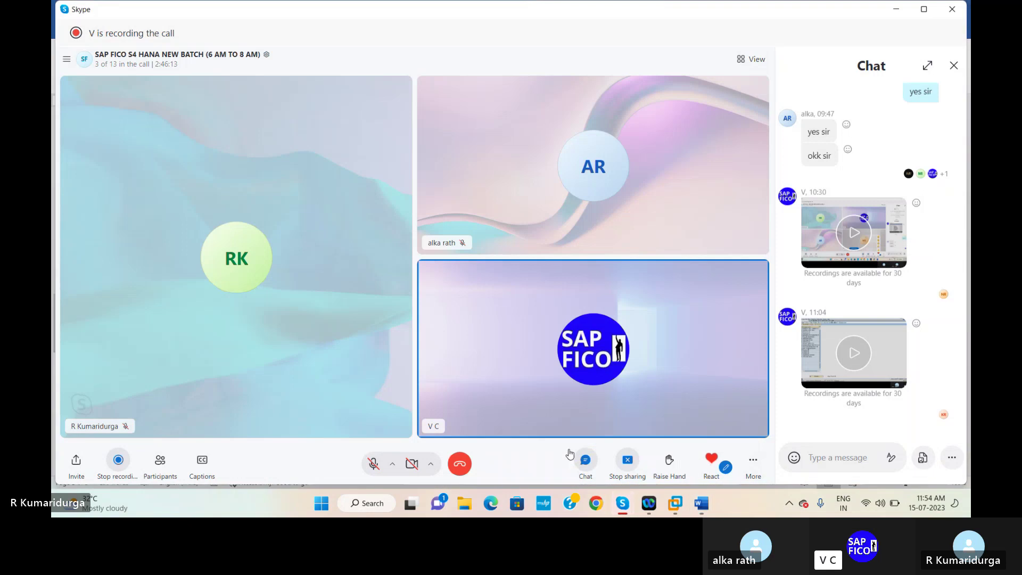